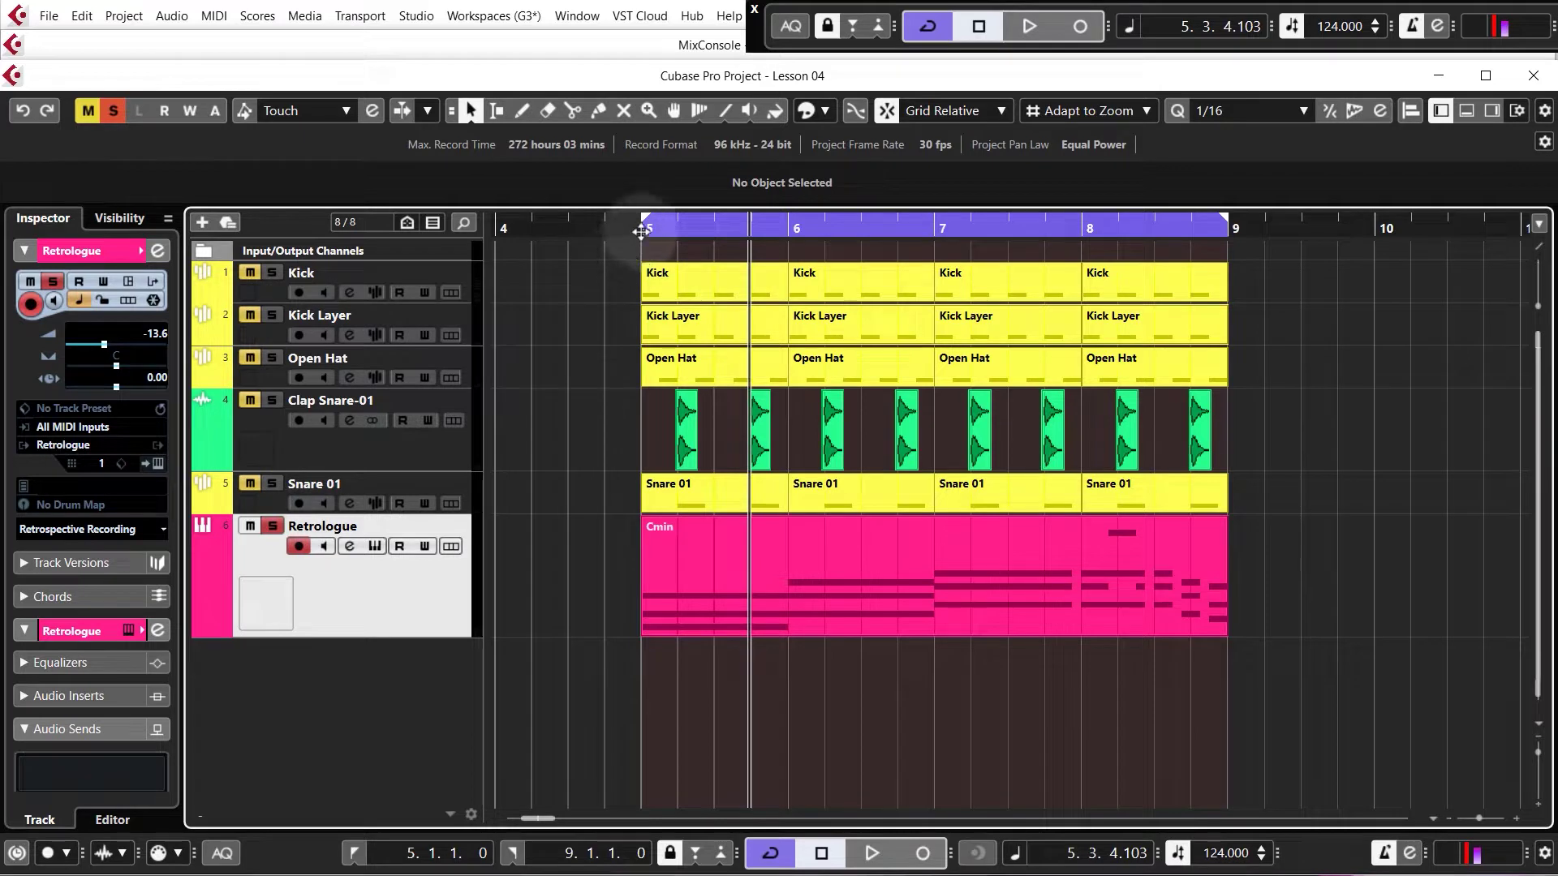
Play the soloed Retrologue chord part from bar 5 and lower the track's volume to -17.8 dB
click(649, 228)
key(space)
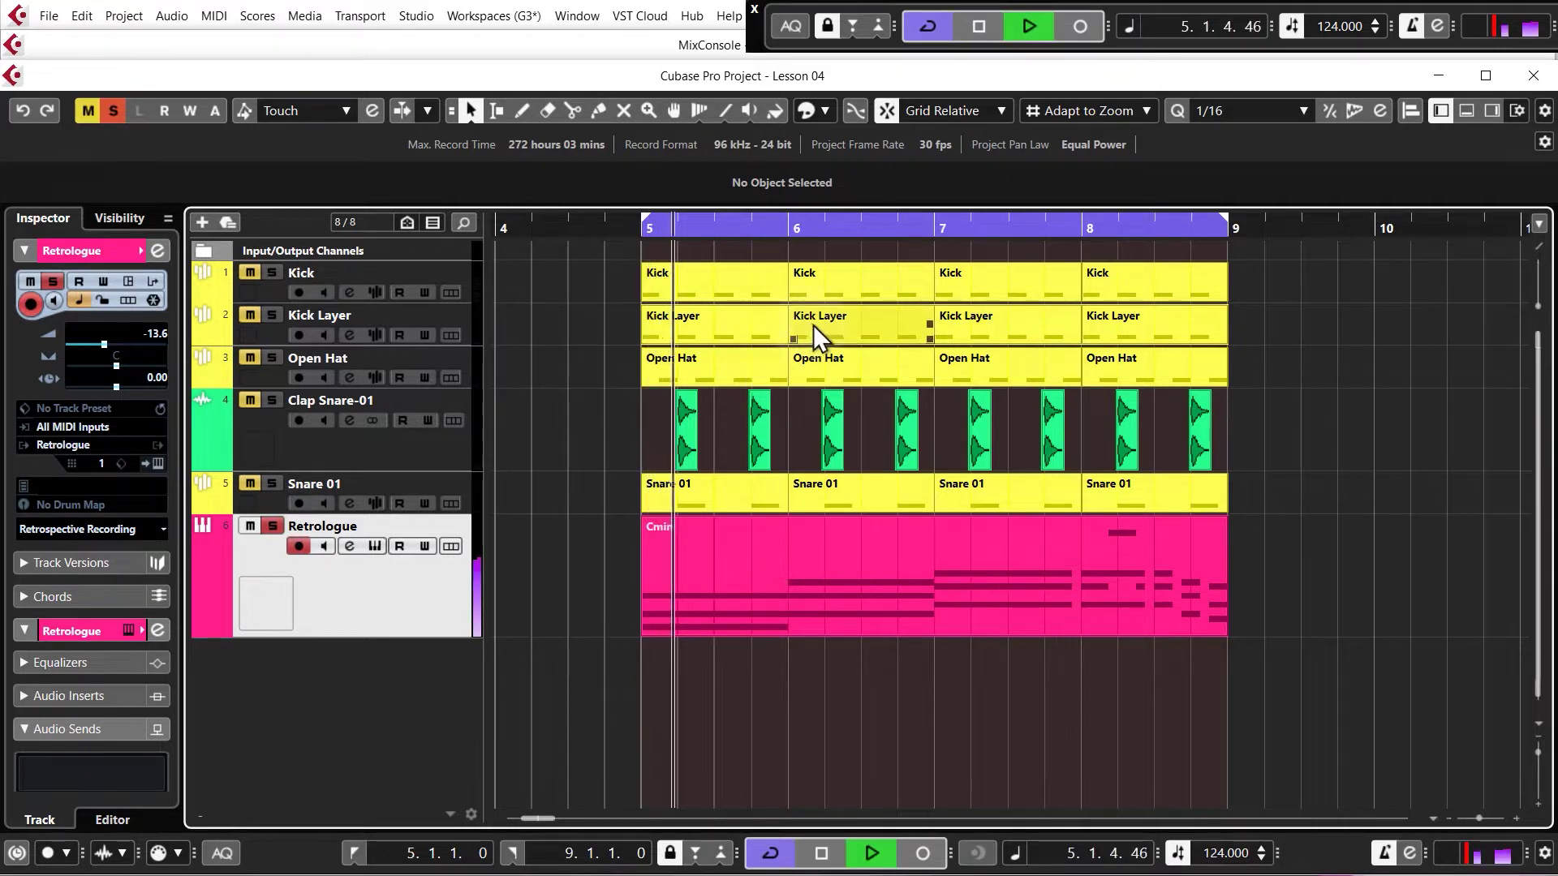
key(space)
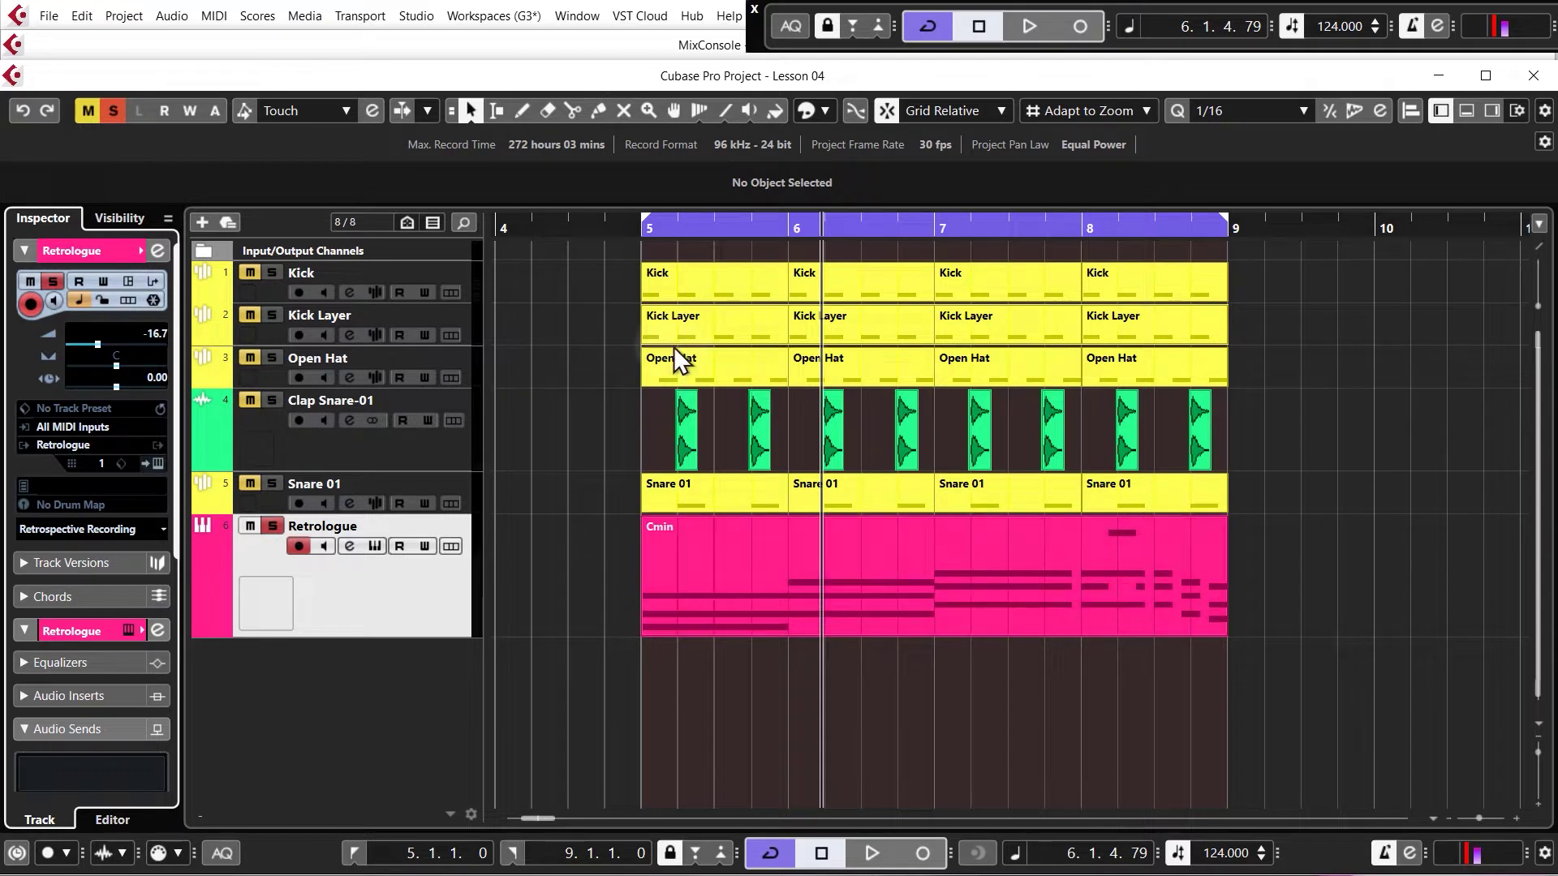
key(space)
key(space)
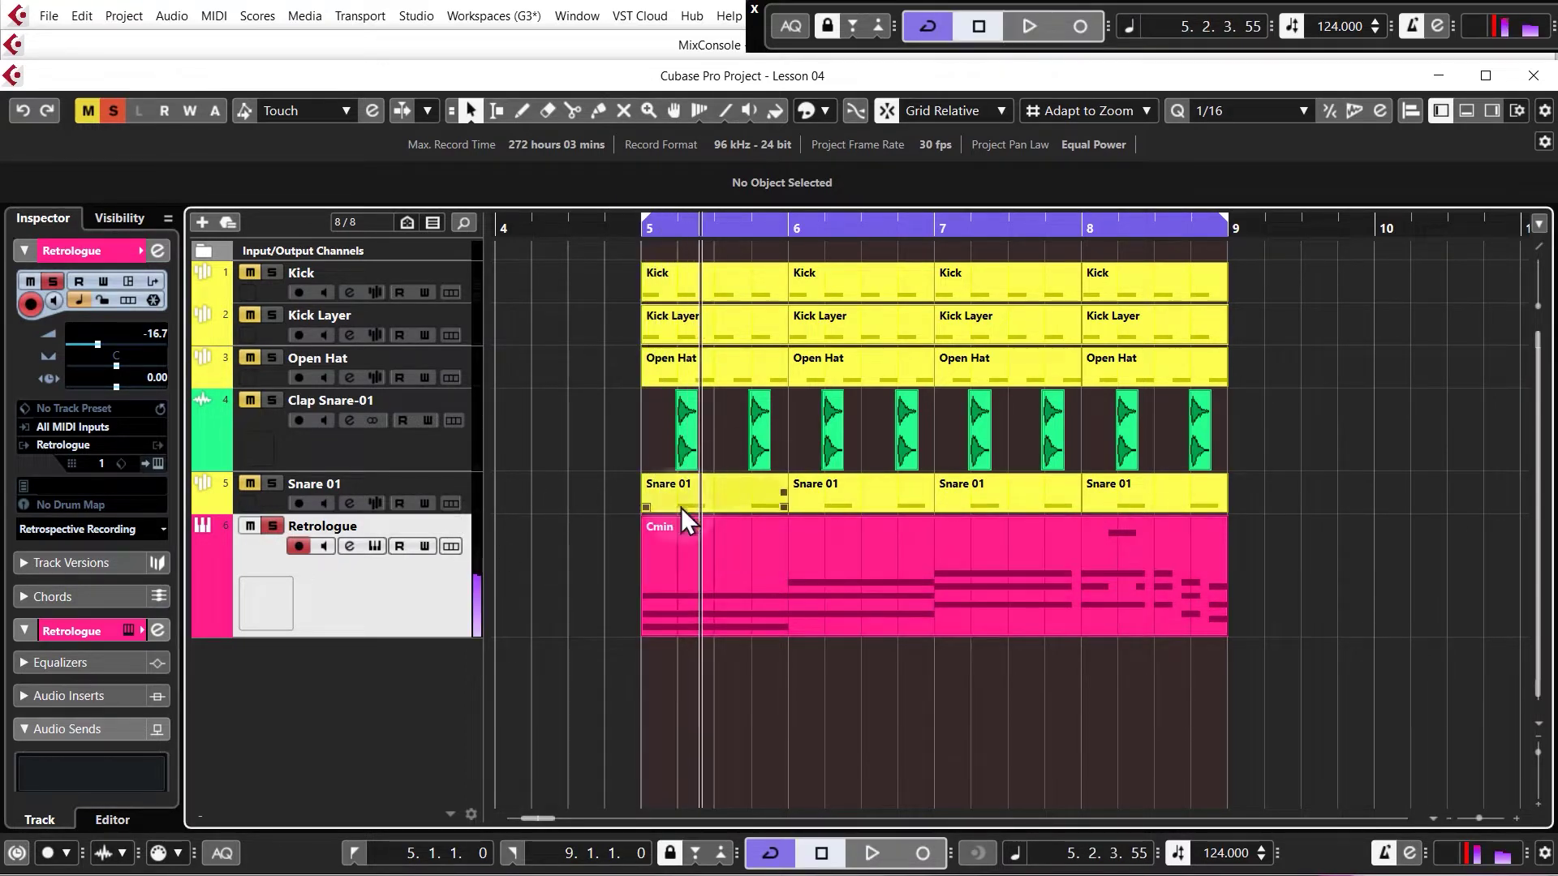
scroll(155, 333, down, 1)
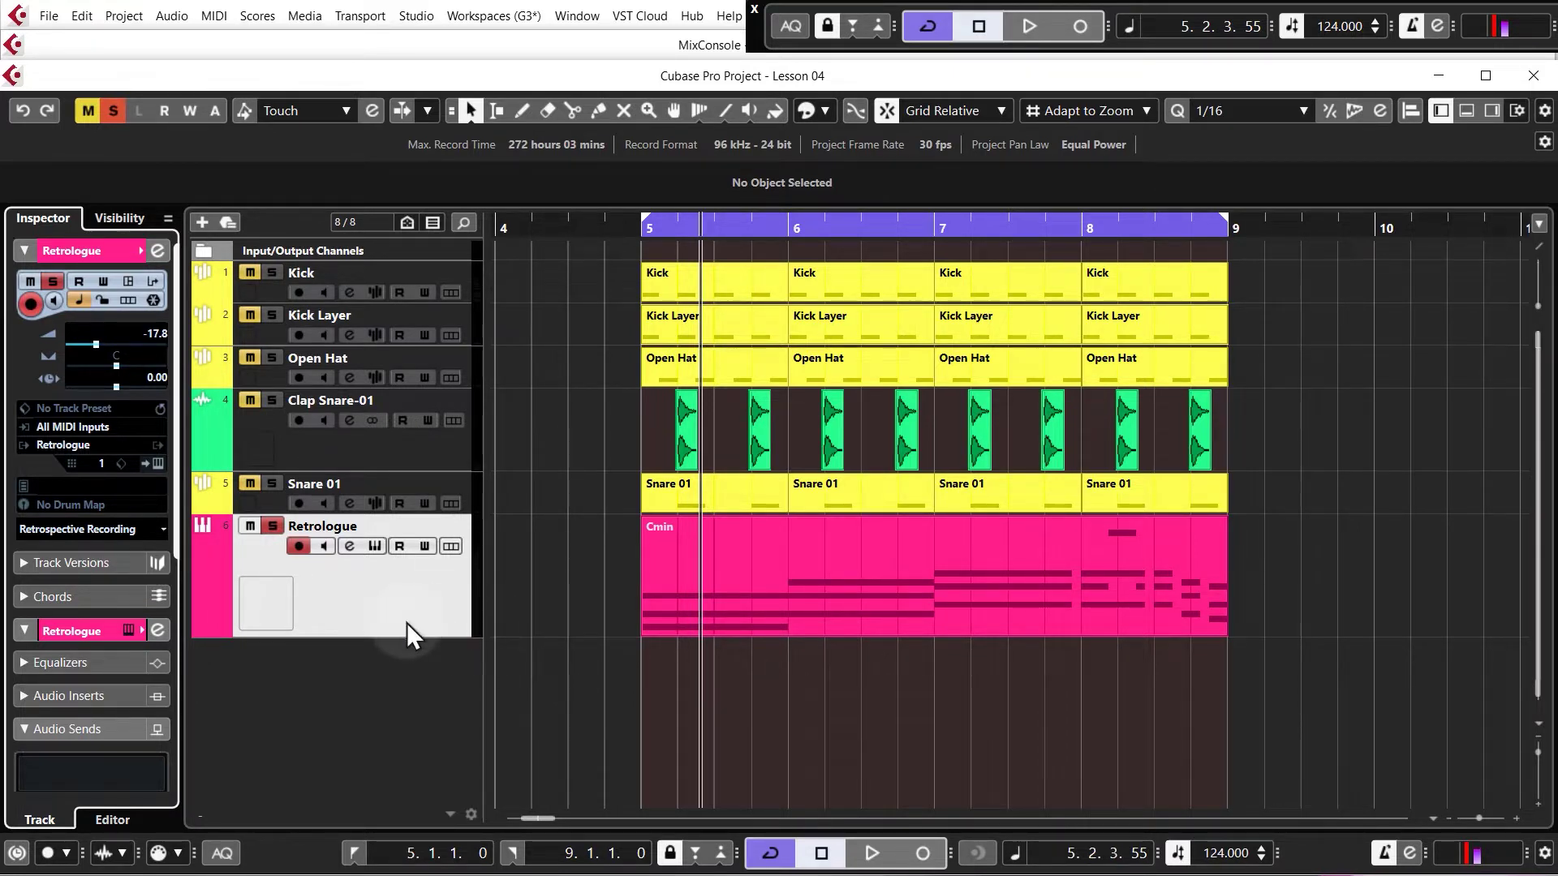
Turn off solo on the Retrologue track and duplicate the track together with its chord part
click(273, 525)
right_click(406, 597)
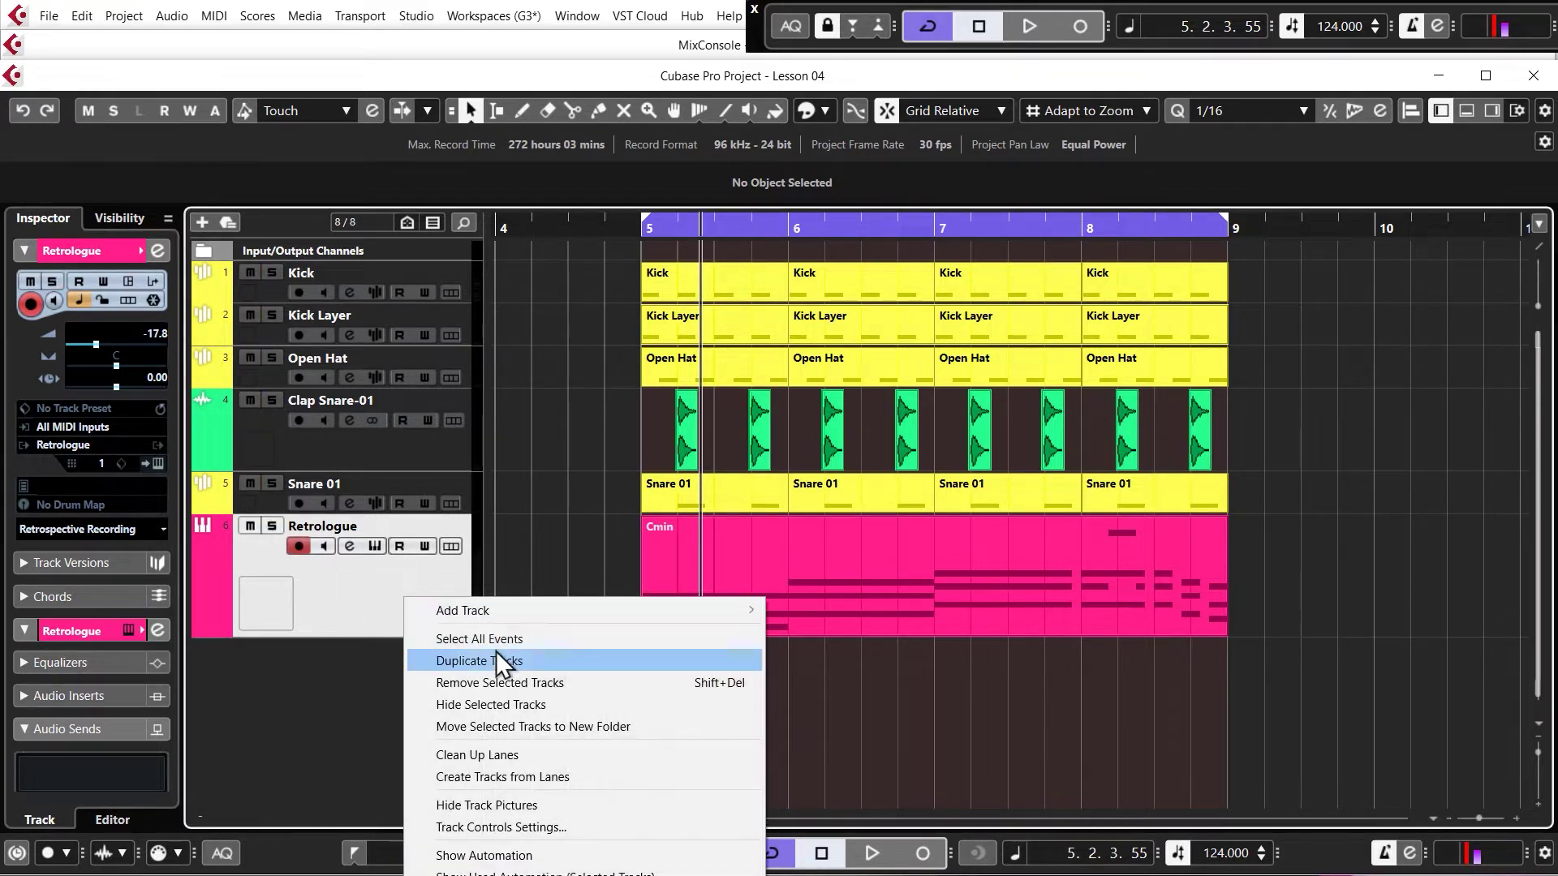
right_click(333, 574)
click(418, 638)
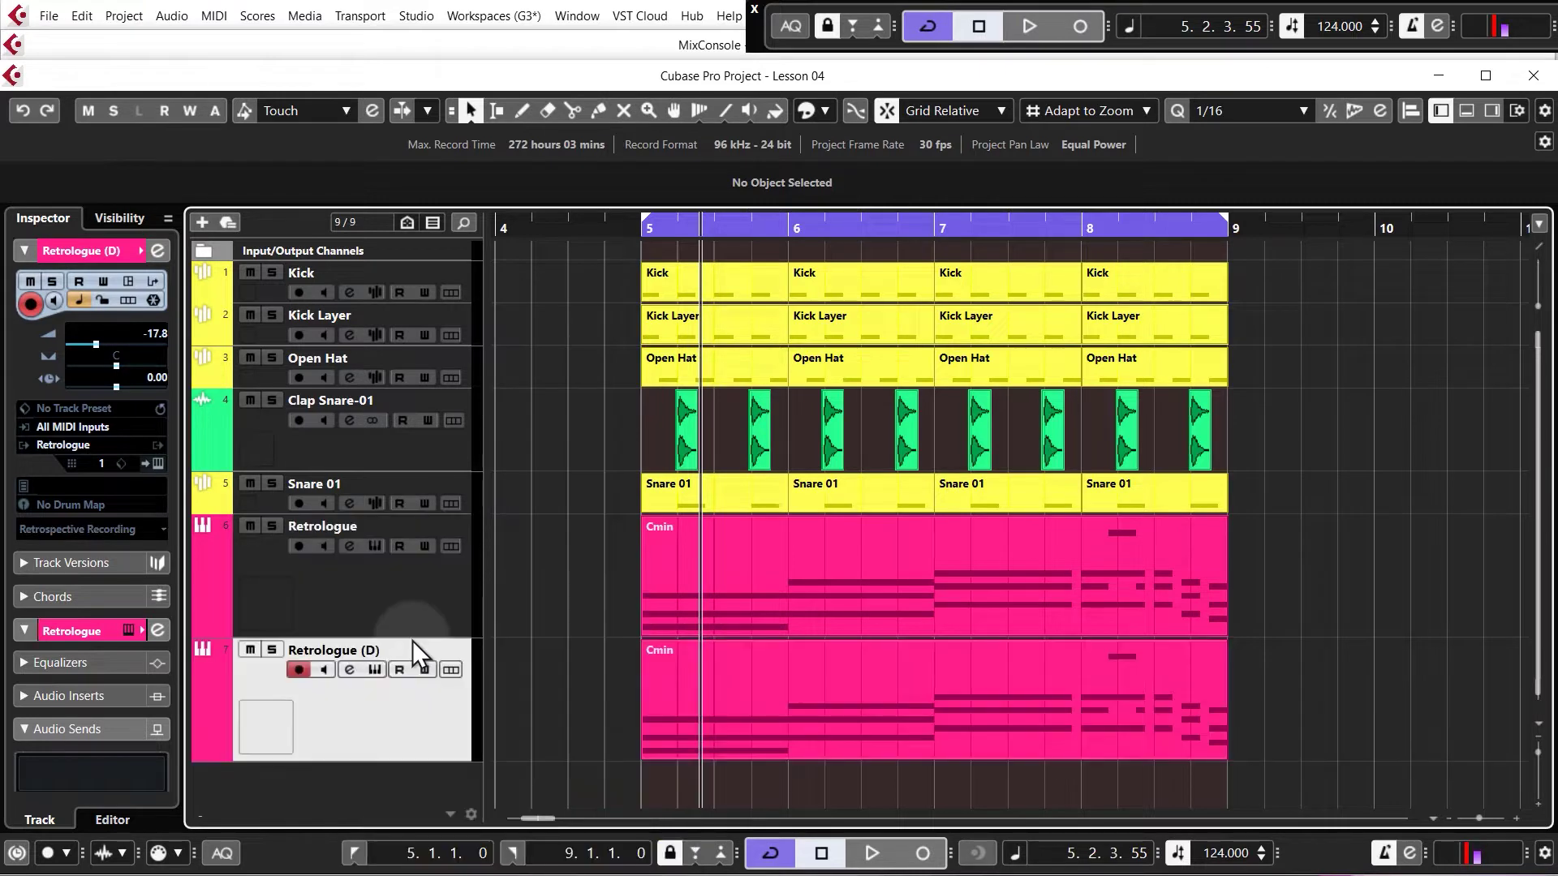
Rename the original Retrologue track as Ret Lead Layer 01
click(357, 539)
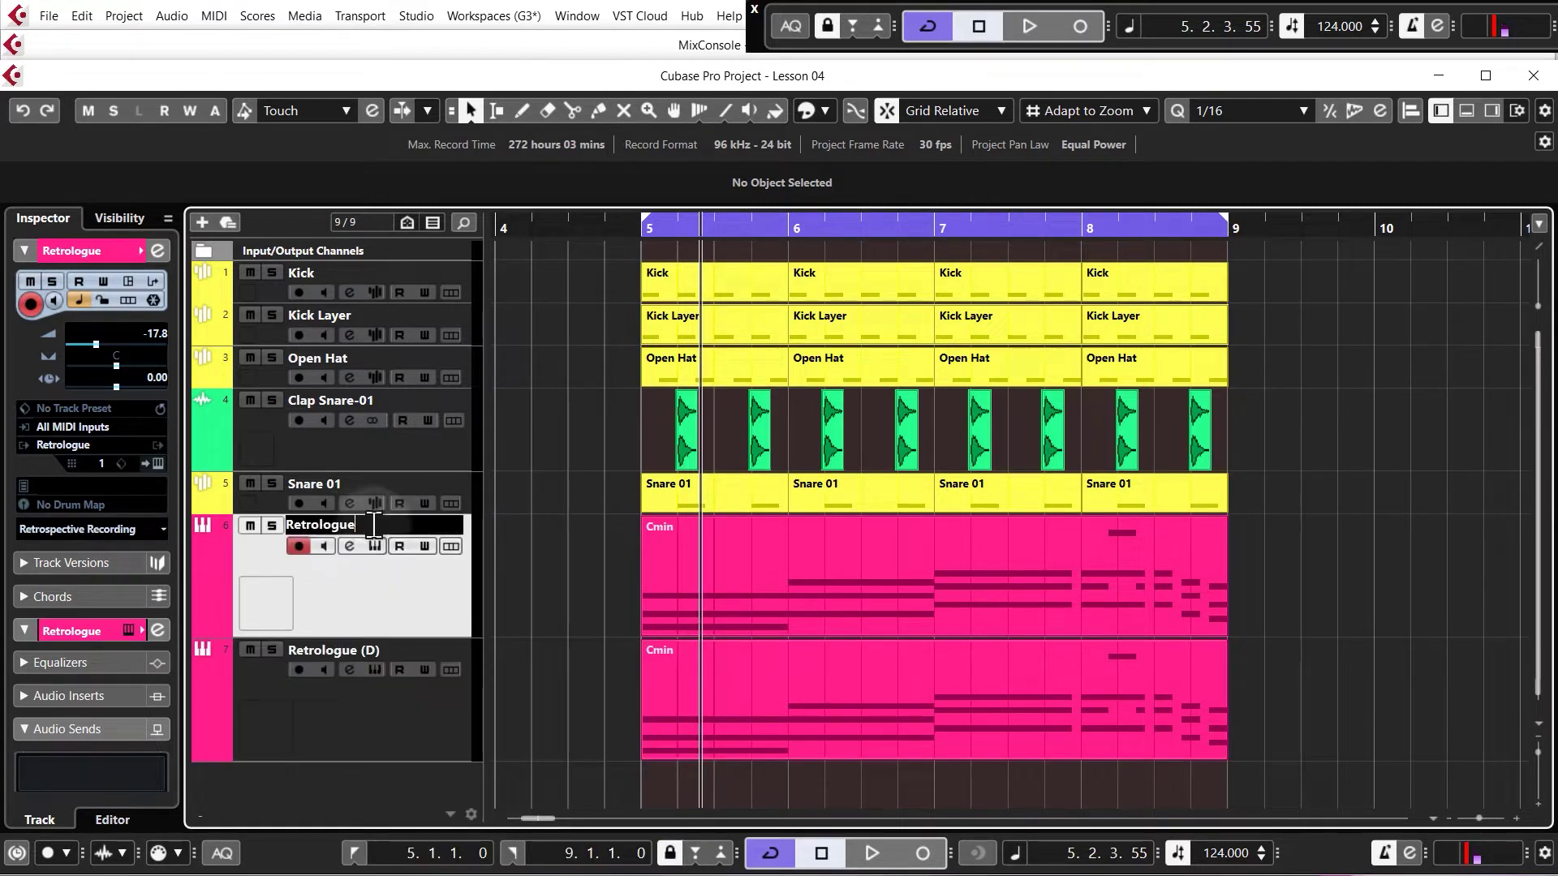
double_click(310, 523)
drag(310, 524, 283, 526)
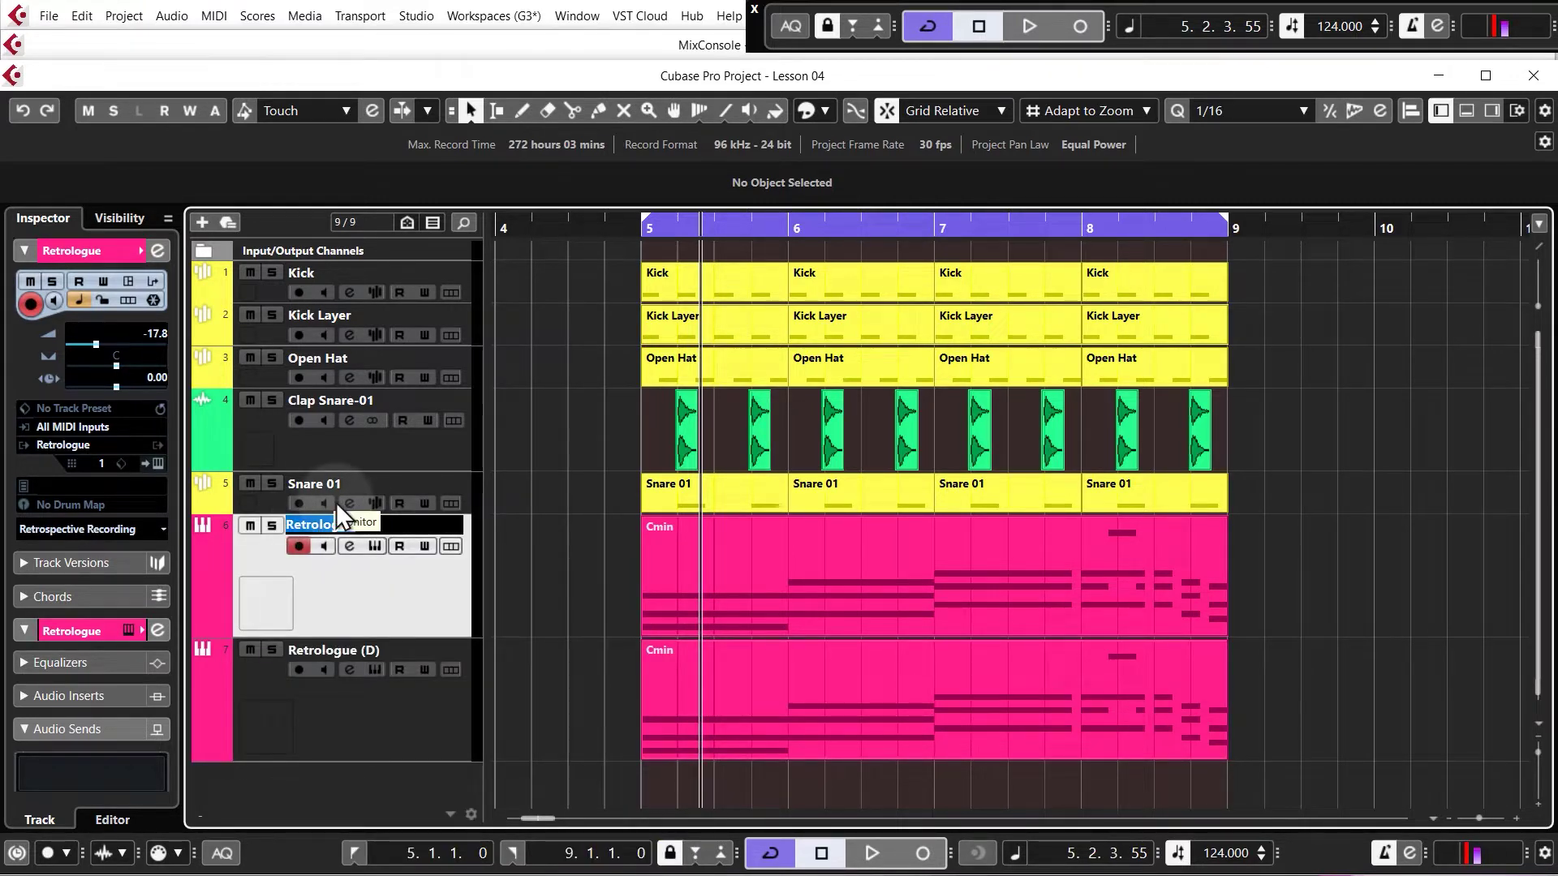
text(Ret Lead Layer 01)
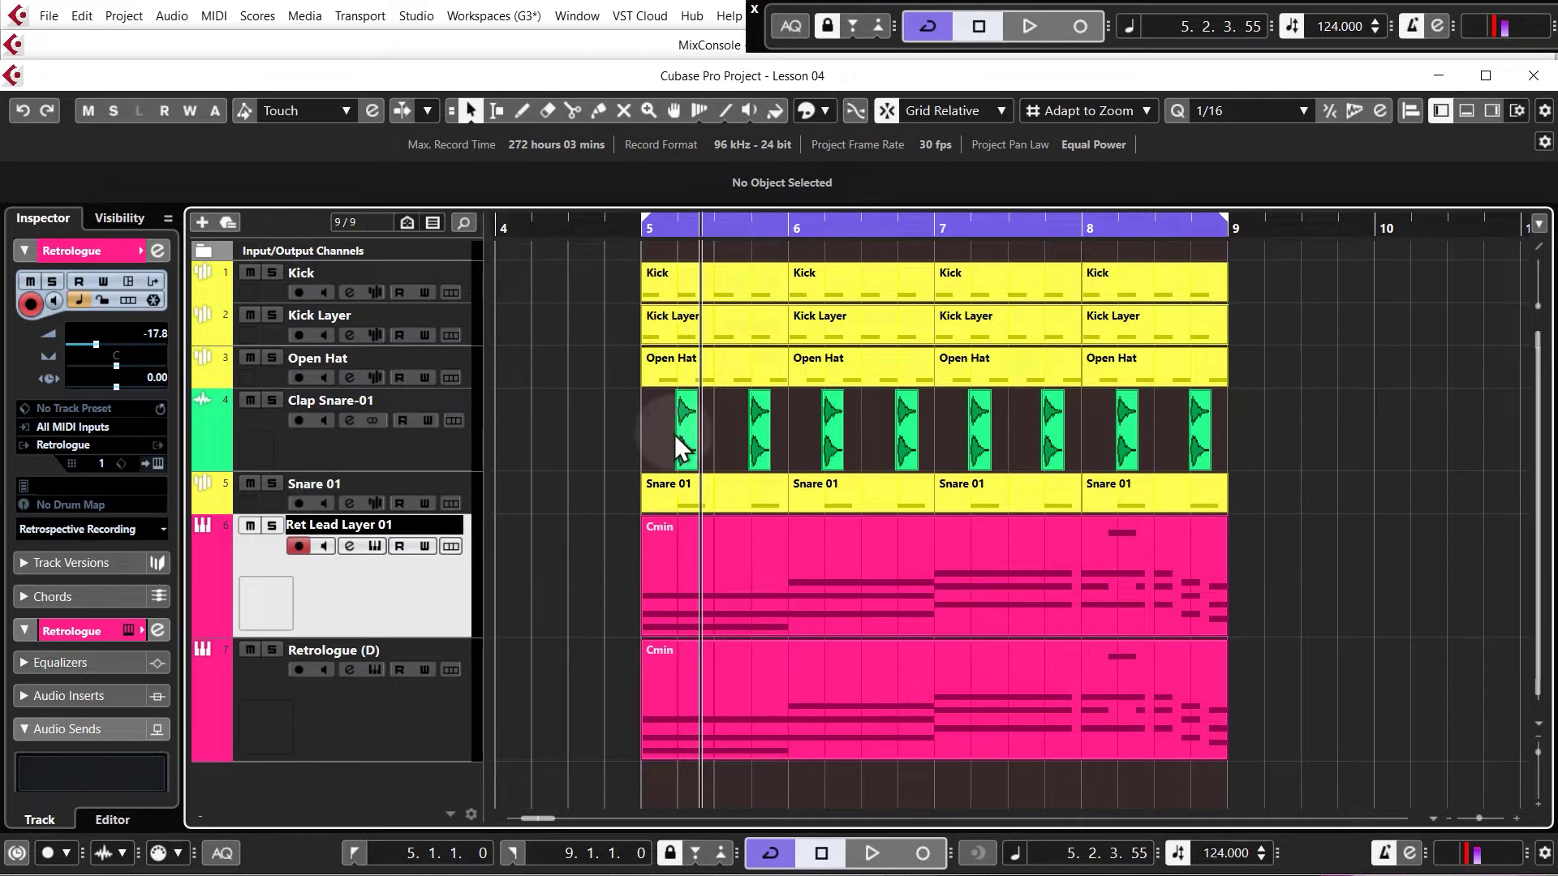
key(Return)
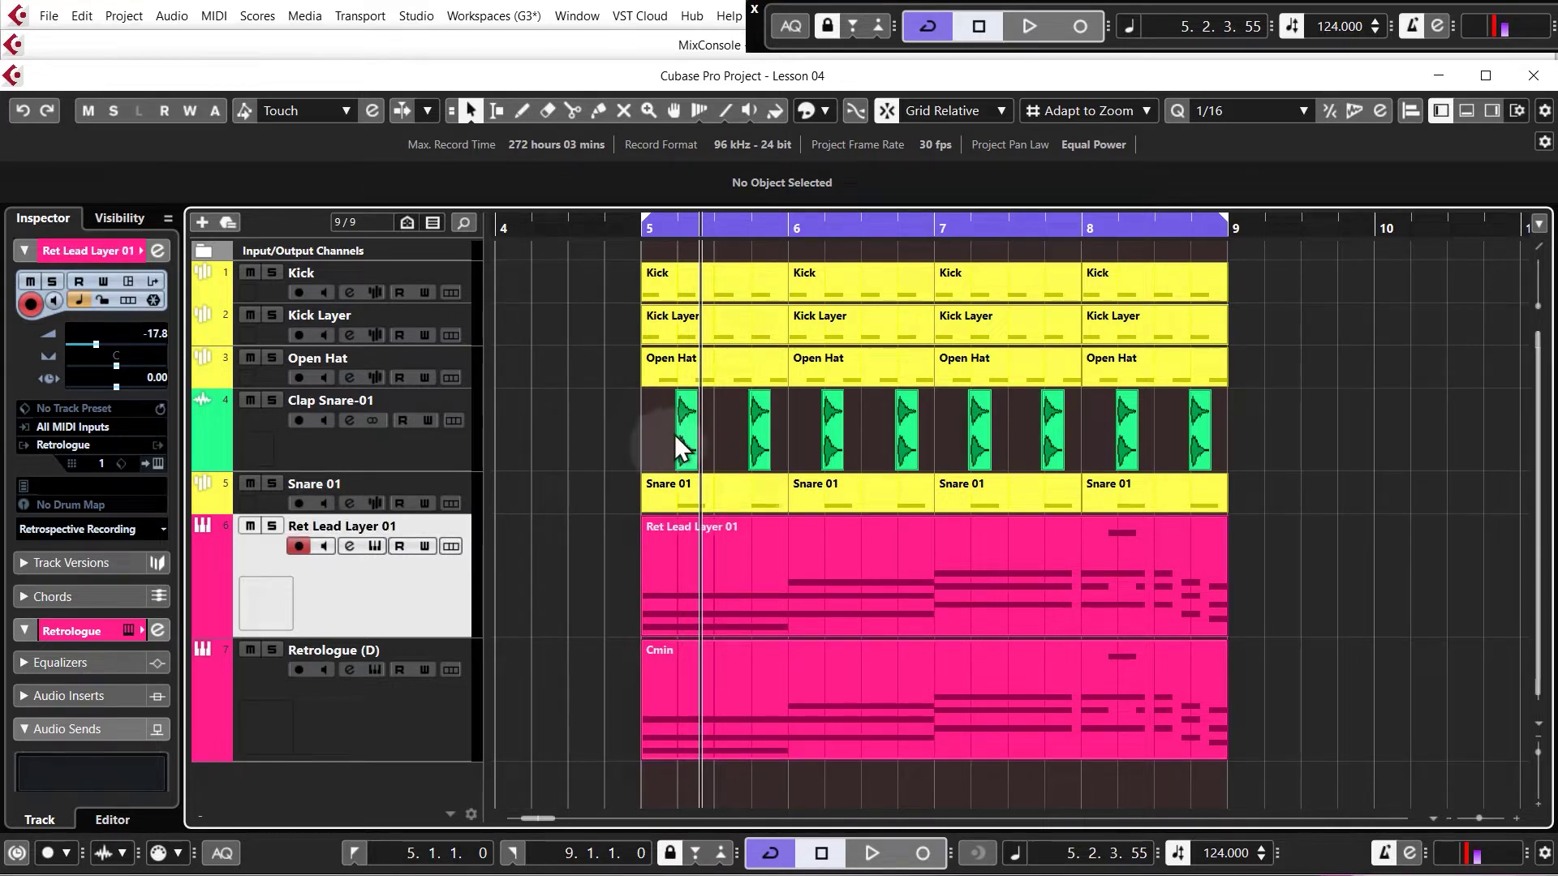
Rename the duplicated track as Ret Lead Layer 02, reusing the name copied from the first layer
double_click(360, 525)
key(ctrl+c)
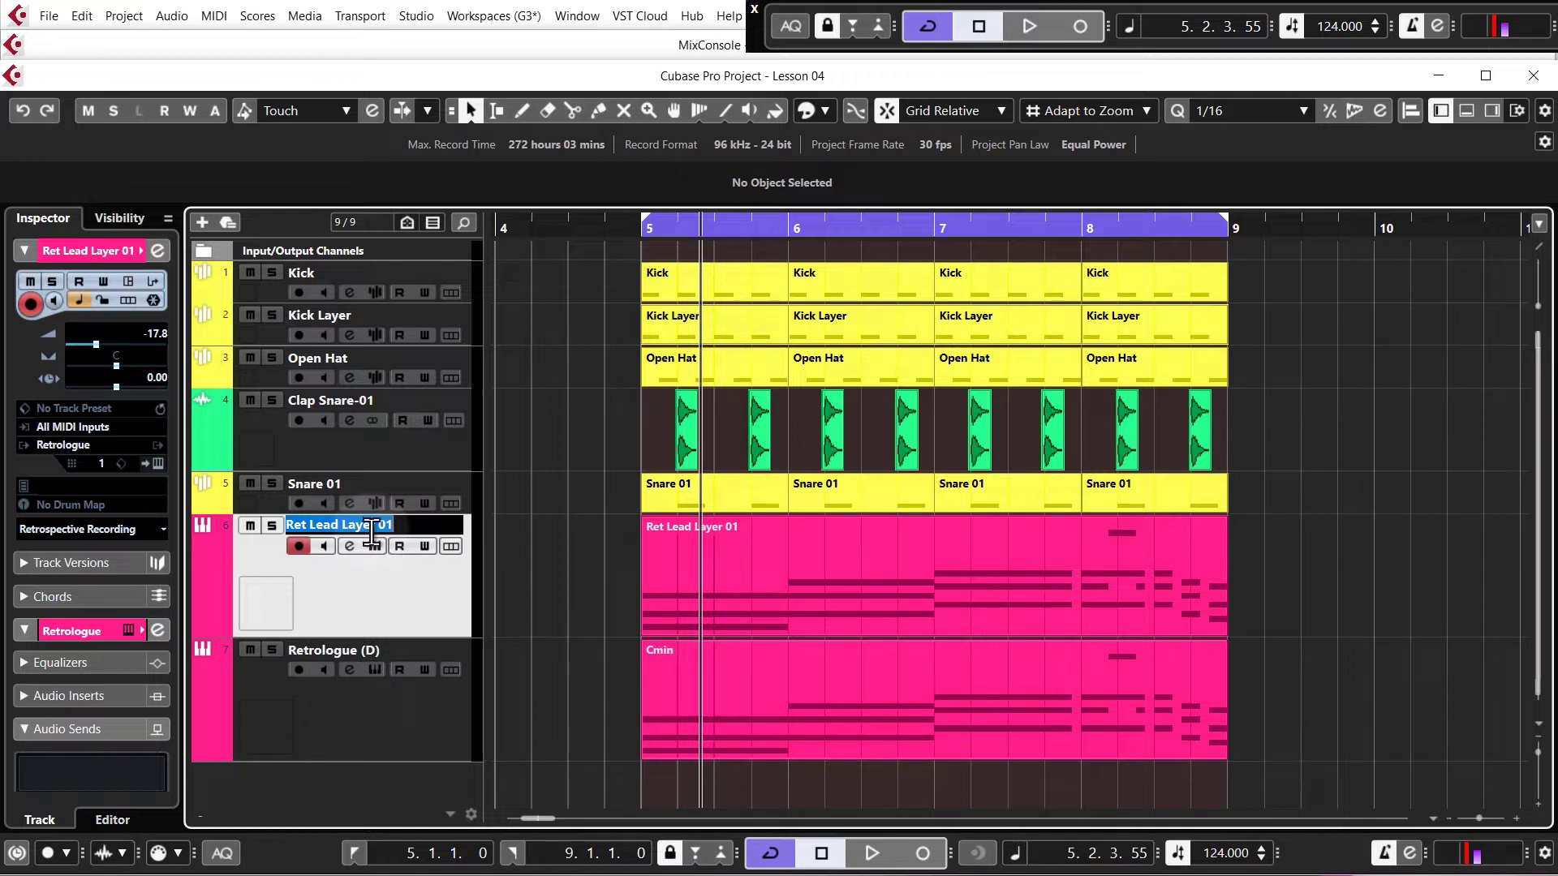
click(306, 663)
double_click(406, 648)
key(ctrl+v)
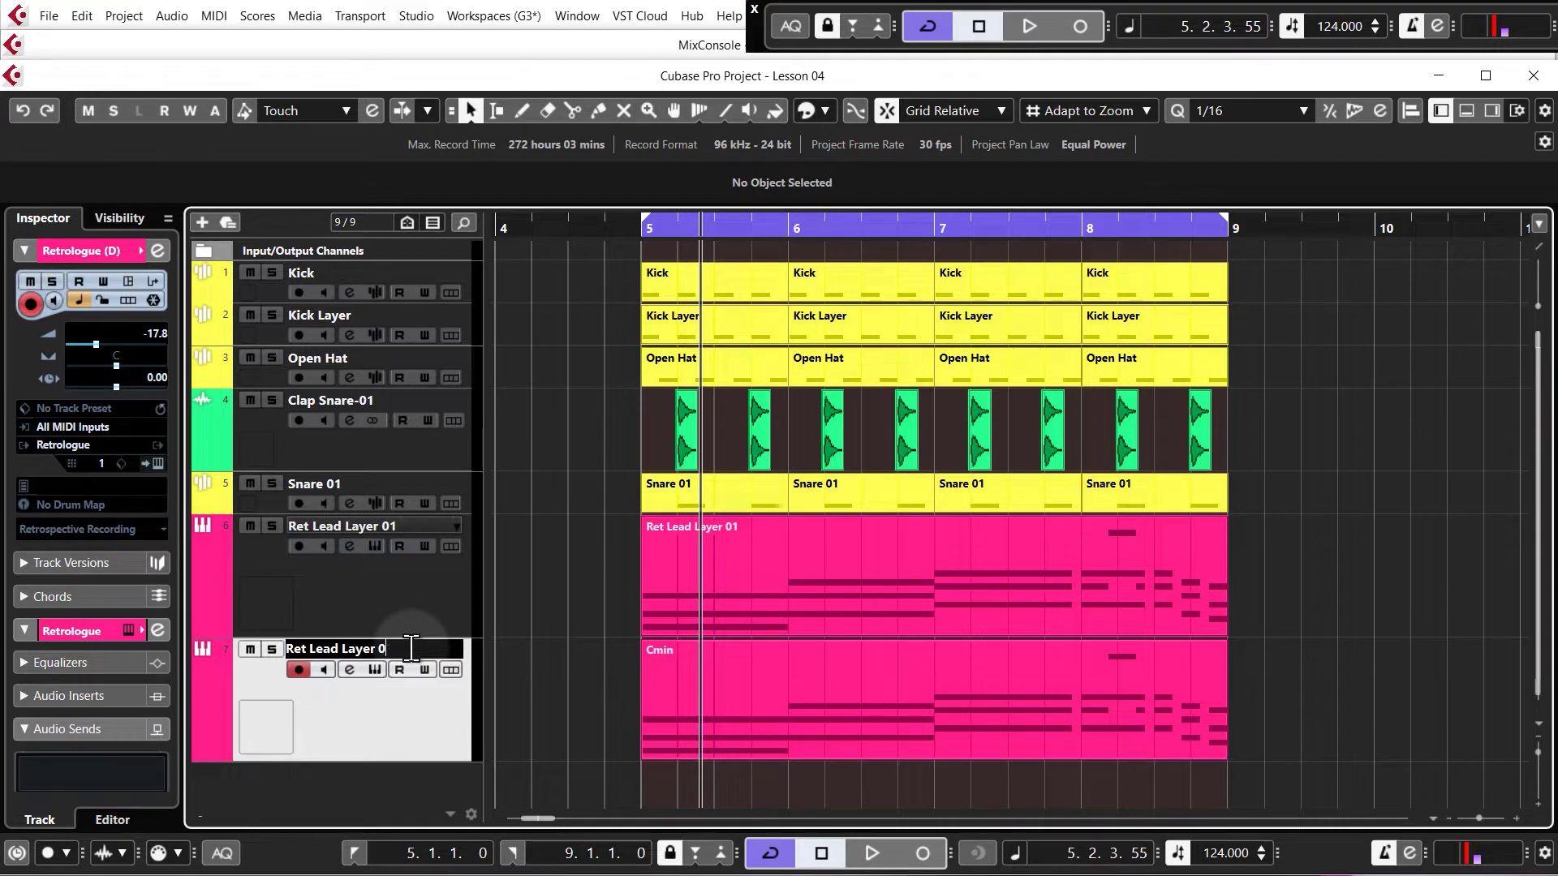
text(2)
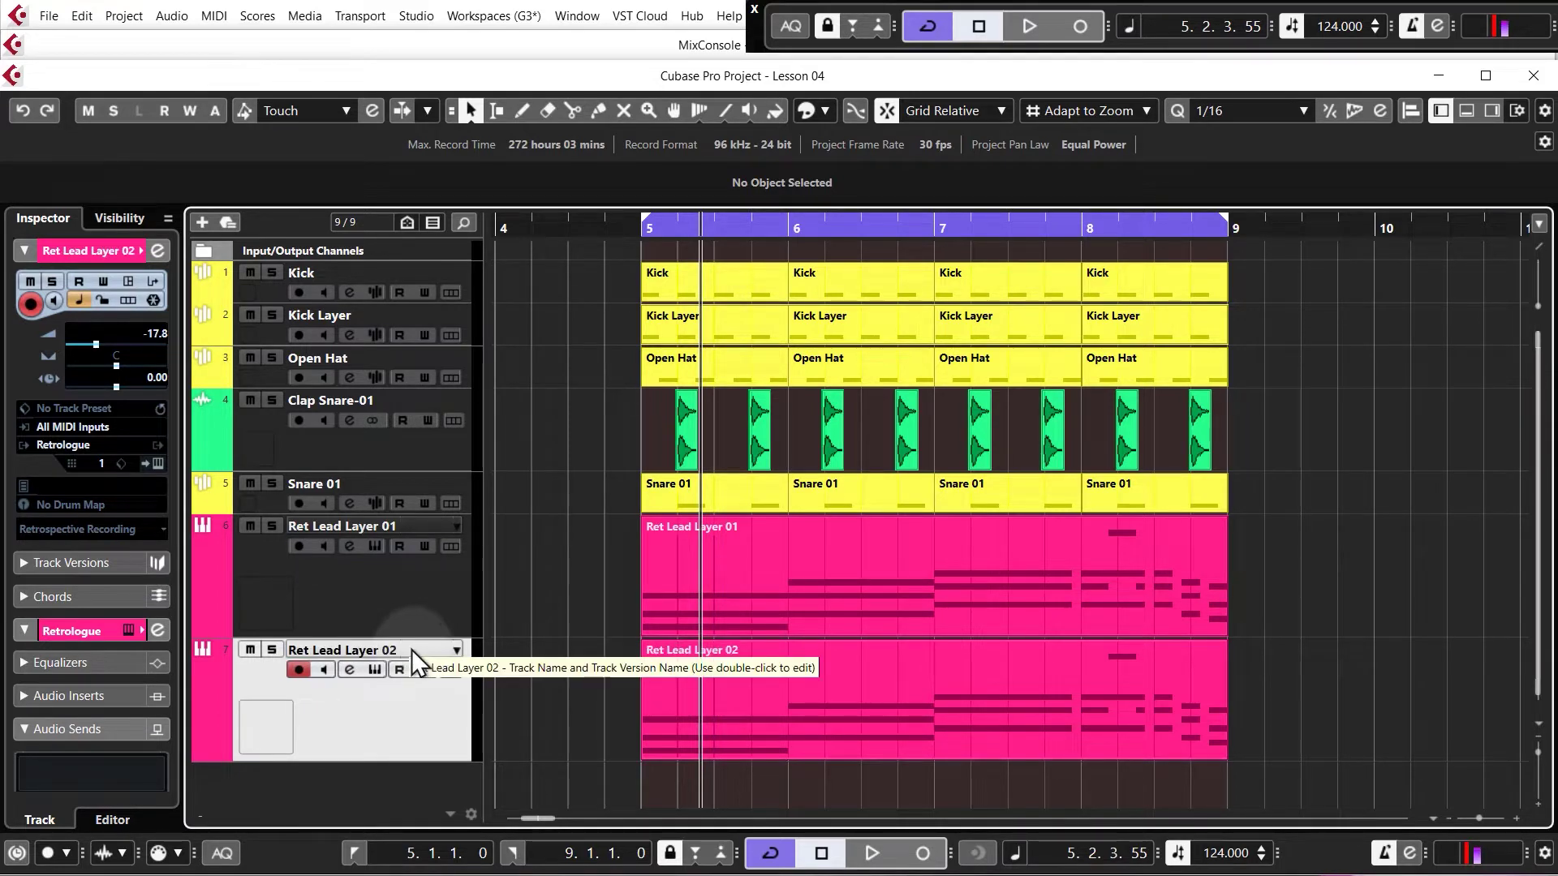
key(Return)
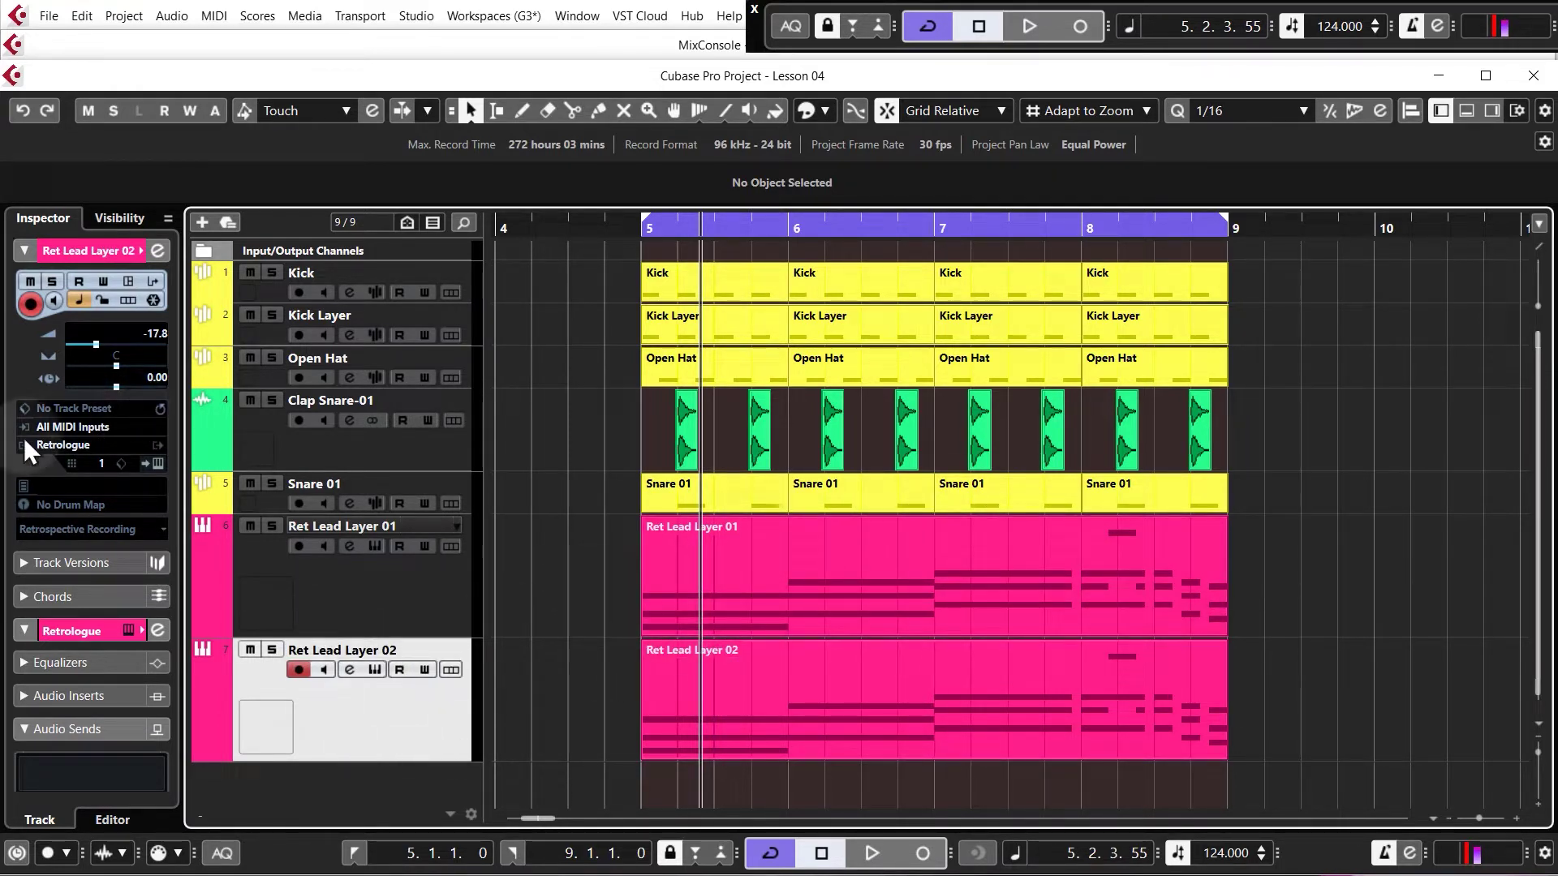
Load a fresh Retrologue instrument on the duplicated track, solo the track and audition the default sound
click(82, 448)
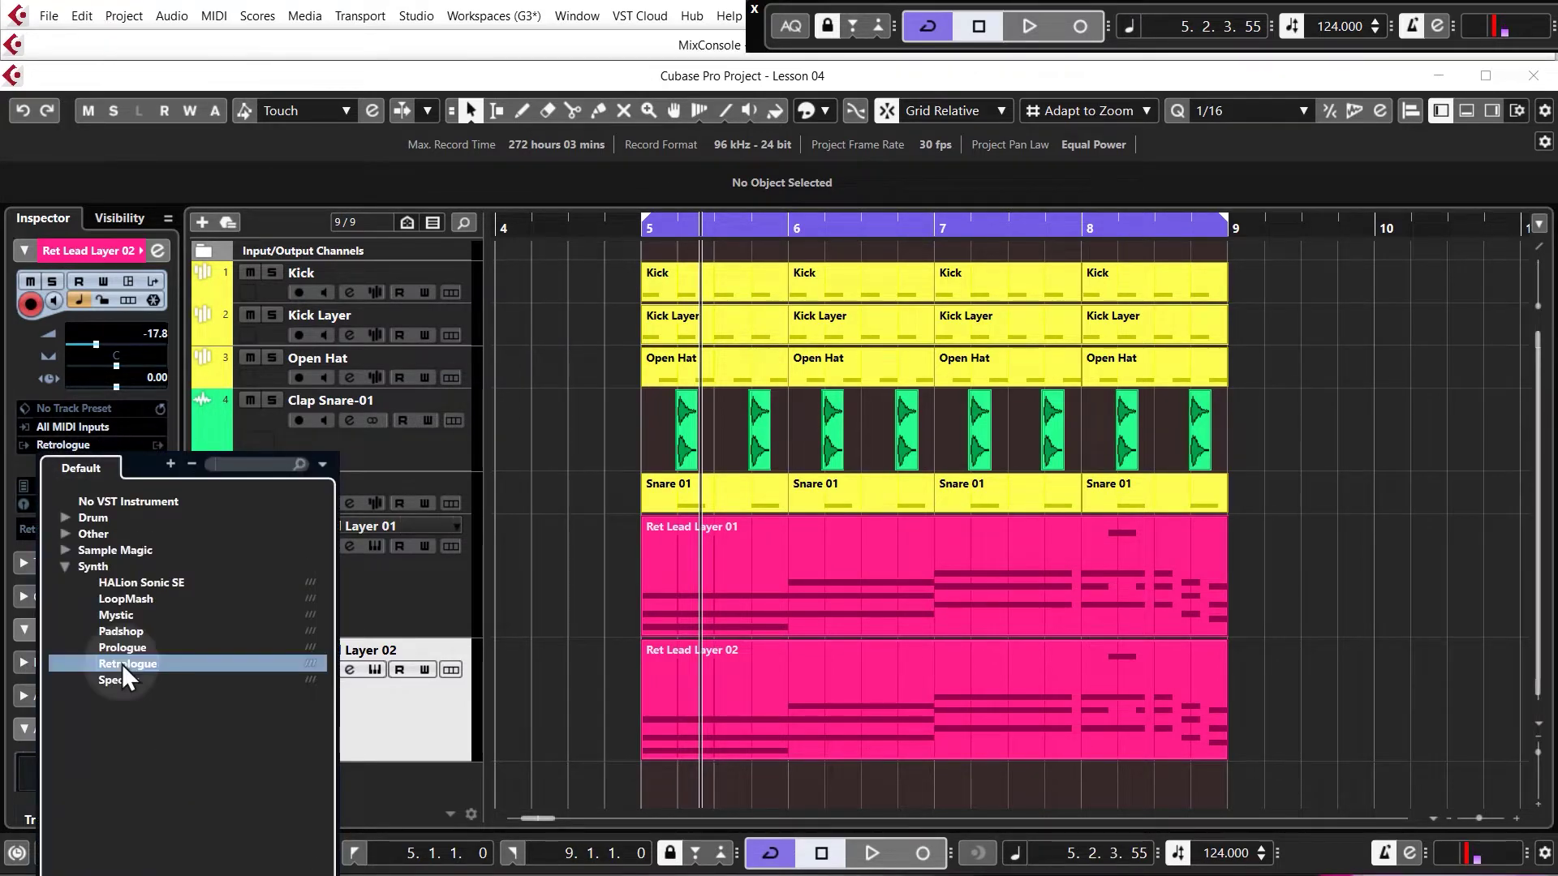
click(117, 649)
drag(1283, 541, 601, 173)
click(273, 650)
key(space)
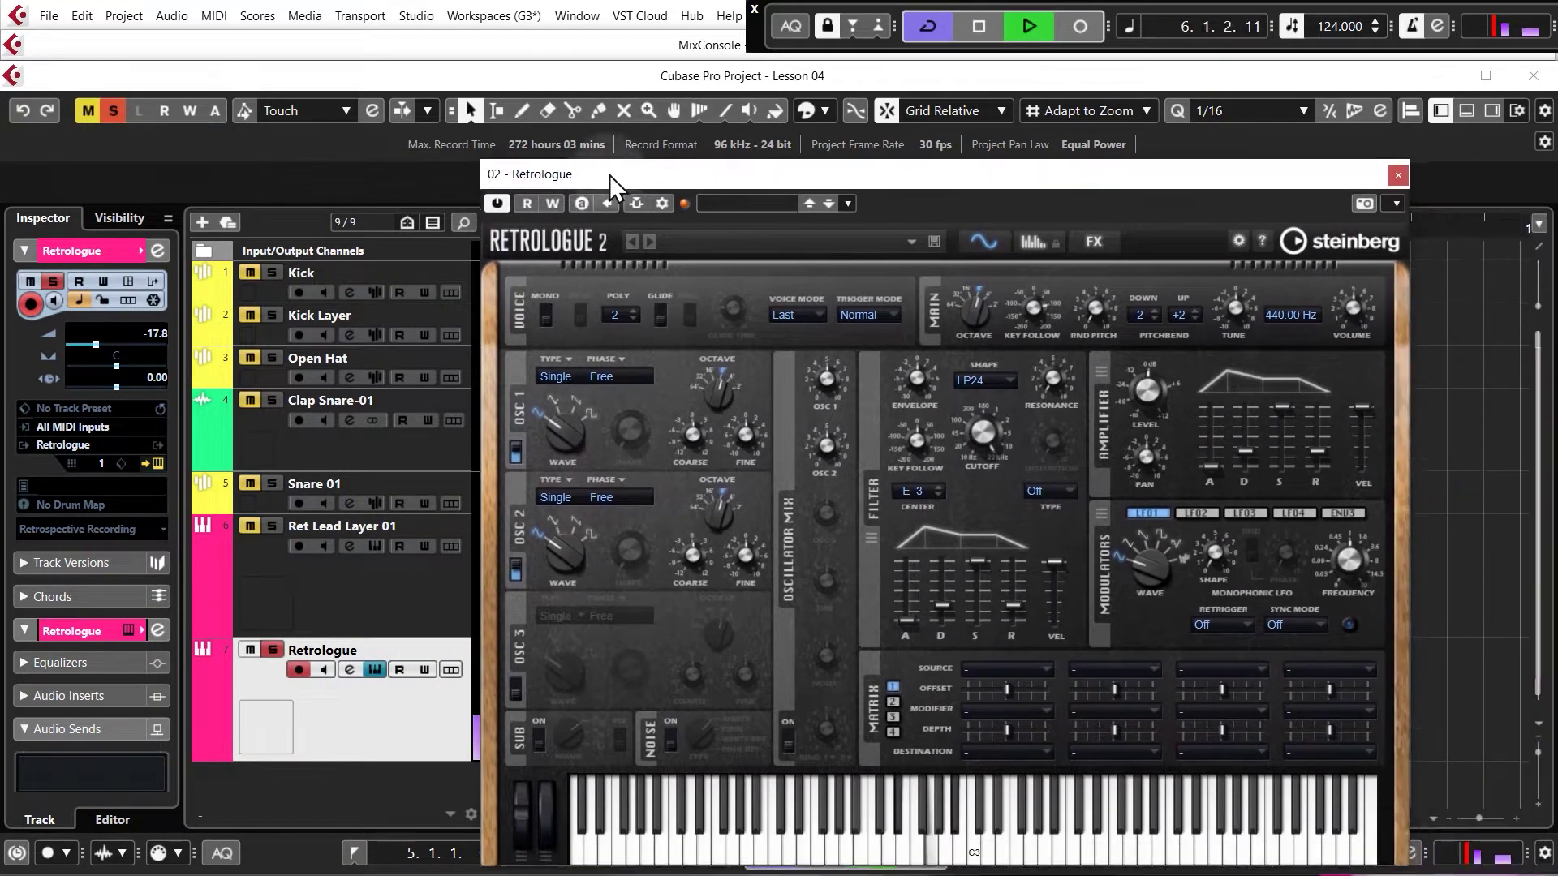
key(space)
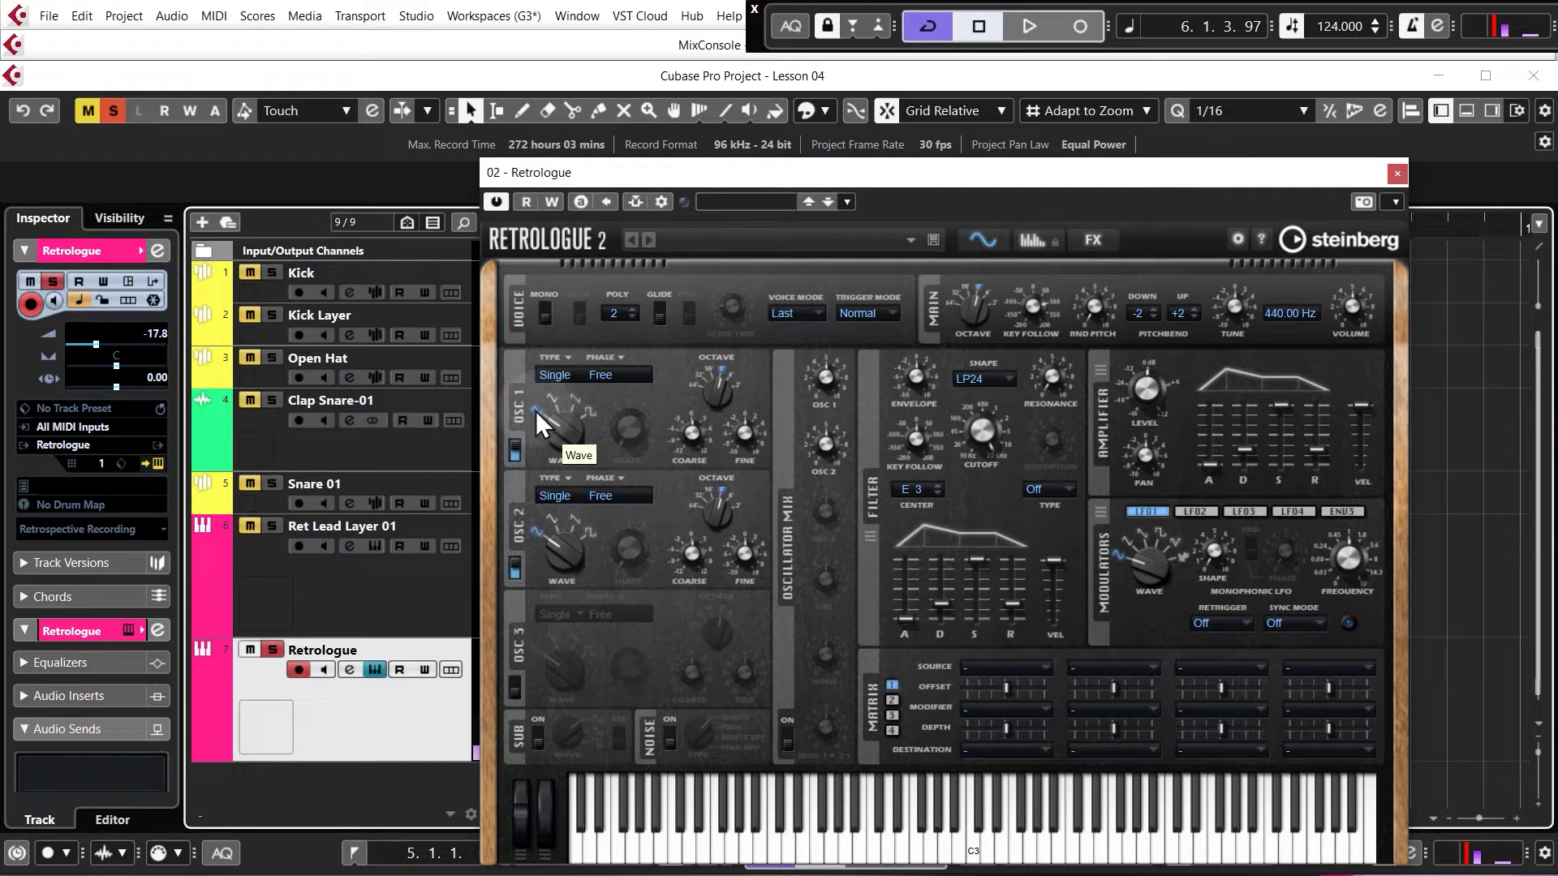
Set oscillator 1's waveform to sawtooth, switch off oscillator 2 and audition the sound
drag(561, 430, 561, 358)
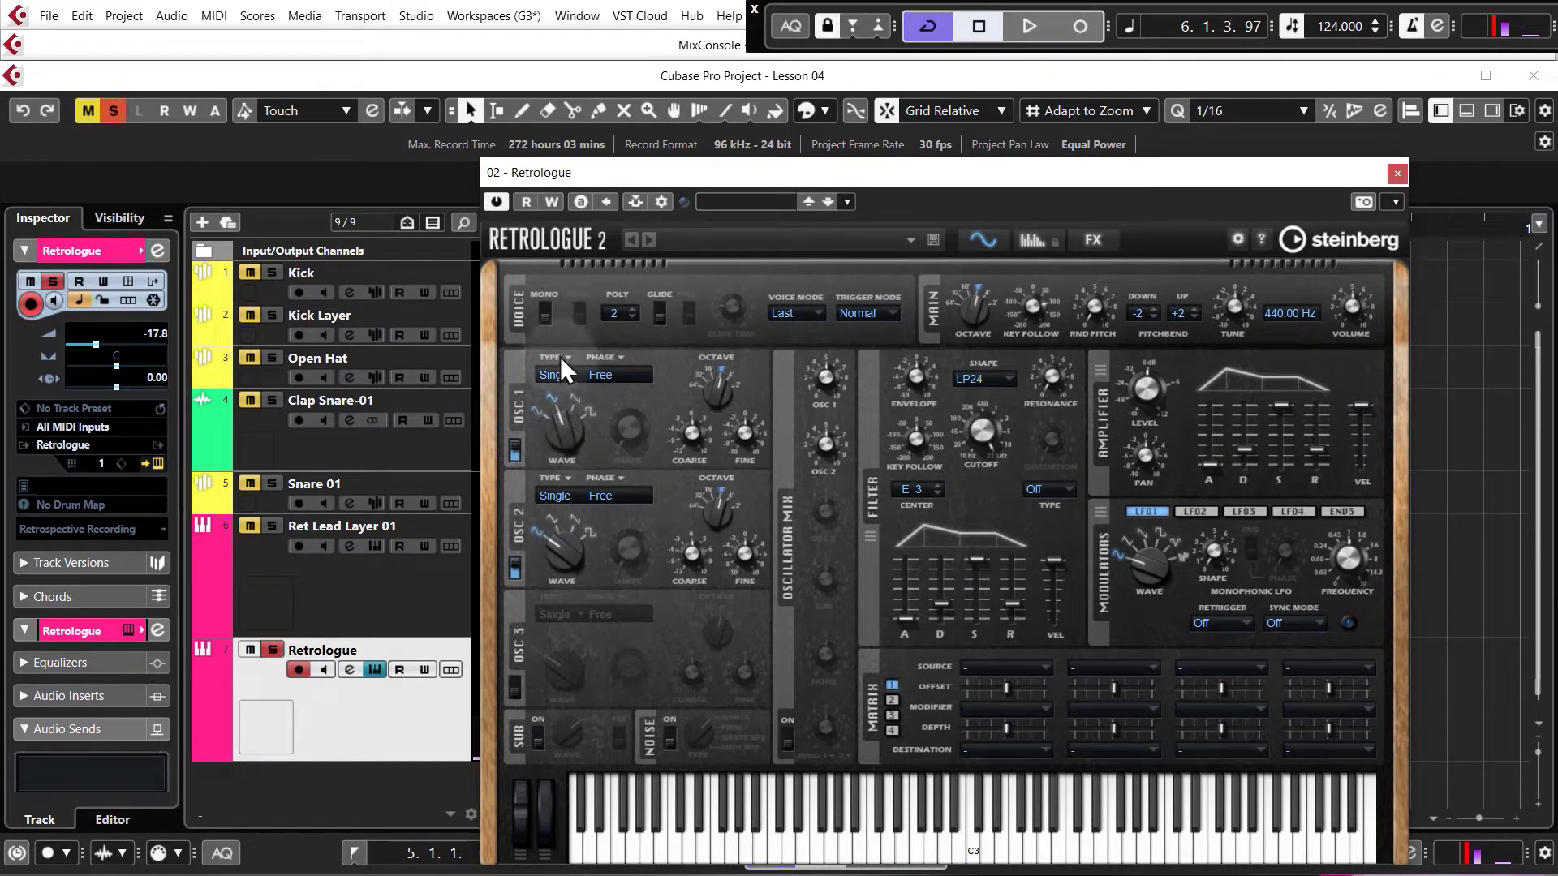
click(515, 568)
key(space)
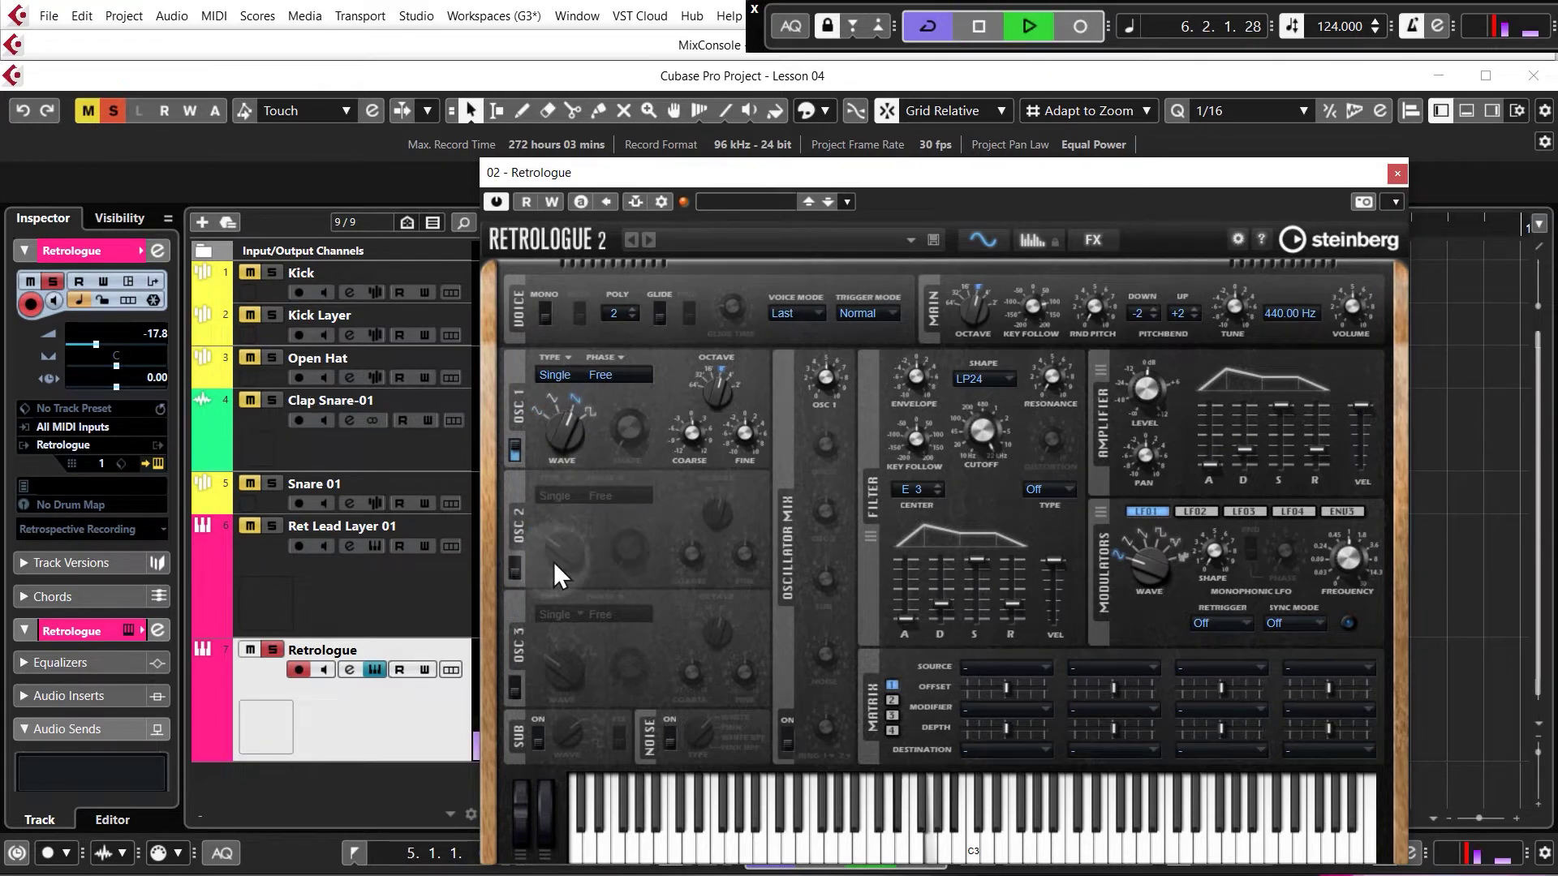
key(space)
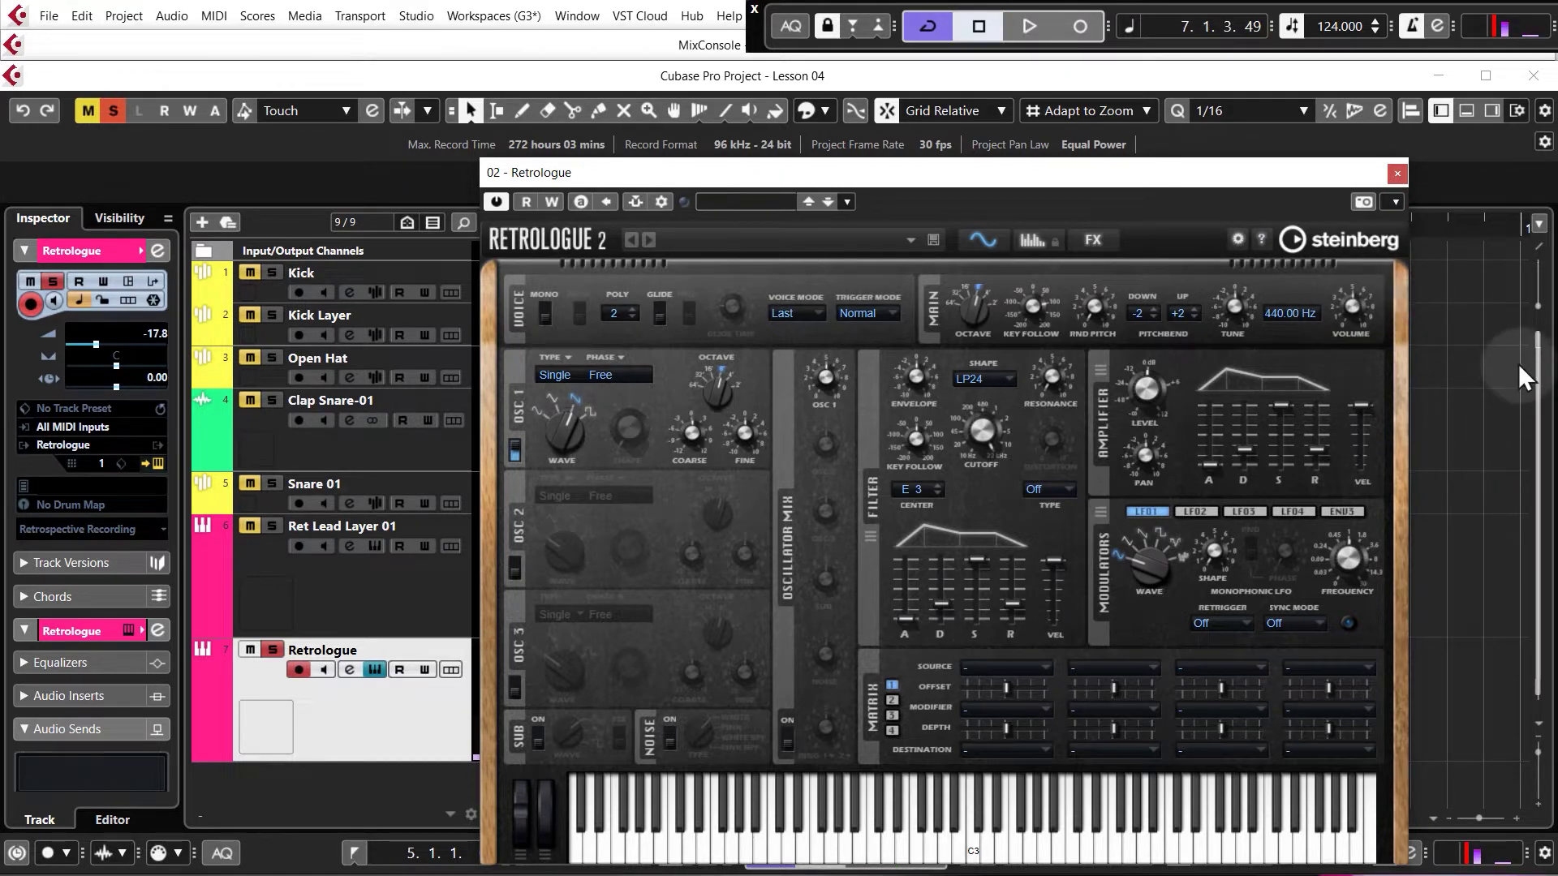
drag(971, 172, 1025, 135)
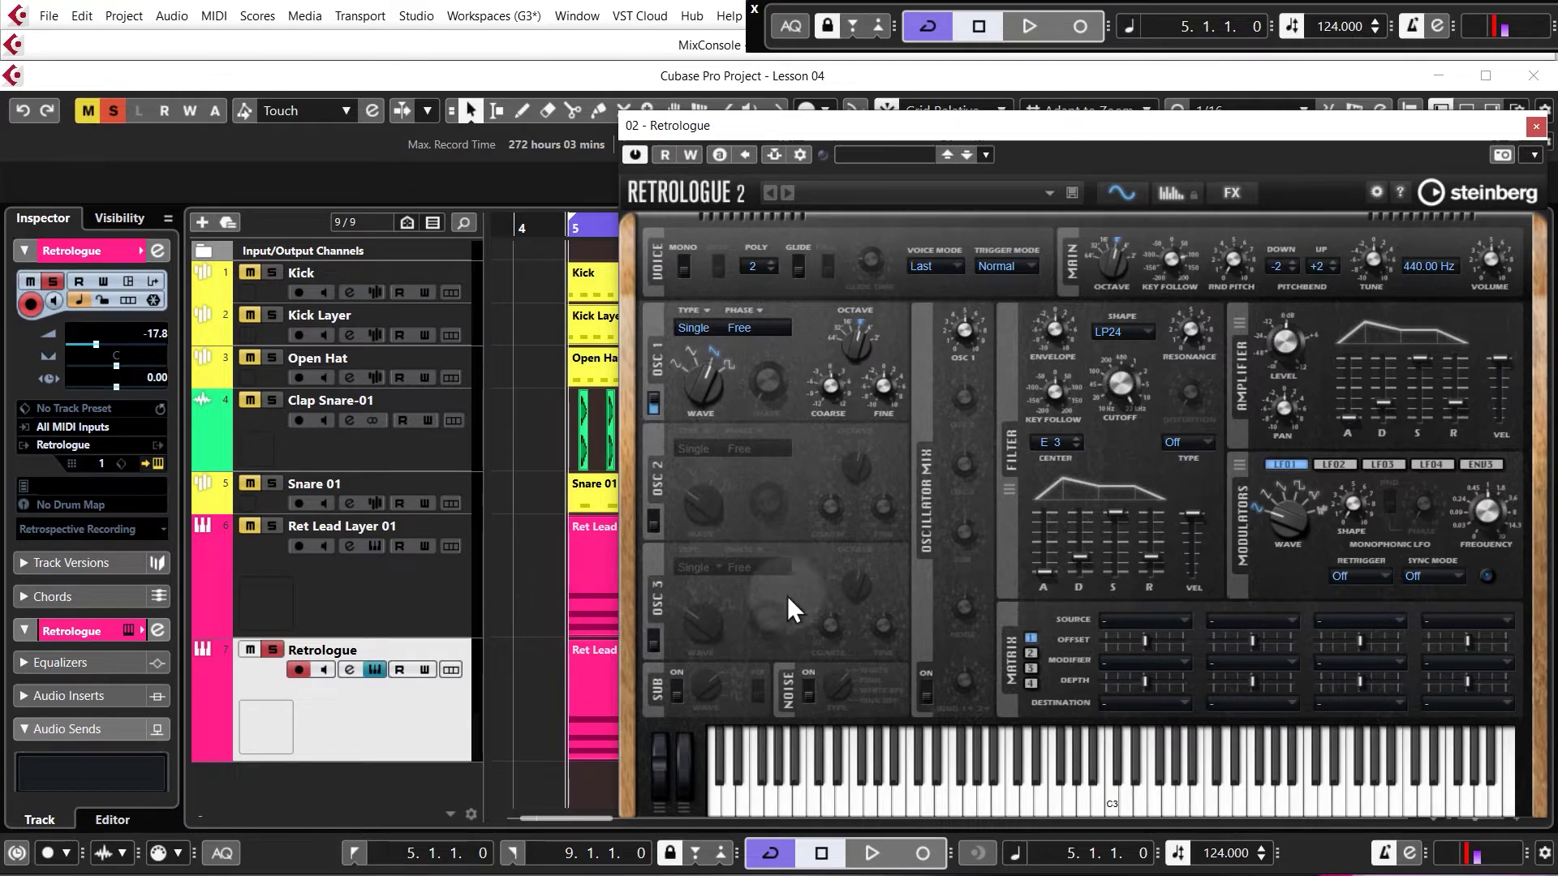
Enable Glide in the Voice section and try out the glide time while the part plays
key(space)
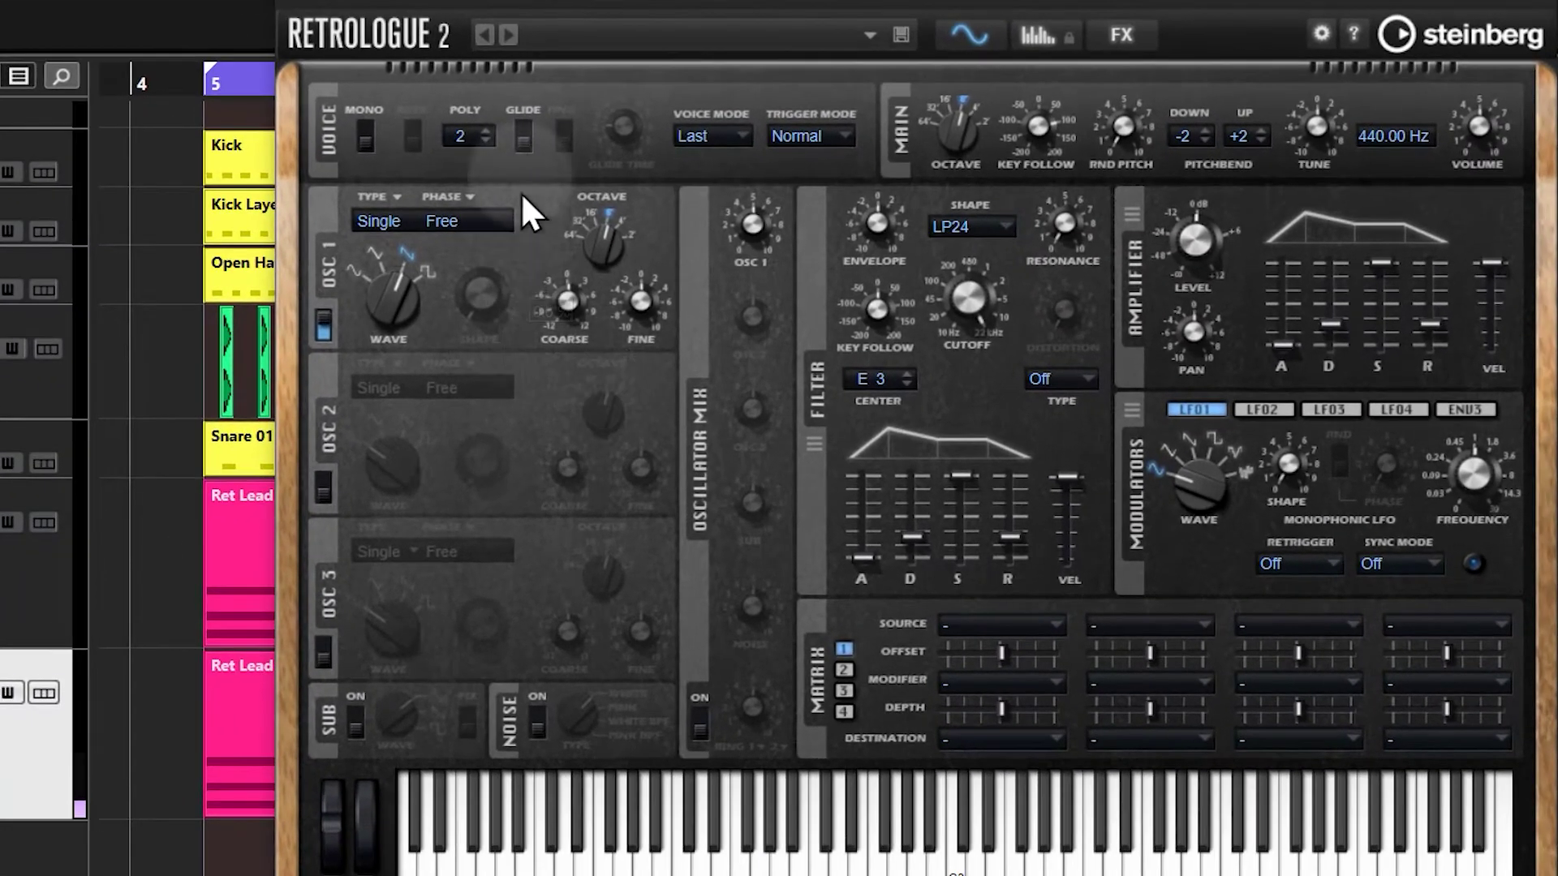
click(523, 136)
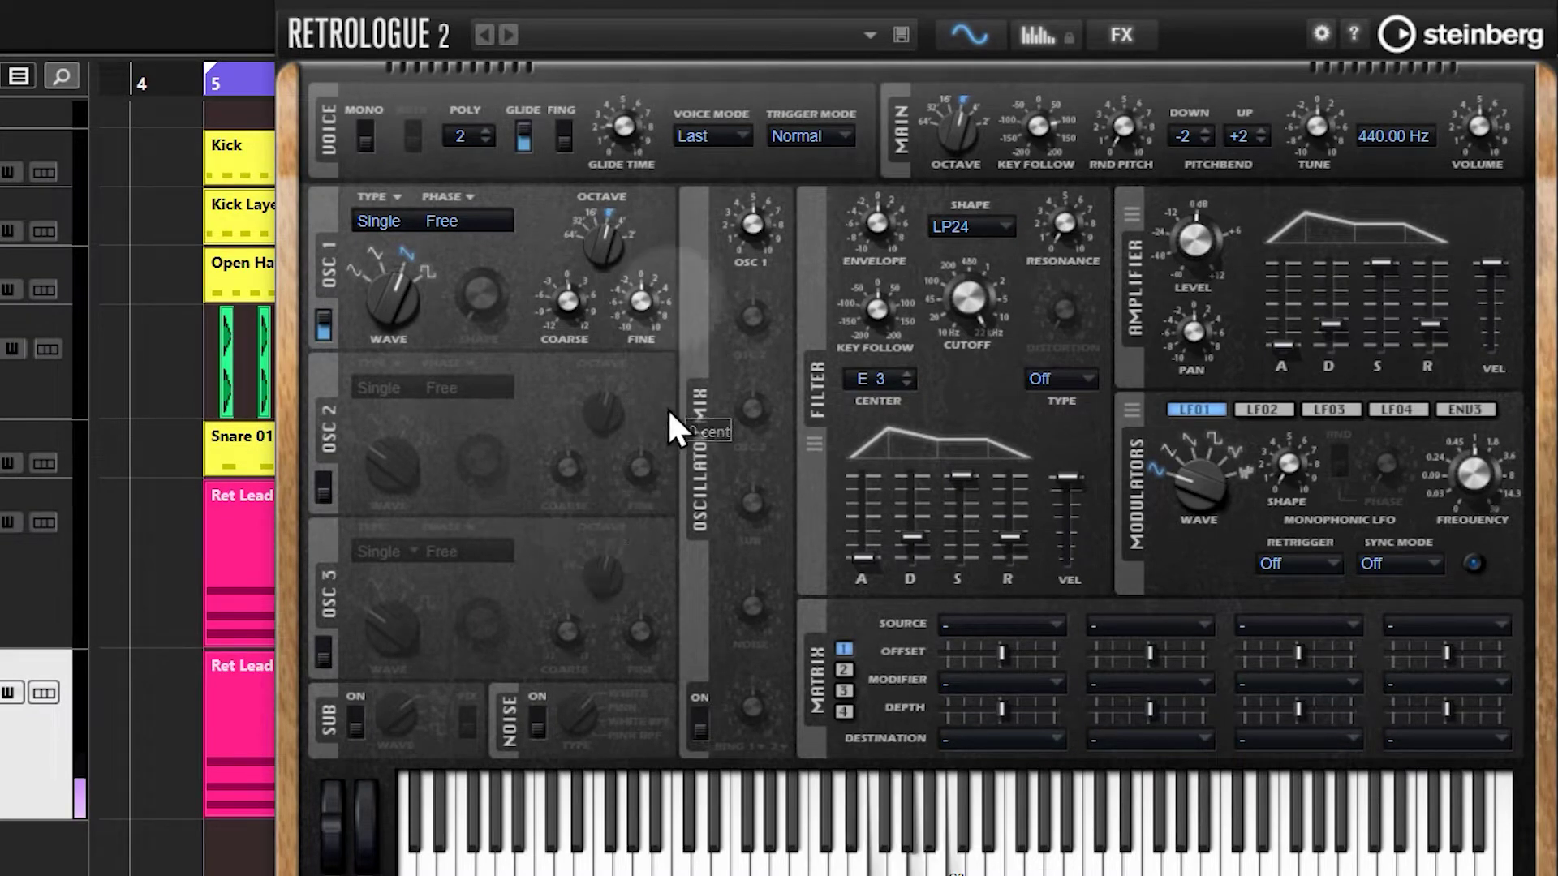
mouse_move(626, 125)
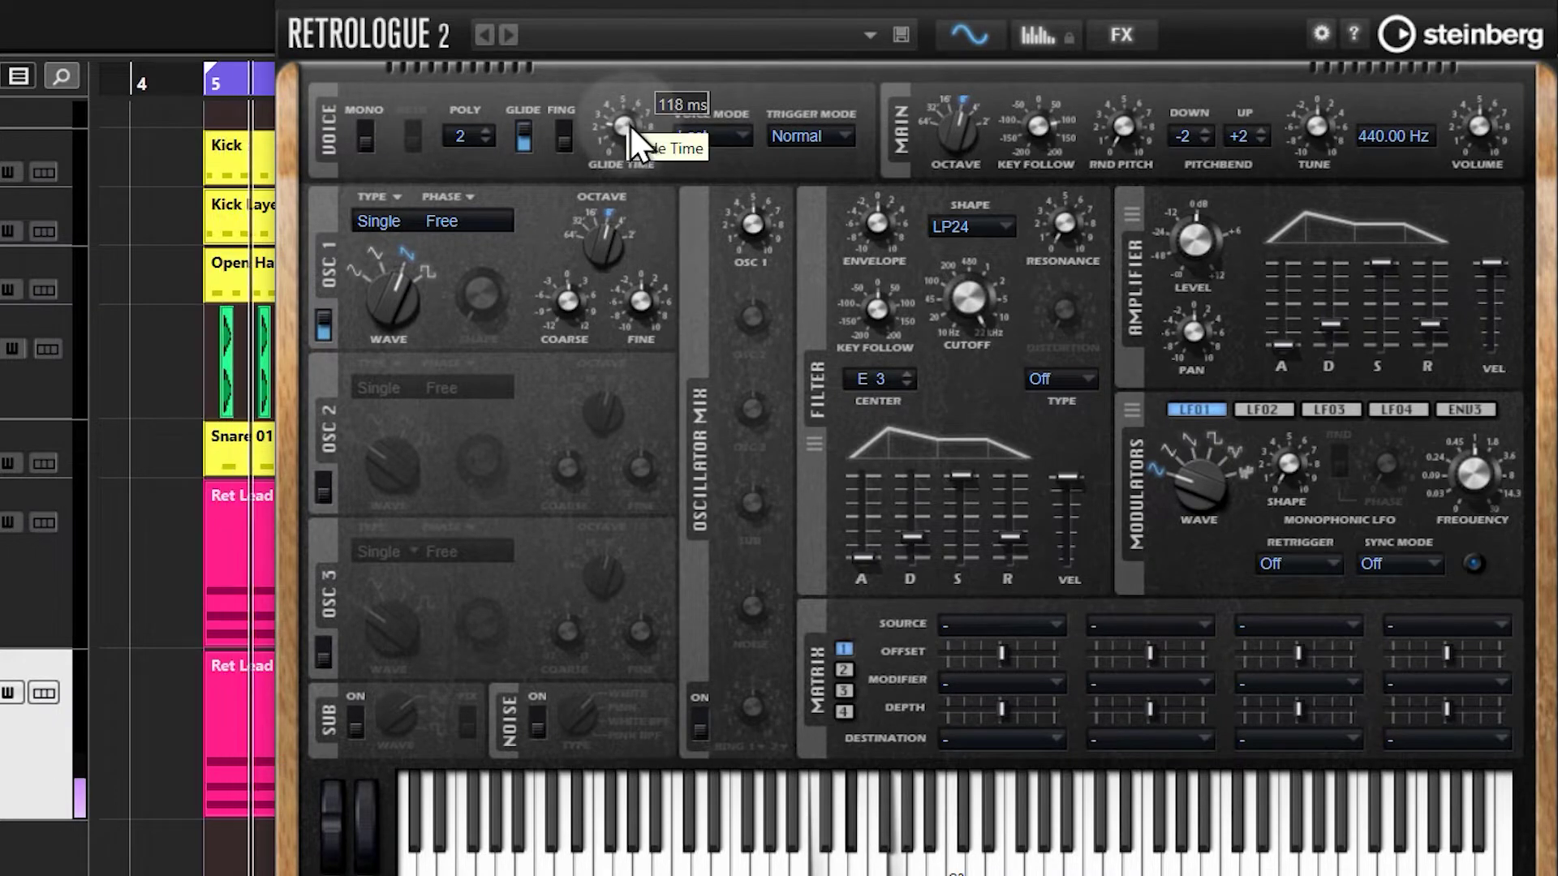
drag(629, 127, 626, 130)
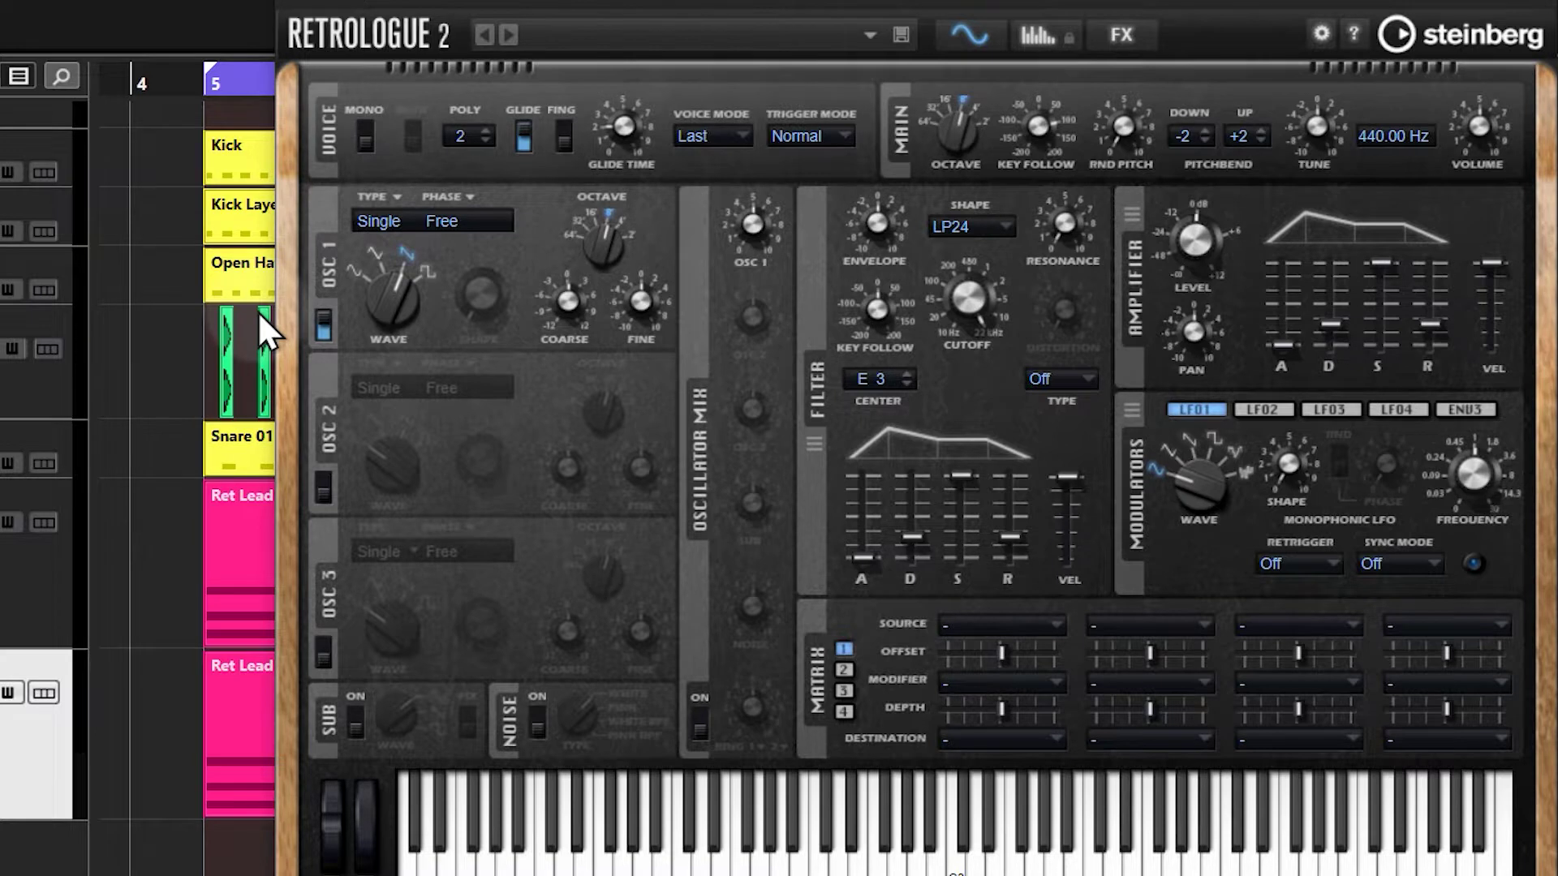
click(313, 323)
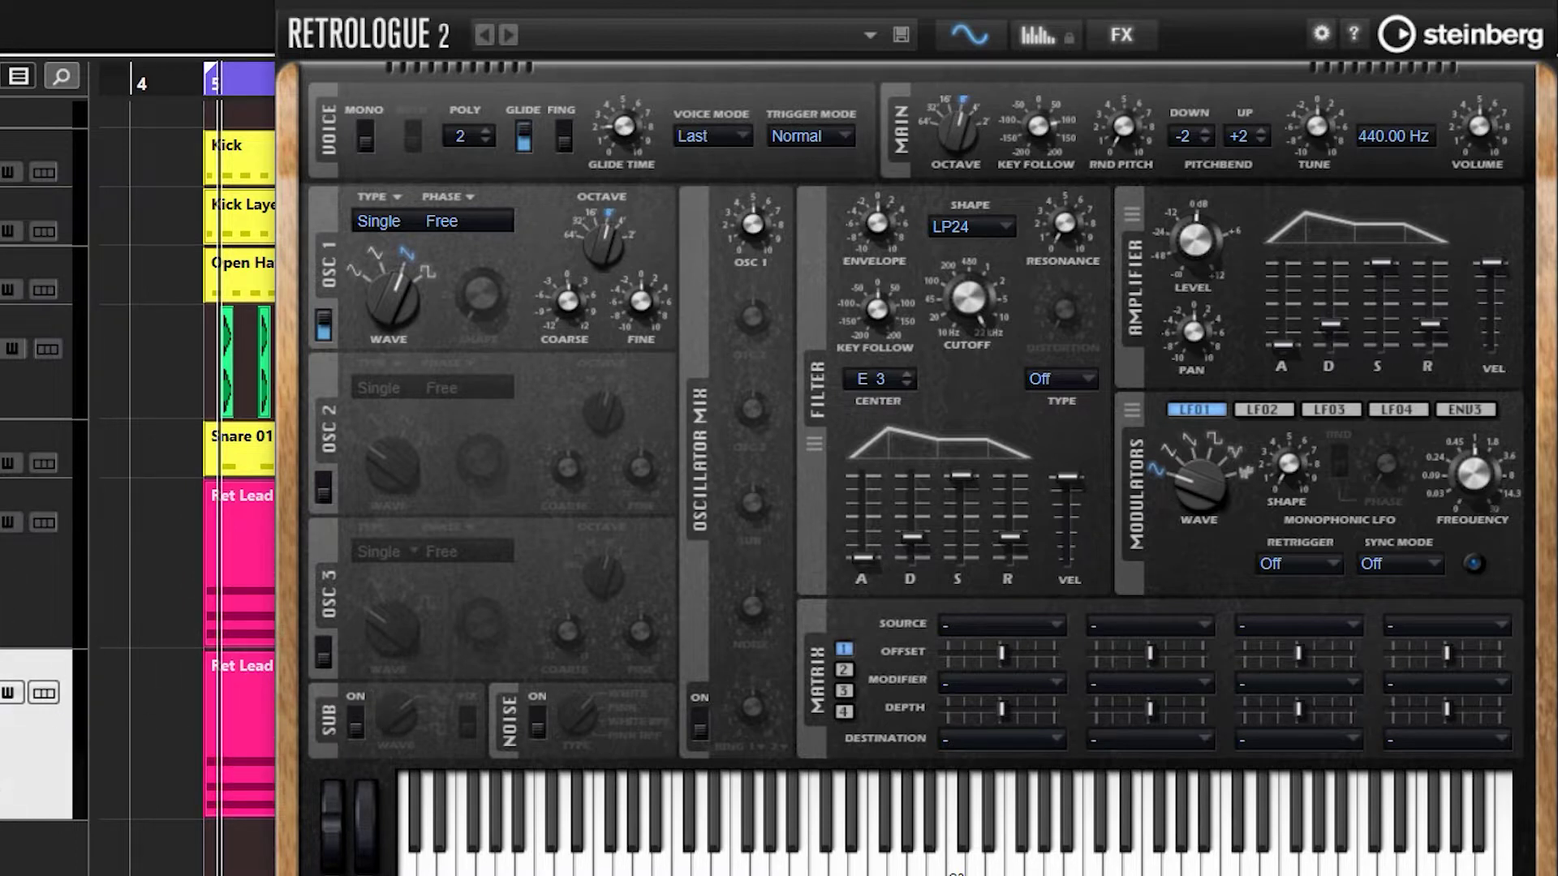
Raise the synth's main octave by one position and sweep the filter cutoff during playback
key(space)
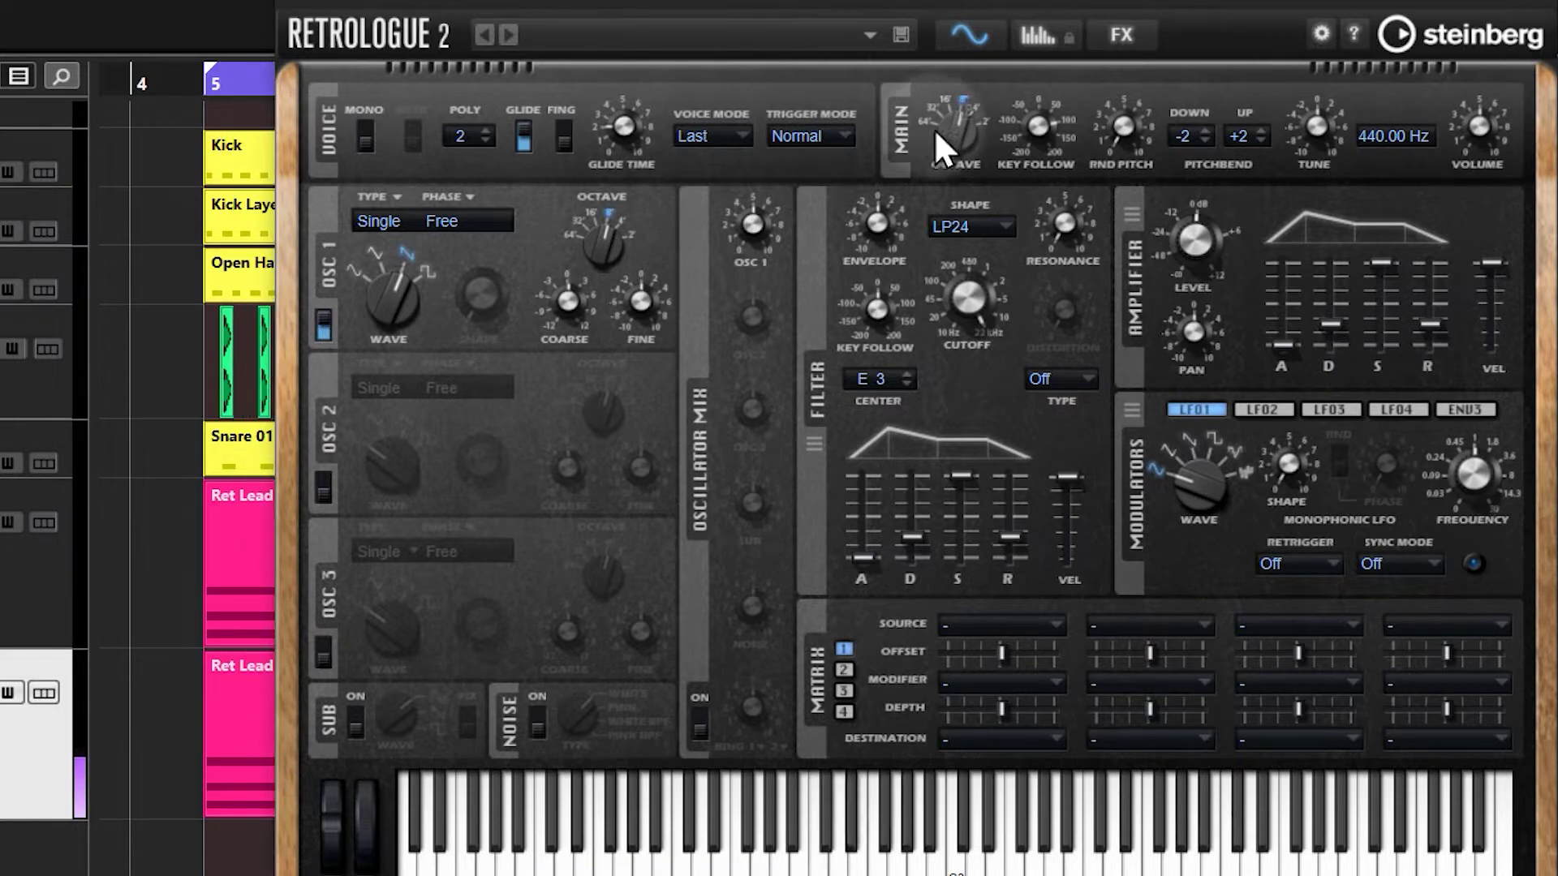
drag(957, 129, 960, 81)
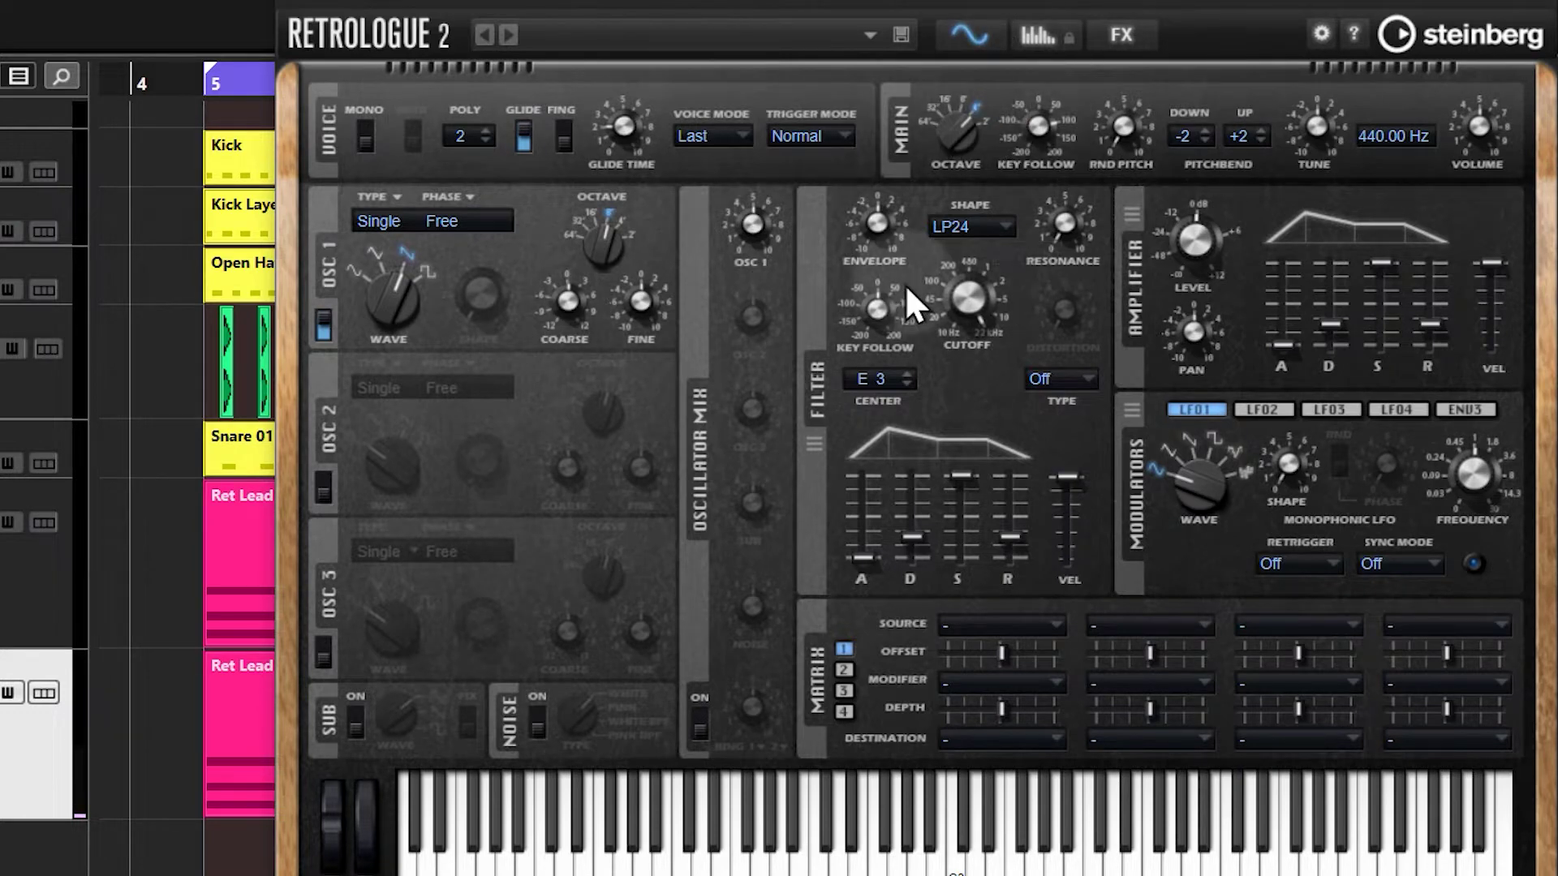
mouse_move(941, 310)
mouse_down()
mouse_move(961, 307)
mouse_move(962, 323)
mouse_move(961, 269)
mouse_move(965, 316)
mouse_move(961, 304)
mouse_up()
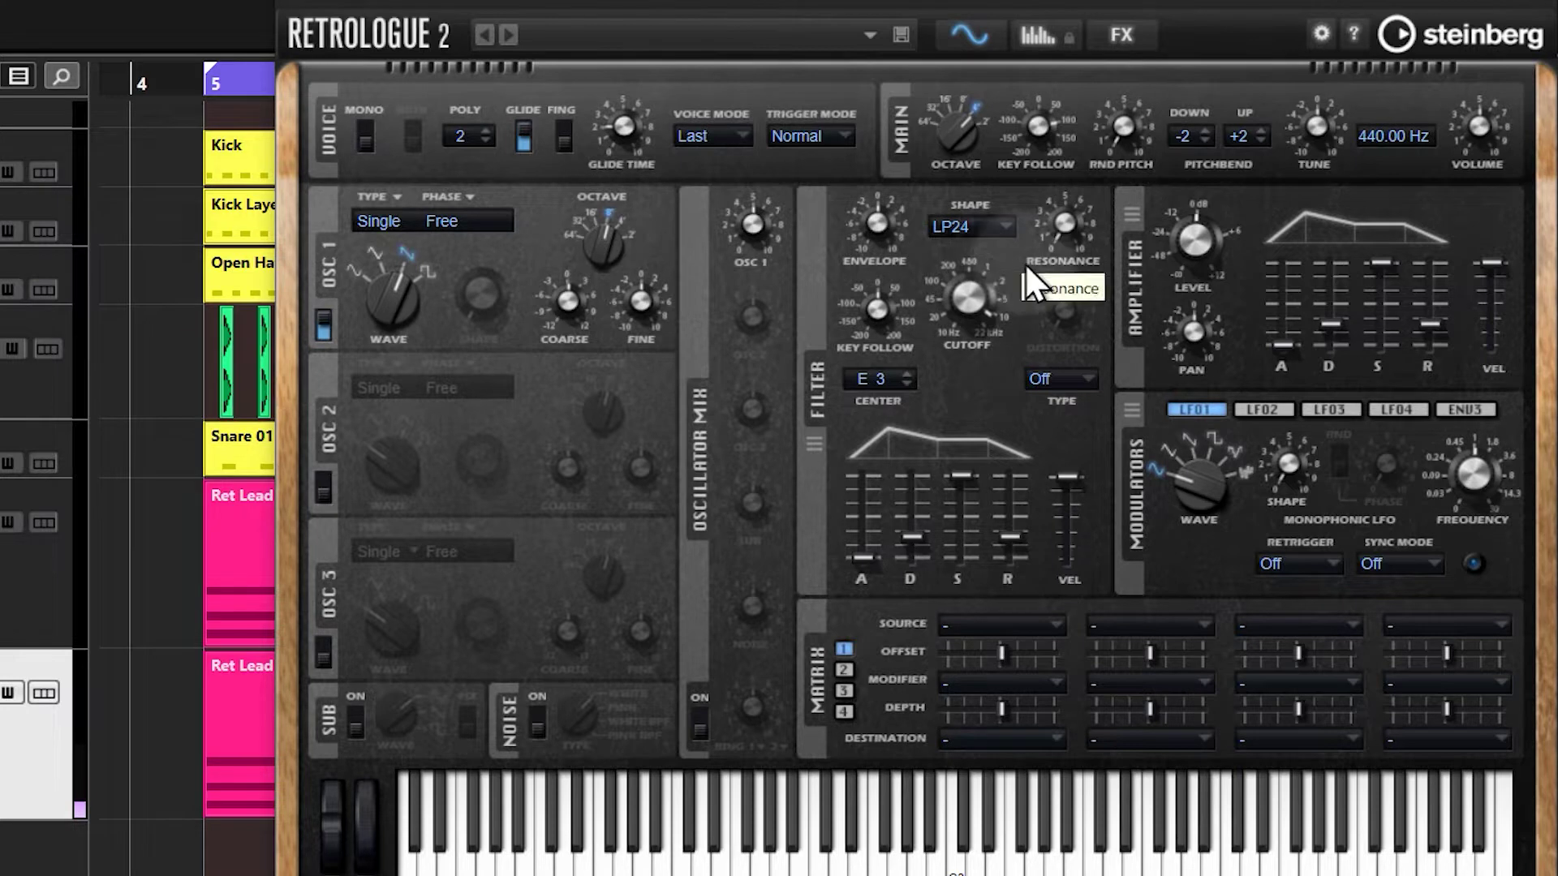
Examine the filter and amplifier envelopes, the LFO 3 modulator settings and the modulation matrix pages
mouse_move(957, 323)
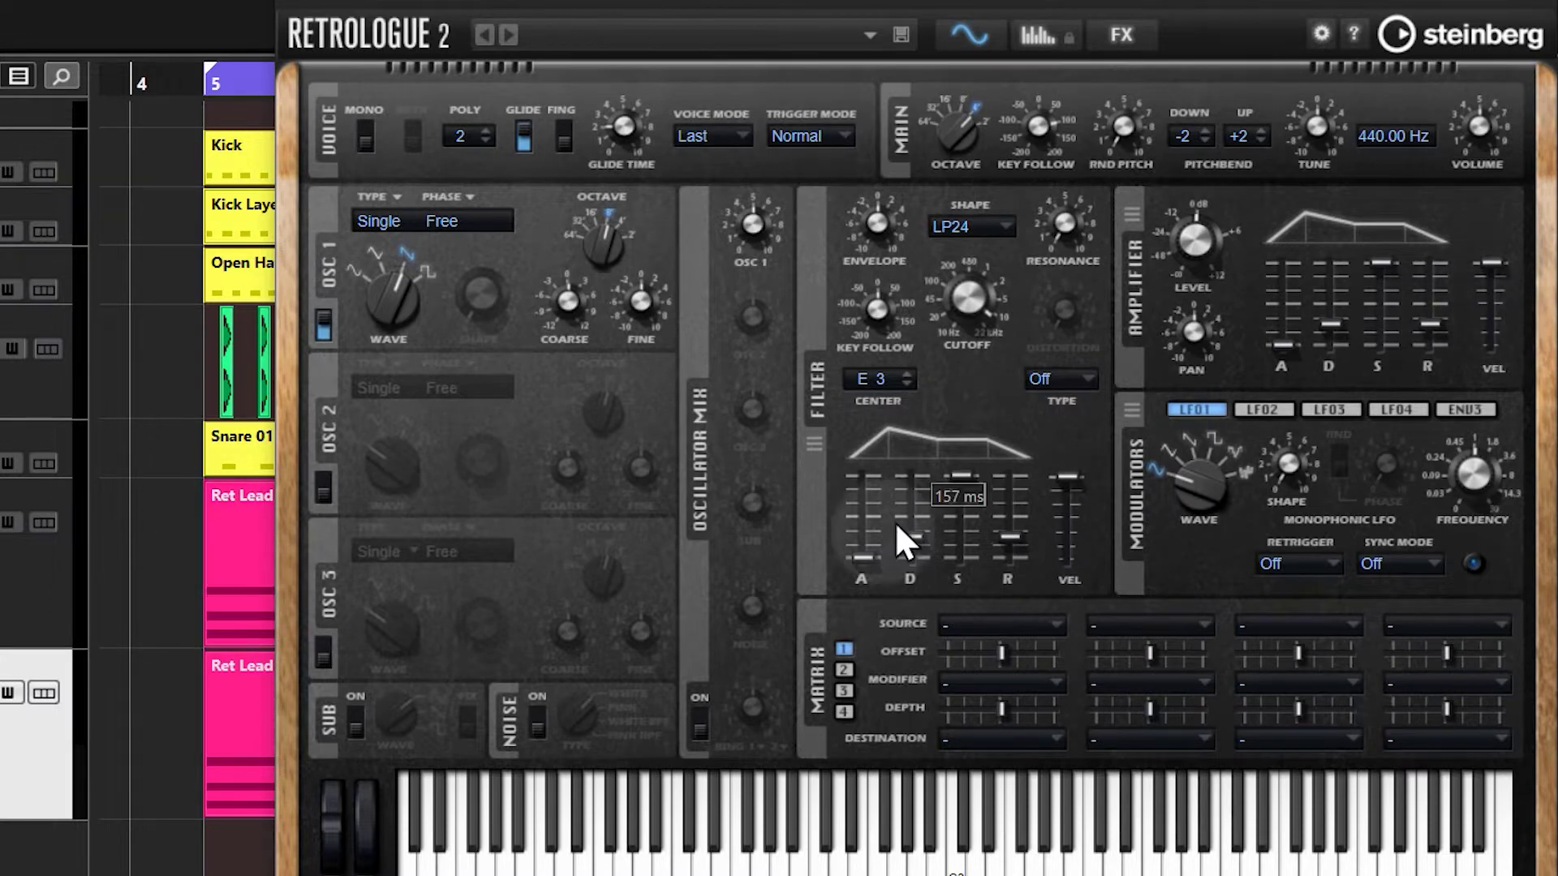
mouse_move(974, 495)
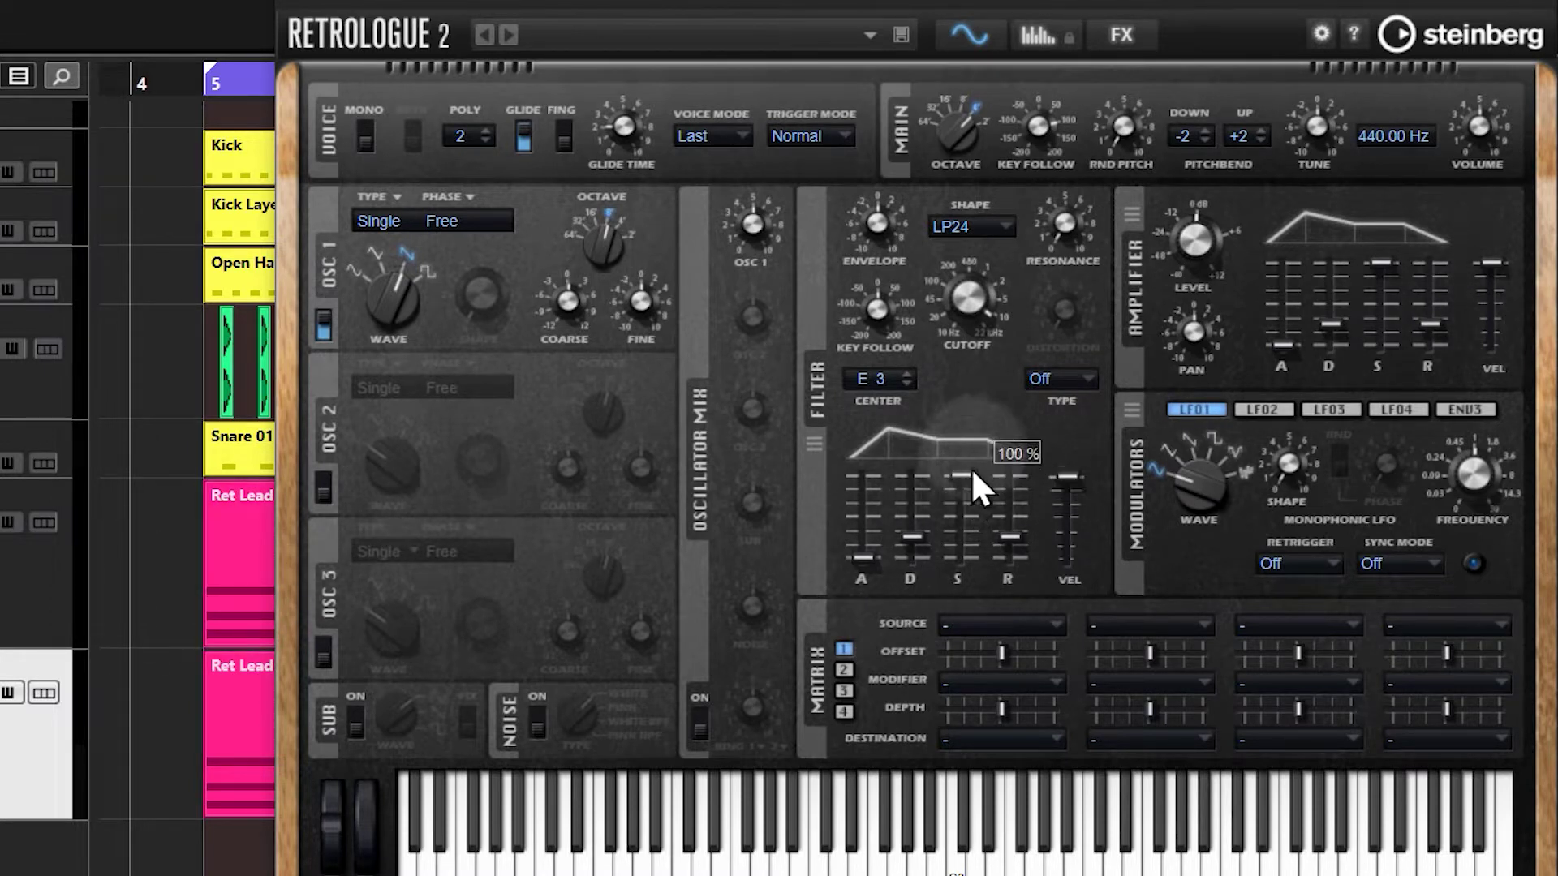
mouse_move(1389, 263)
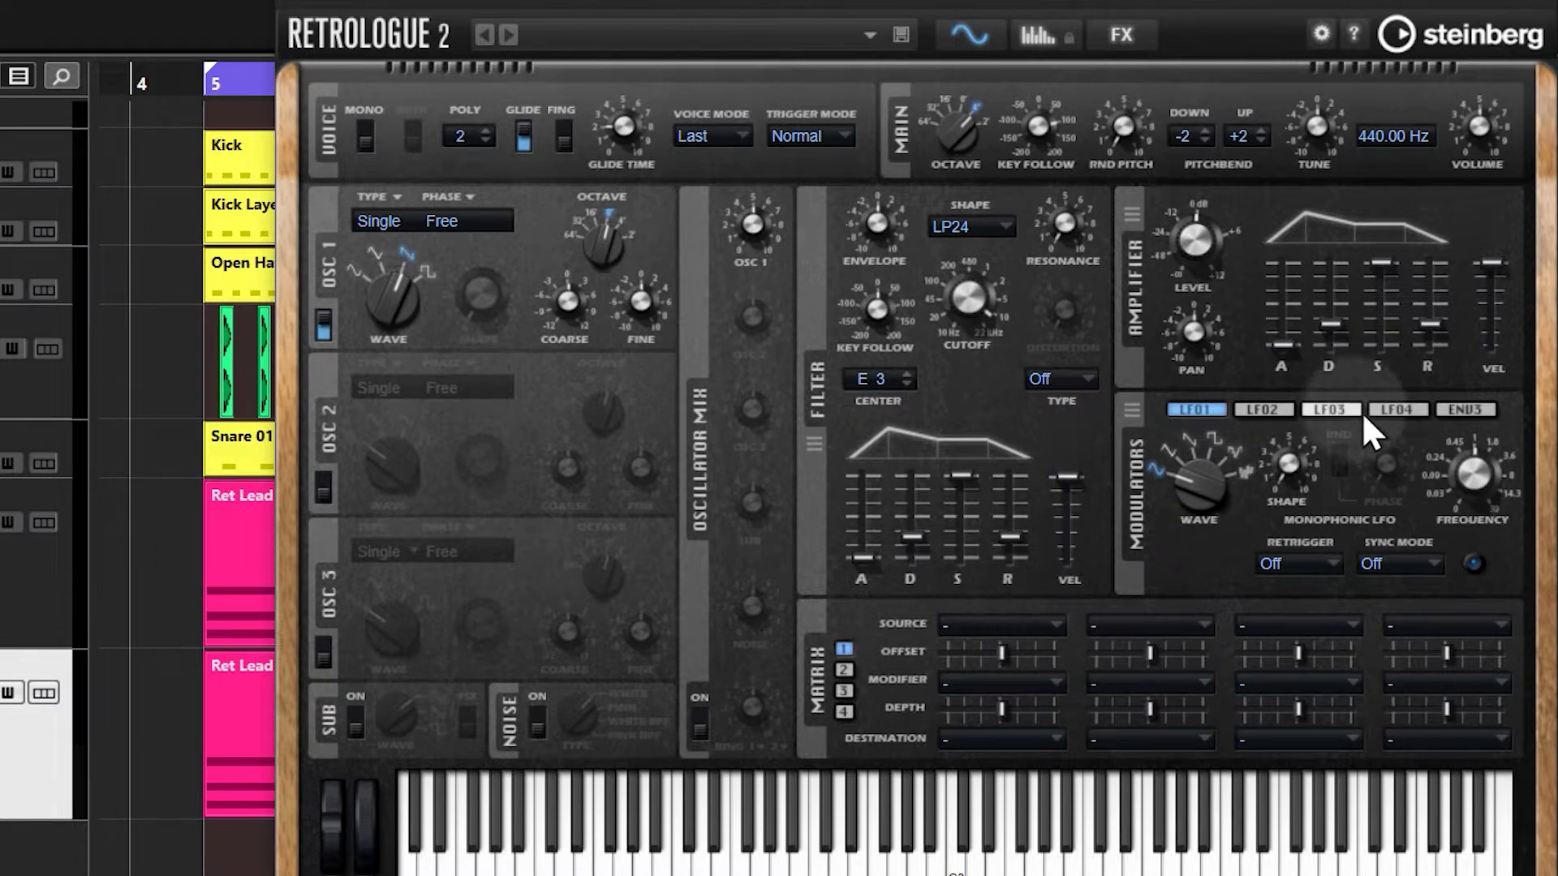
click(1332, 409)
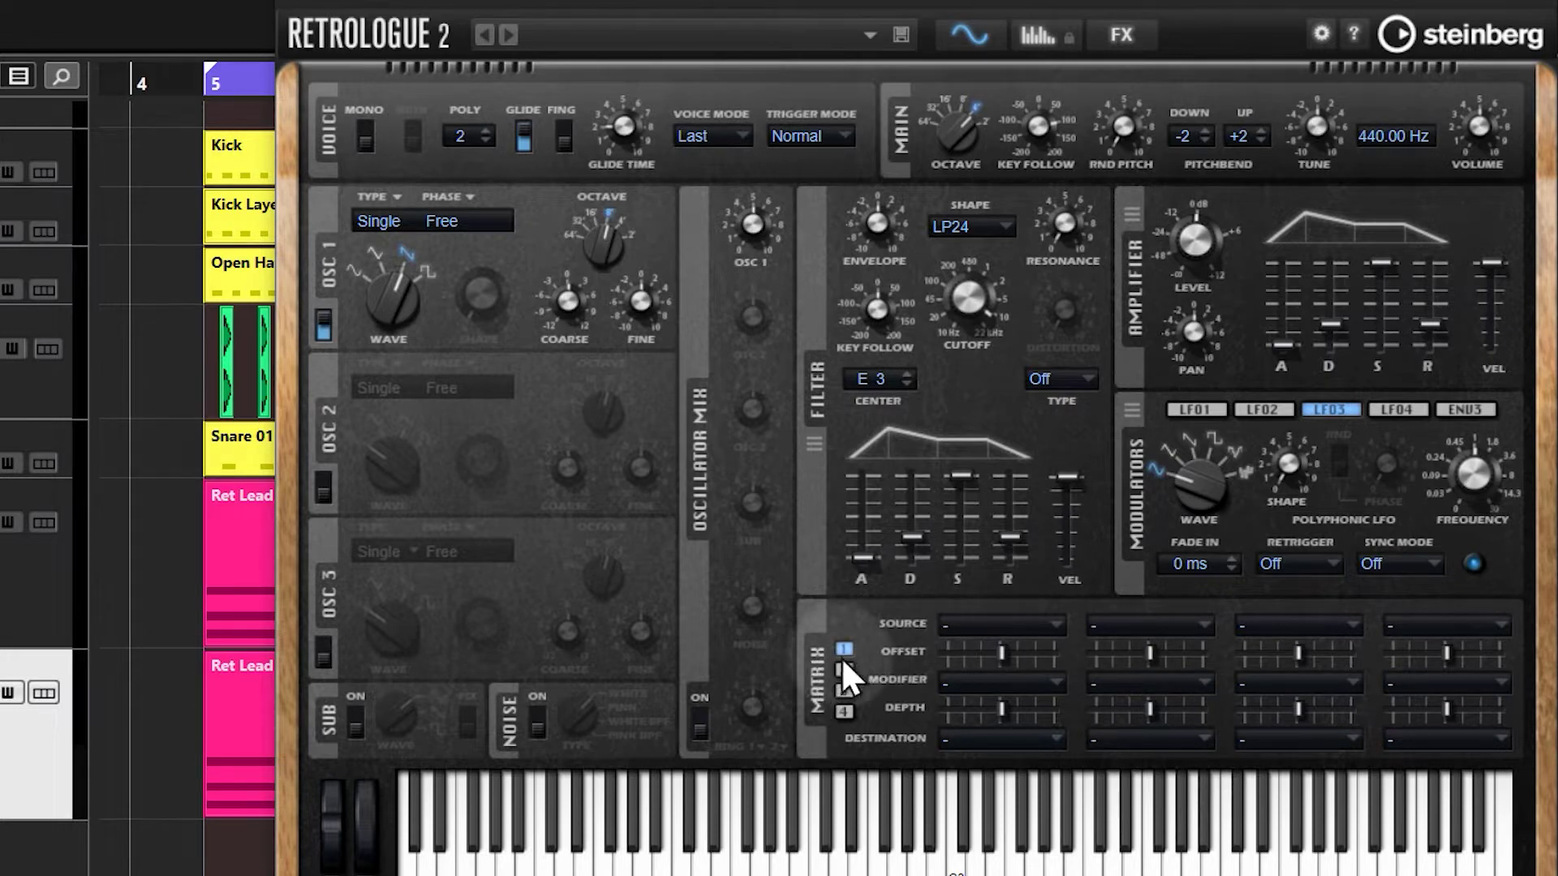
click(844, 691)
click(844, 709)
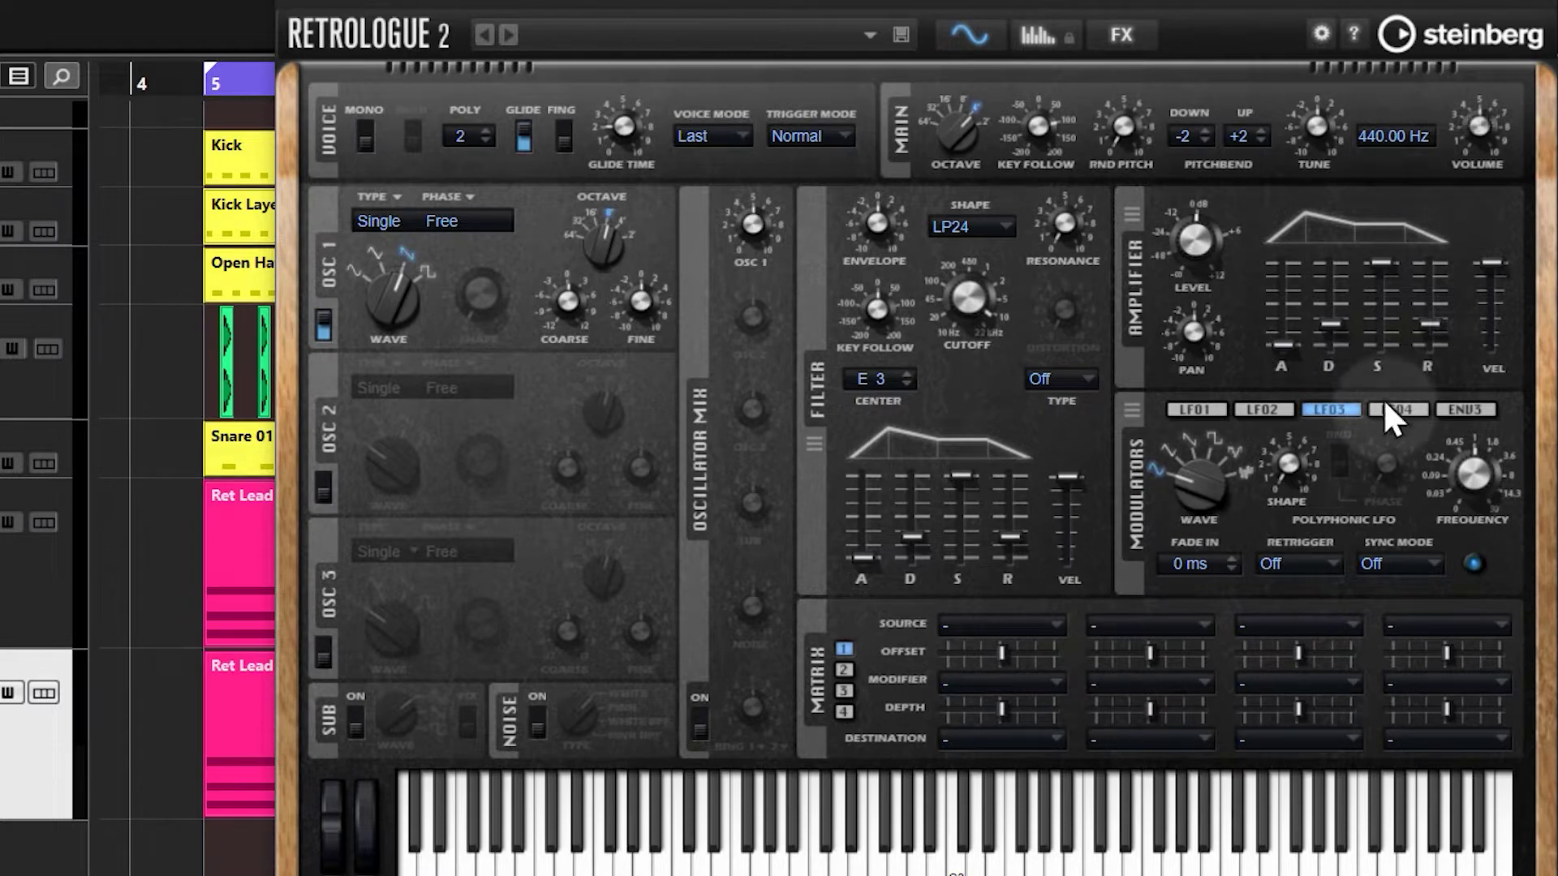
mouse_move(1478, 464)
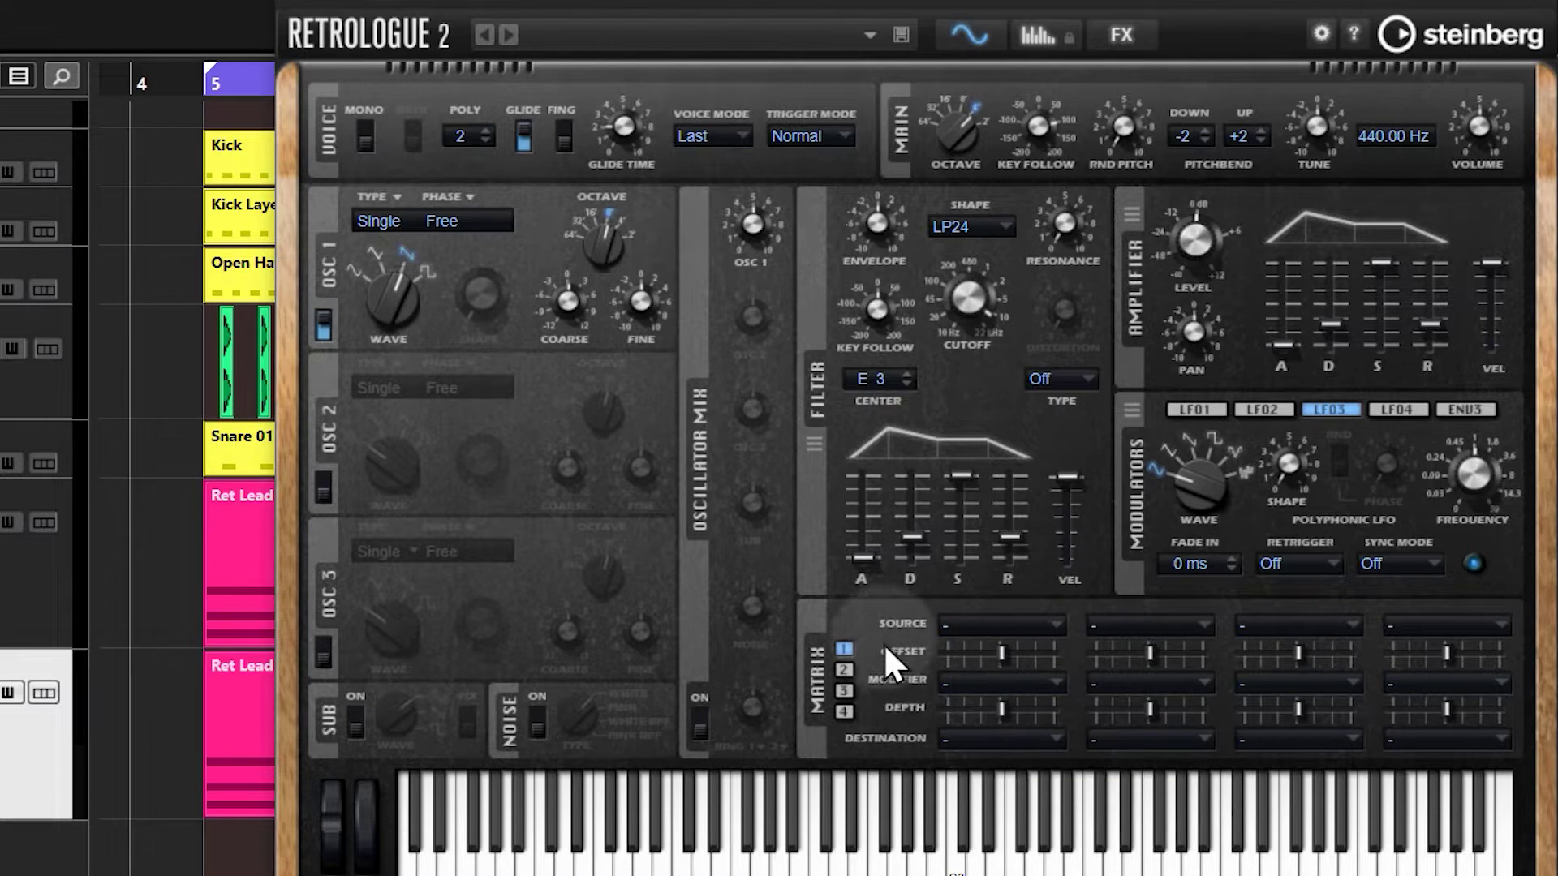
Route LFO 3 to Pitch in the first slot of the modulation matrix
click(1010, 626)
click(1006, 752)
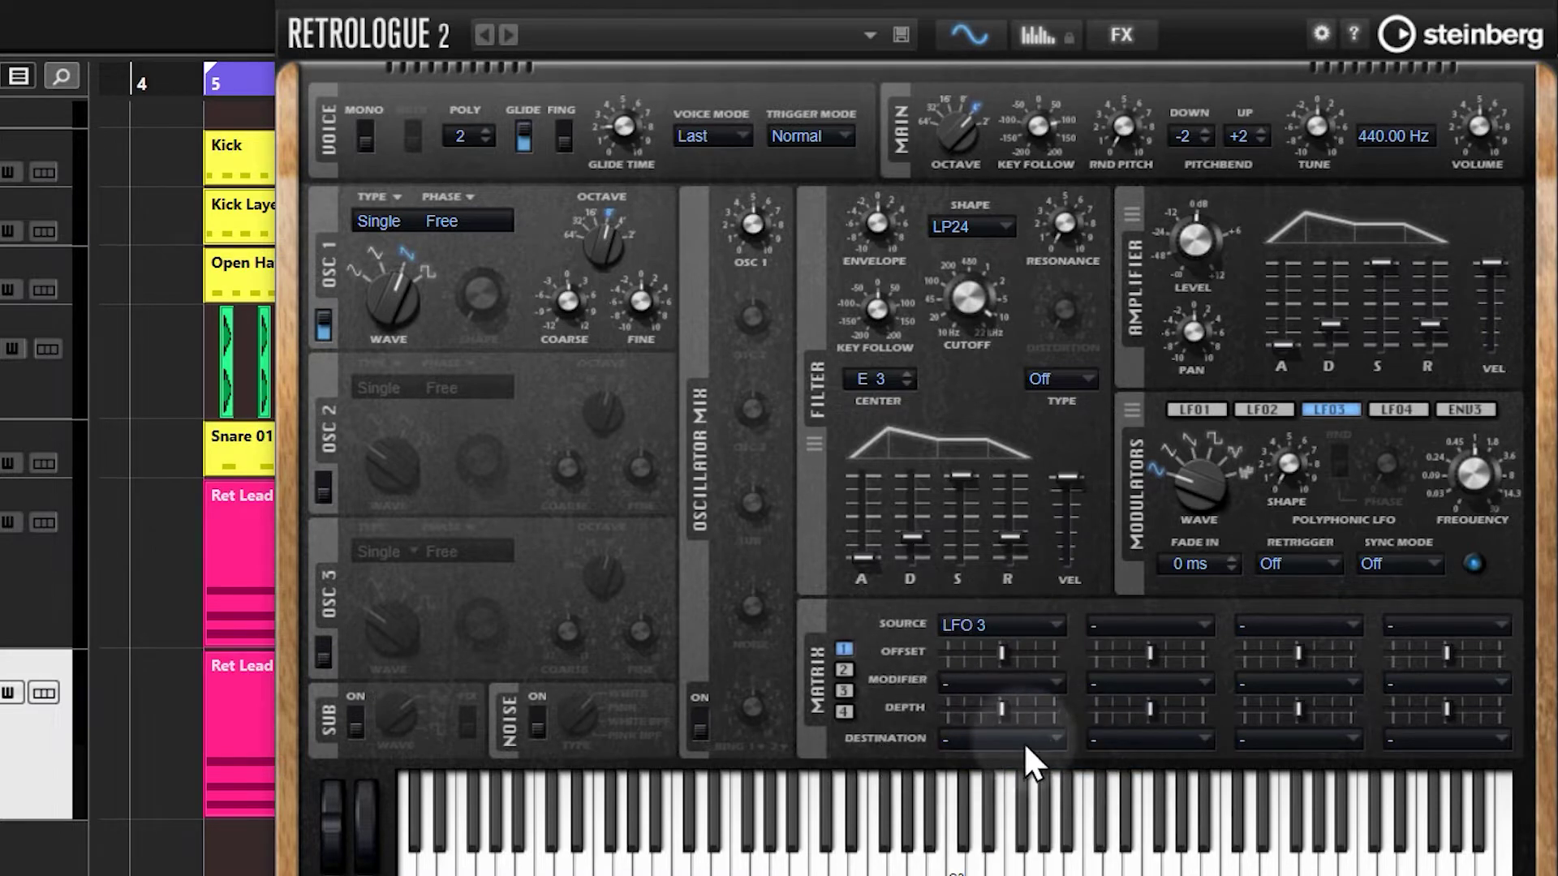
click(1024, 741)
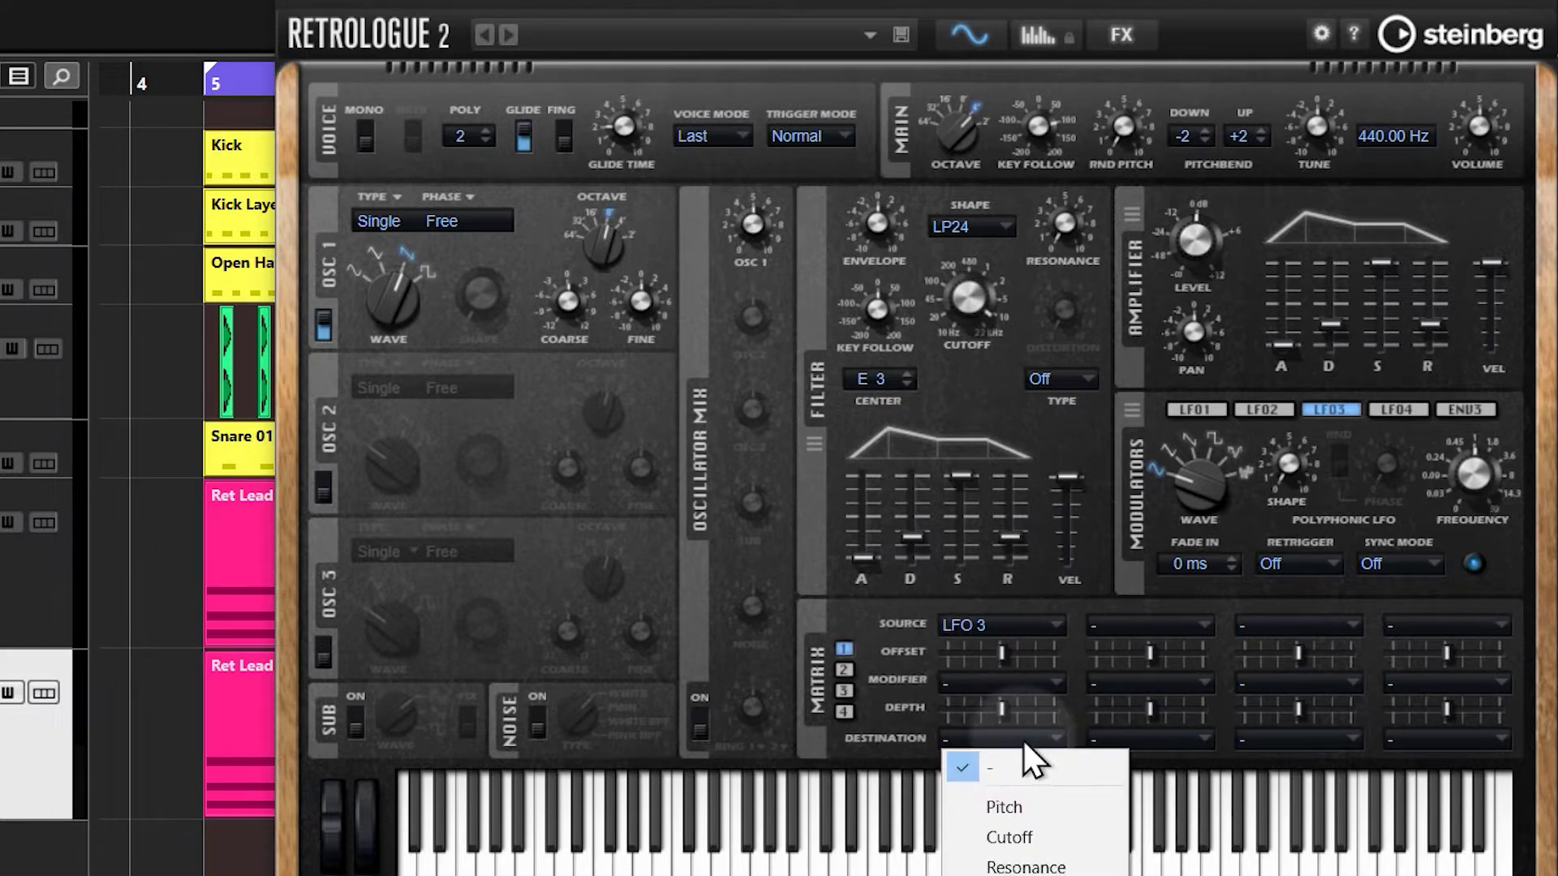
click(1005, 807)
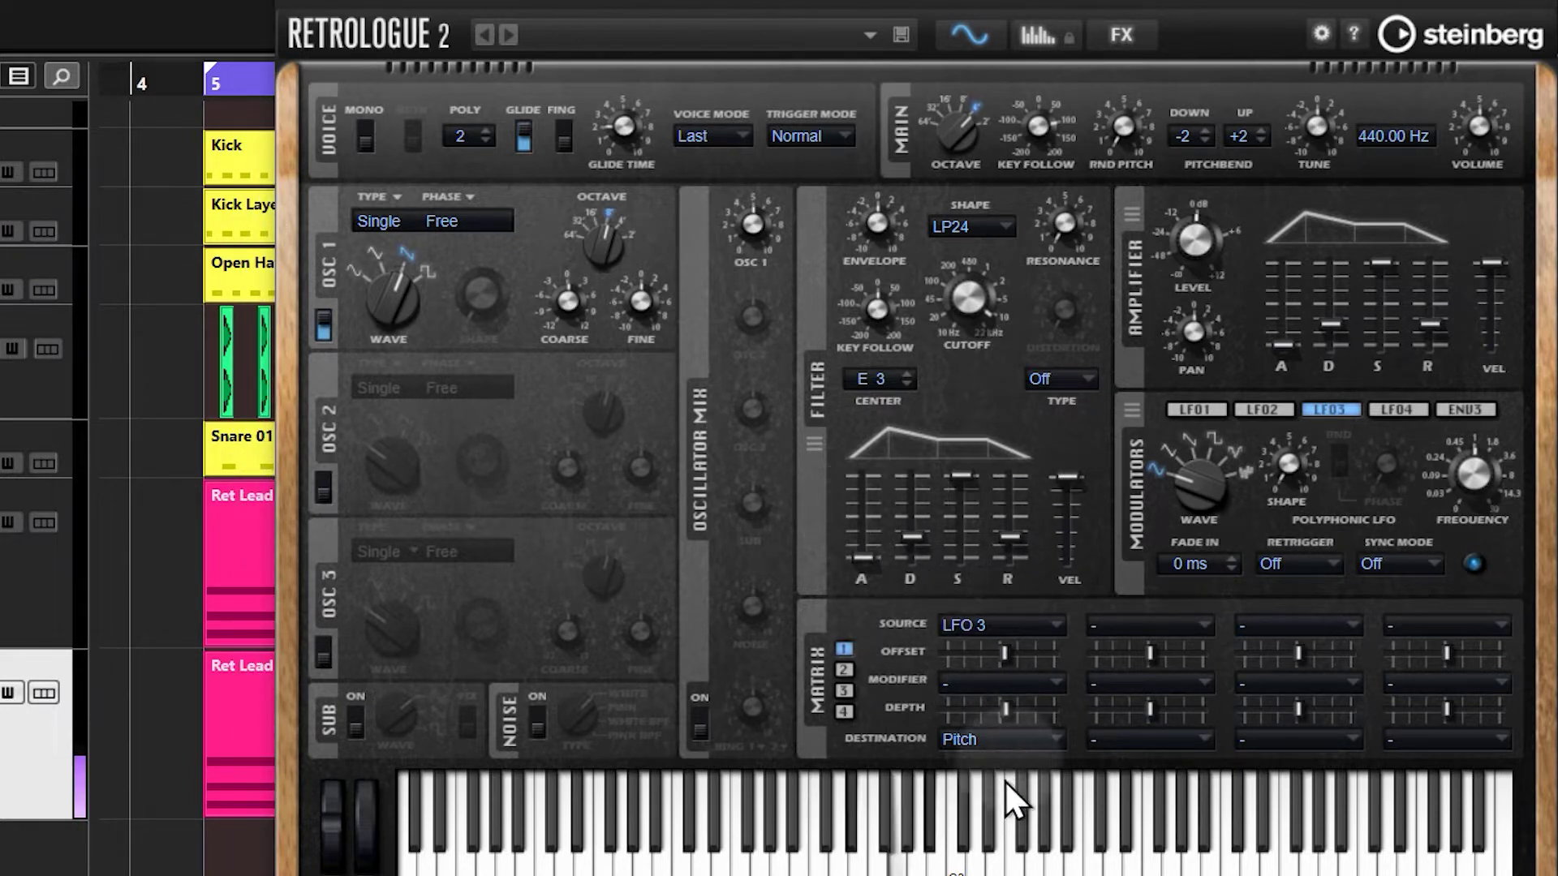
Reduce the modulation depth of the LFO 3 to Pitch routing and return its offset to the centre
mouse_move(1009, 712)
drag(1009, 712, 1001, 709)
mouse_move(1003, 663)
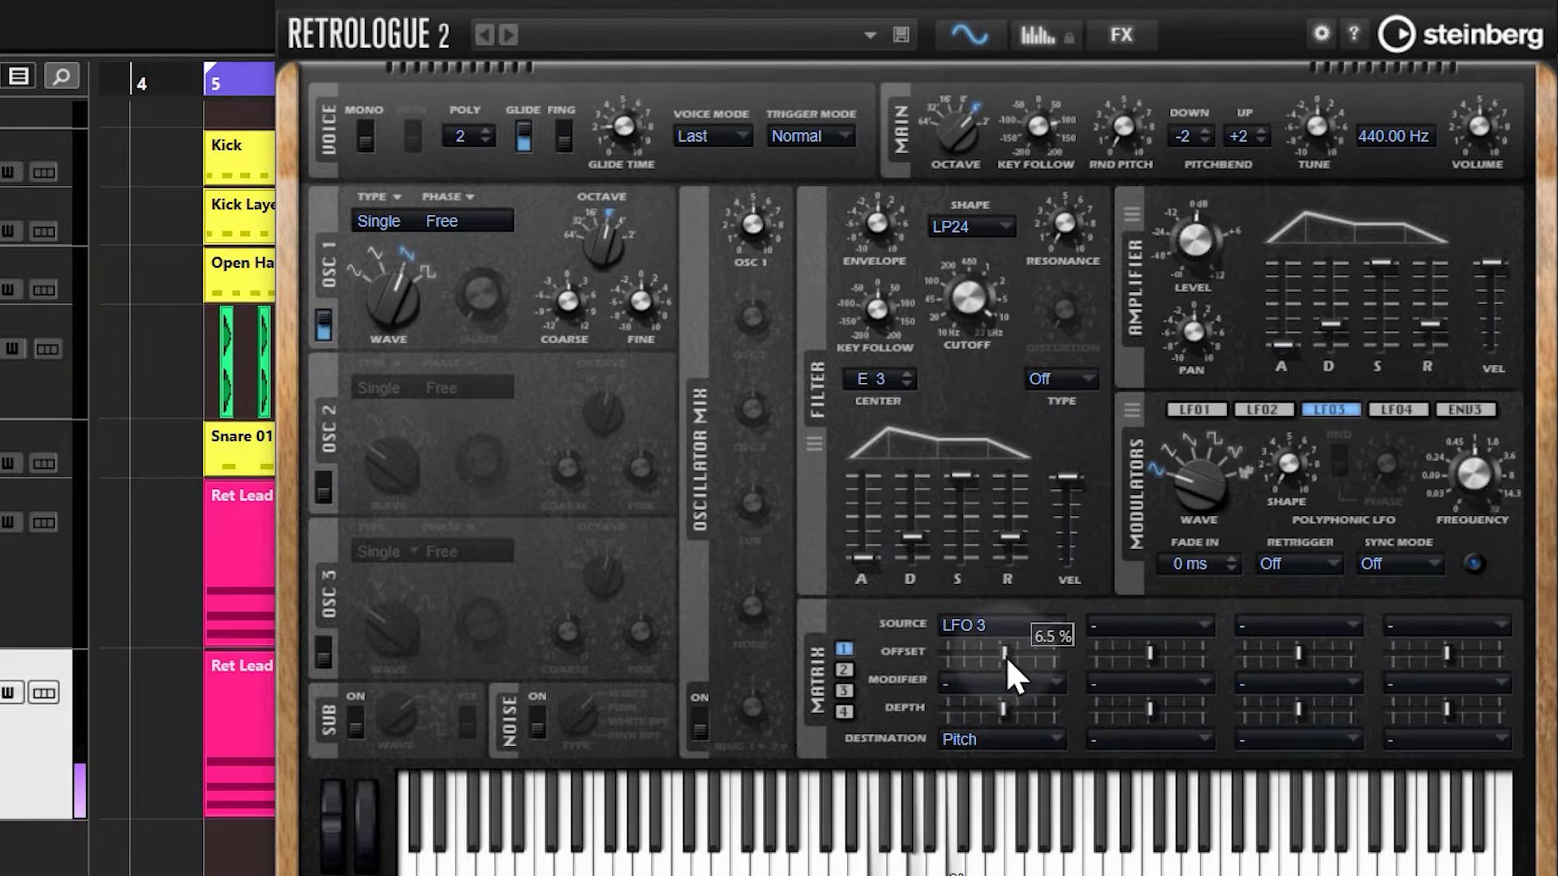
drag(1005, 654, 1003, 654)
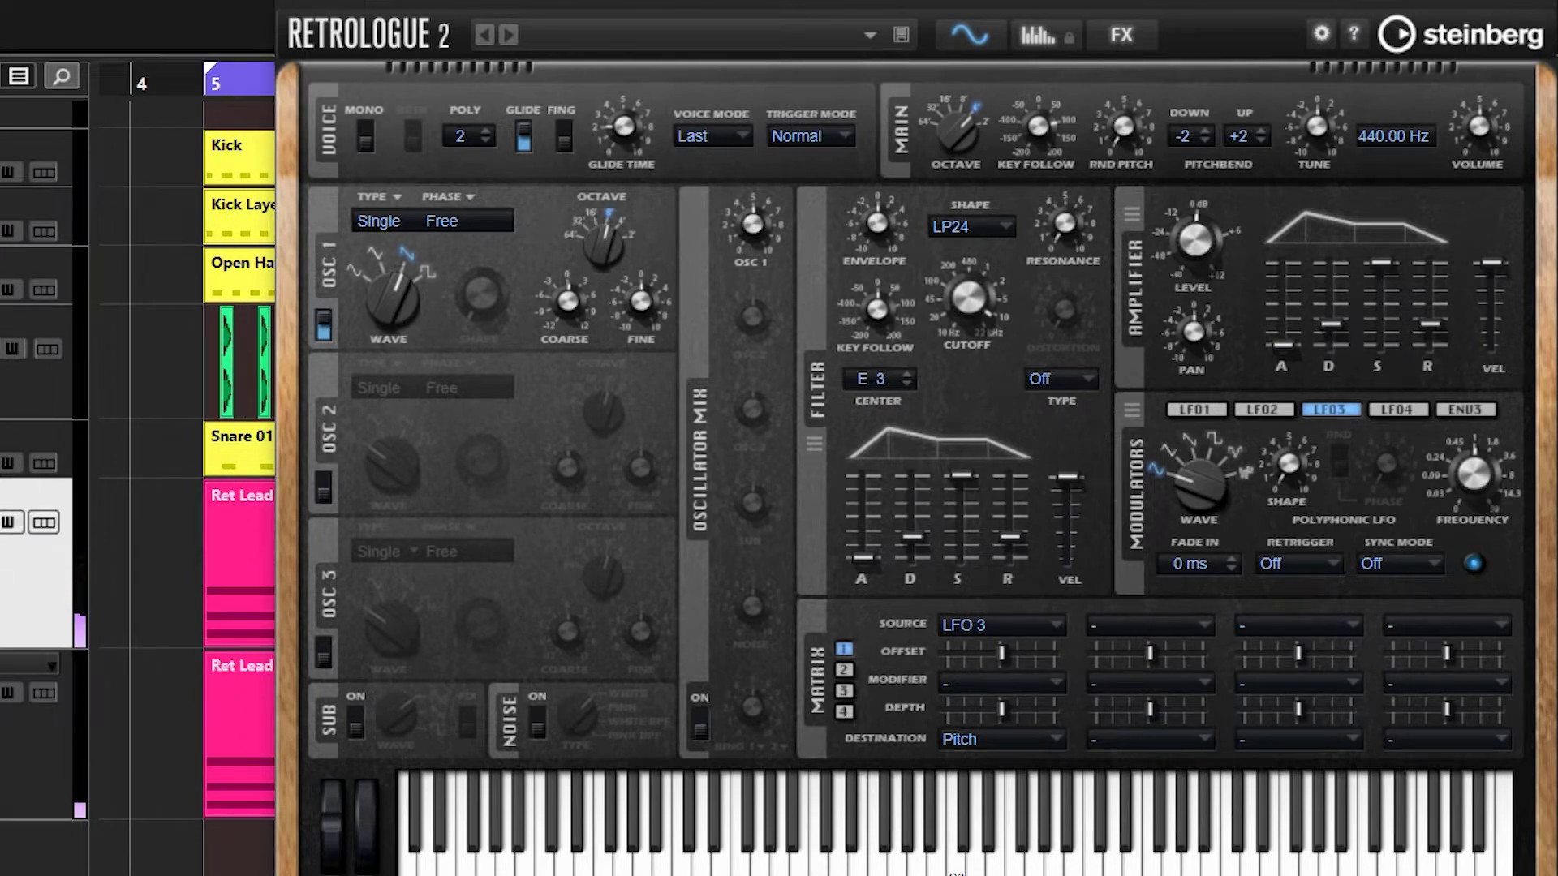
Play from bar 5, raise the LFO 3 pitch modulation depth to 1.96 and set LFO 3's frequency to 6.79 Hz
click(207, 87)
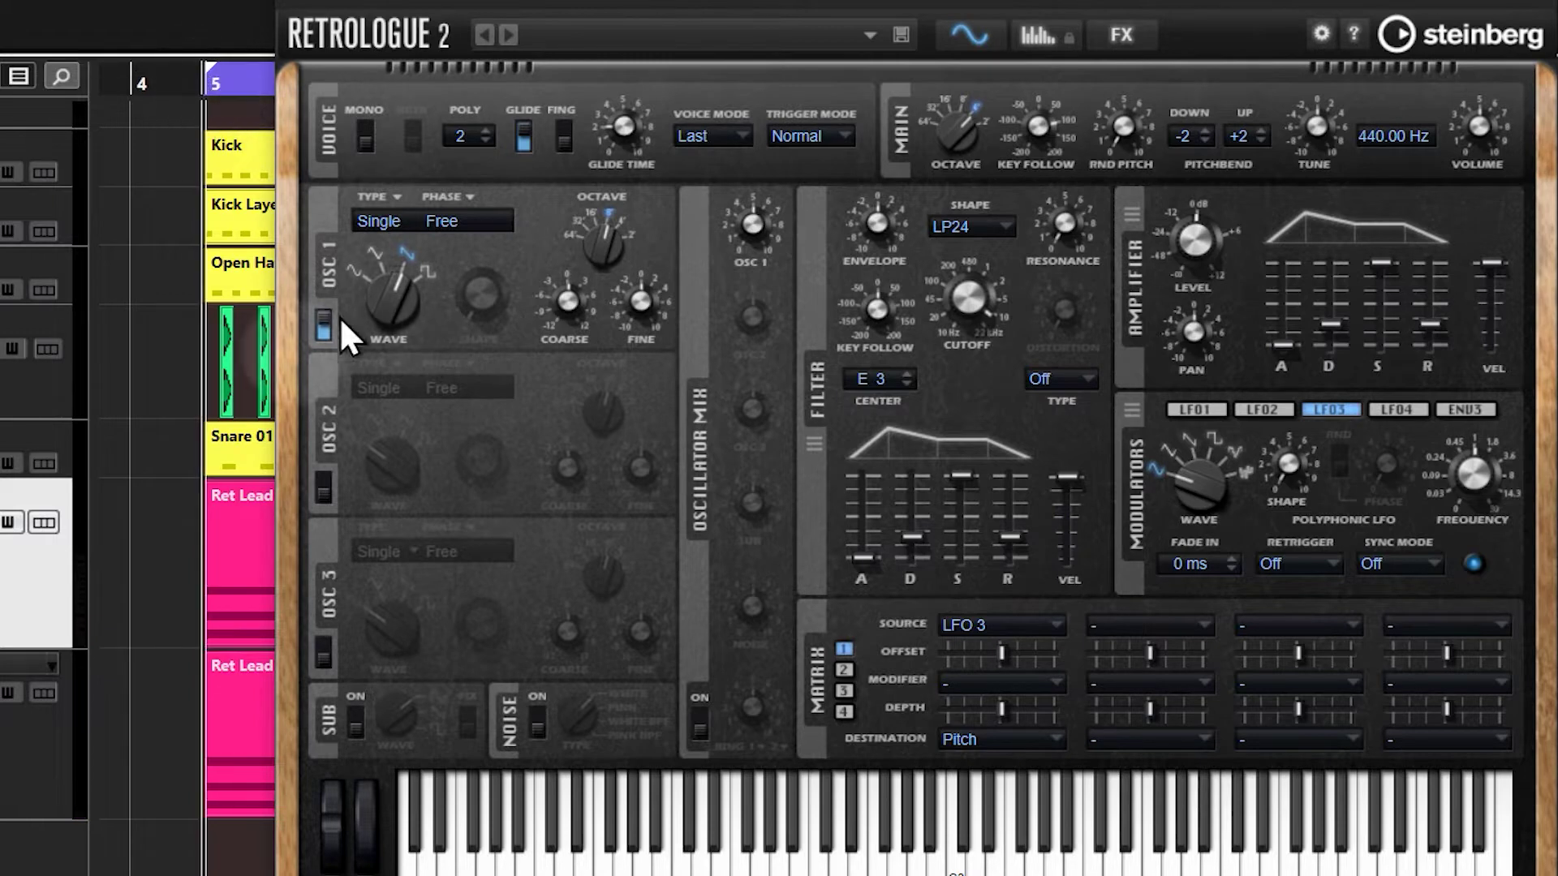
key(space)
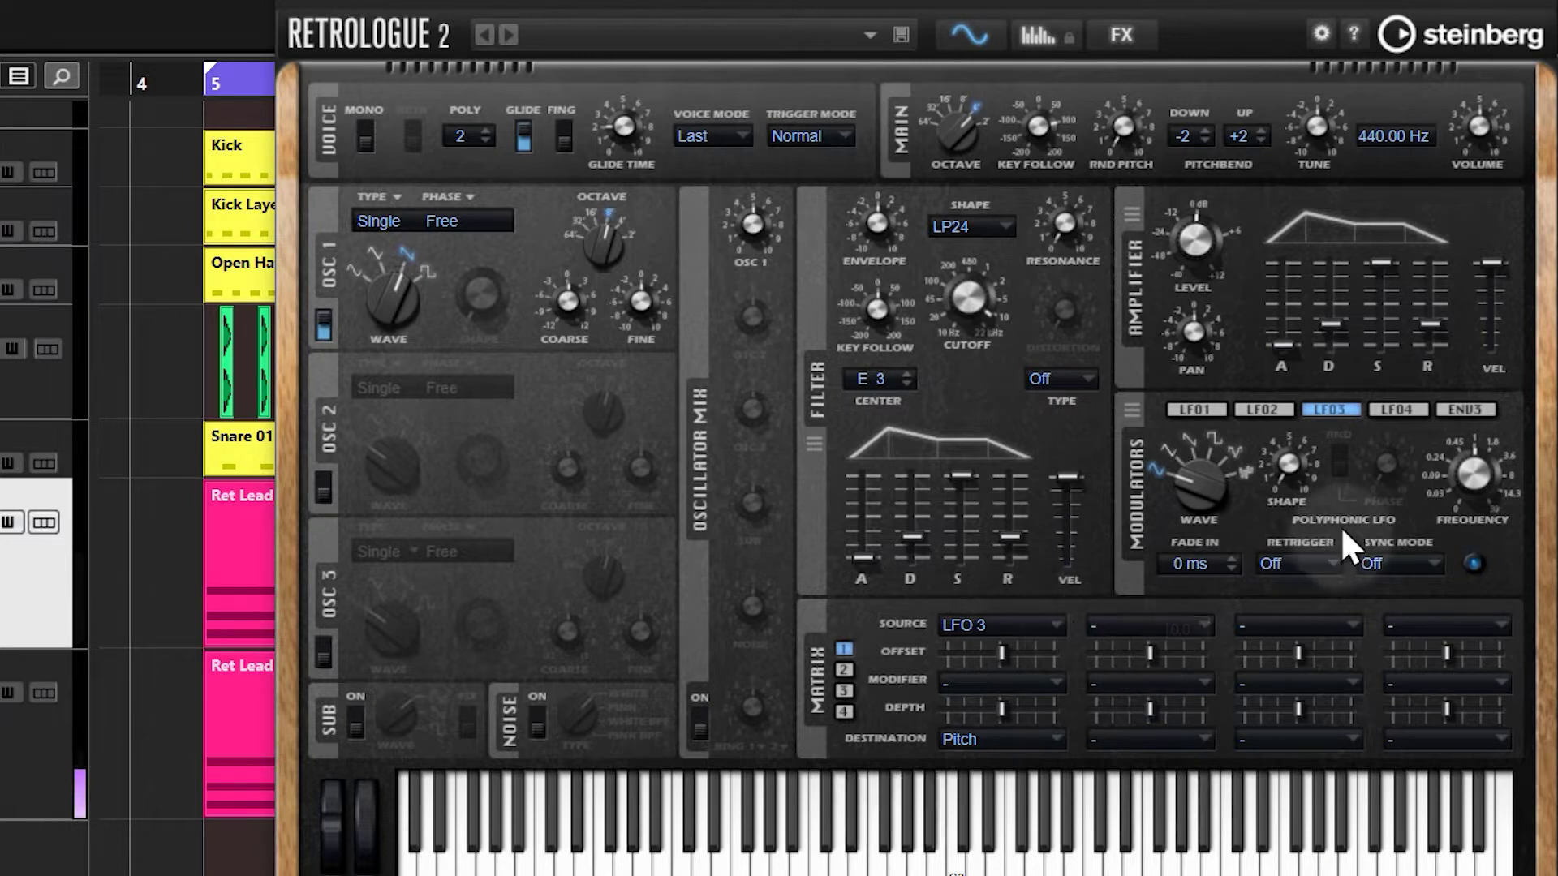
mouse_move(1483, 483)
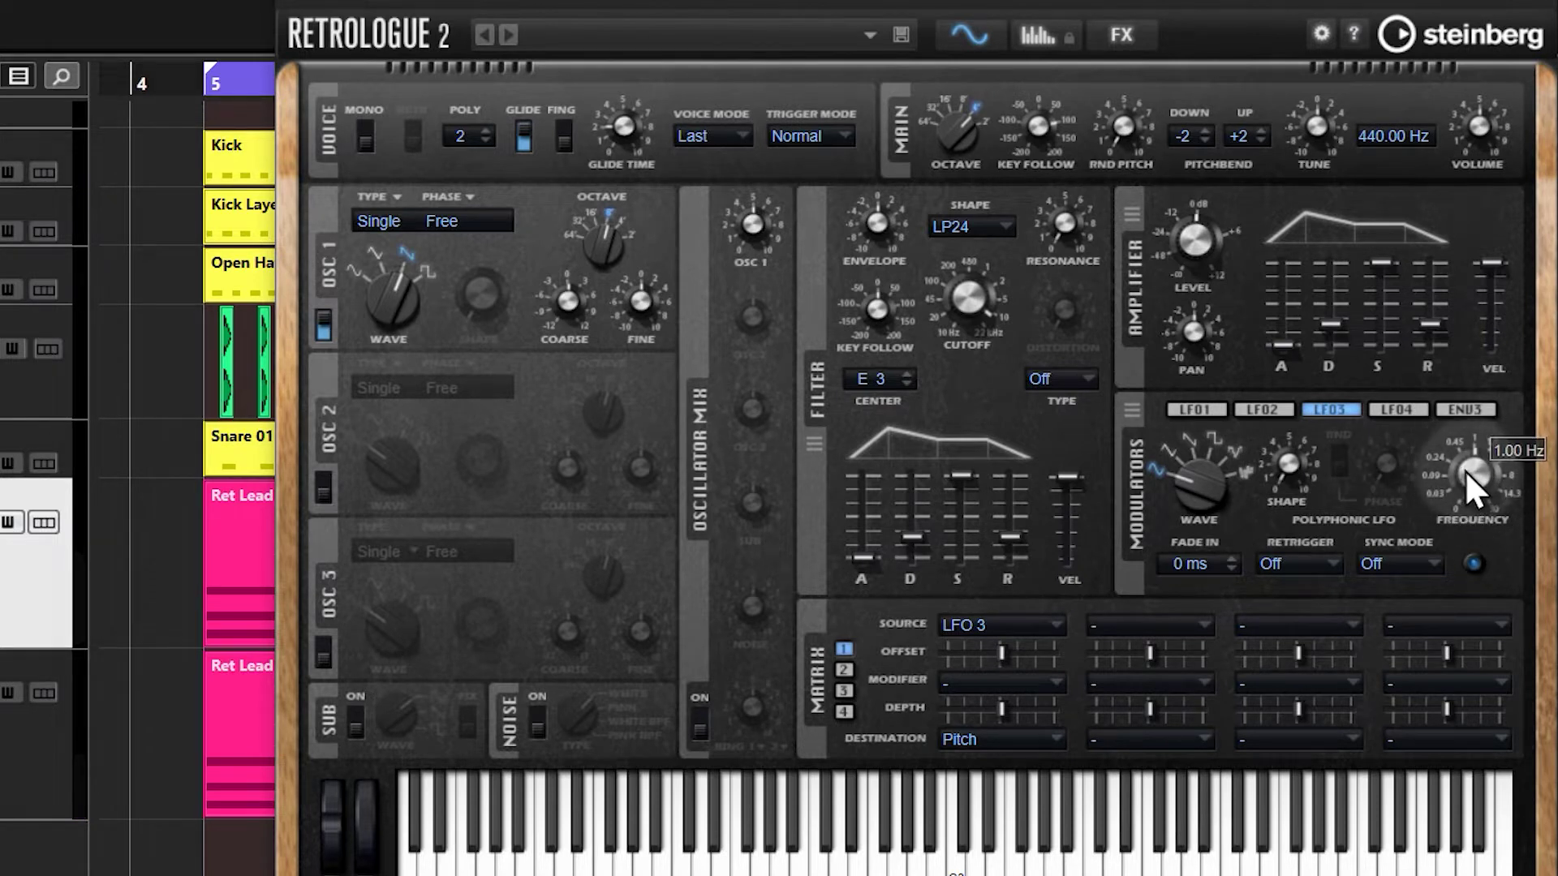
mouse_move(1001, 711)
drag(1001, 709, 1008, 709)
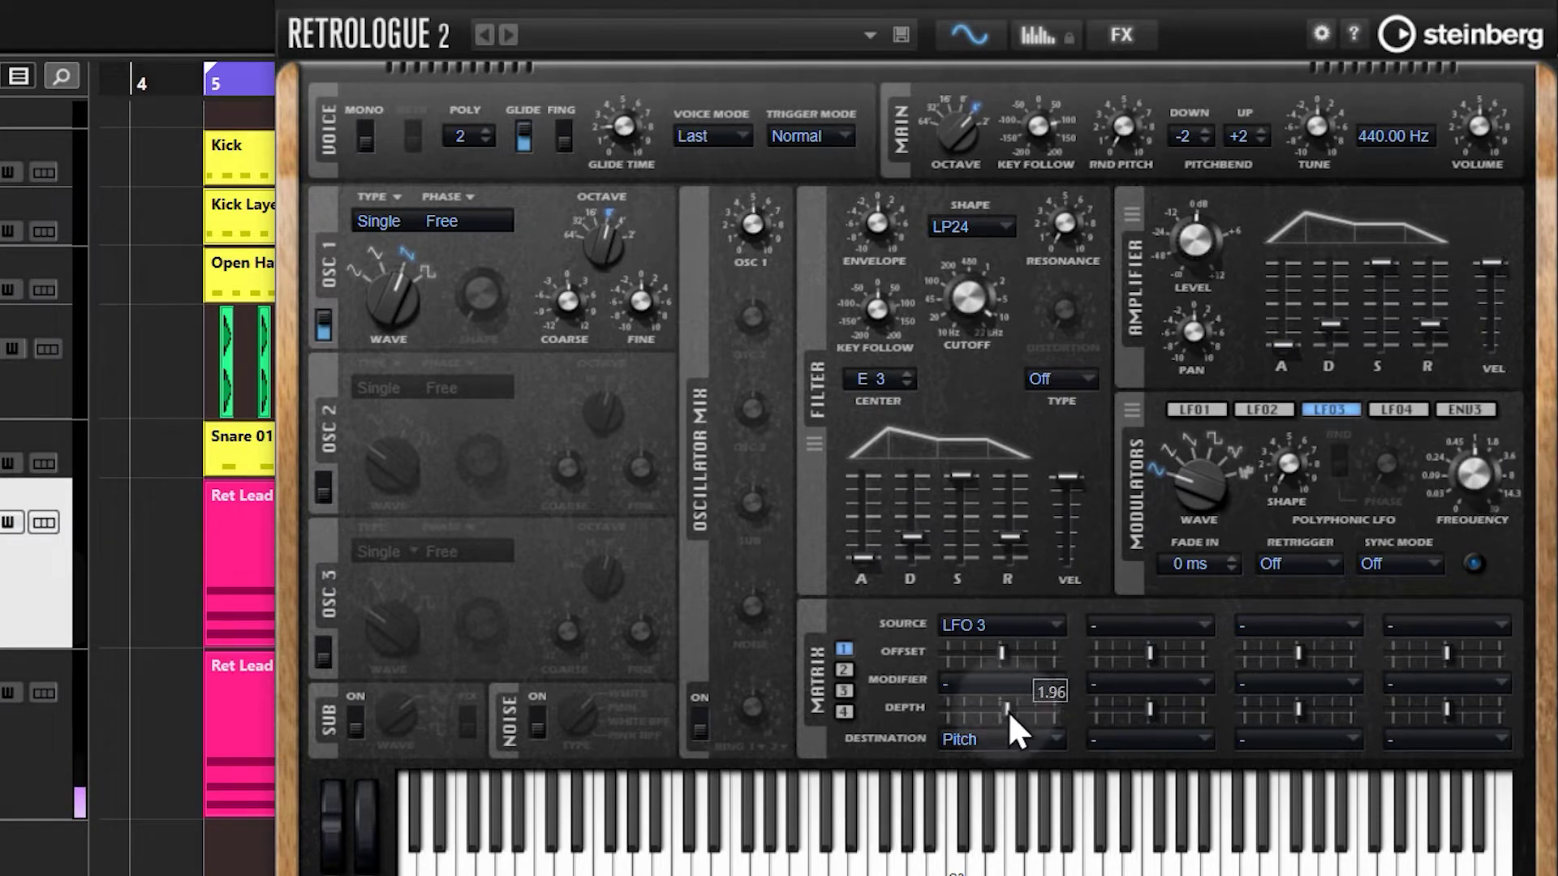
mouse_move(1473, 523)
drag(1474, 519, 1483, 480)
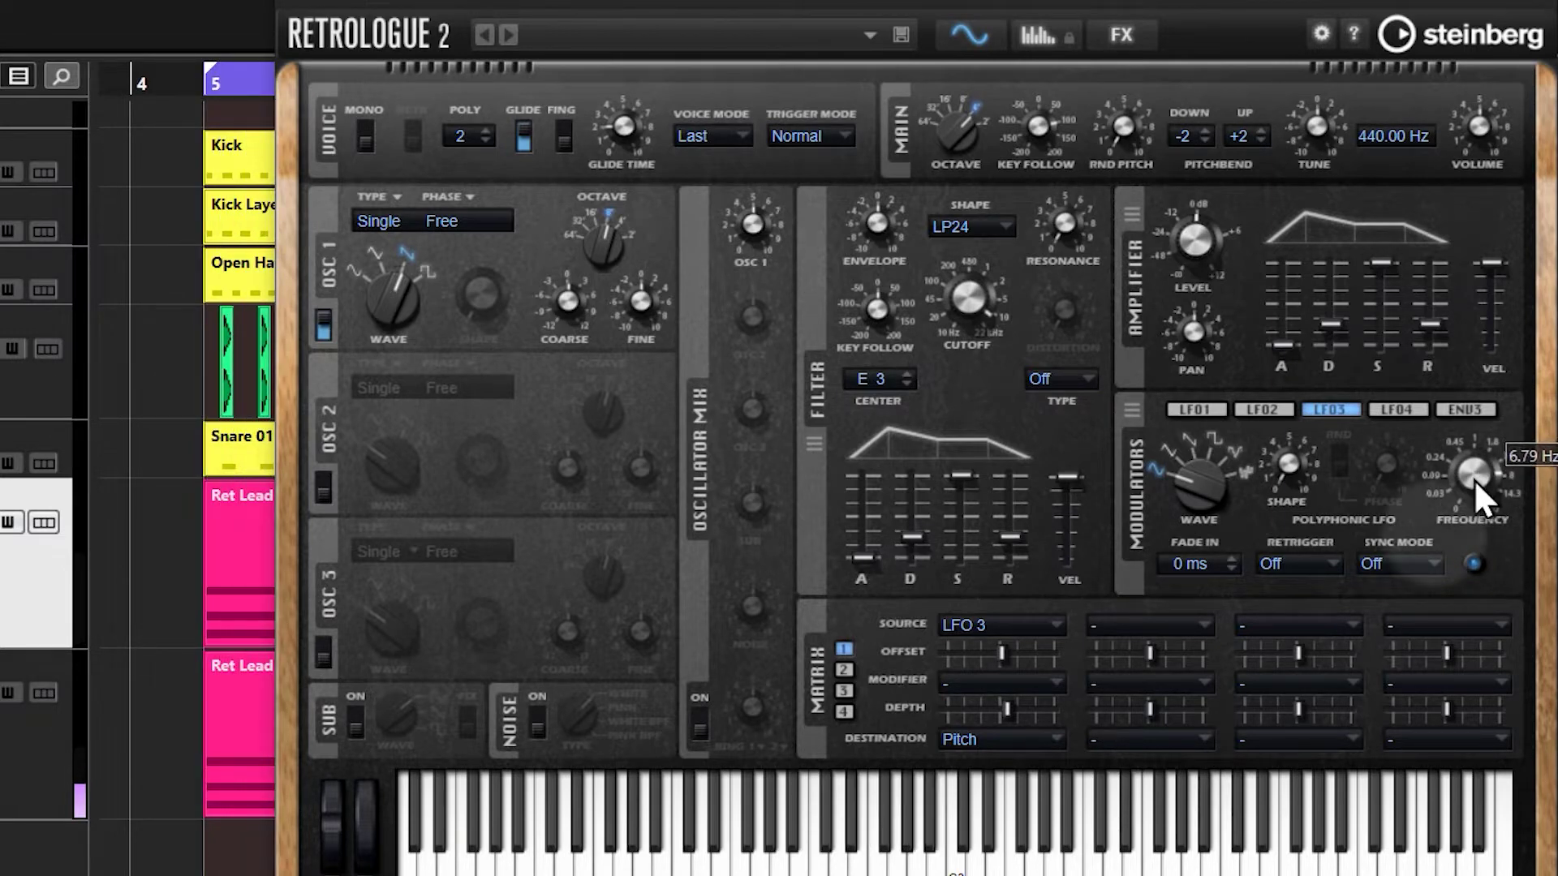
Lower the LFO 3 pitch modulation depth to about 0.64 for a subtler vibrato
mouse_move(1004, 711)
drag(1004, 709, 1001, 707)
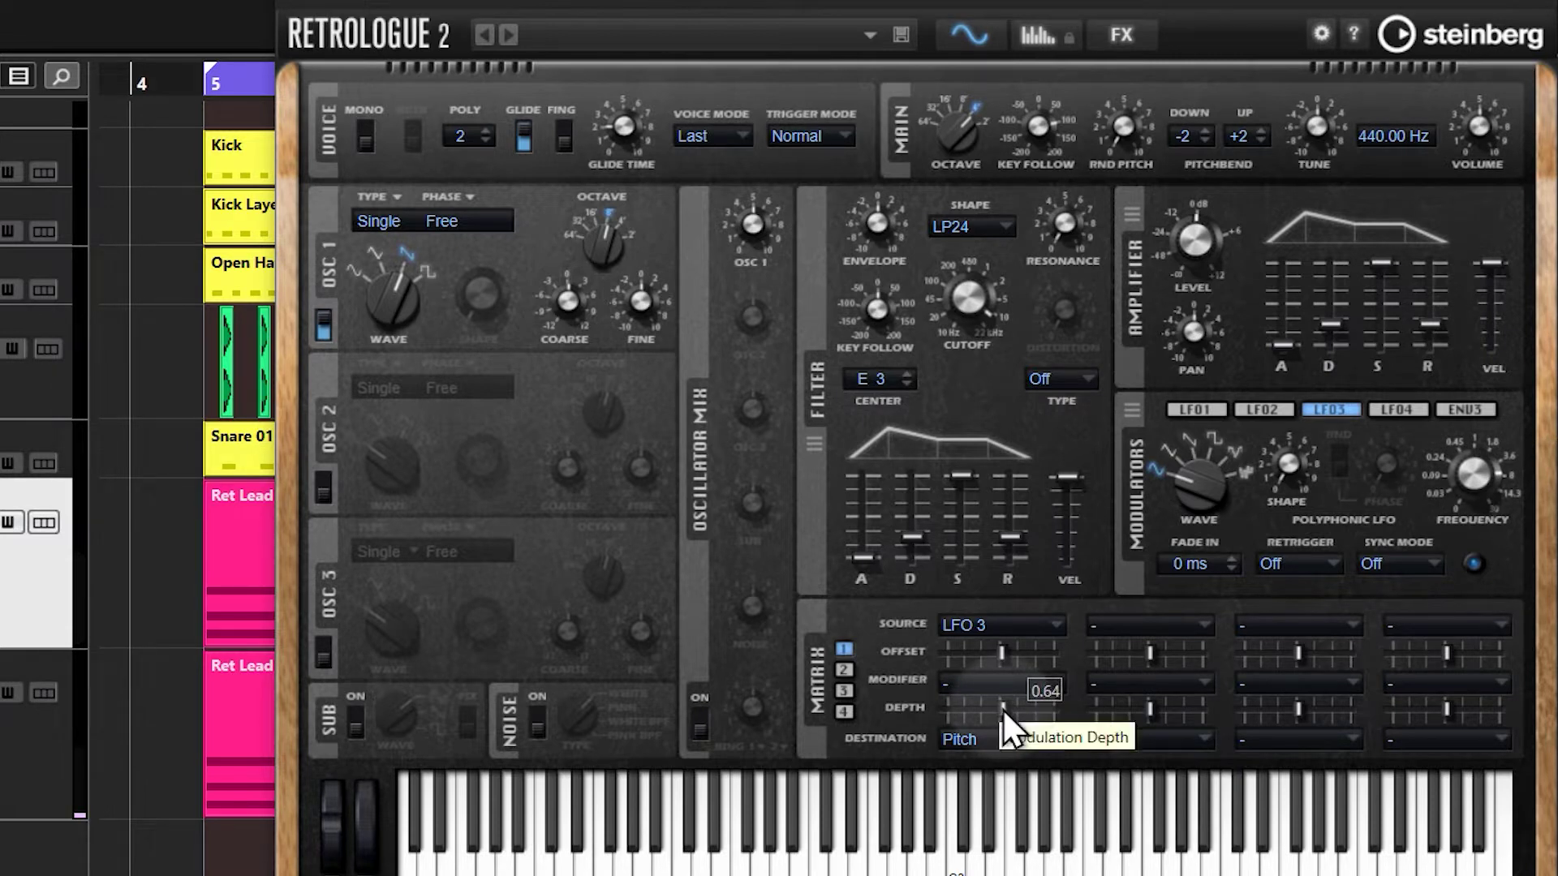
mouse_move(1001, 660)
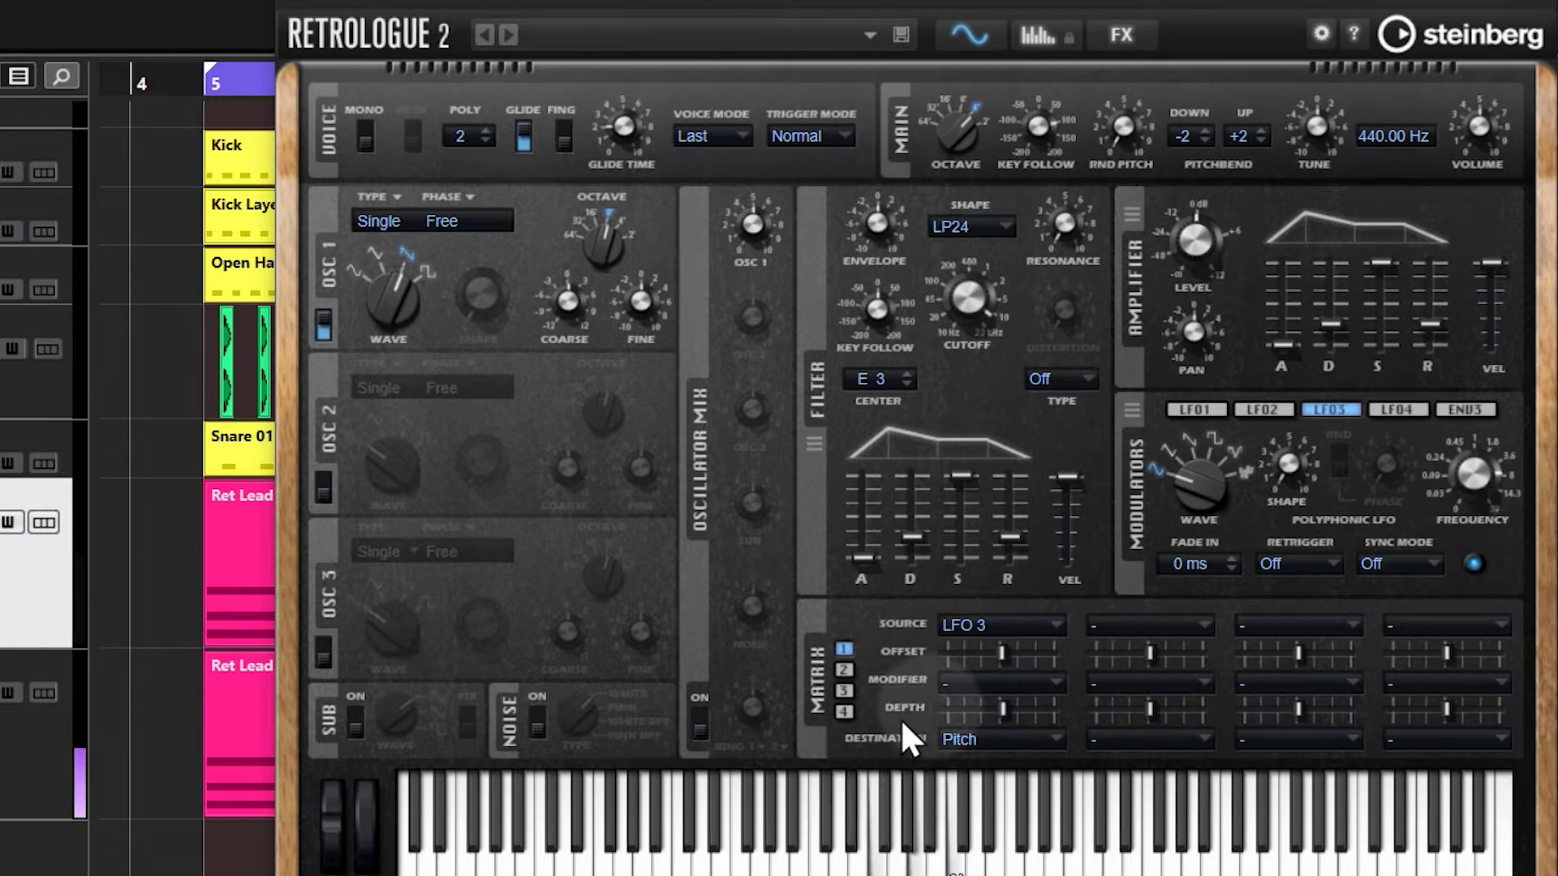
click(1001, 712)
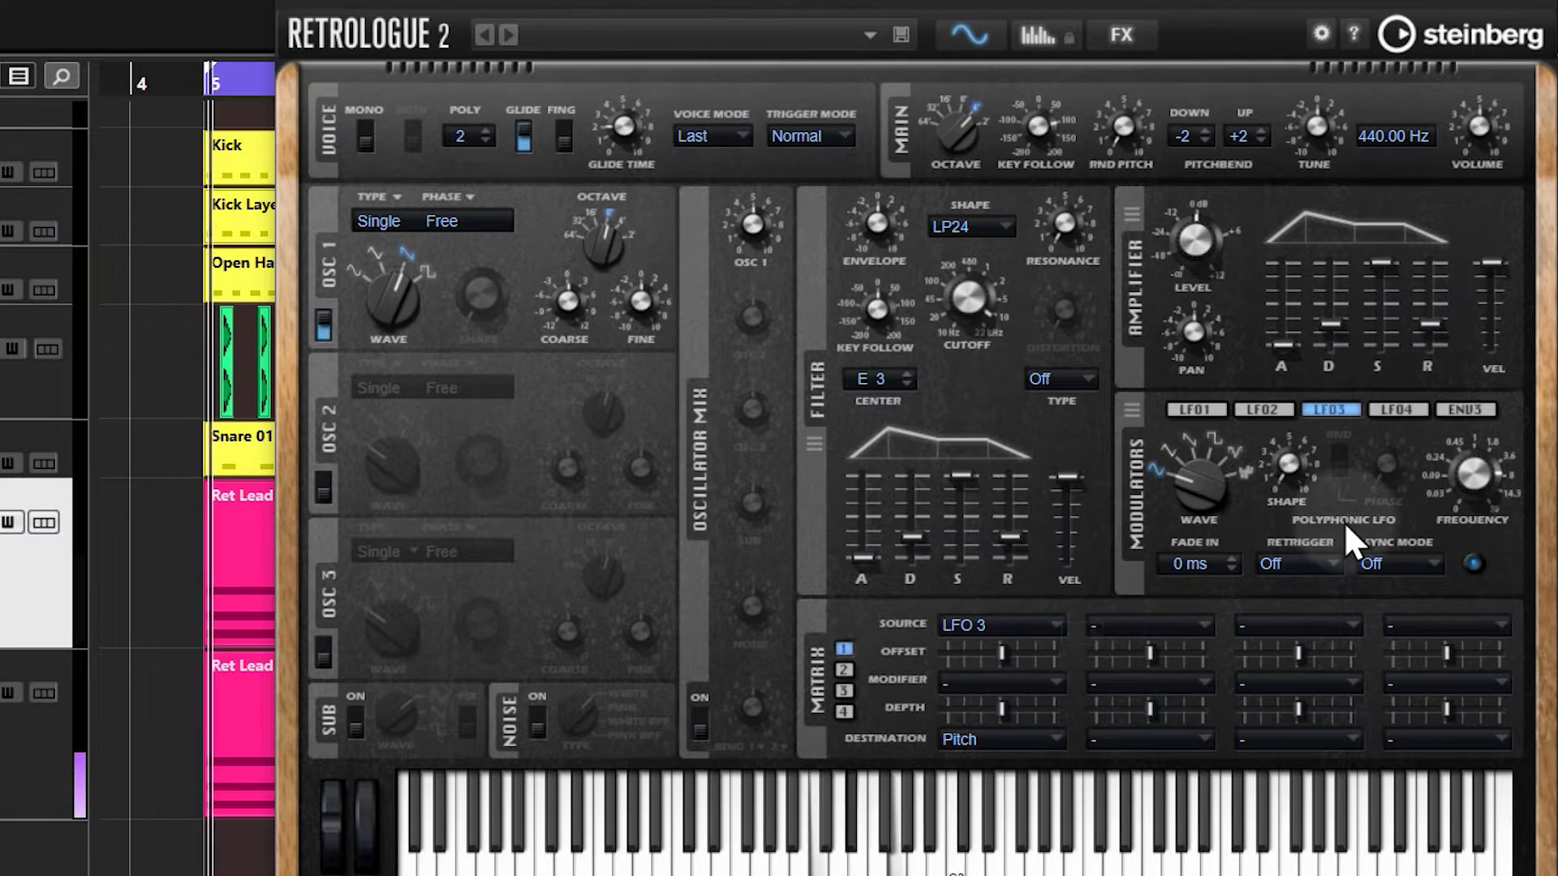
Play the full arrangement from bar 5 and fine-tune LFO 3's frequency while it runs
mouse_move(1470, 490)
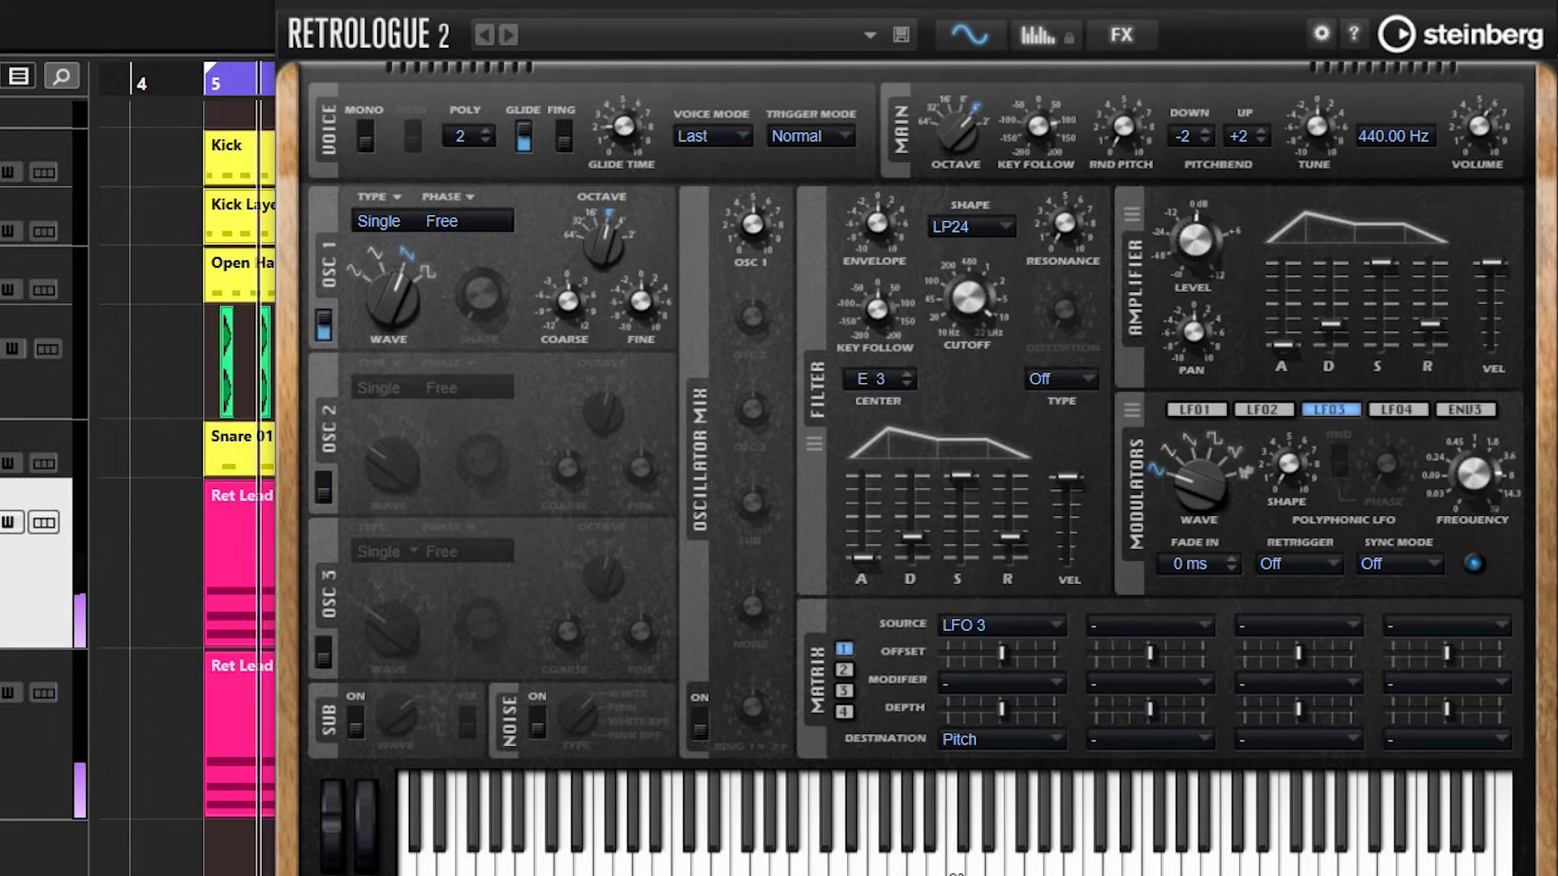
mouse_move(974, 349)
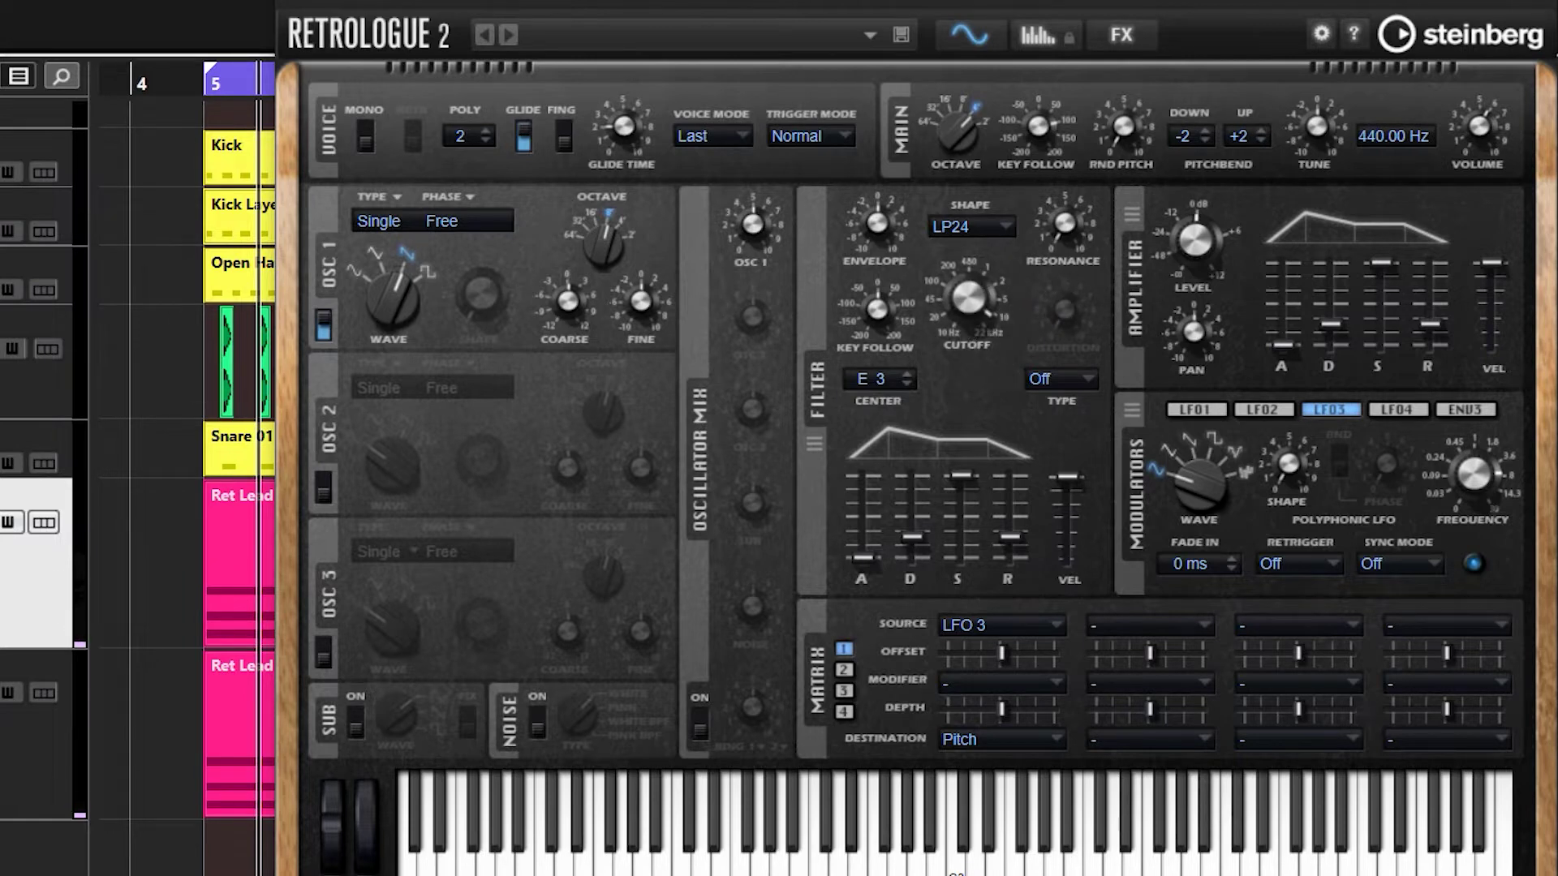
click(205, 89)
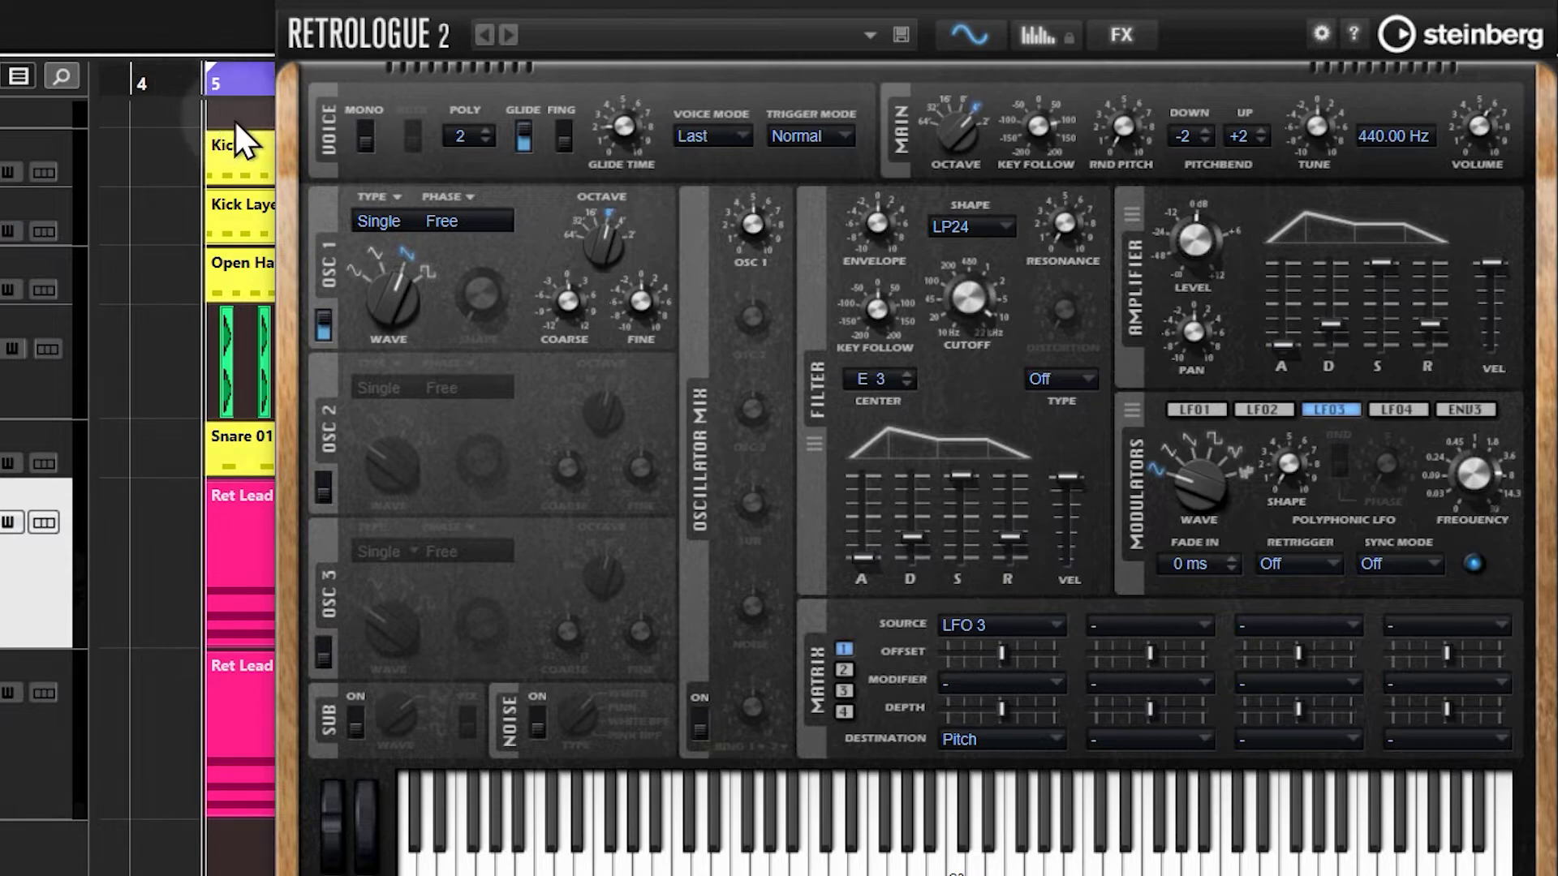
key(space)
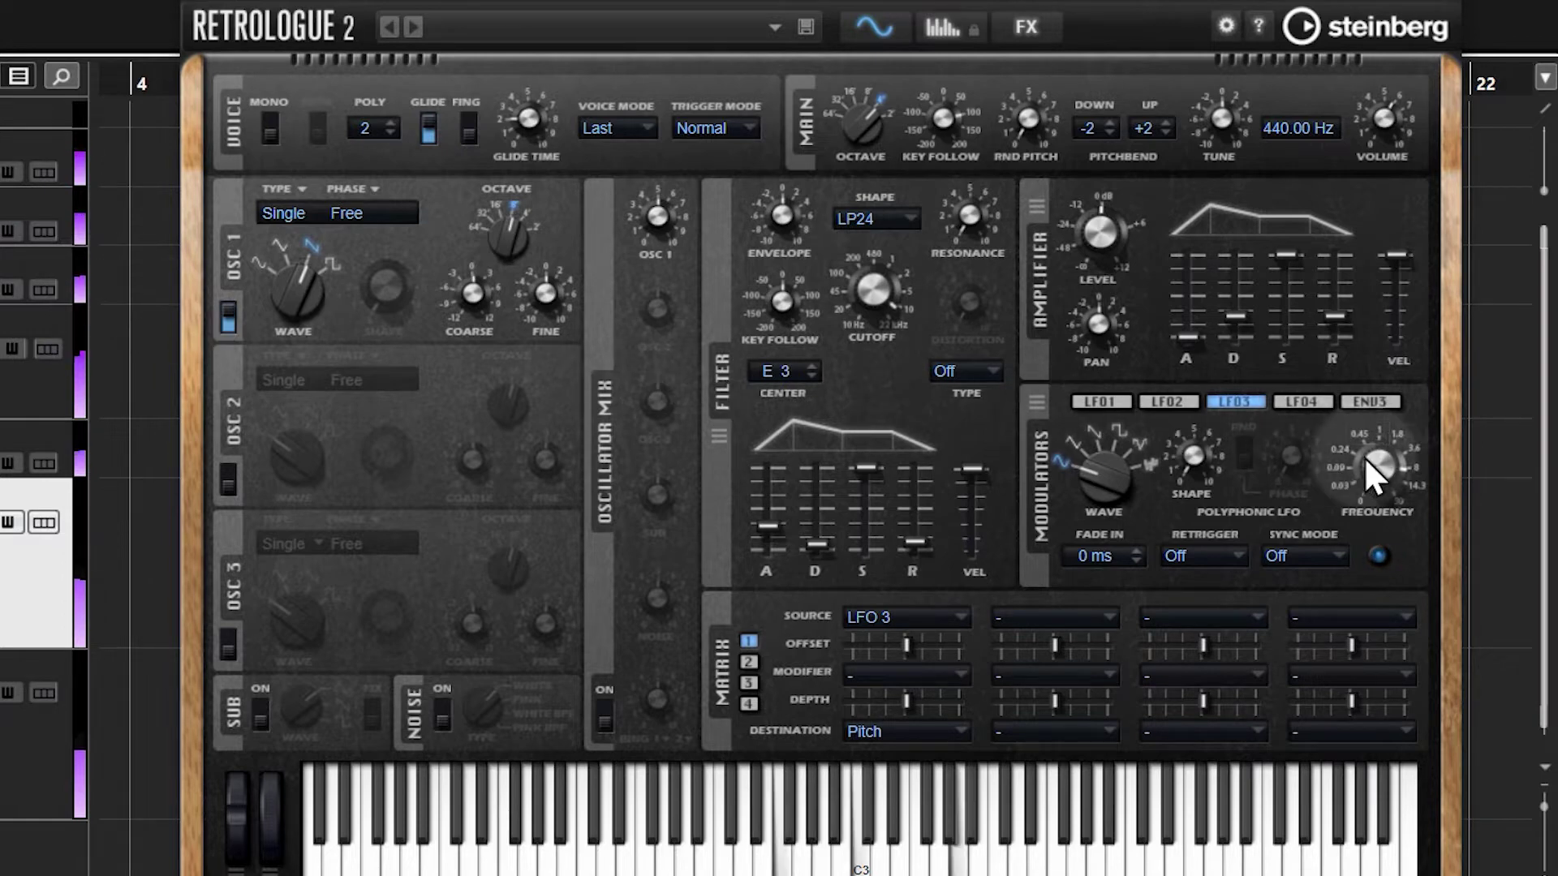
mouse_move(1365, 461)
drag(1365, 461, 1374, 478)
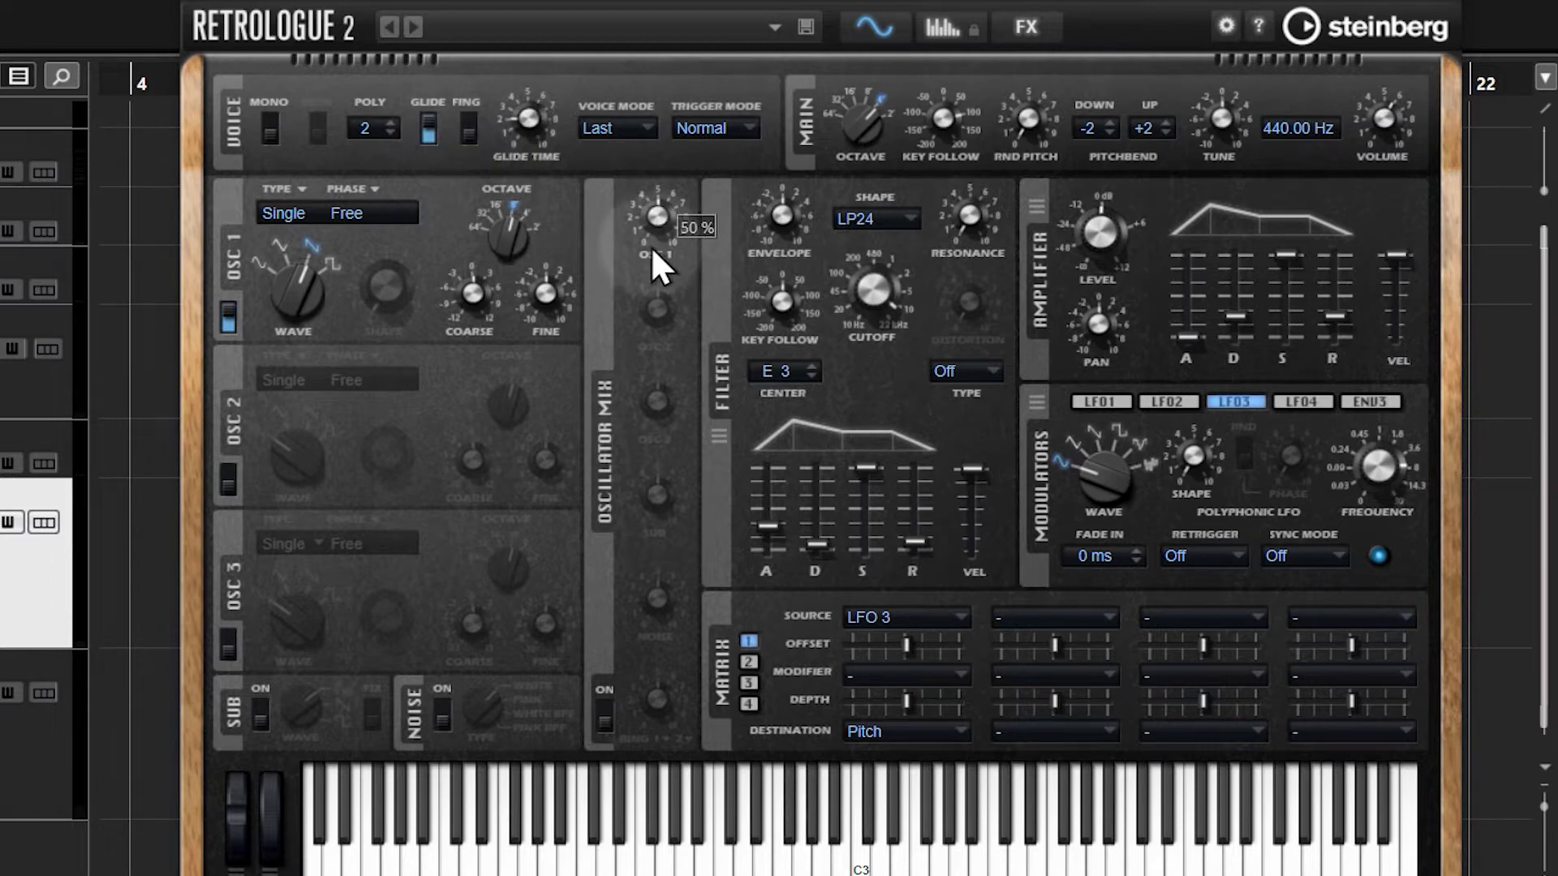
Switch Mono mode on and off again in the Voice section to compare it during playback
click(271, 126)
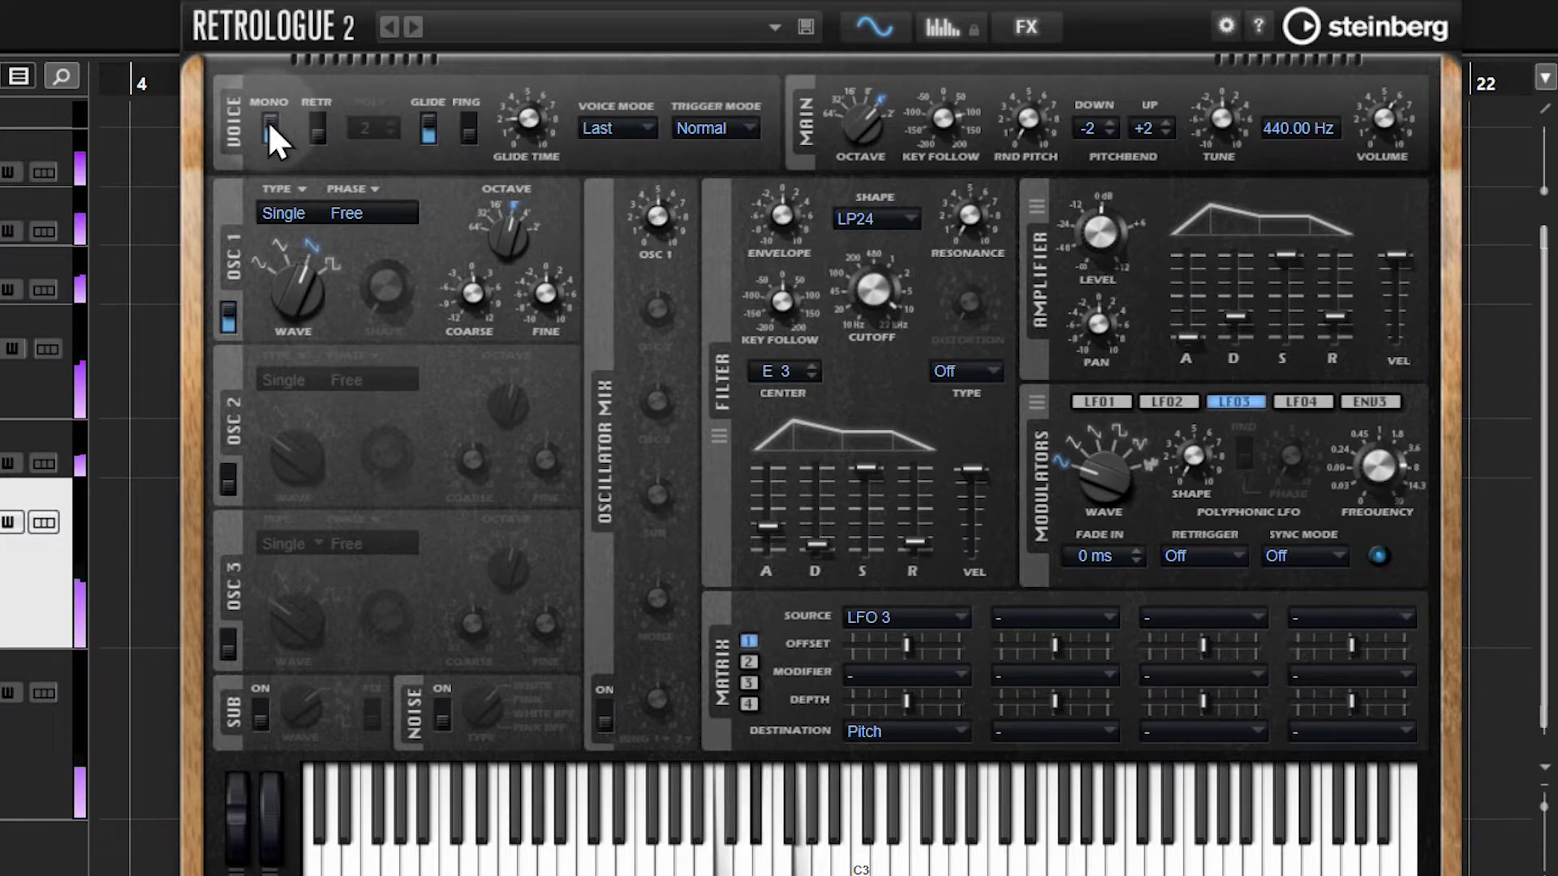
click(268, 123)
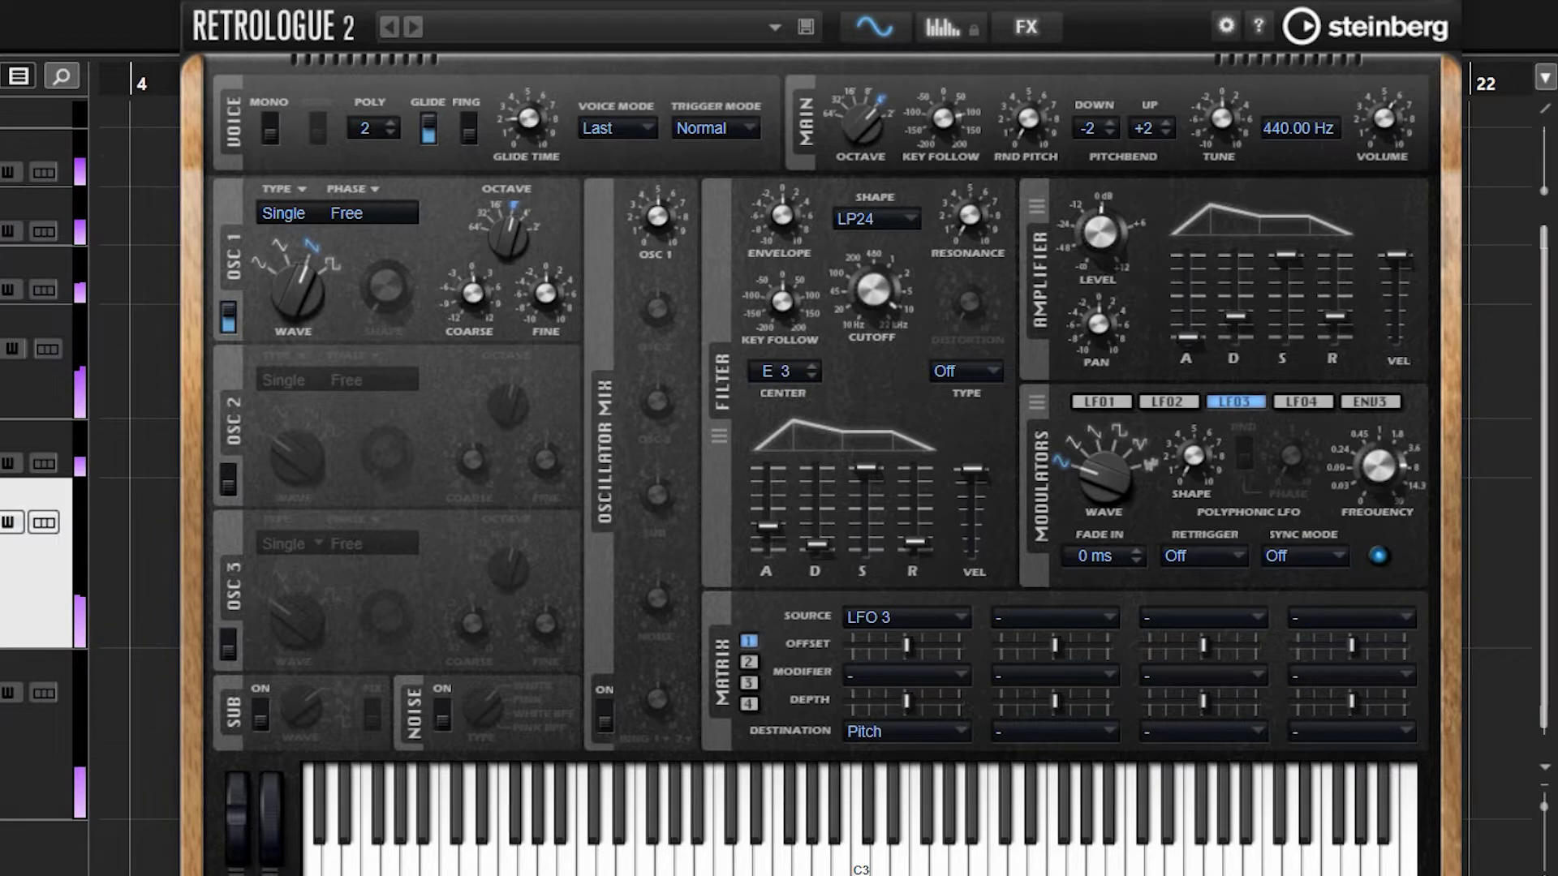
mouse_move(636, 320)
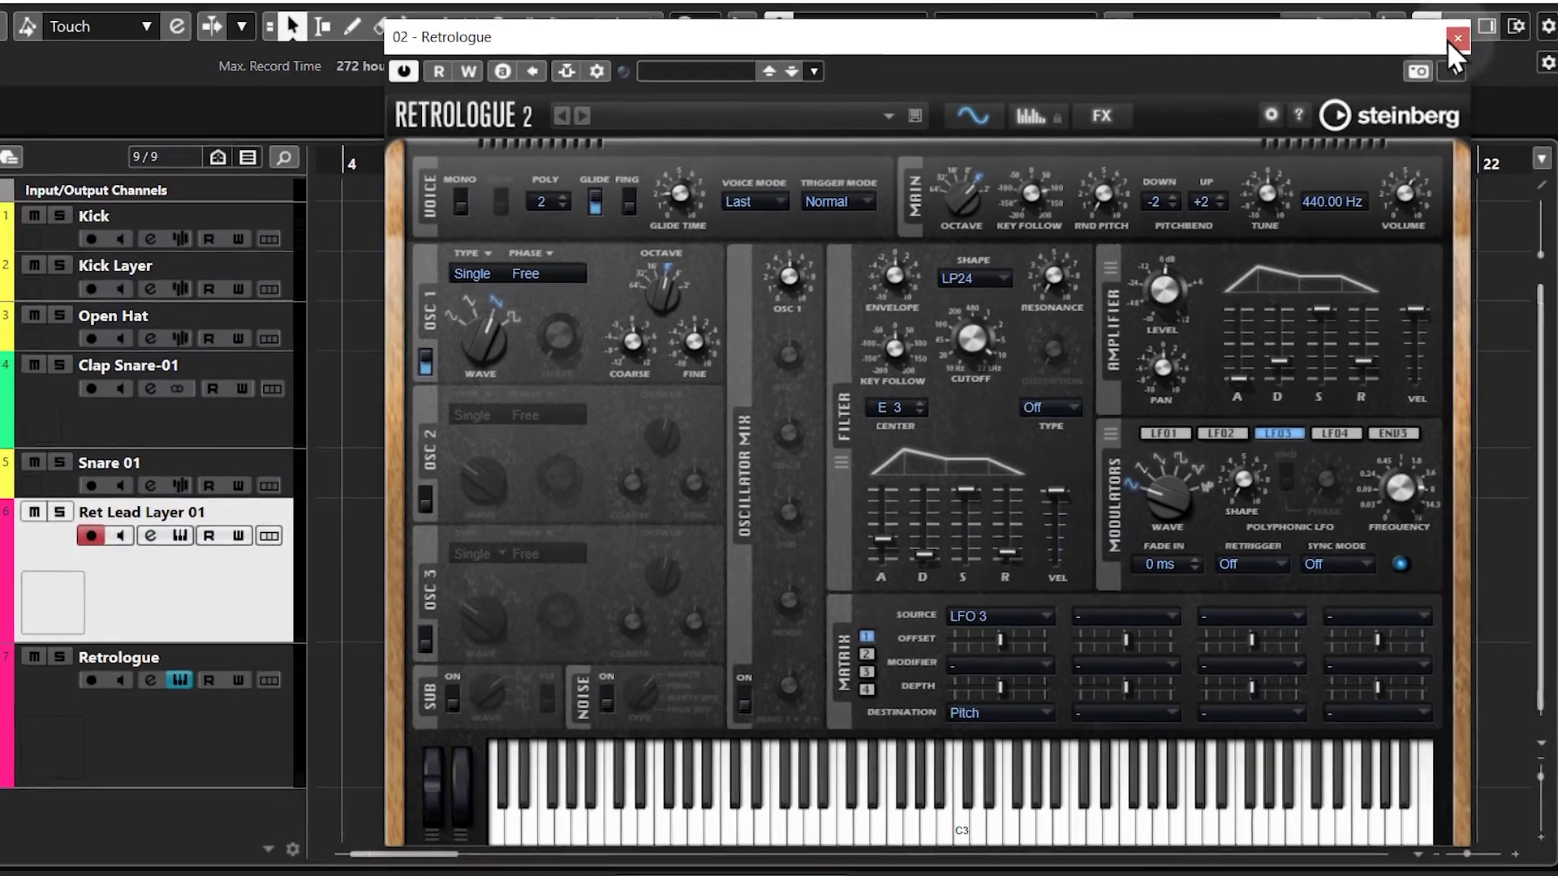
Close the Retrologue window and open the channel settings of the duplicated lead track
click(1454, 1)
click(465, 722)
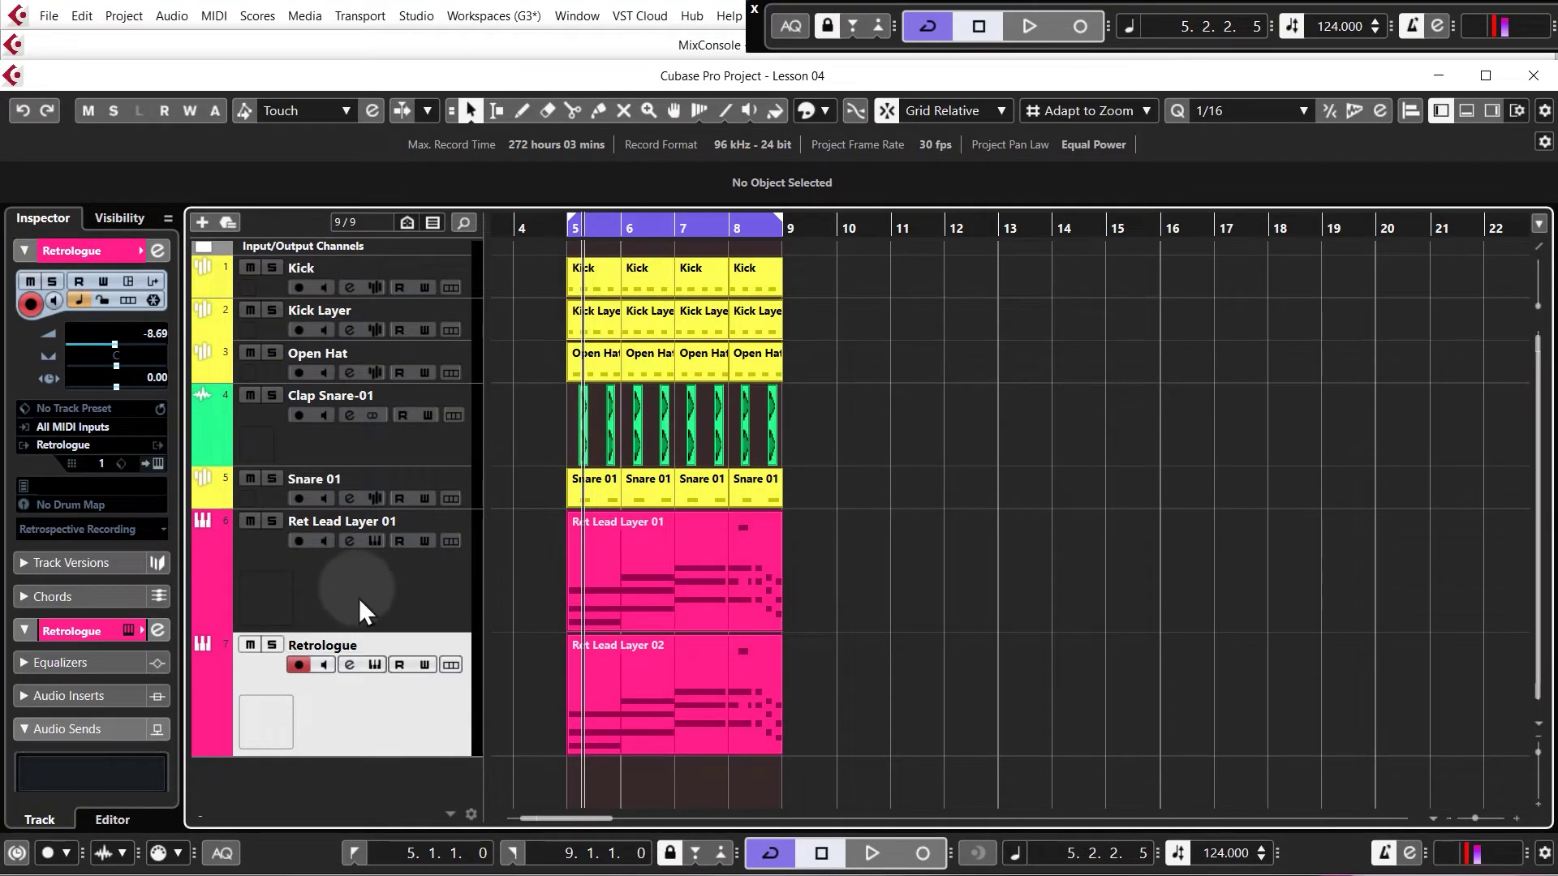
click(350, 665)
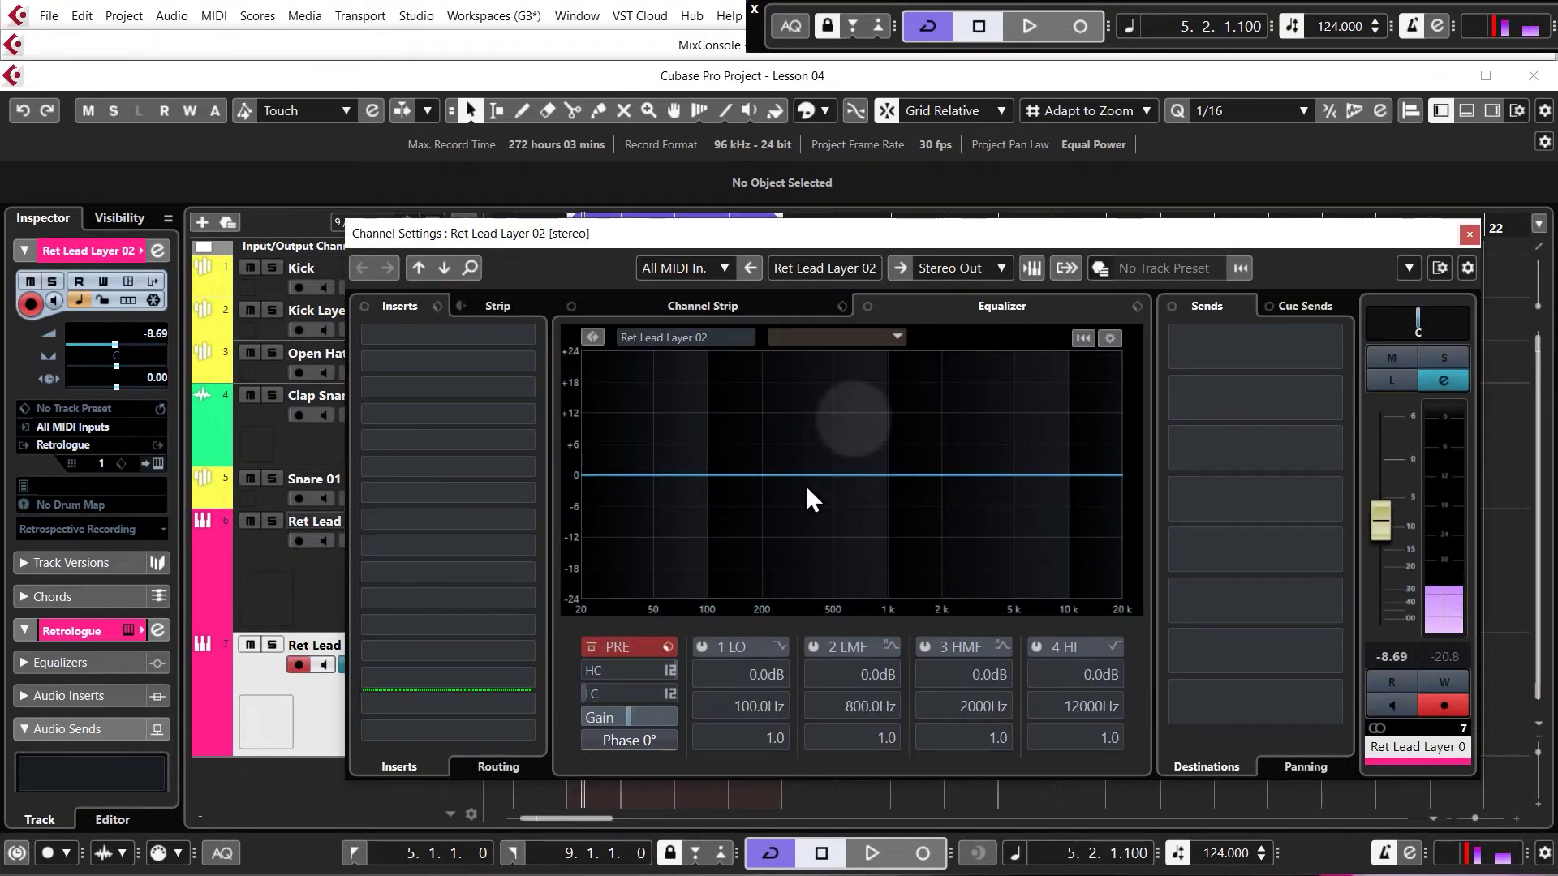
Set Ret Lead Layer 02's low-cut slope to 48 dB/Oct and raise the cut frequency to just below its lowest notes during playback
click(670, 693)
click(702, 791)
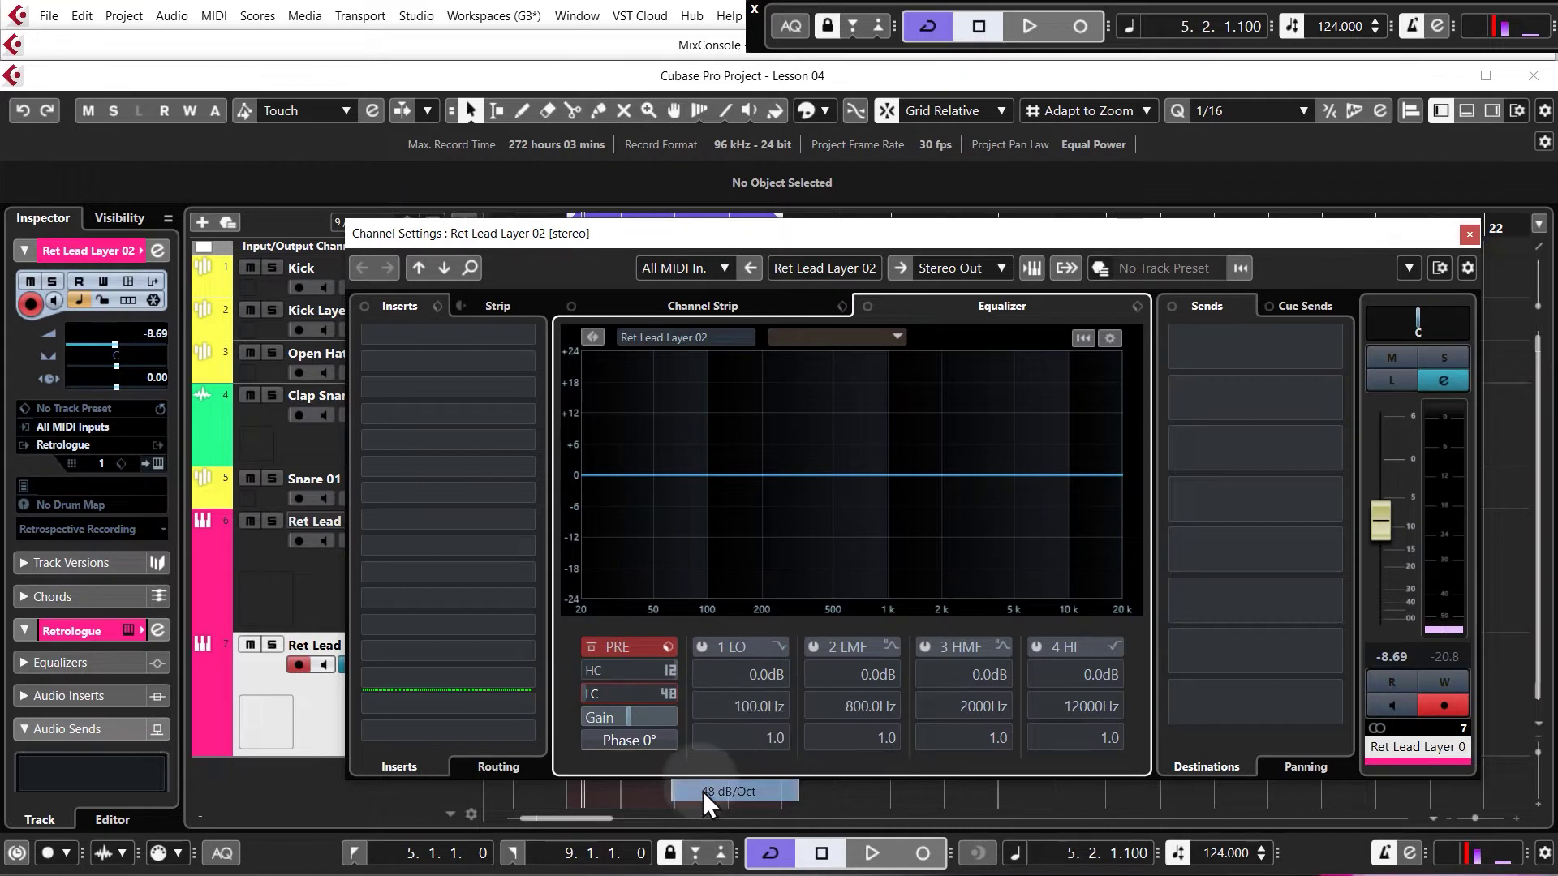
key(space)
drag(655, 694, 665, 513)
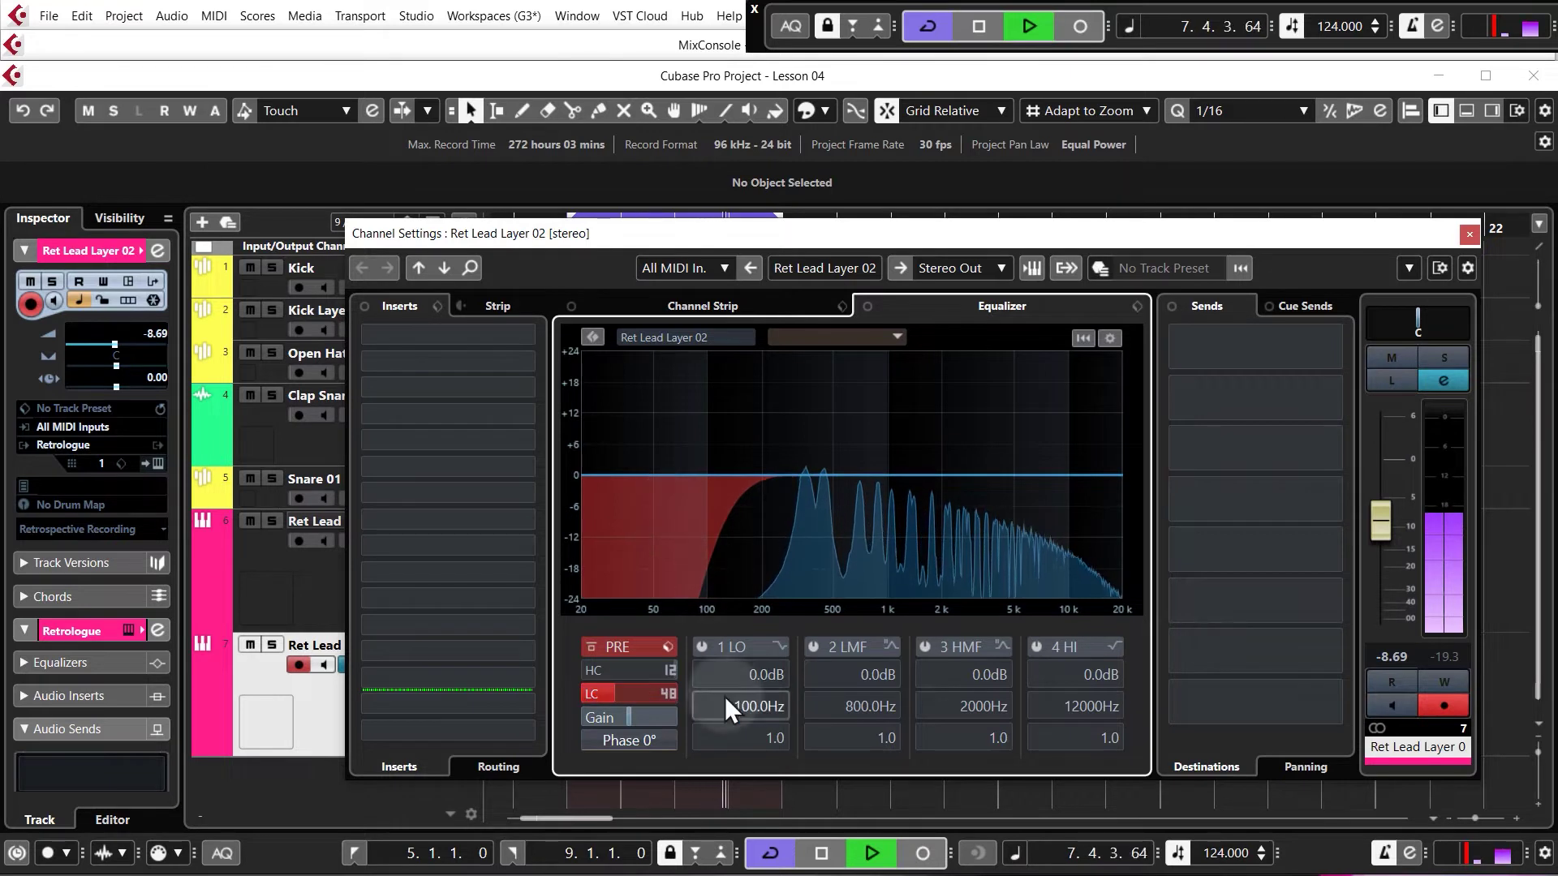
key(space)
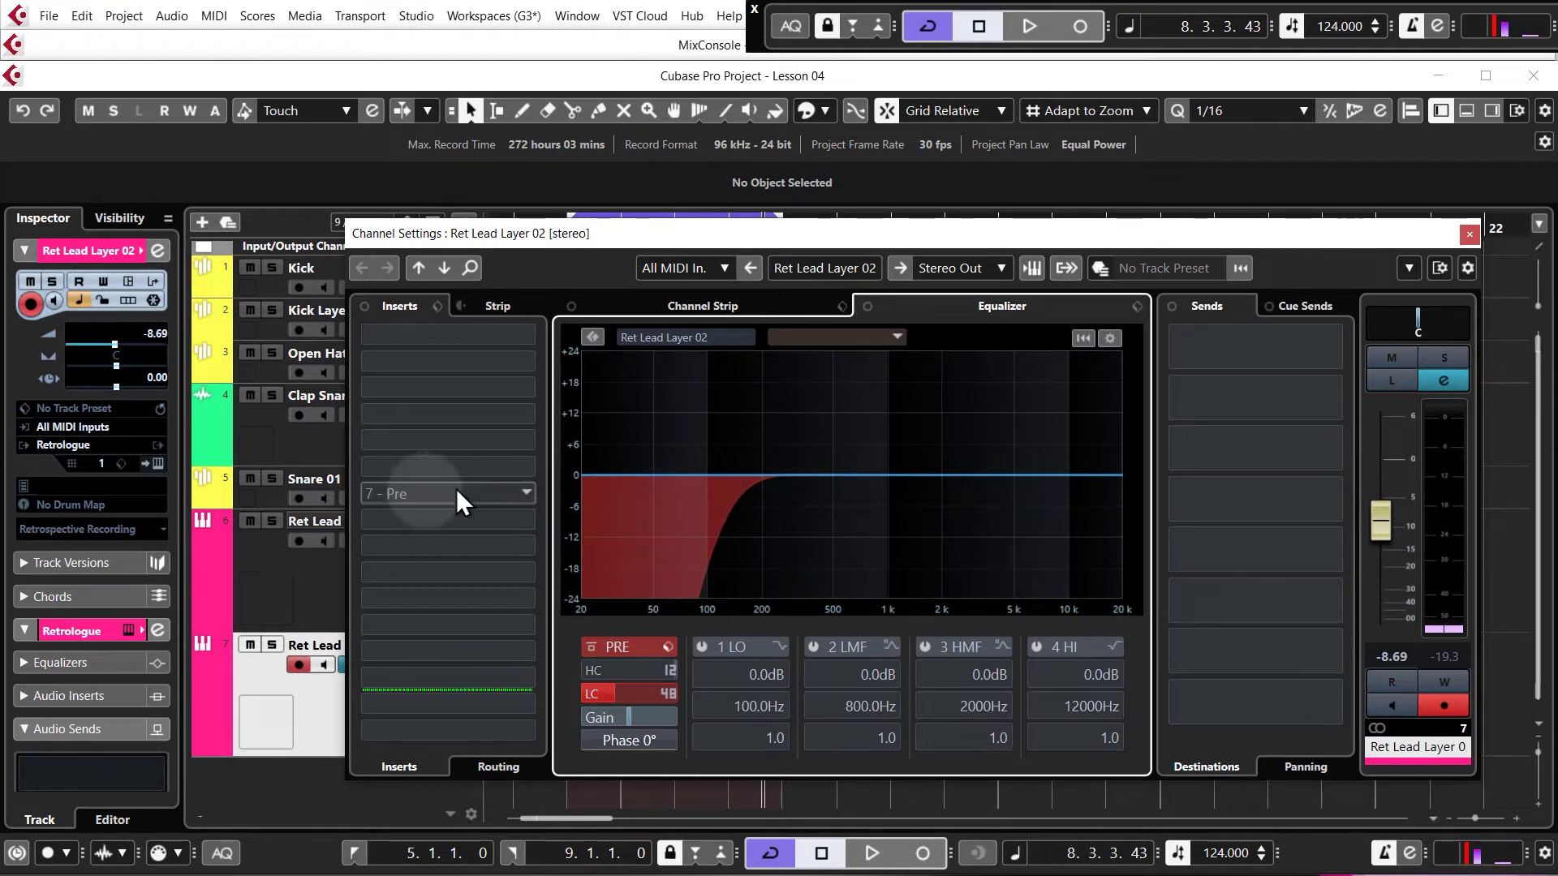
Show Ret Lead Layer 01's channel settings, set its low-cut slope to 48 dB/Oct and raise the low-cut frequency
click(328, 524)
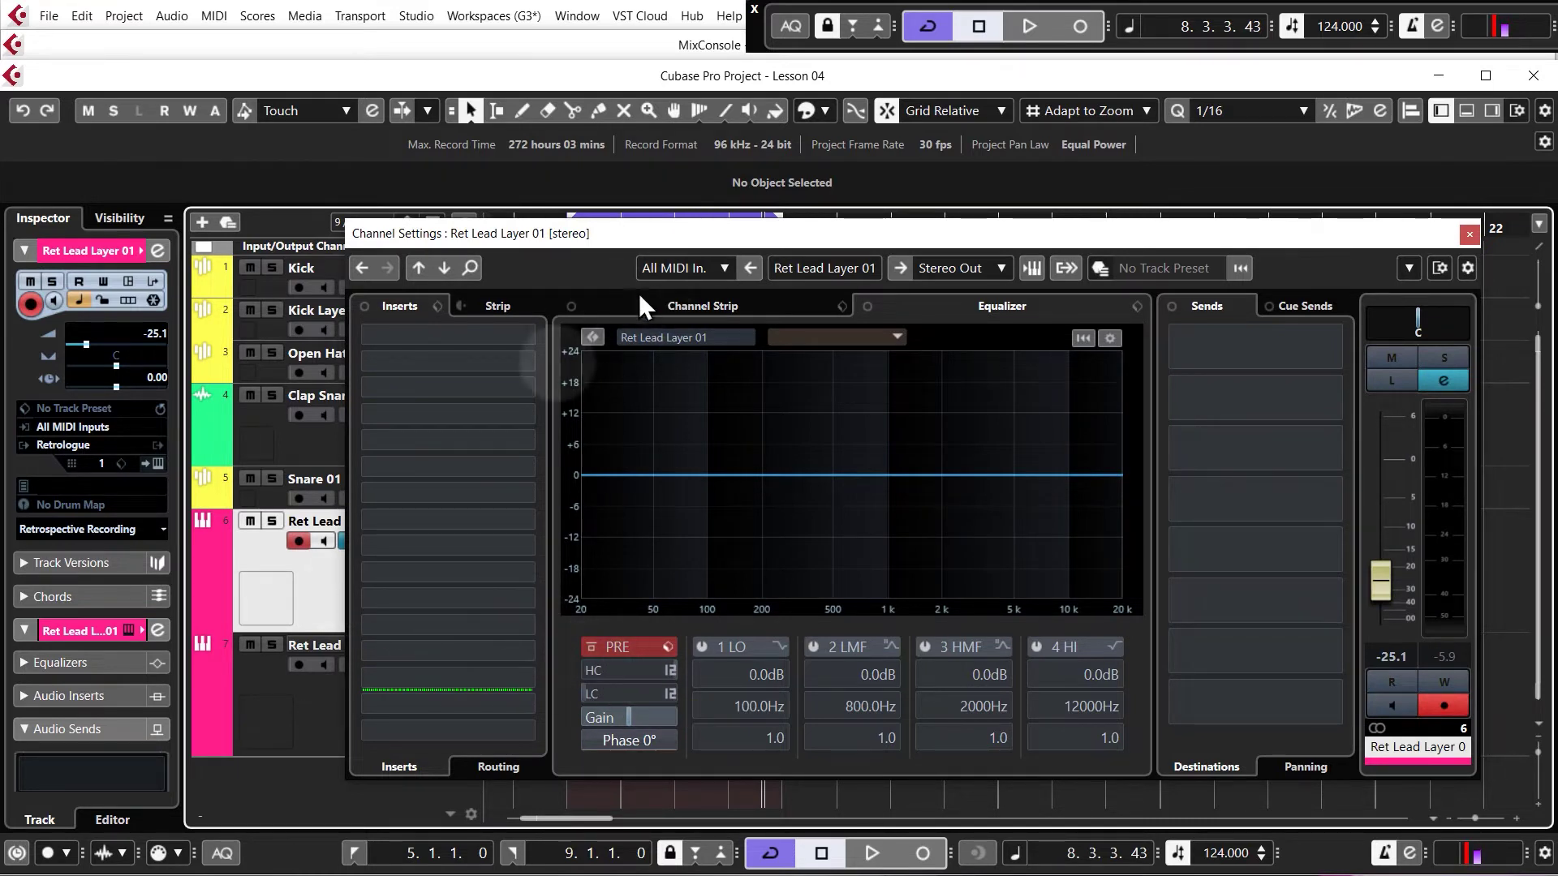
click(674, 693)
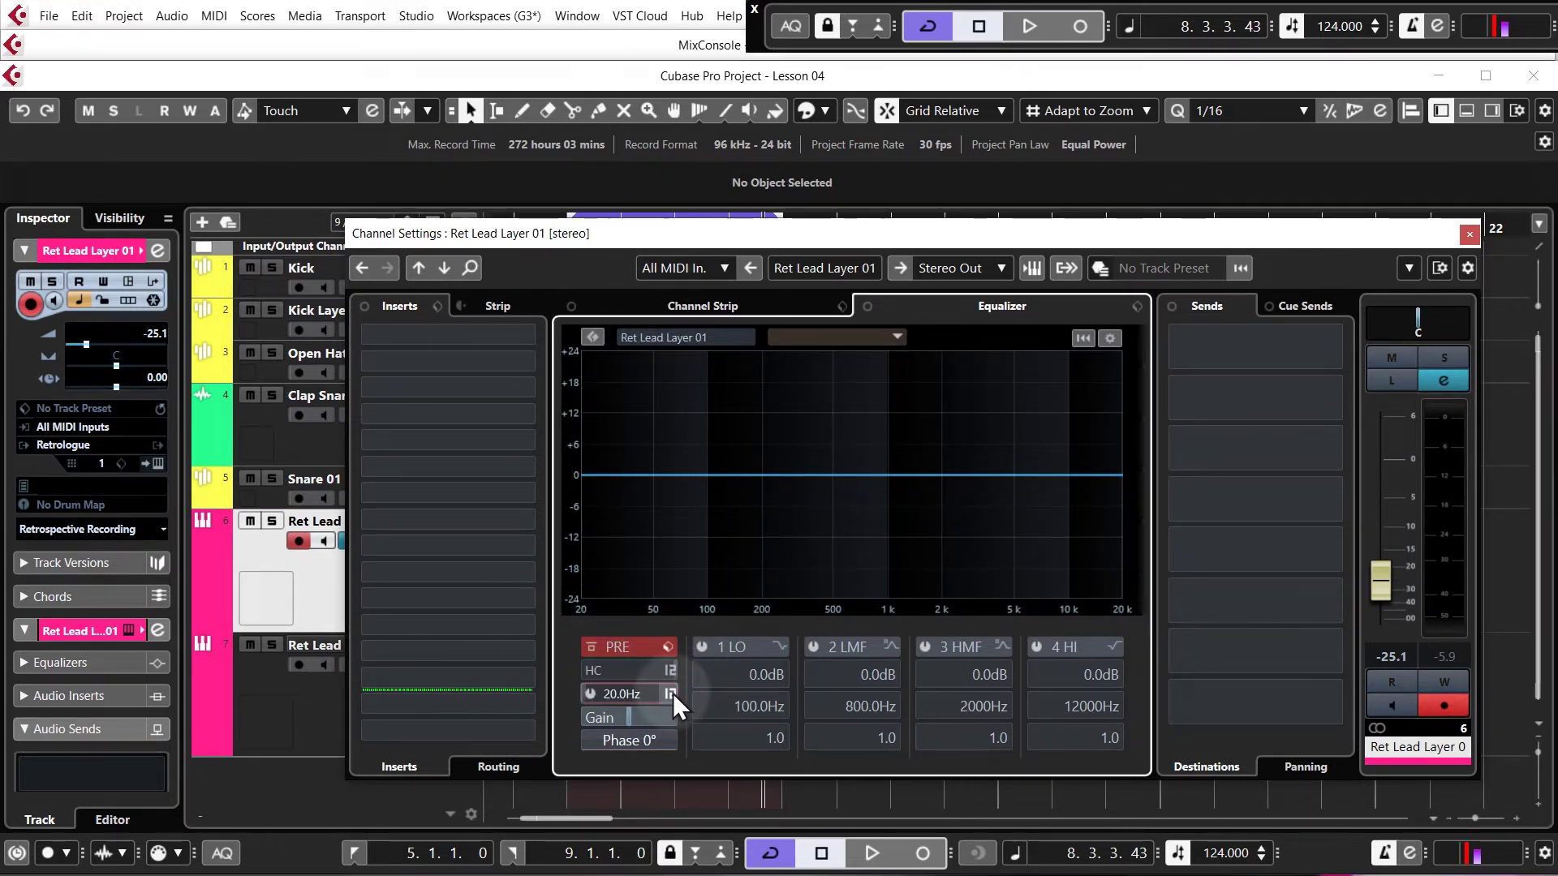
click(673, 692)
click(700, 787)
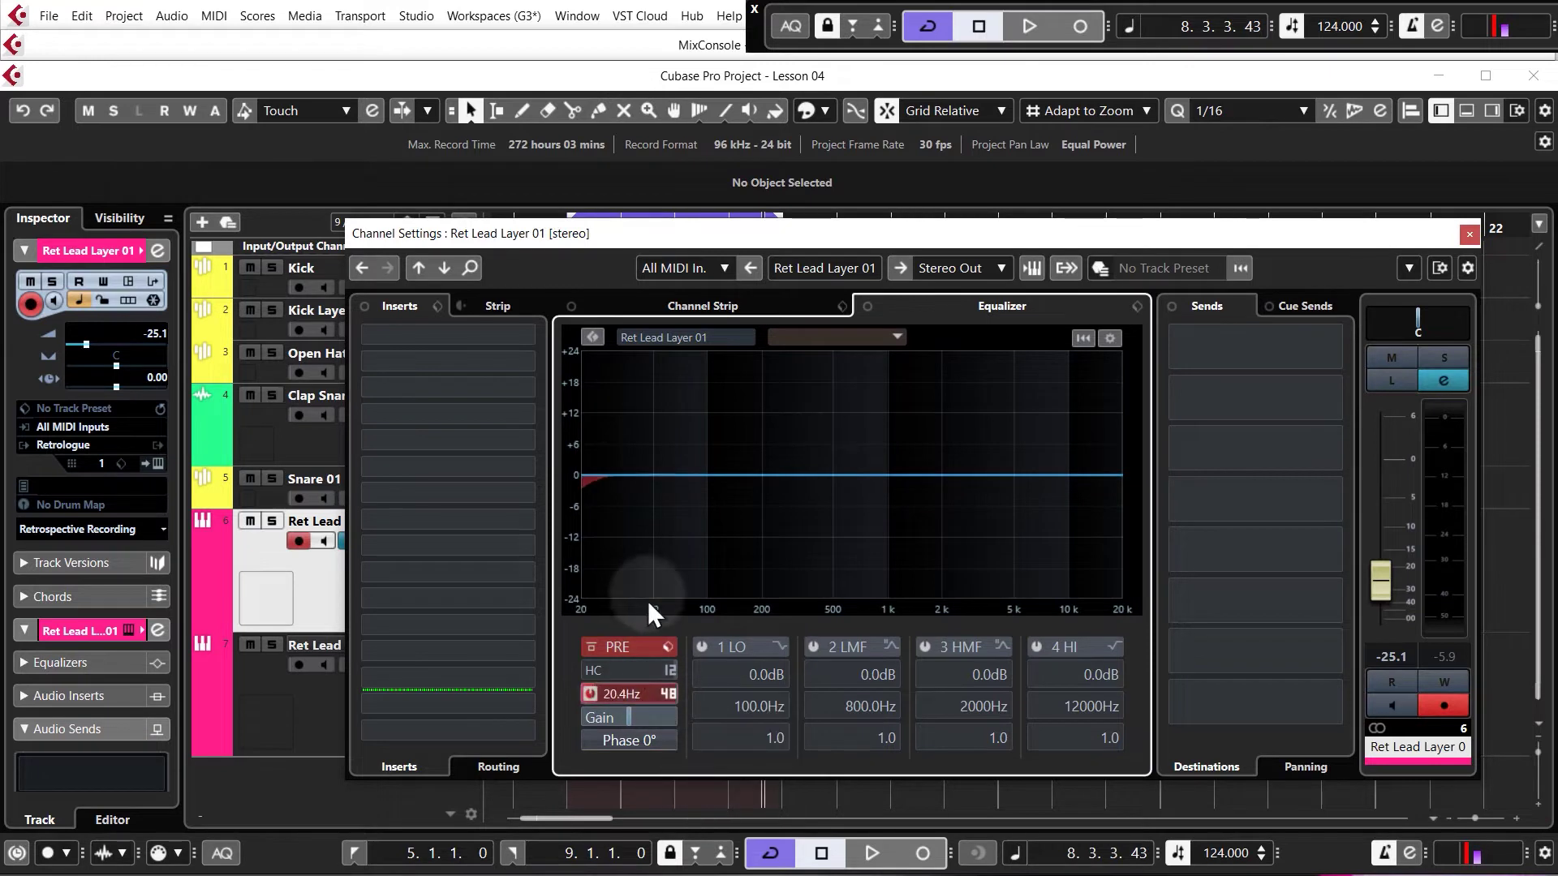
drag(648, 600, 669, 503)
Fine-tune Ret Lead Layer 01's low-cut frequency against its spectrum during playback
key(space)
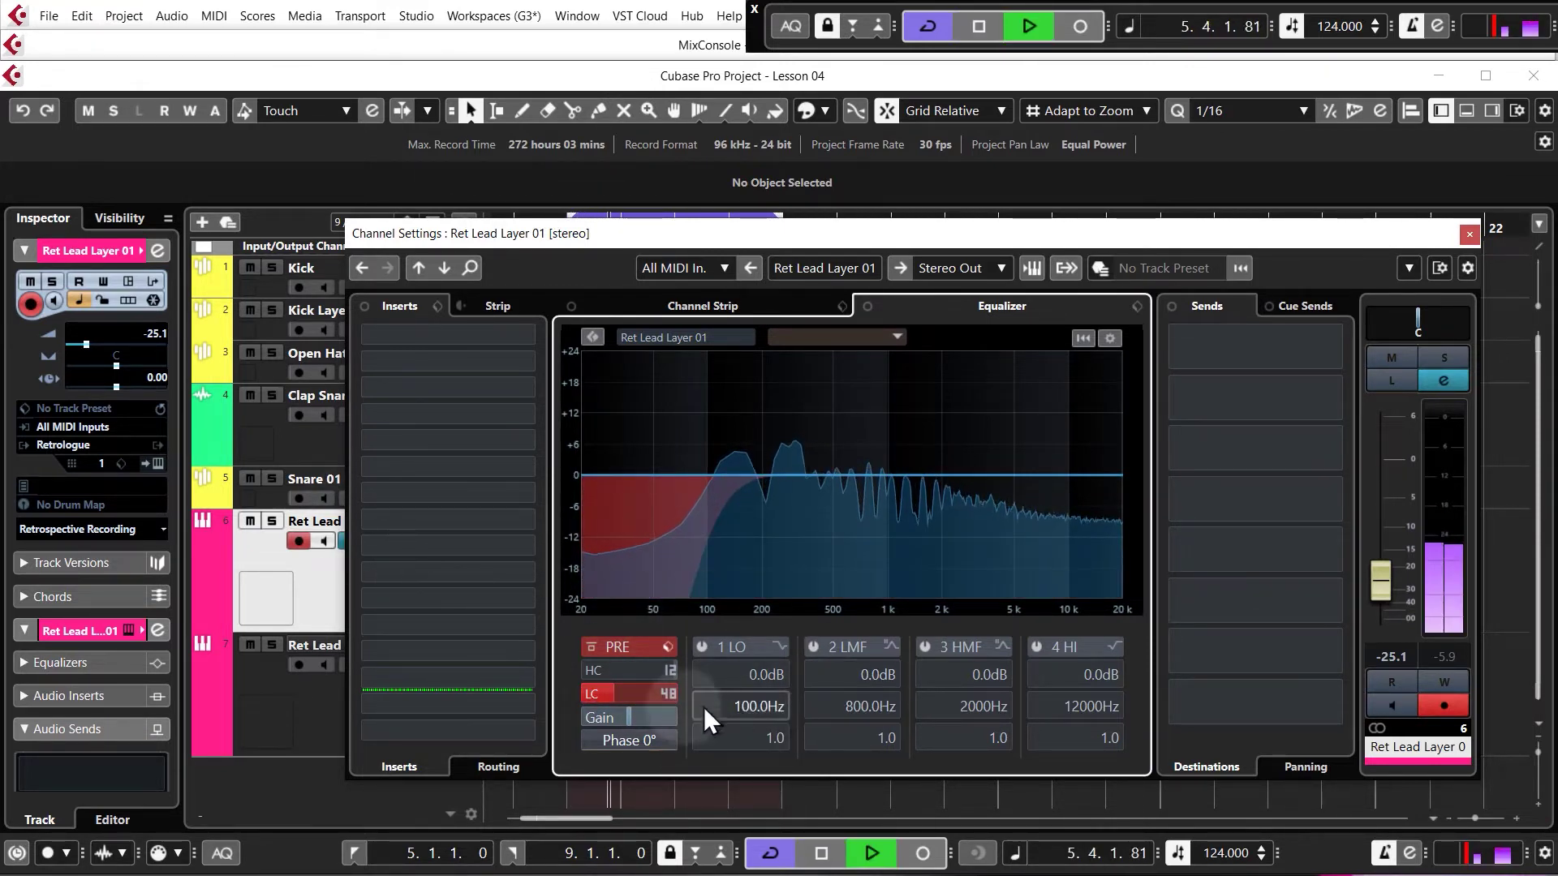
scroll(638, 688, down, 4)
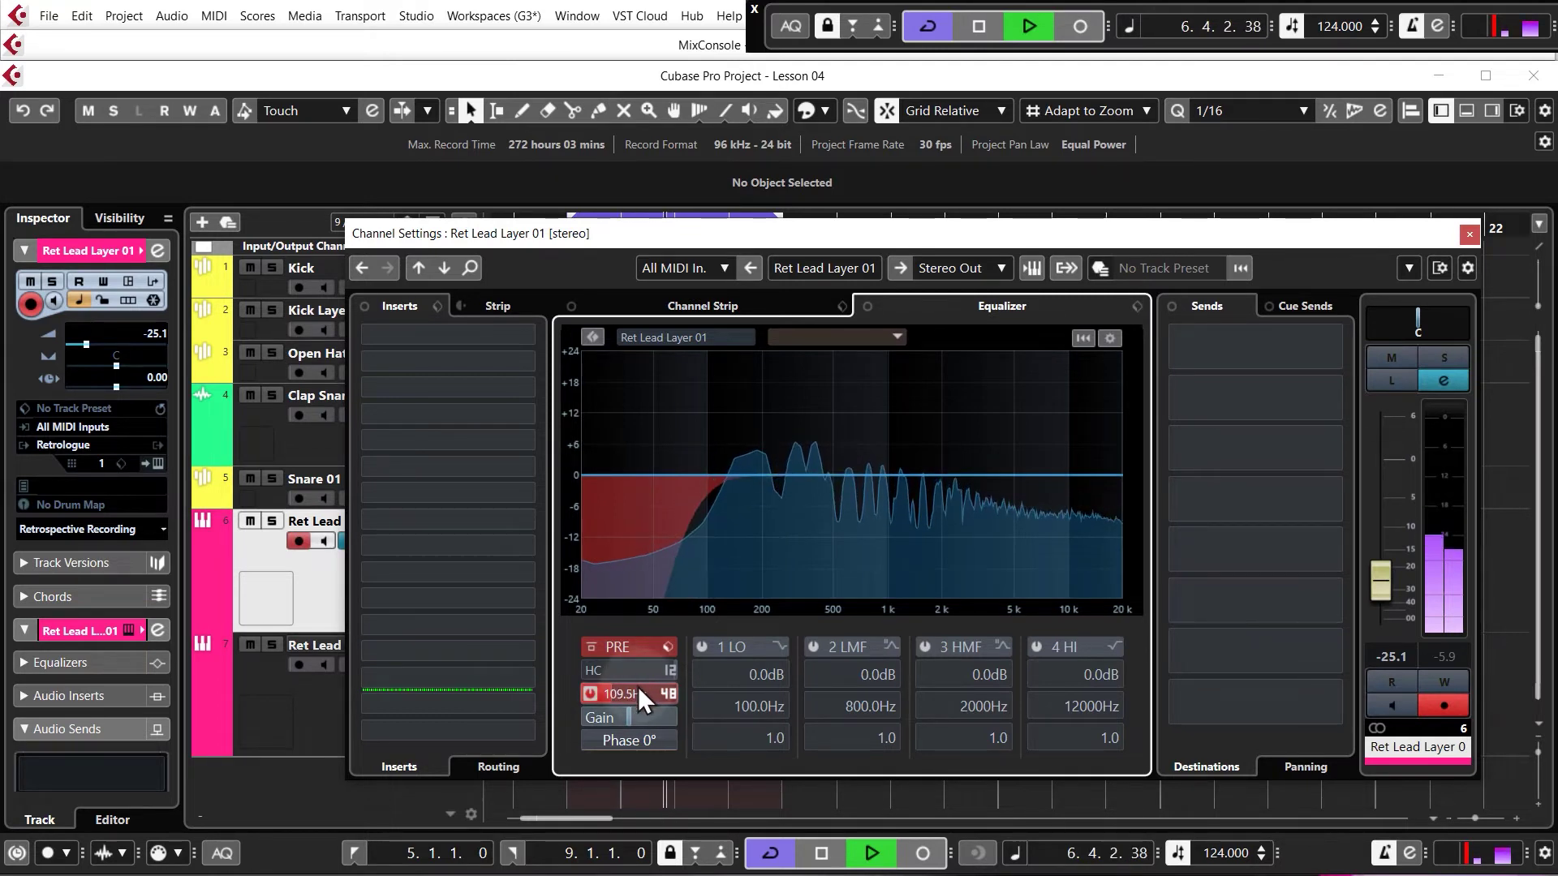
scroll(639, 683, up, 5)
key(space)
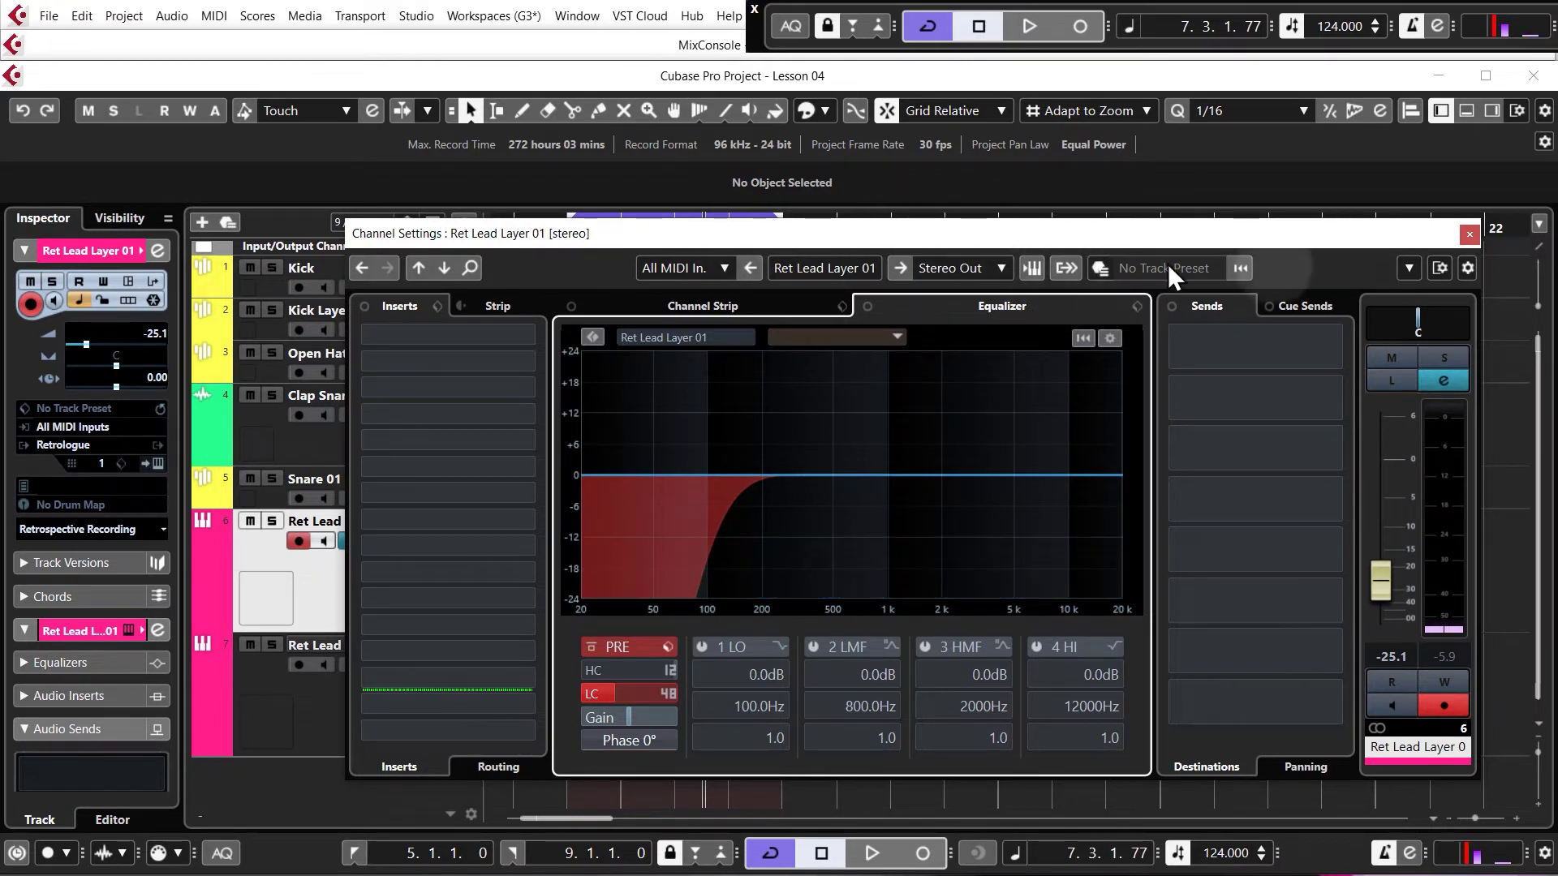
Show Ret Lead Layer 02's channel equalizer beside the track list, solo that track and play it
click(328, 703)
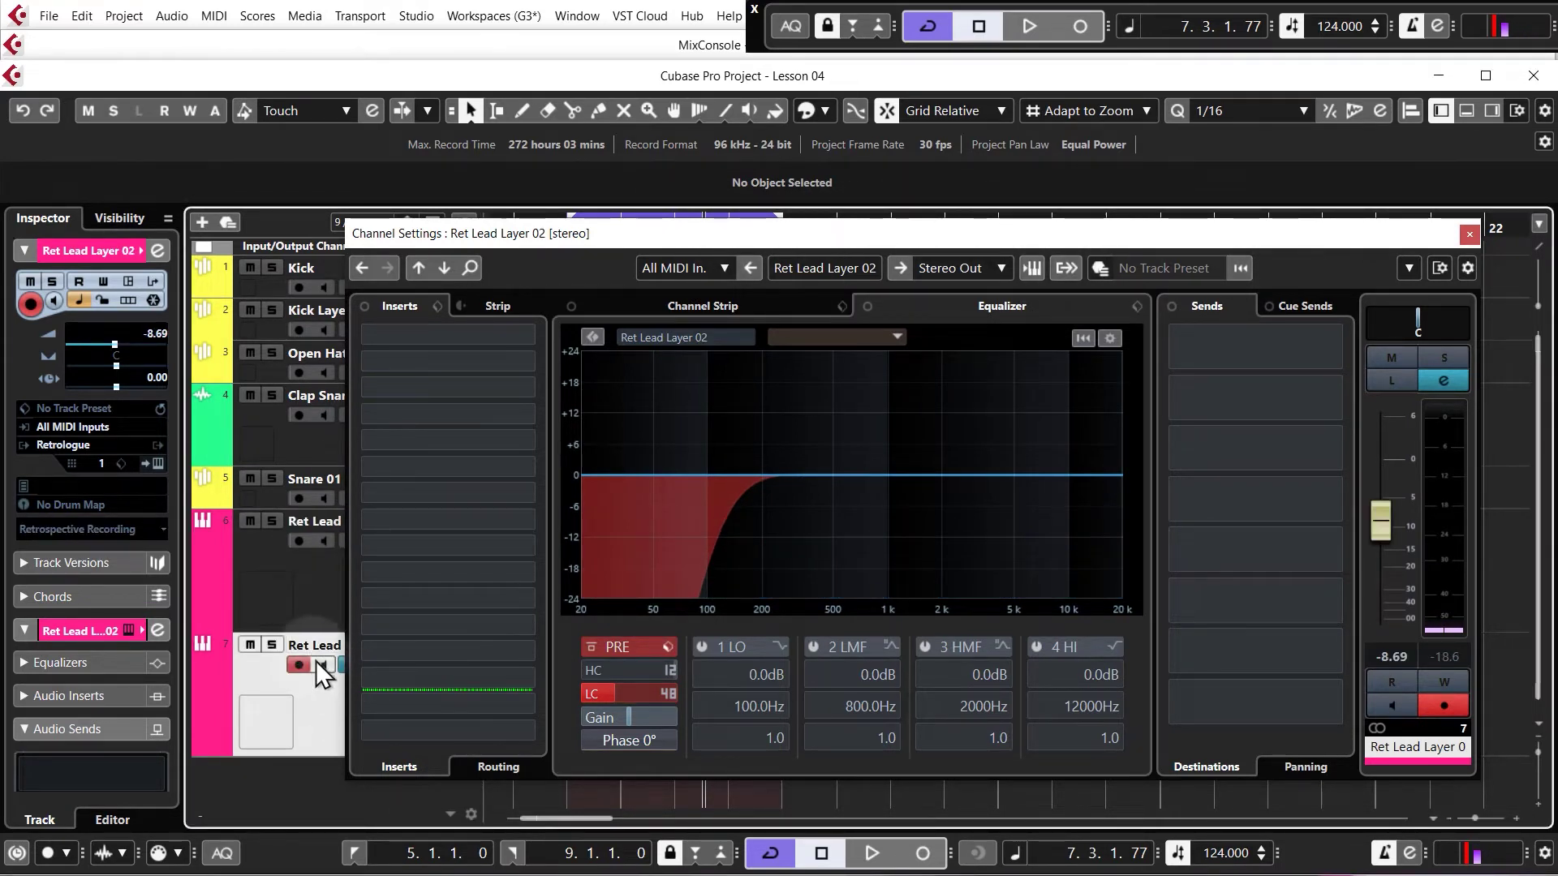
drag(620, 234, 684, 197)
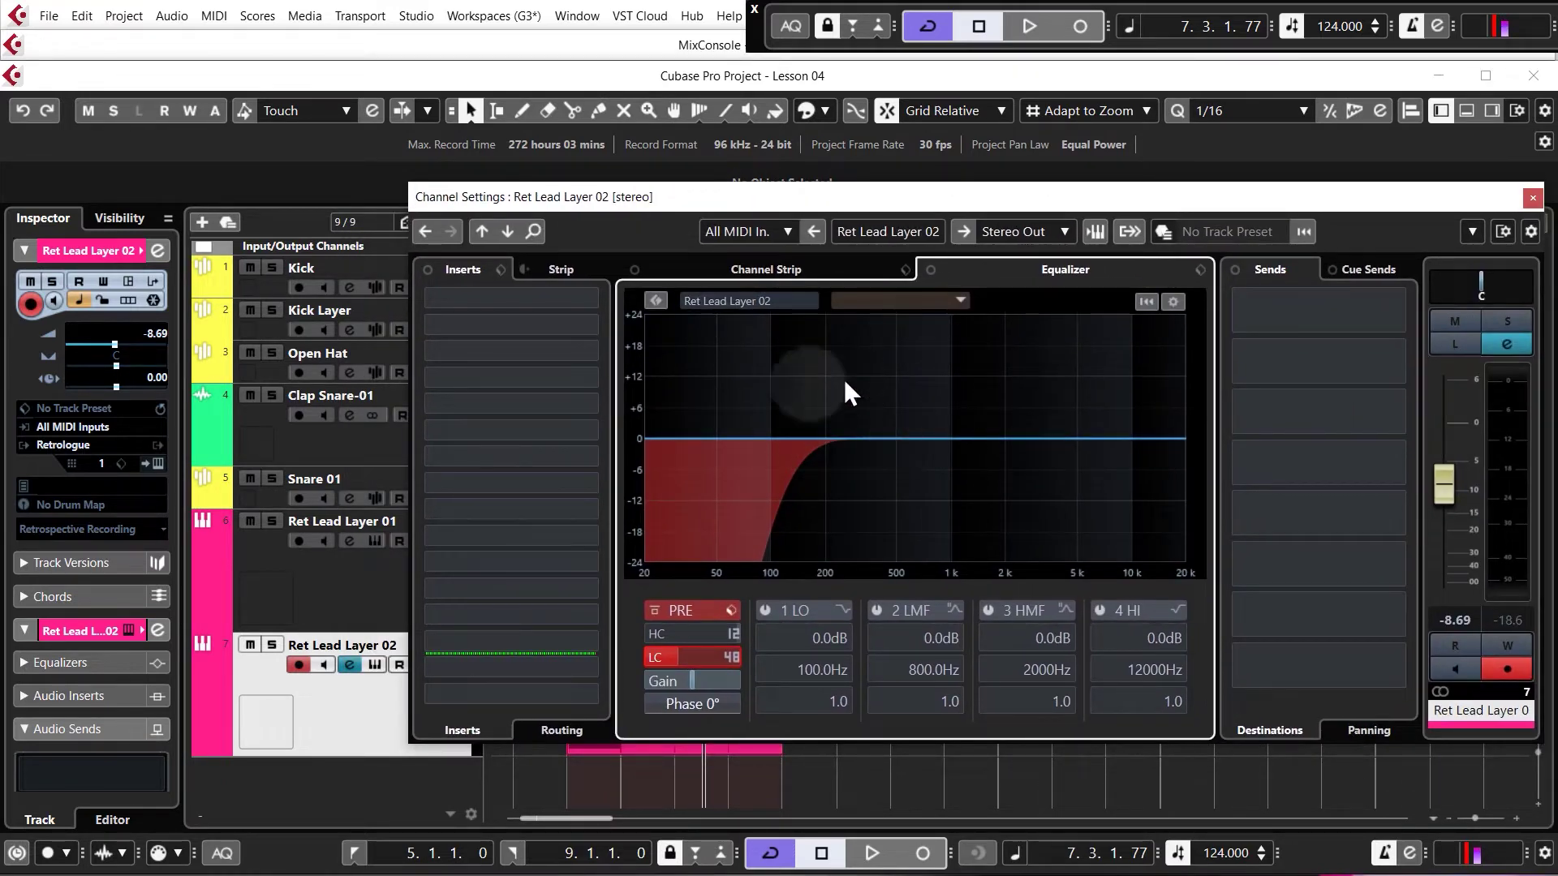
click(272, 645)
key(space)
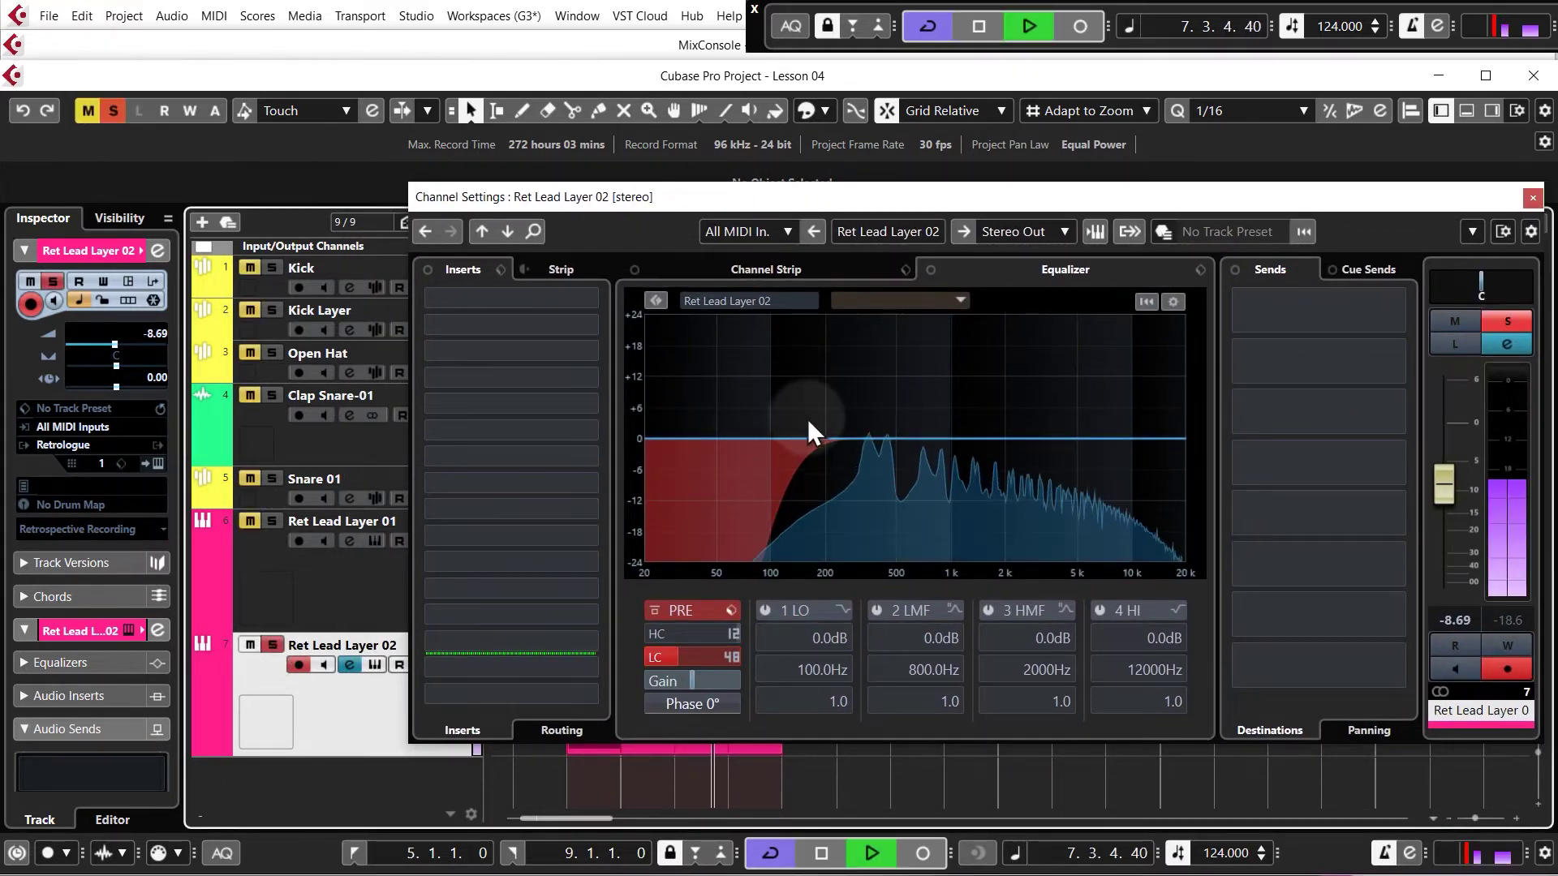
click(855, 439)
right_click(849, 438)
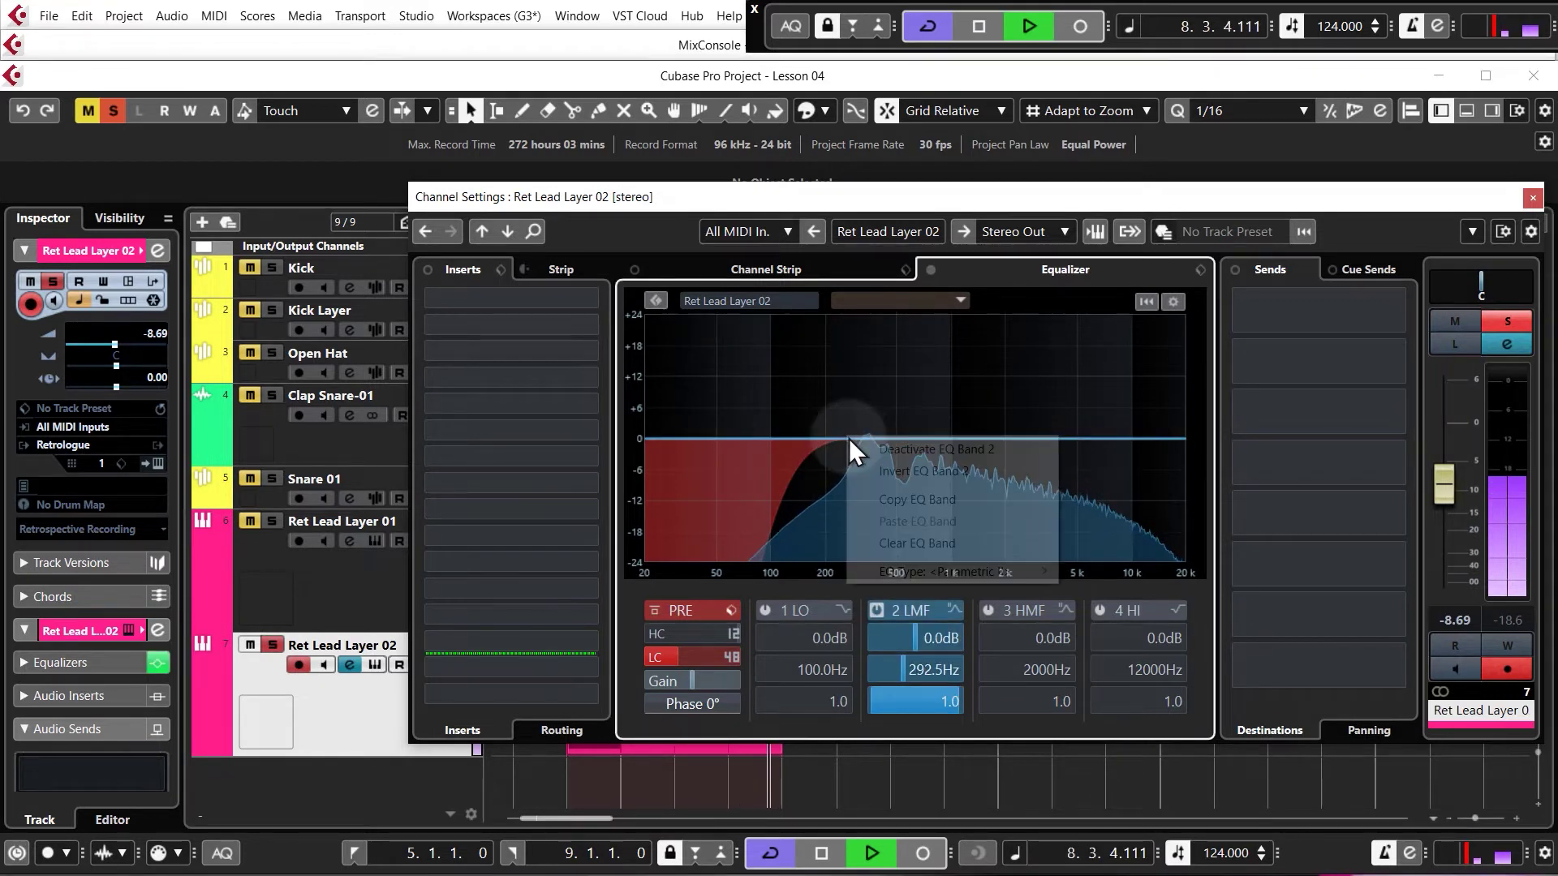
click(882, 449)
key(space)
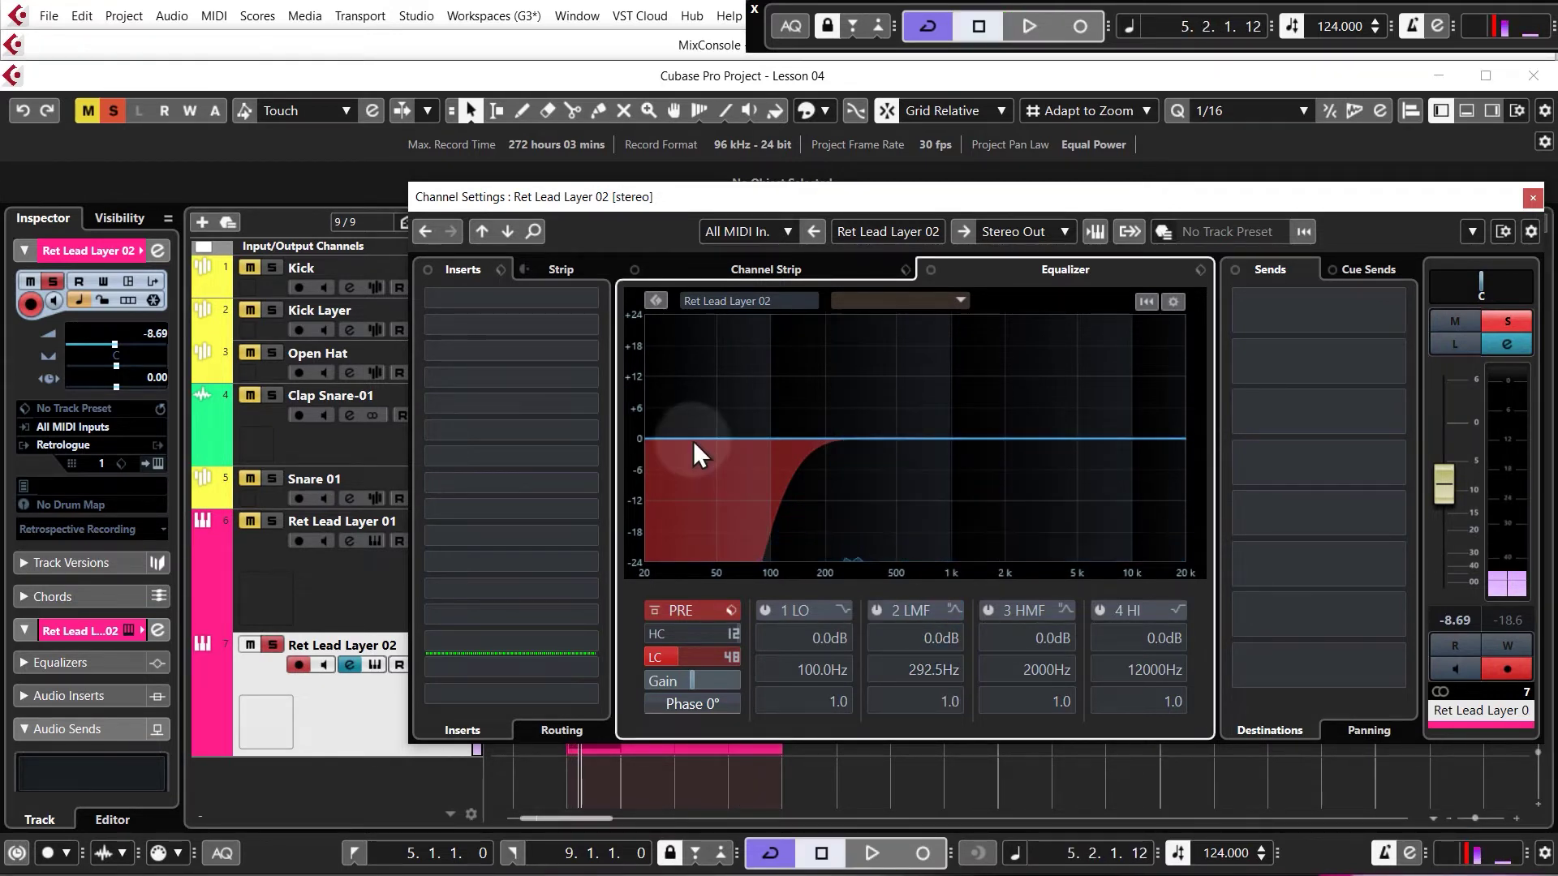
Activate the low EQ band on Ret Lead Layer 02 and shape a shelf cut of about -6.7 dB at about 360 Hz
click(767, 611)
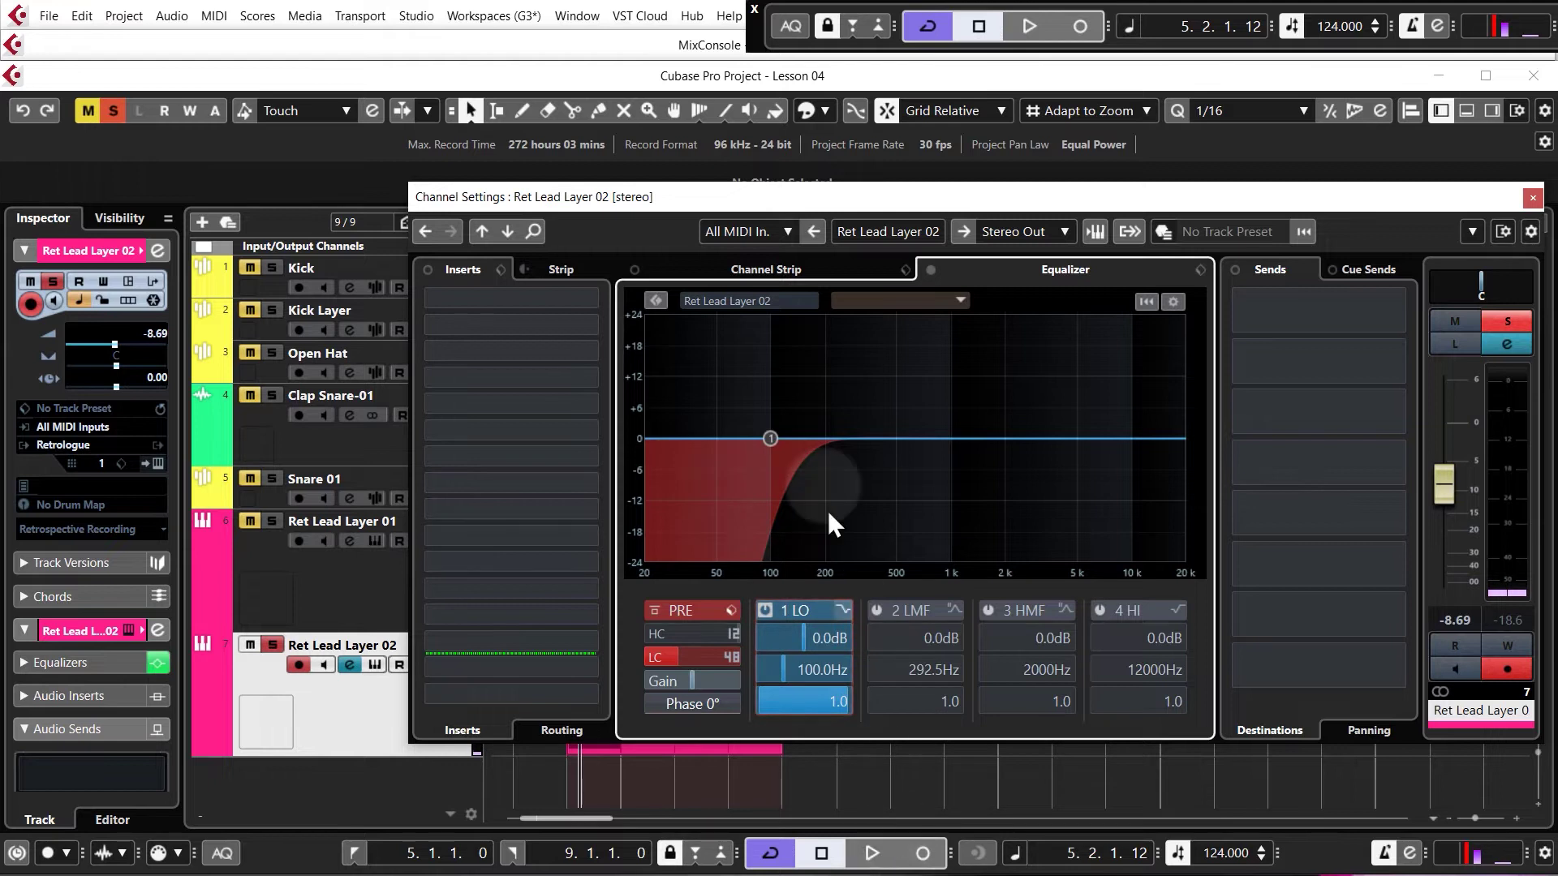
drag(771, 438, 873, 504)
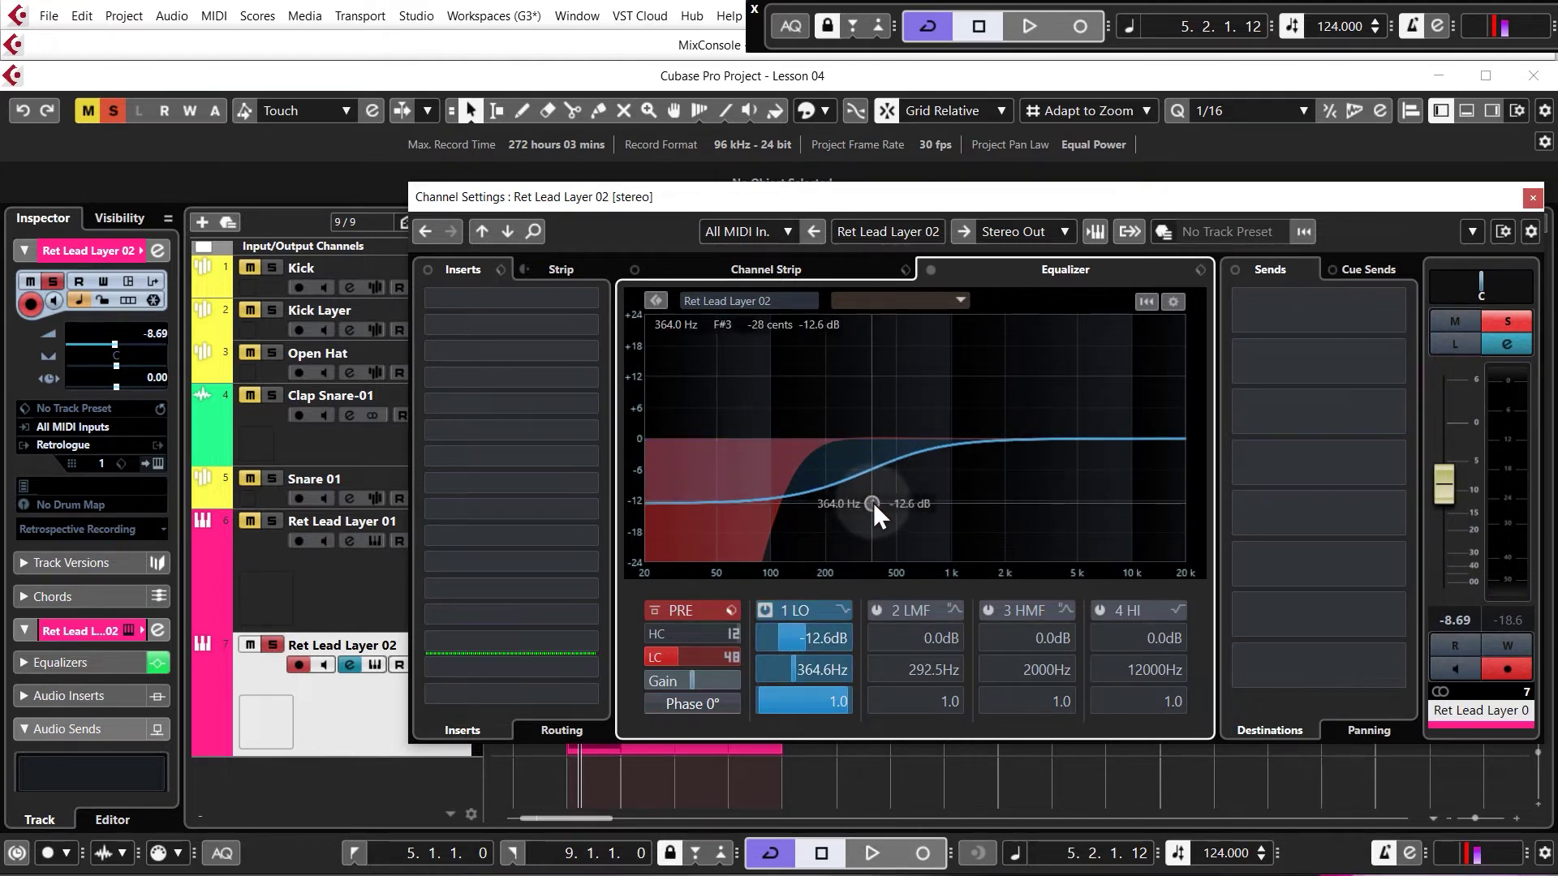
drag(873, 504, 862, 442)
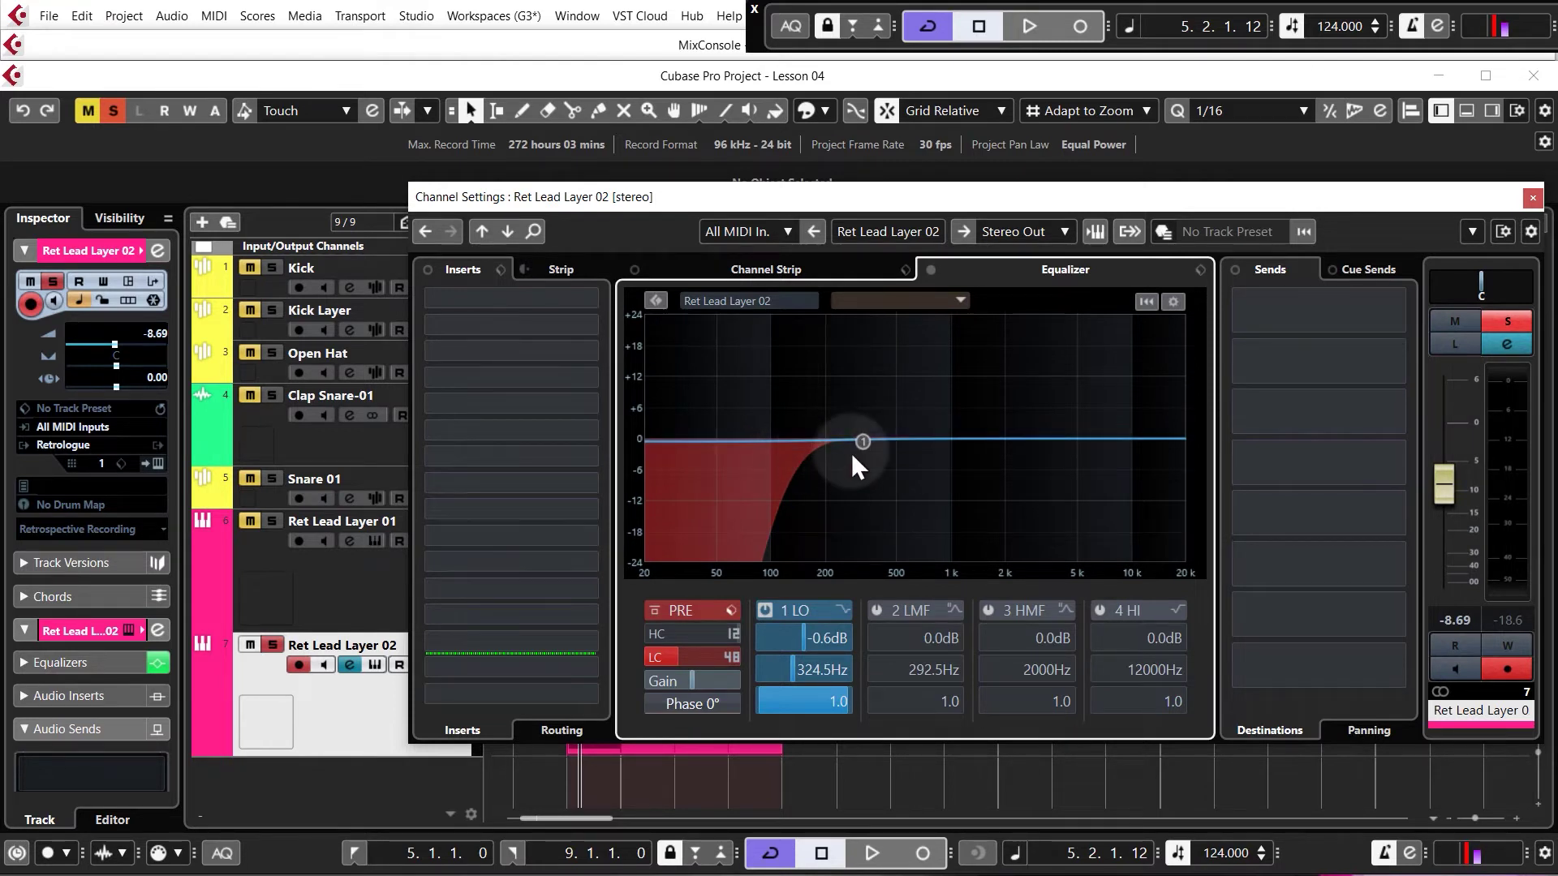
drag(863, 441, 873, 475)
Compare Ret Lead Layer 02 with the low shelf band bypassed and active during playback
key(space)
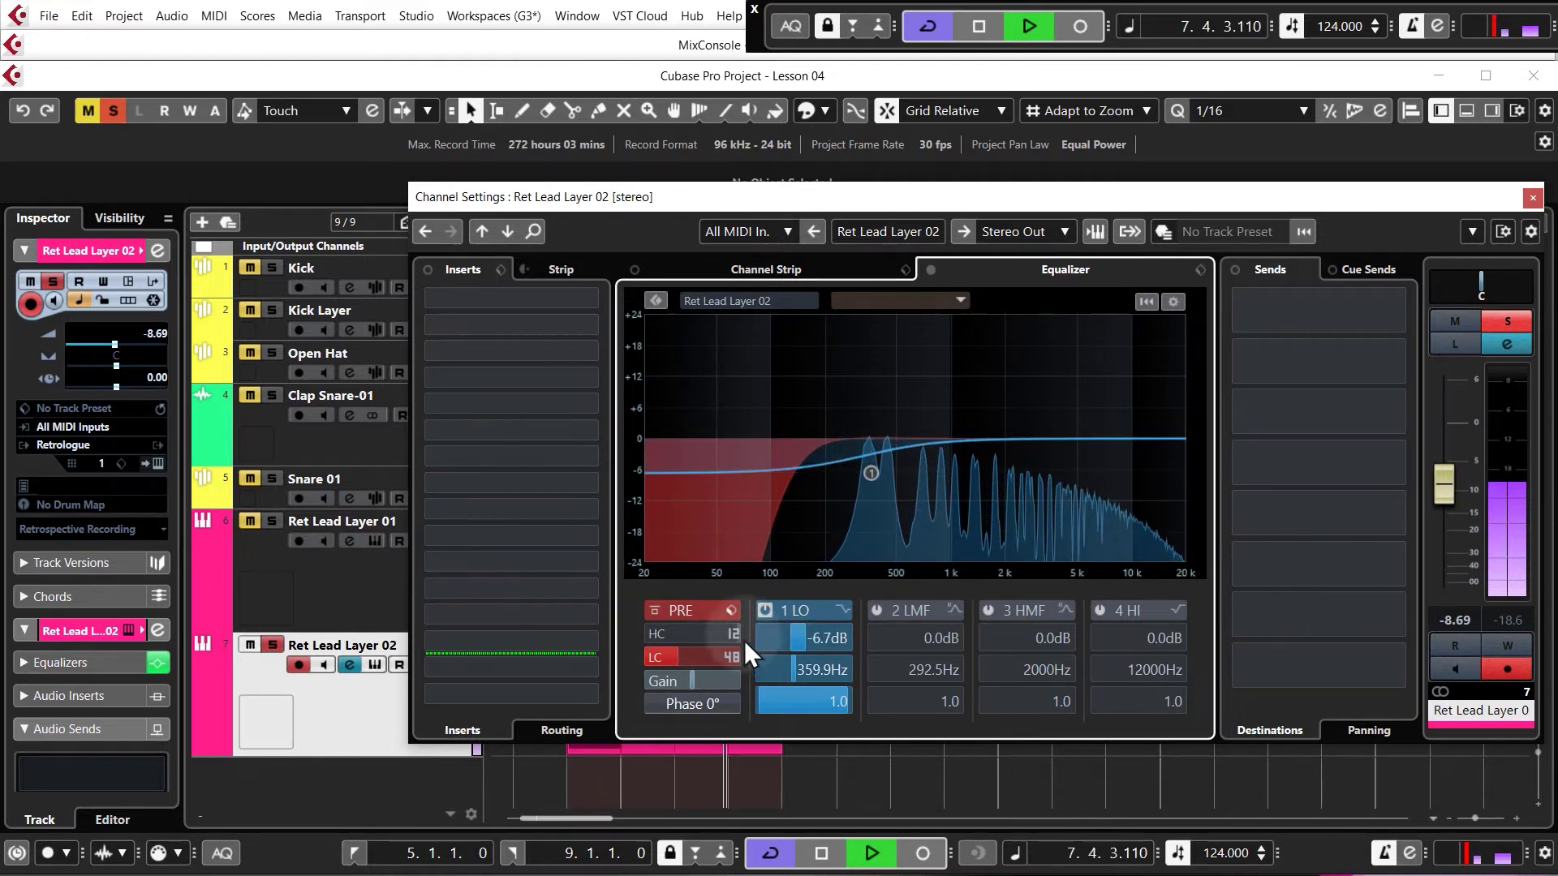
click(767, 613)
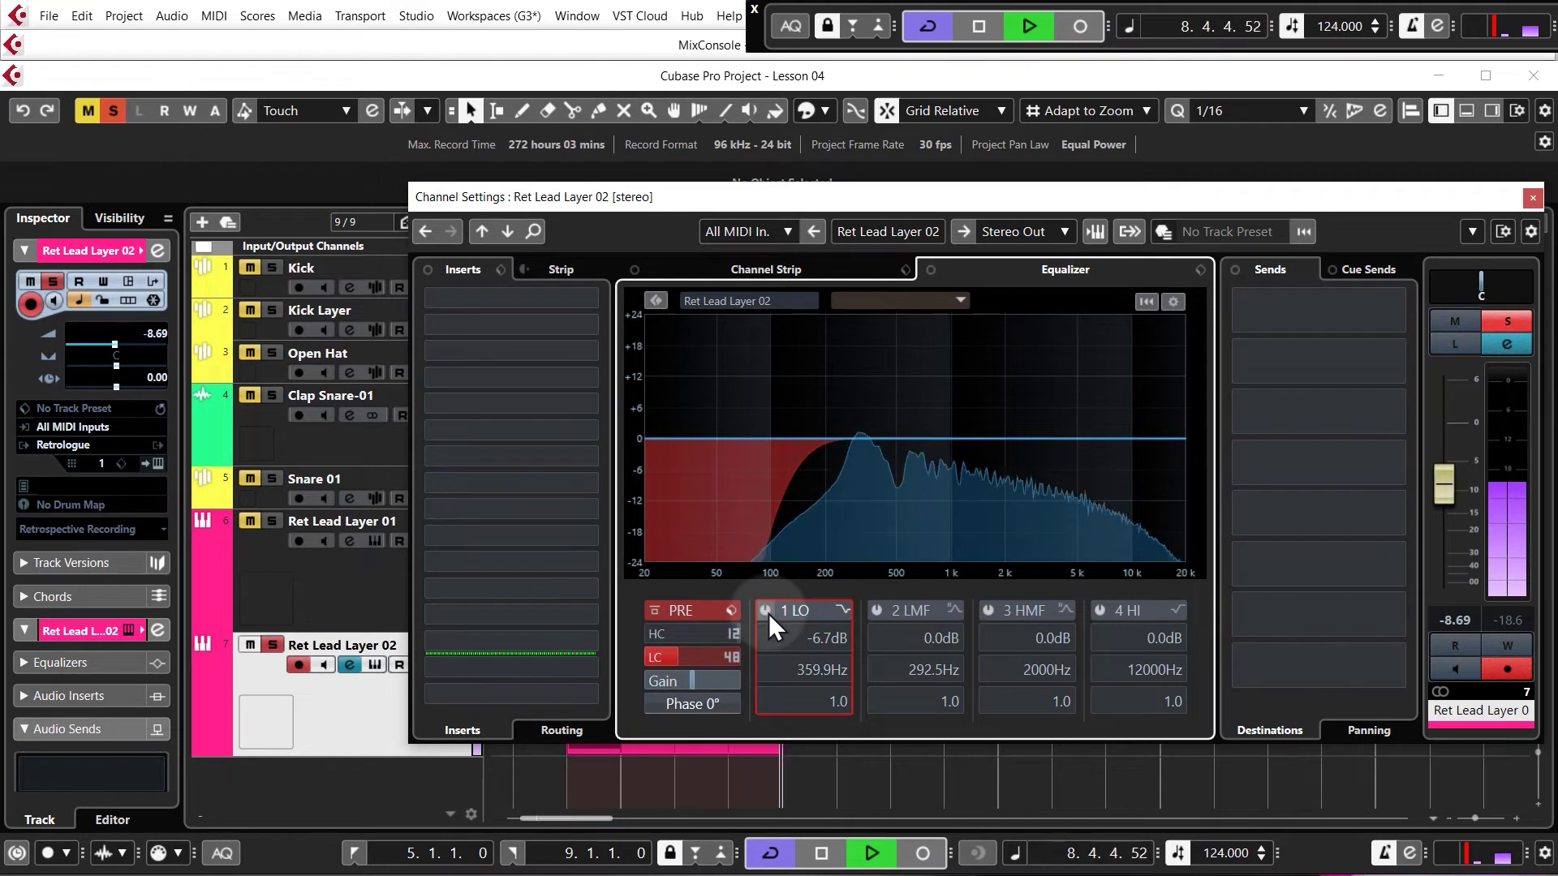
click(767, 614)
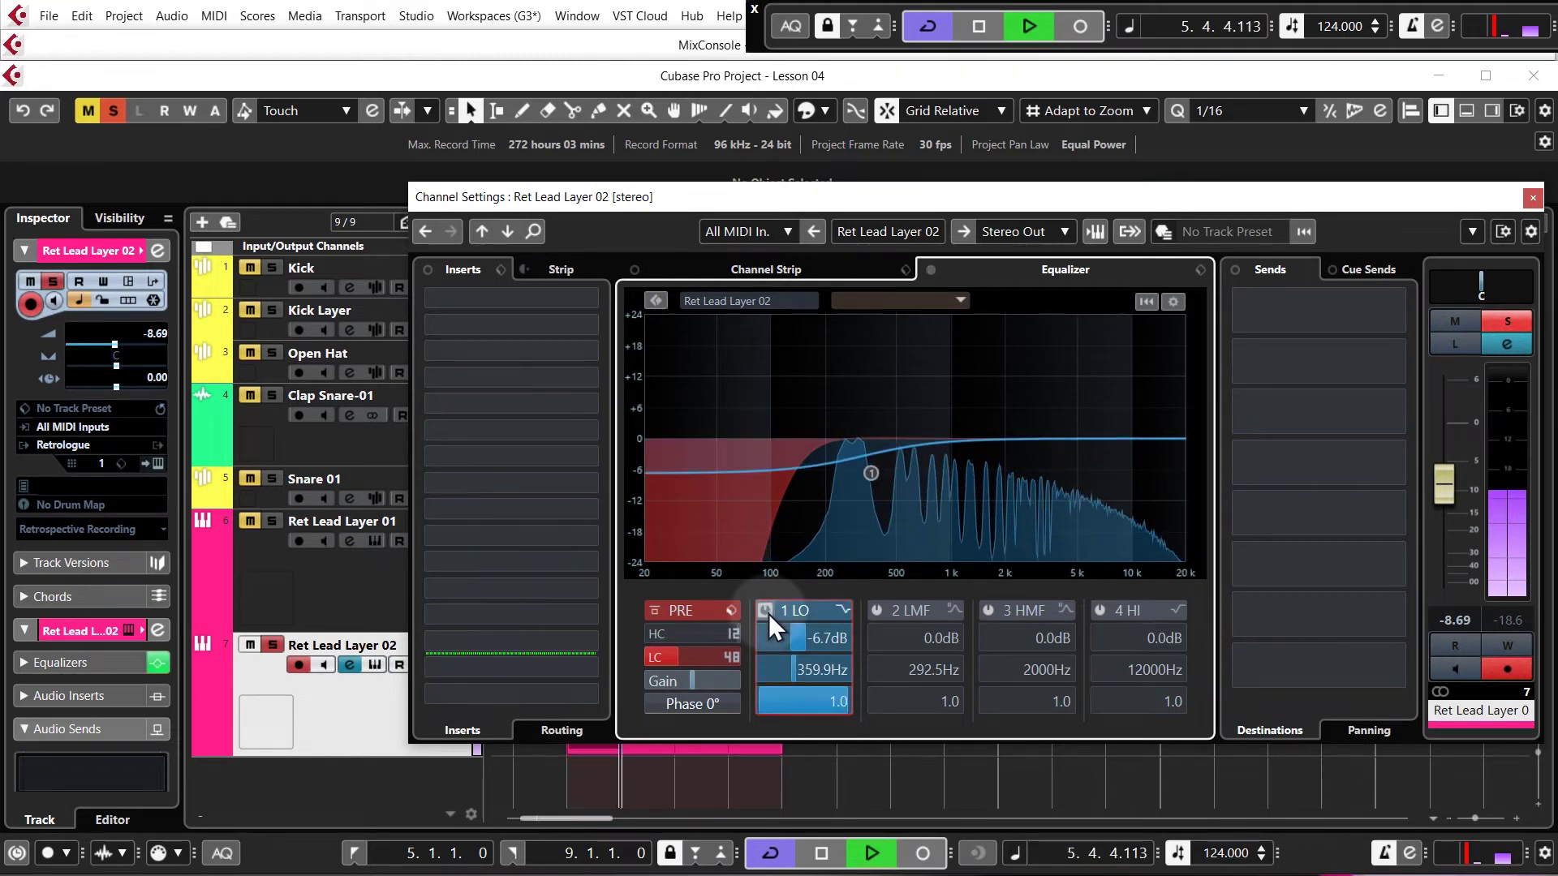
key(space)
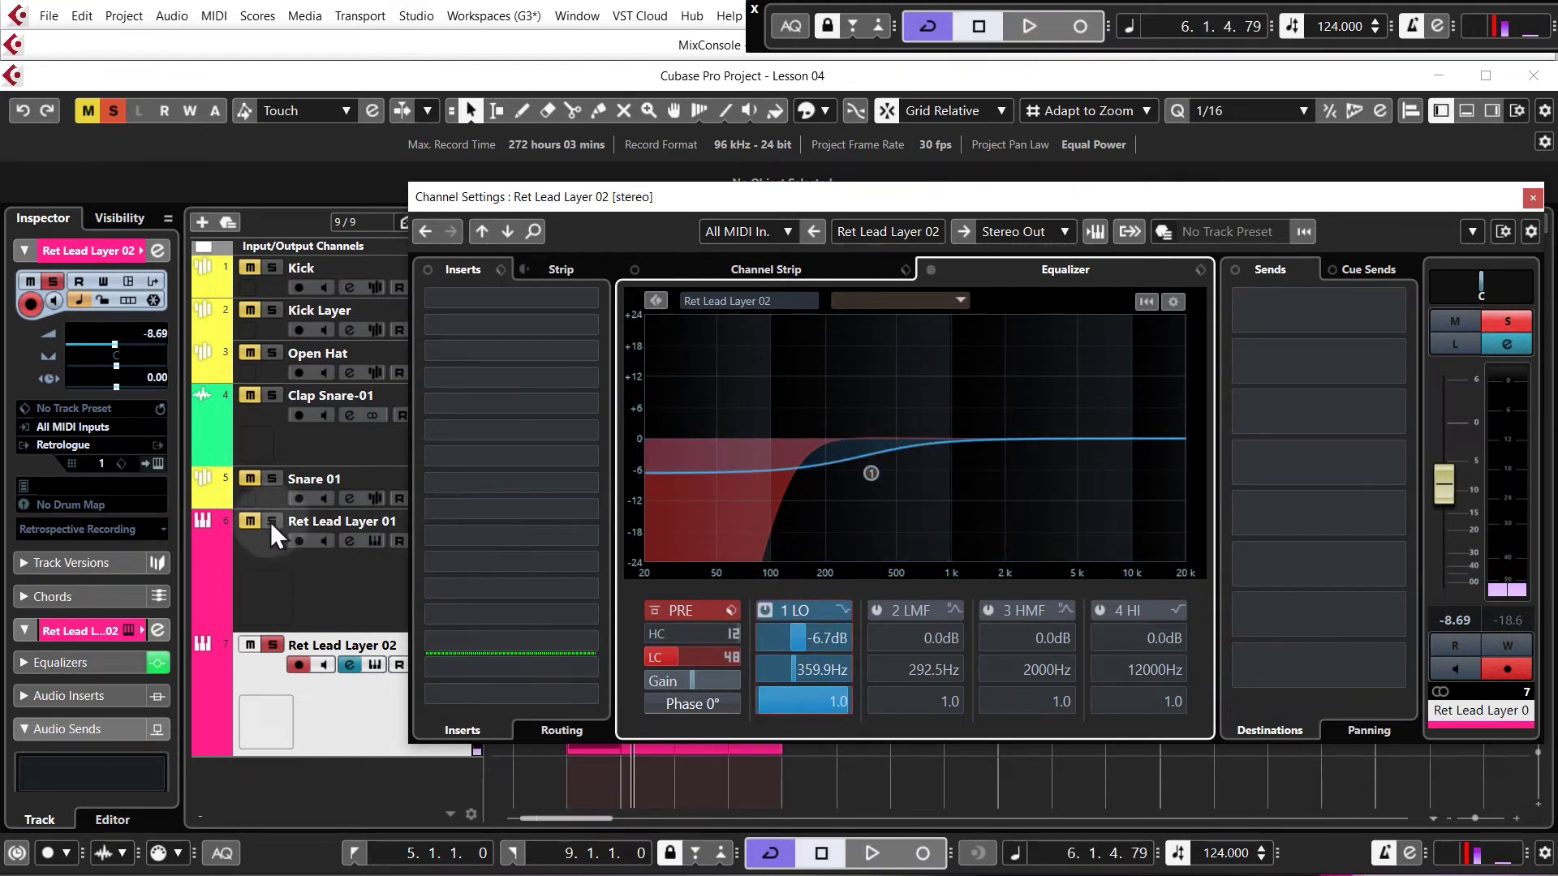
Solo Ret Lead Layer 01 as well and play both lead layers together
click(272, 521)
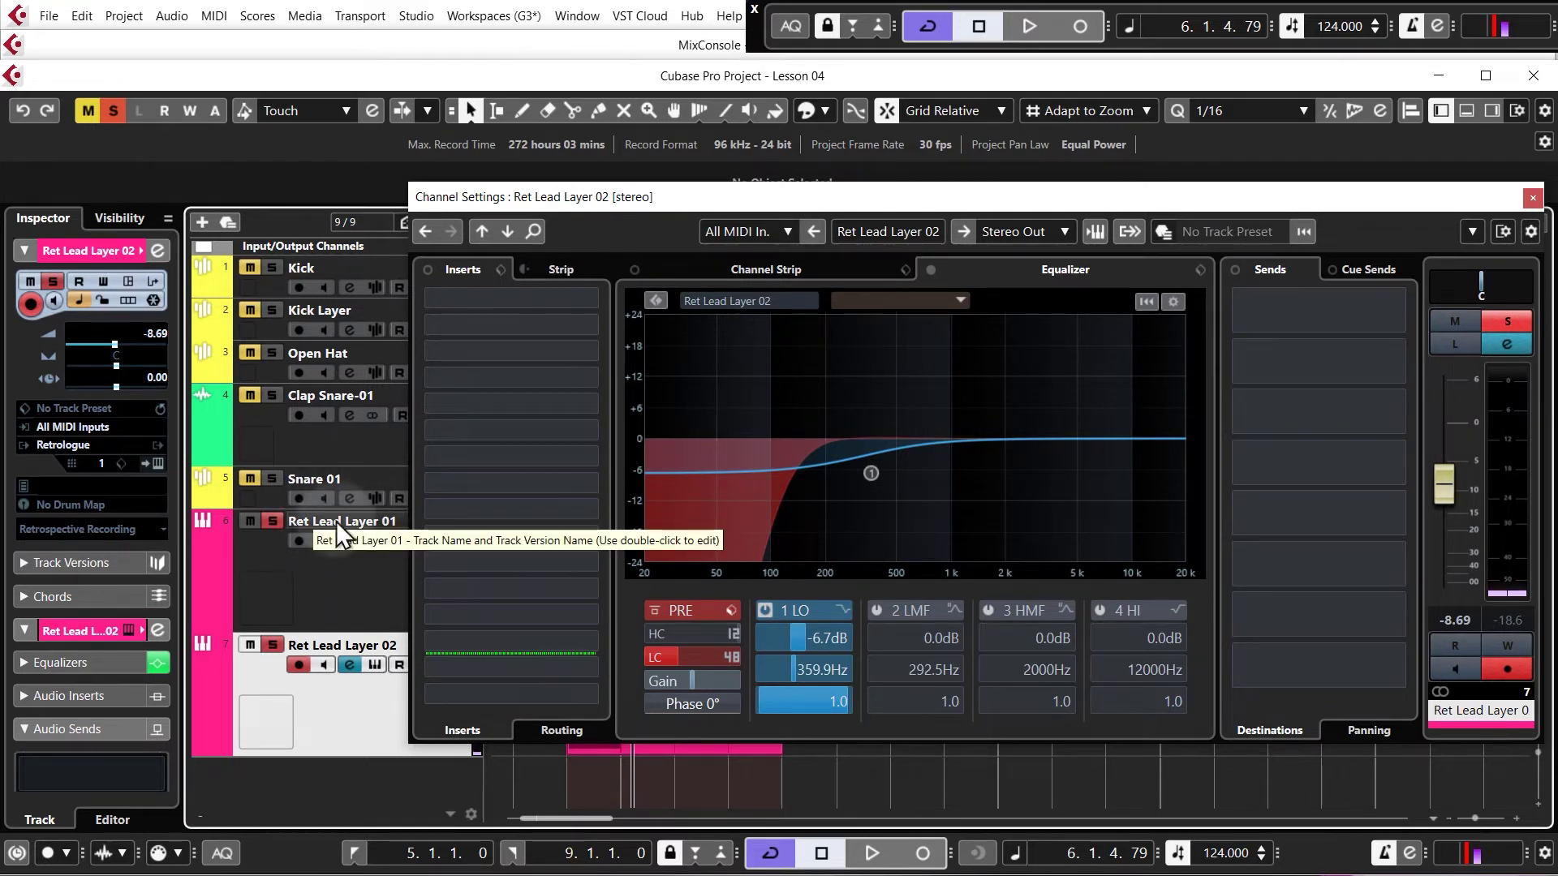
key(space)
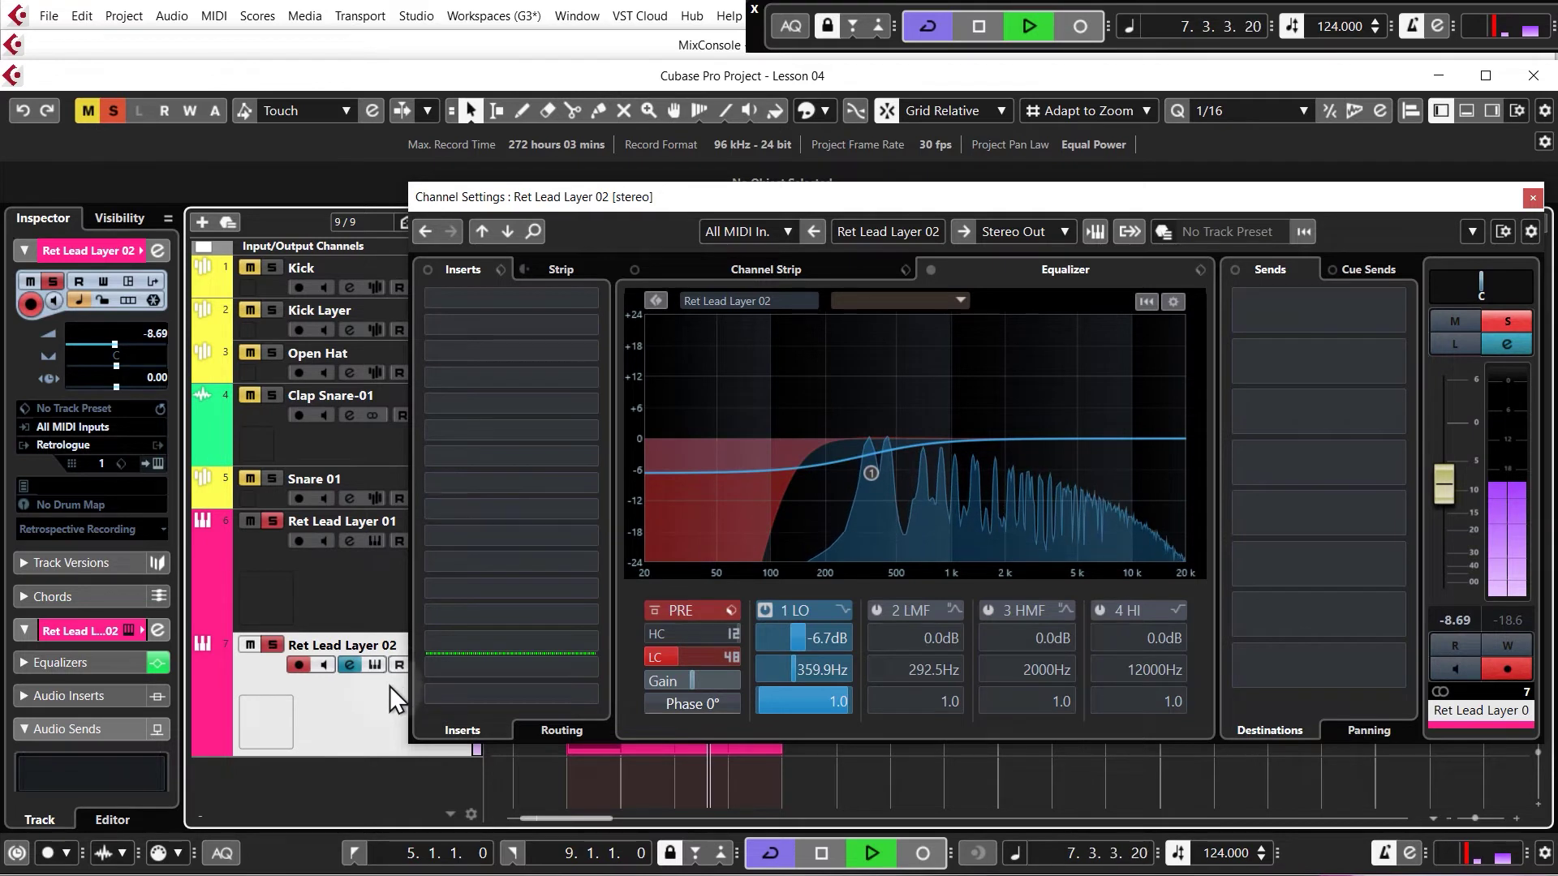
key(space)
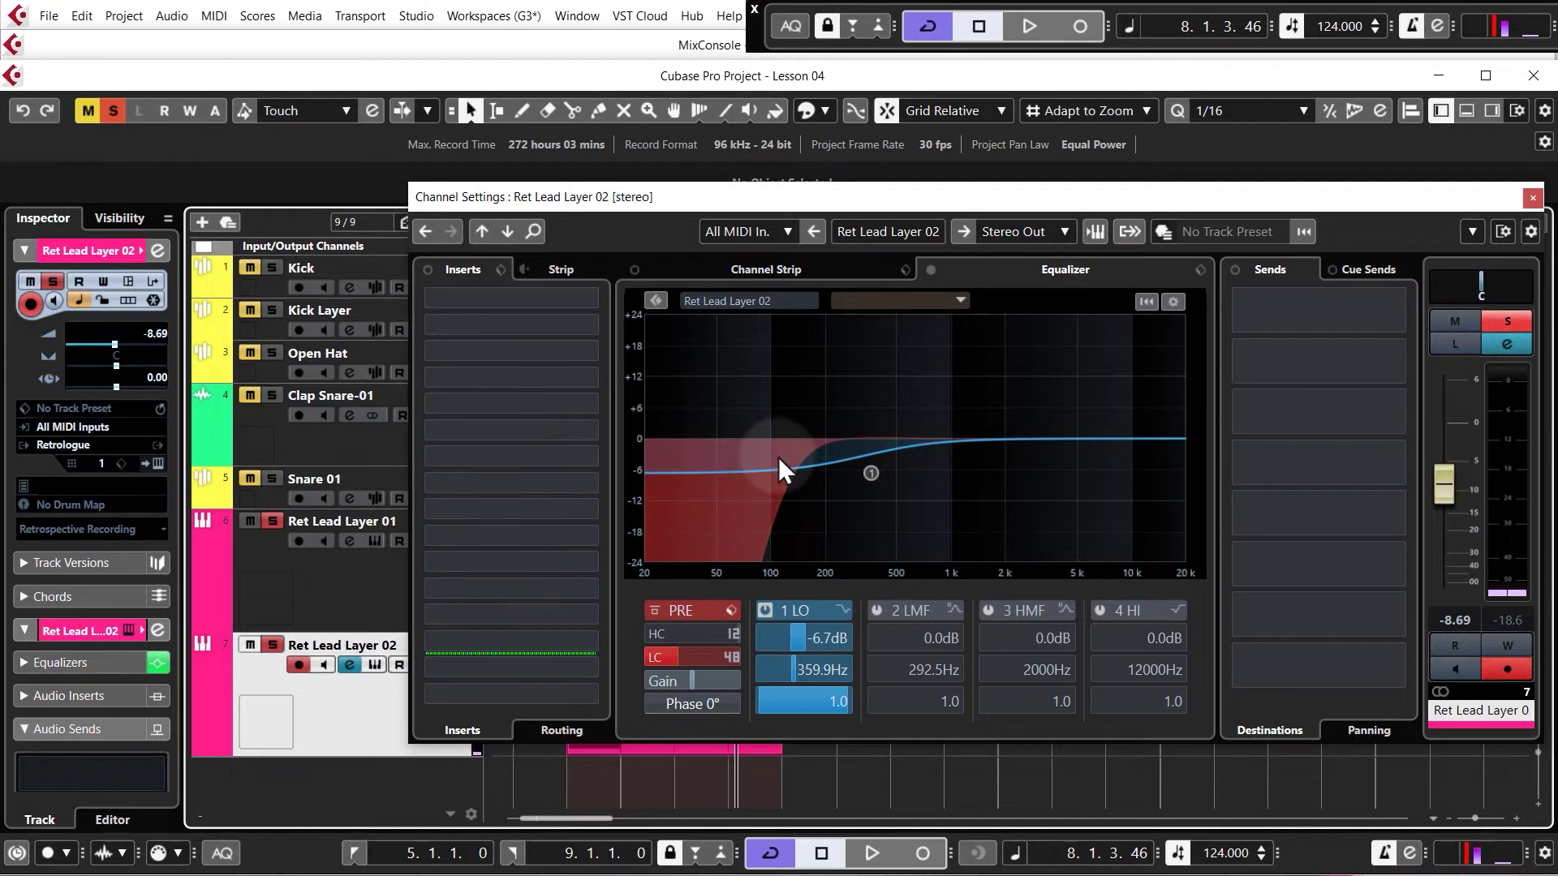
Load the Quadrafuzz v2 distortion into Ret Lead Layer 02's third insert slot and move its window clear of the channel settings
click(586, 352)
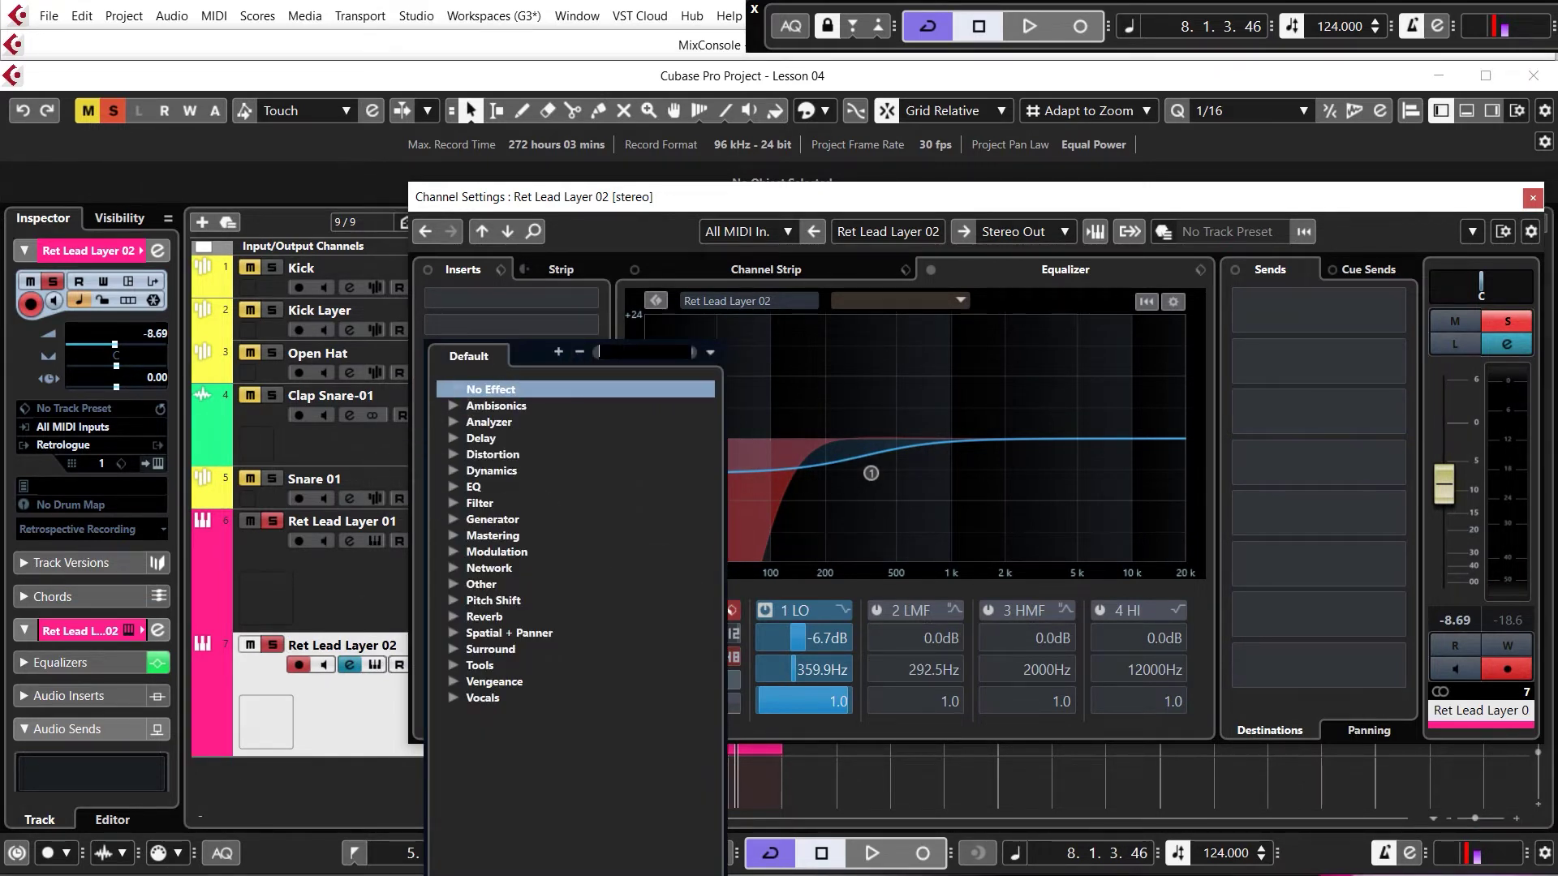
click(453, 454)
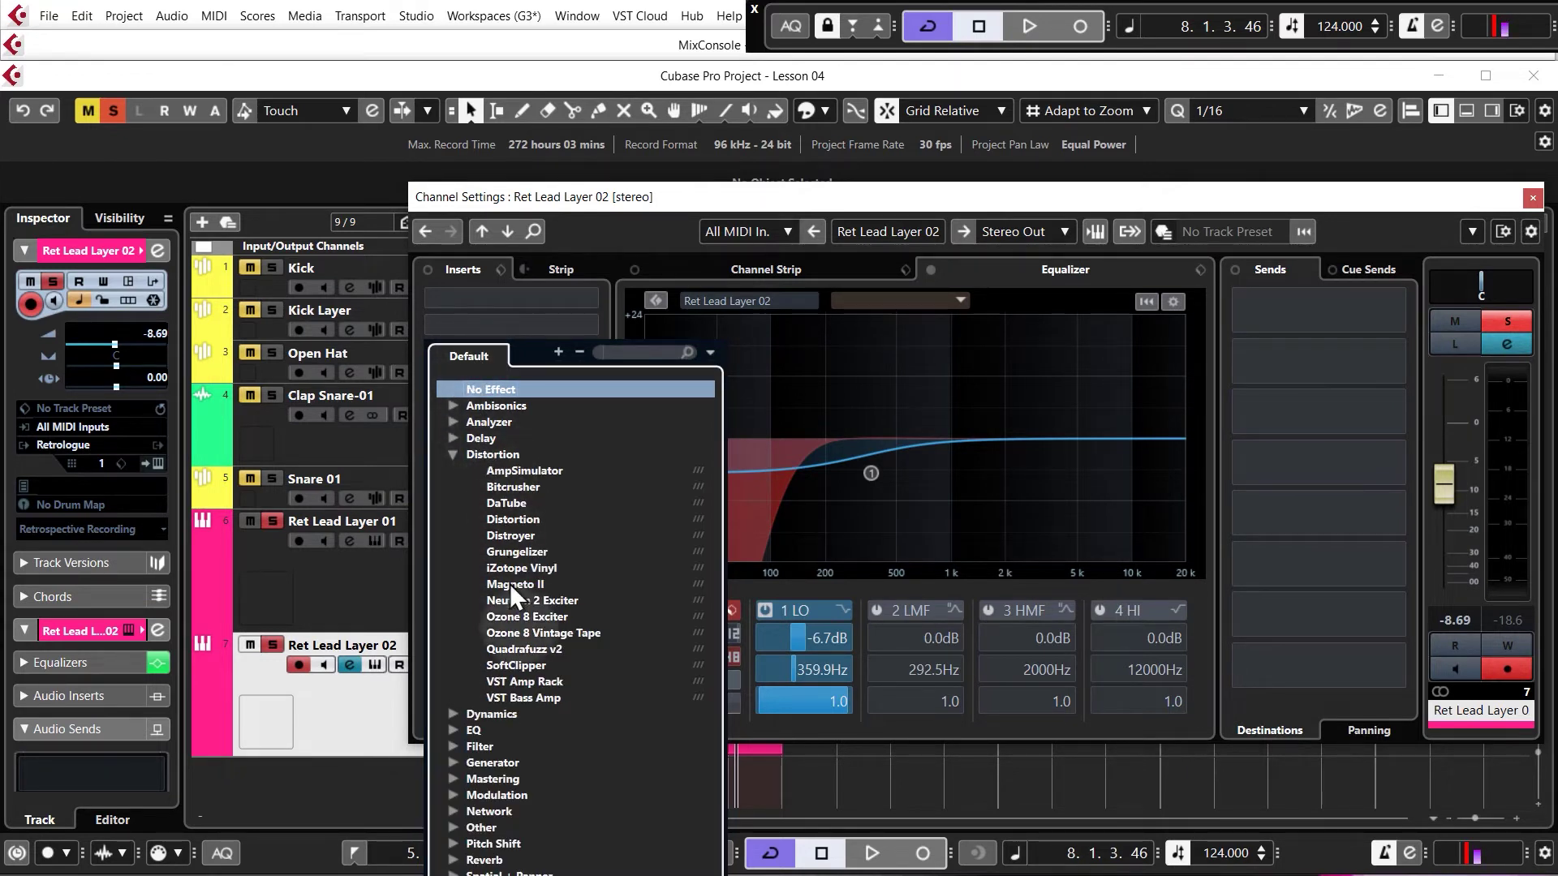
click(528, 649)
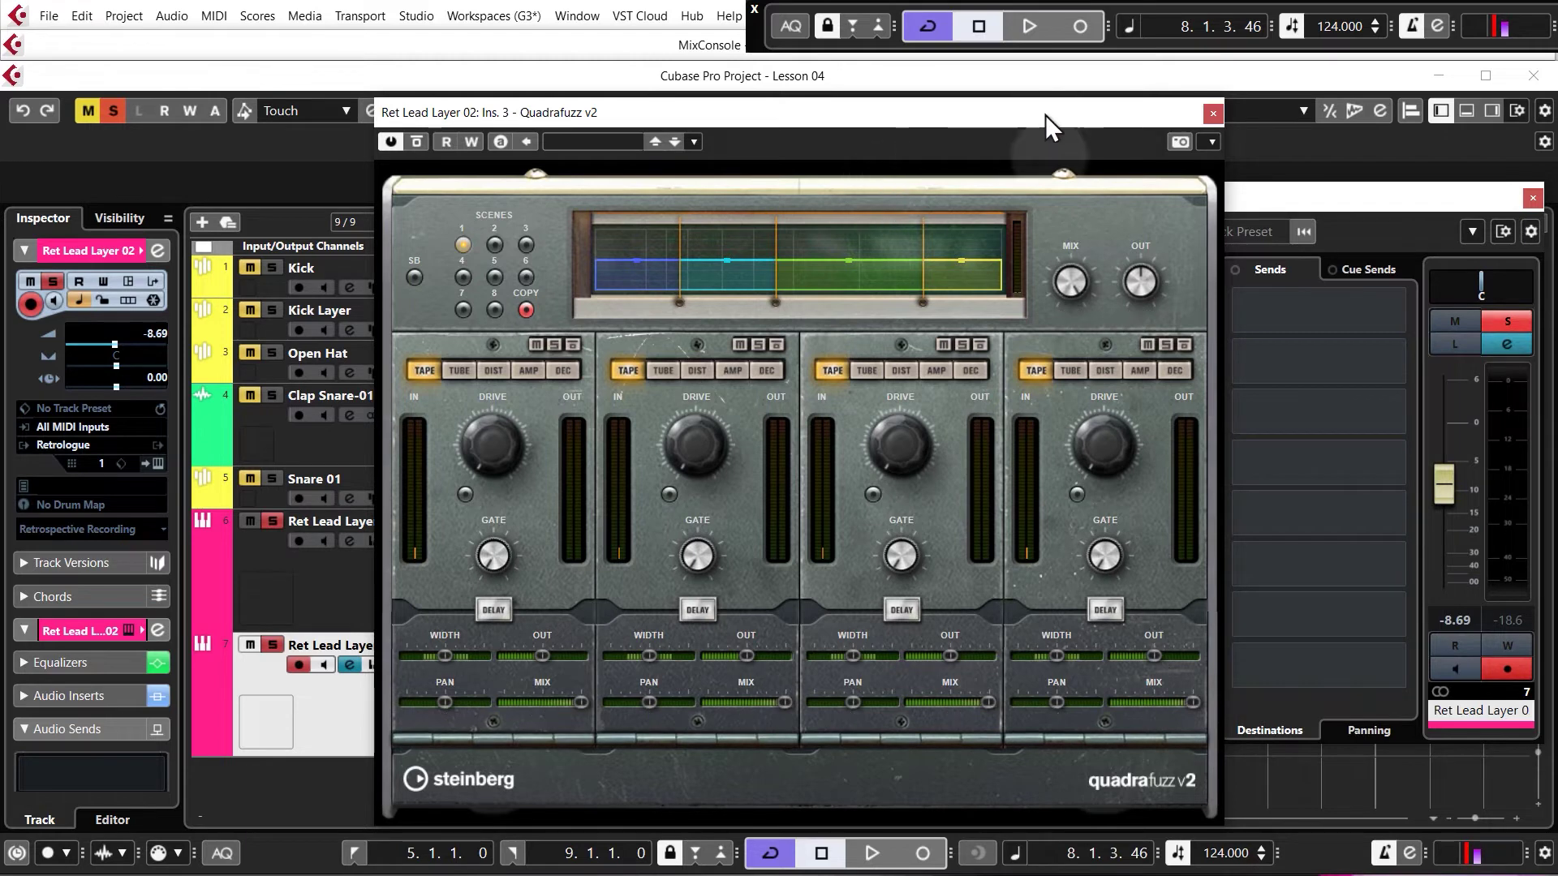
drag(1045, 114, 1220, 697)
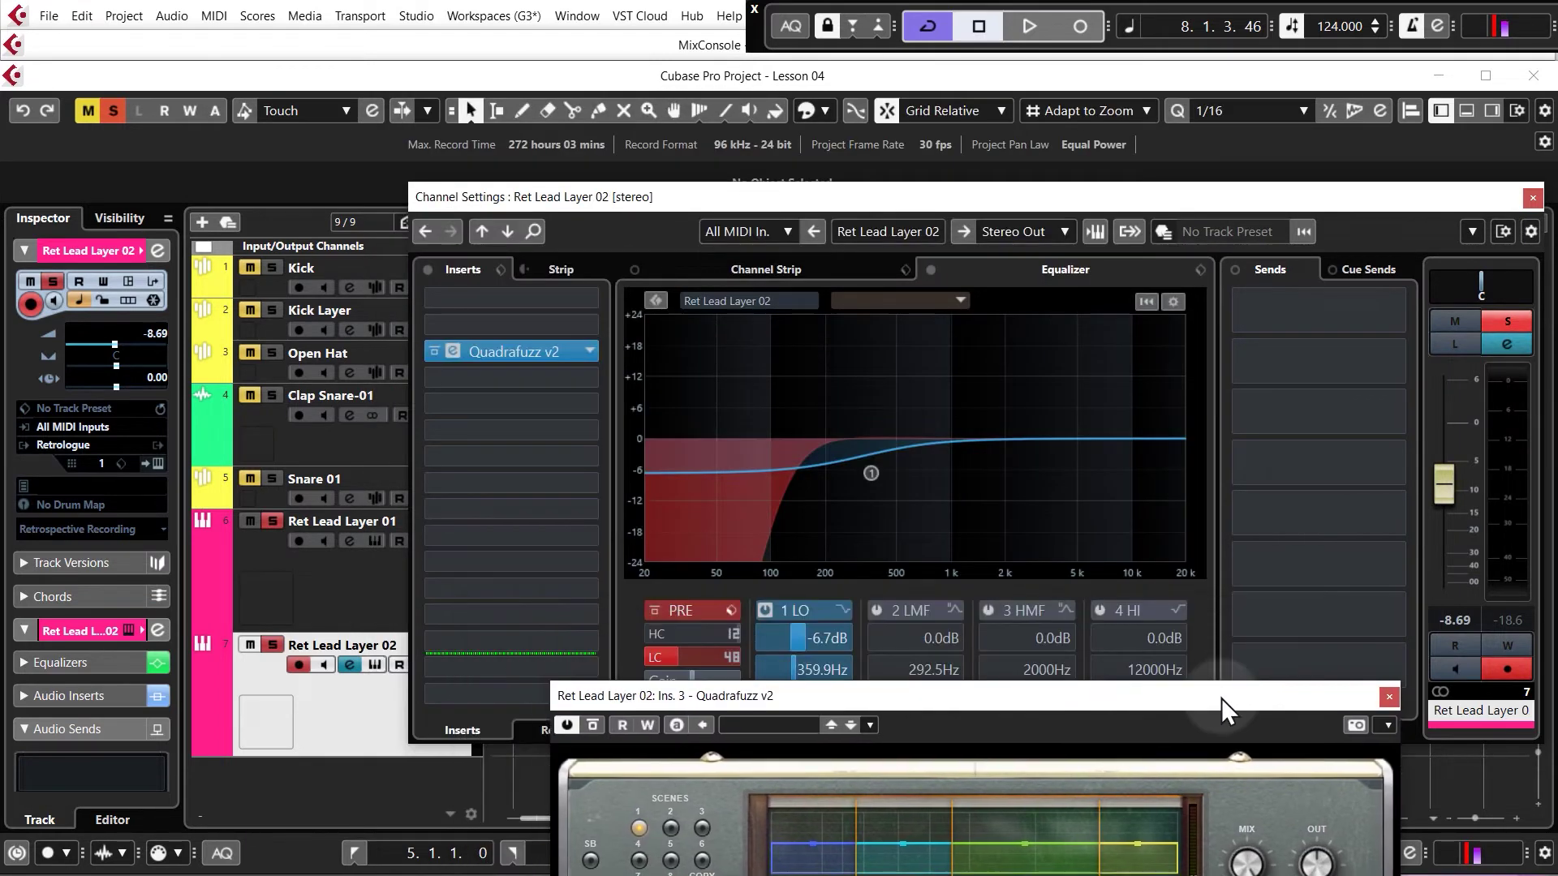
Load HY-MBDrive_x64 into Ret Lead Layer 02's fourth insert slot and bring its window fully into view
click(589, 377)
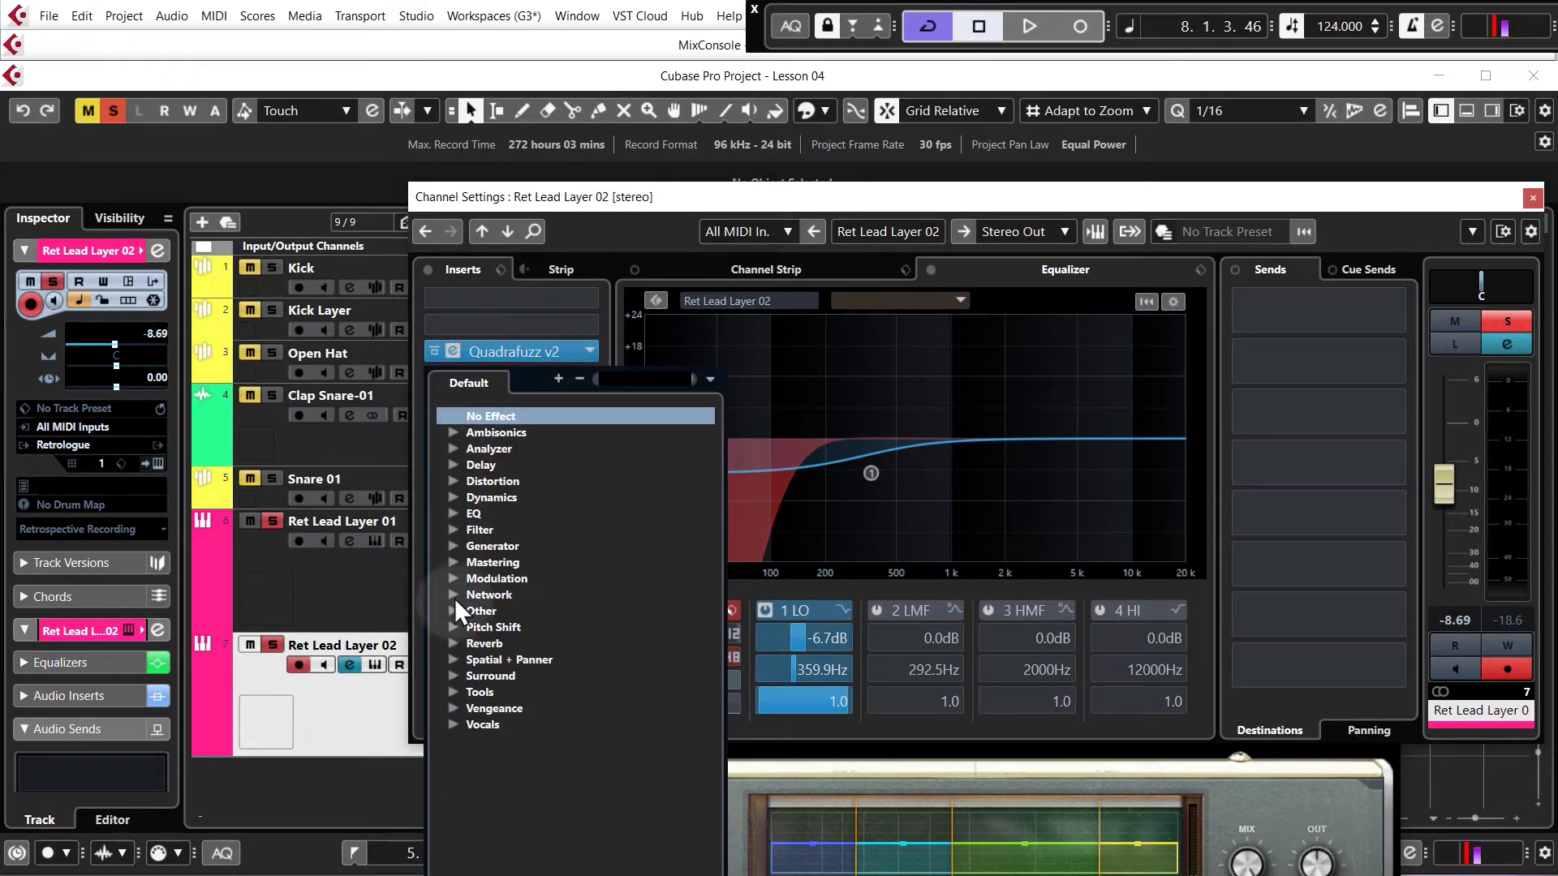
click(453, 610)
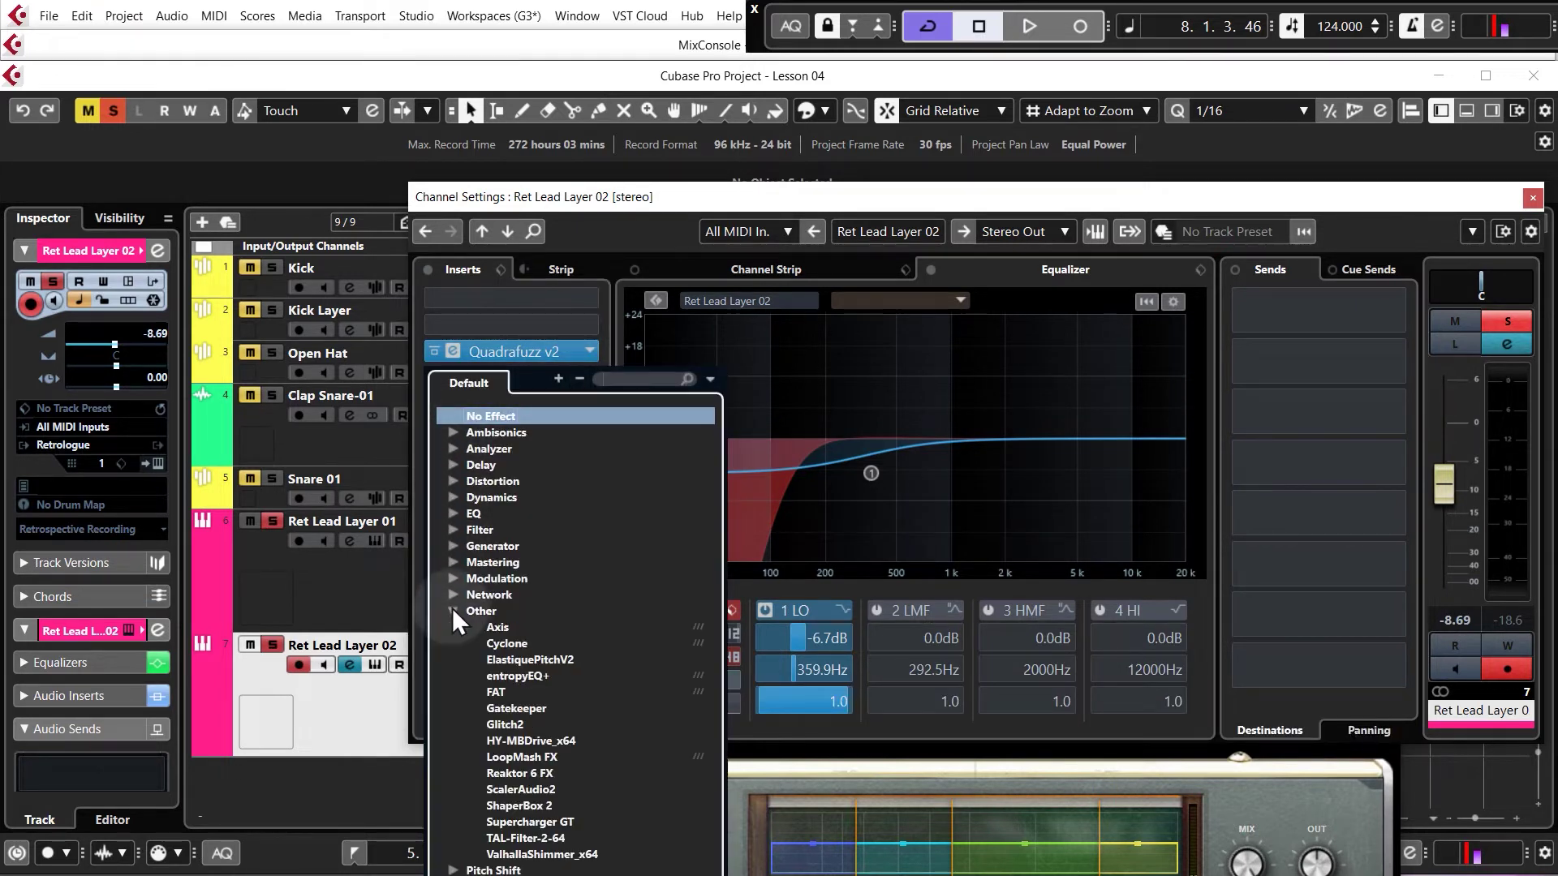
click(524, 742)
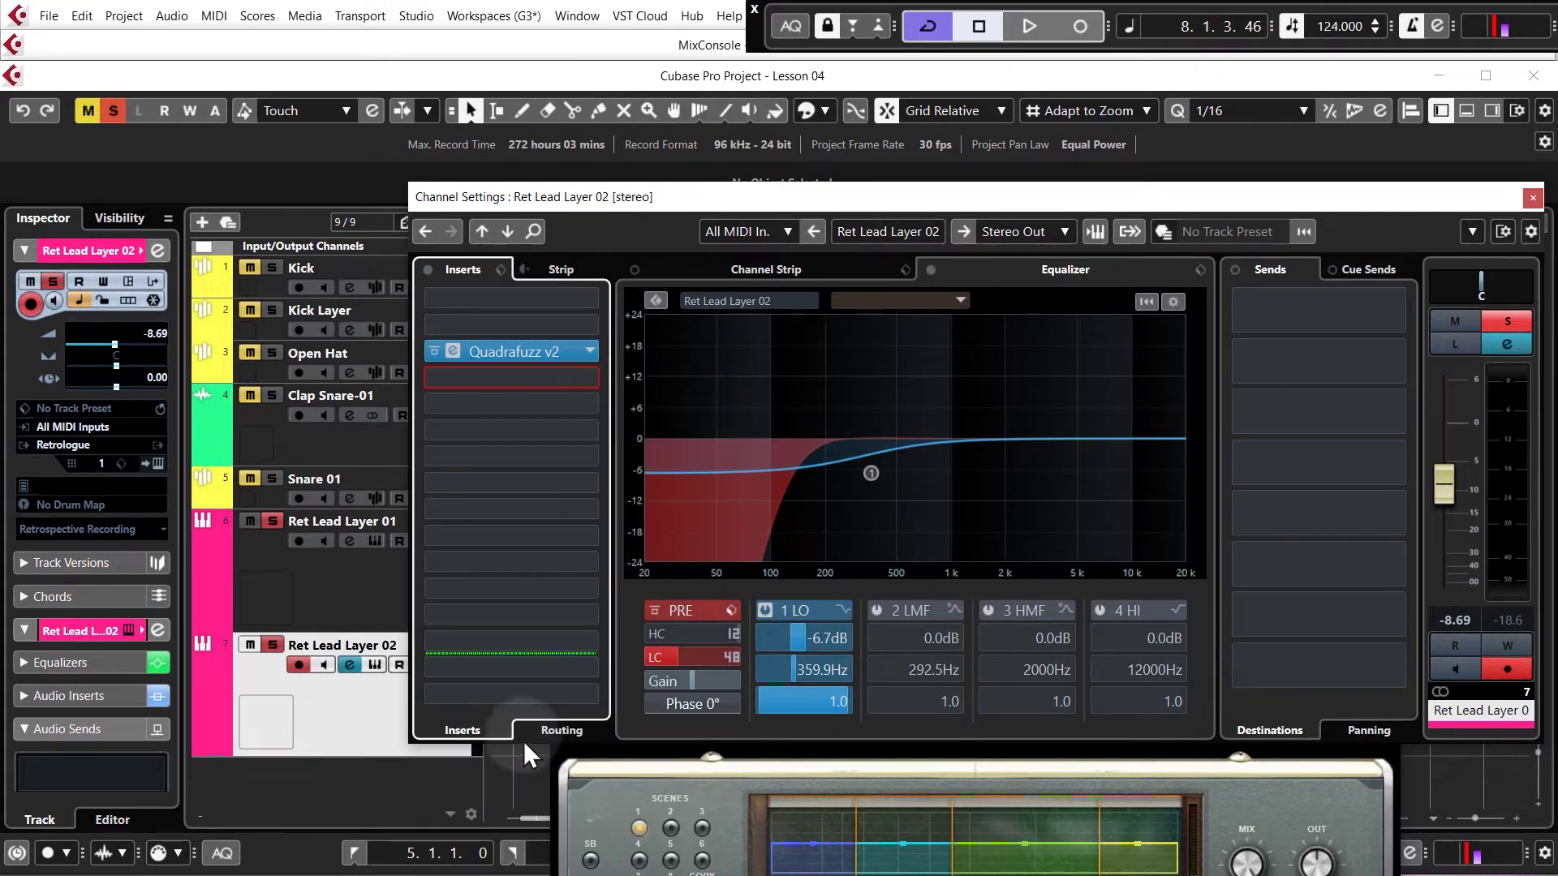
drag(1548, 784, 967, 377)
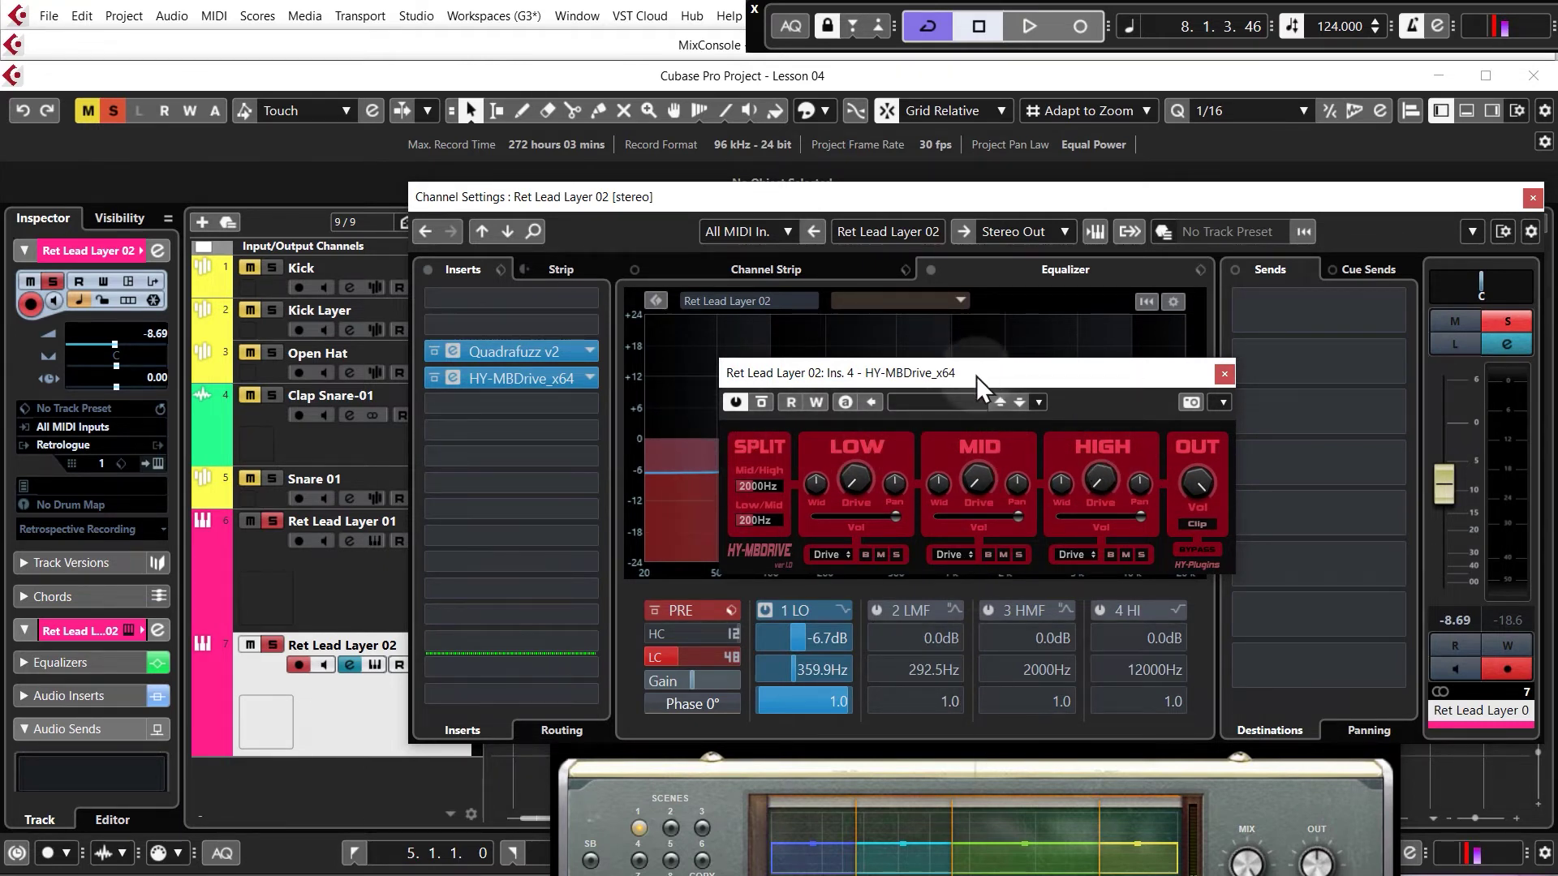
drag(976, 376, 980, 388)
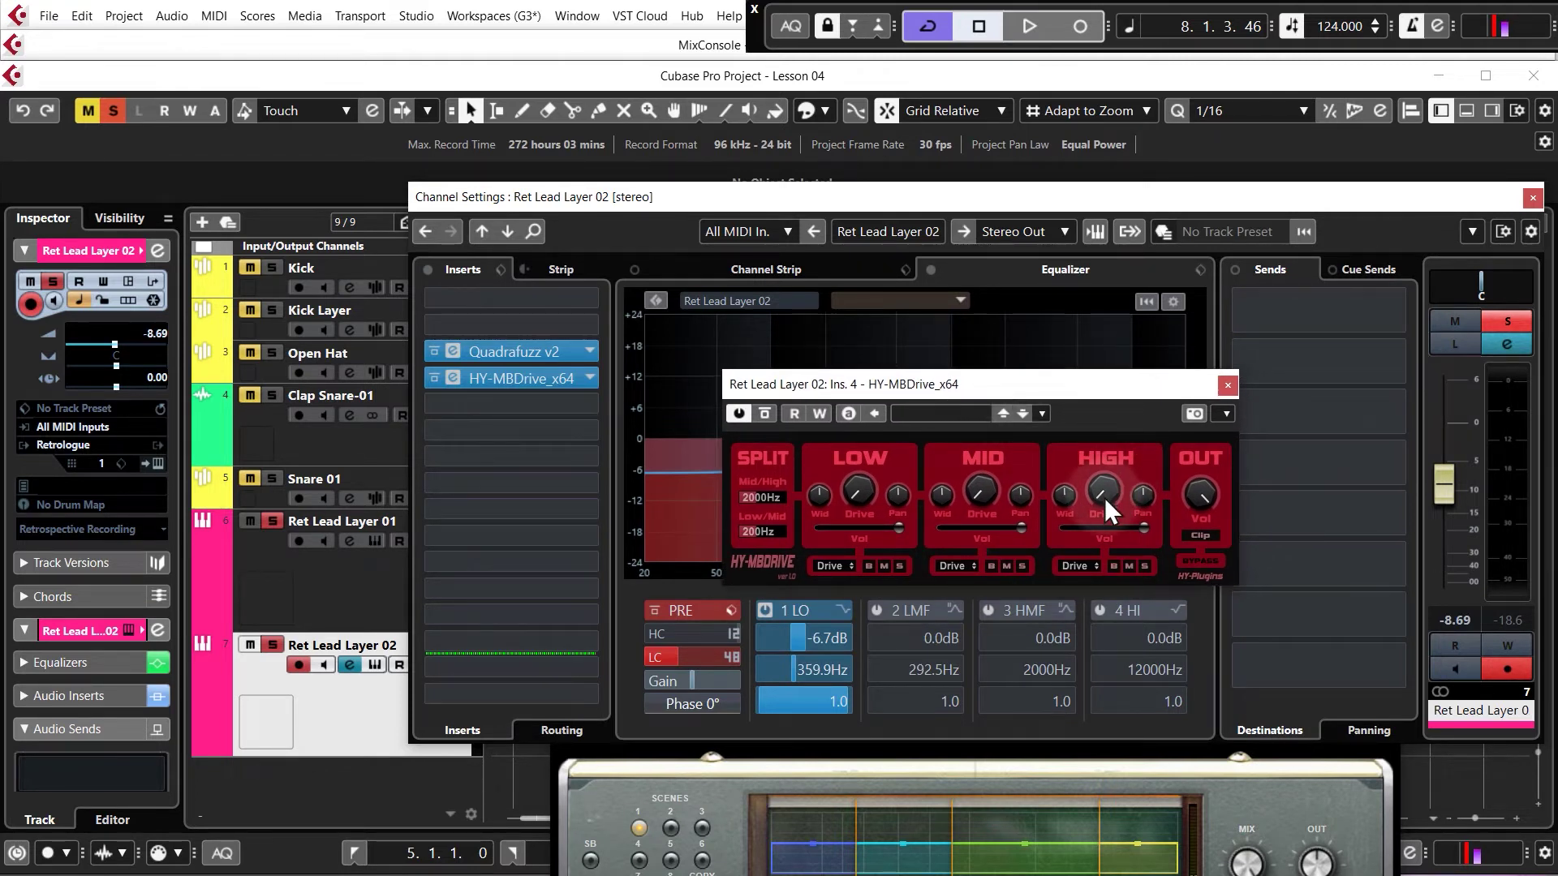
Raise the mid and high band drive in HY-MBDrive slightly while auditioning both lead layers
key(space)
drag(1108, 495, 1109, 467)
drag(989, 490, 996, 442)
mouse_move(1103, 490)
mouse_down()
mouse_move(1104, 383)
mouse_move(1092, 489)
mouse_move(1109, 494)
mouse_up()
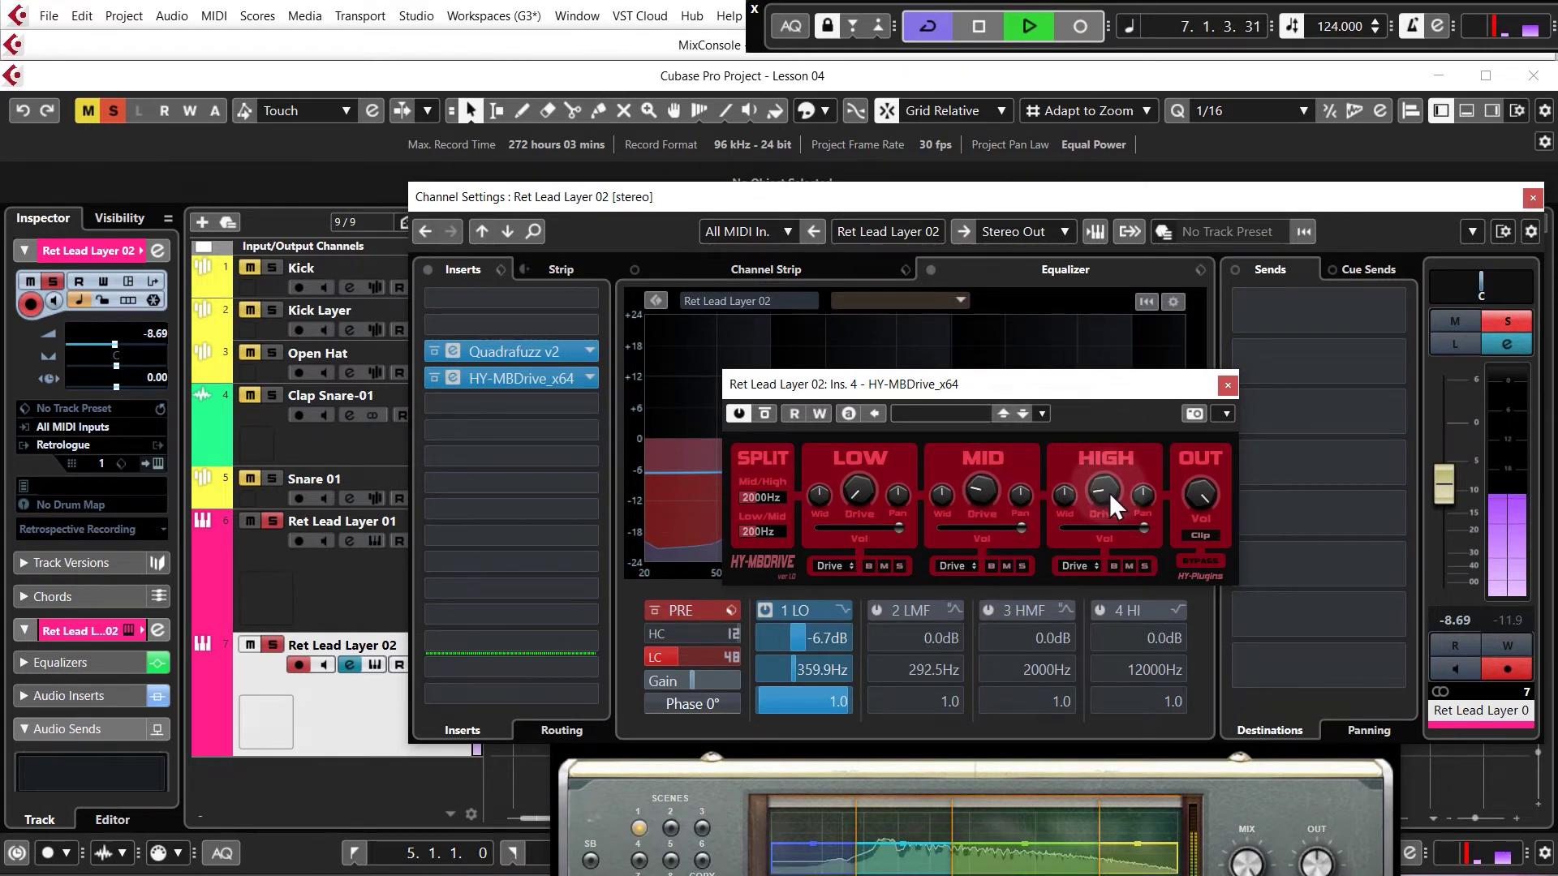
key(space)
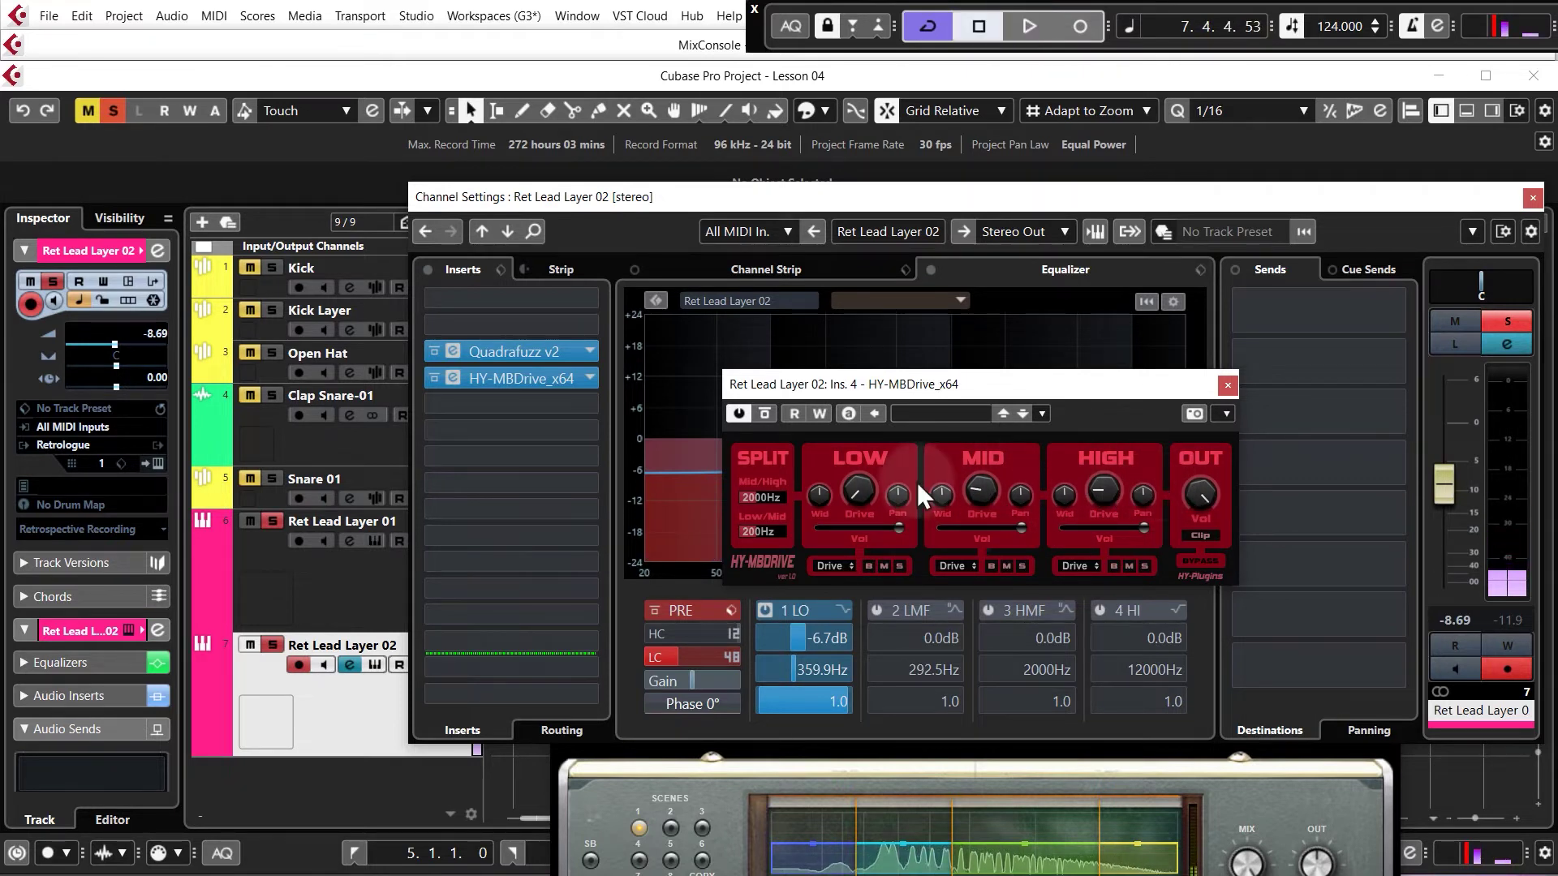
key(space)
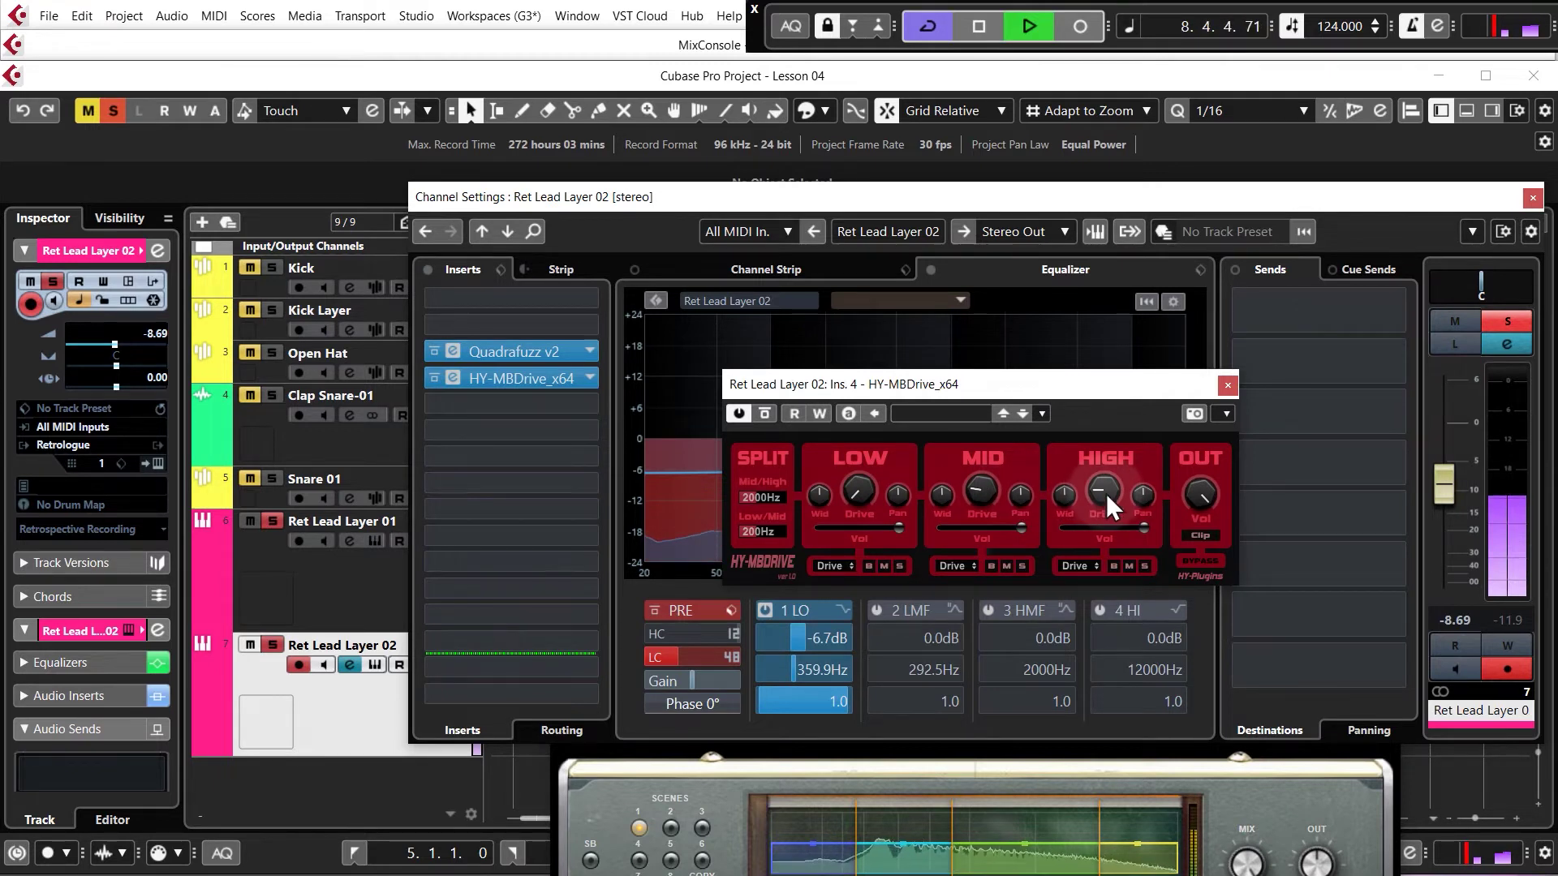
key(space)
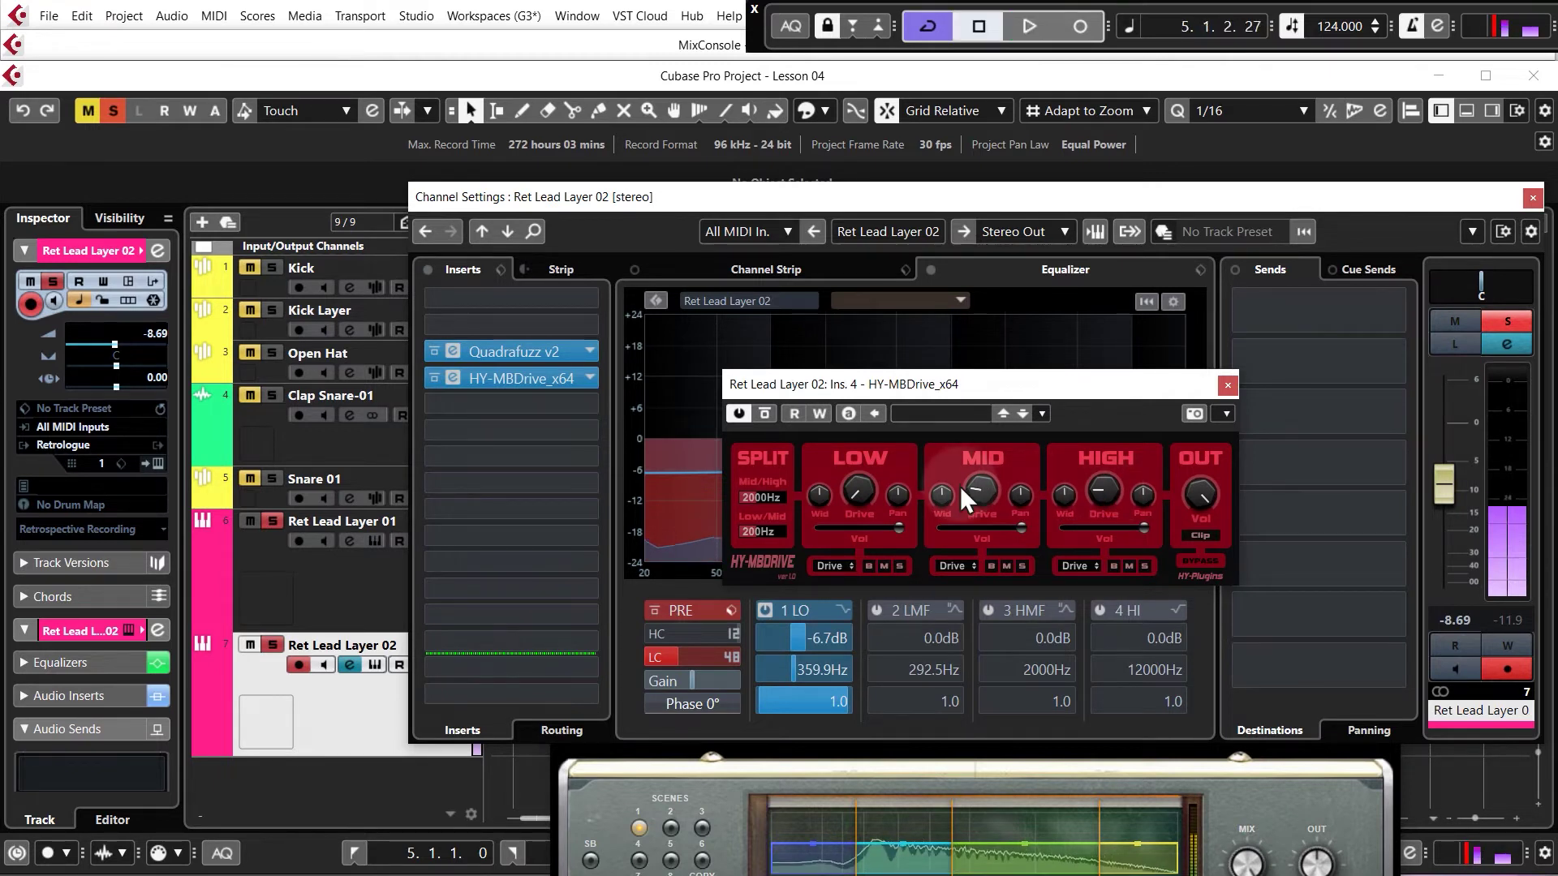
Close HY-MBDrive and remove it from Ret Lead Layer 02's fourth insert slot
click(1228, 386)
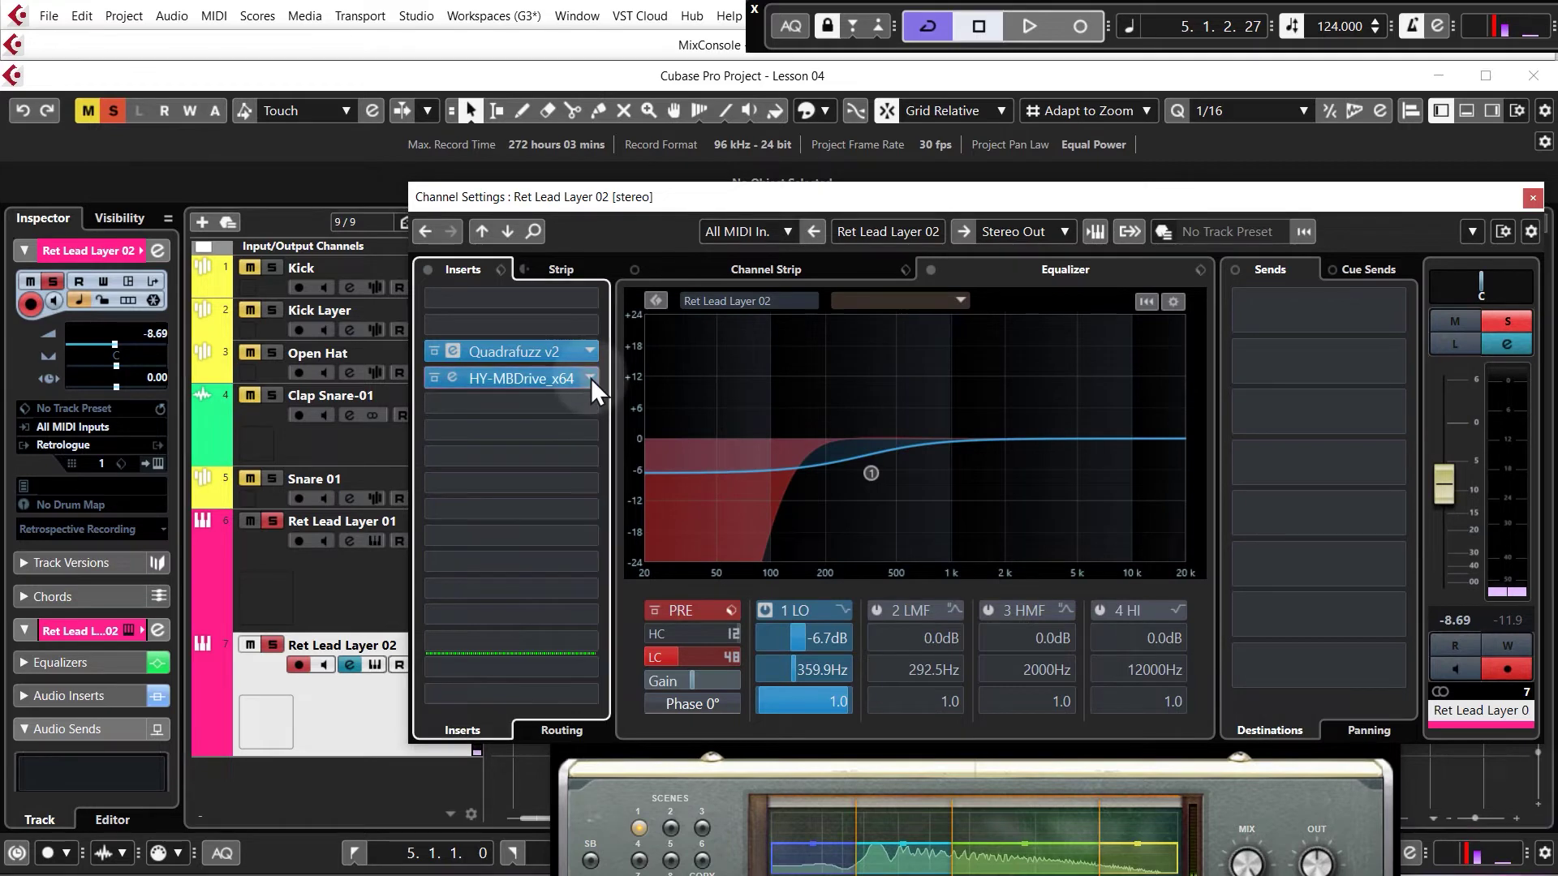
click(590, 378)
click(498, 409)
Set Quadrafuzz v2's tape drive to 1.2 on the second band, 2.2 on the third and 3.5 on the fourth during playback
click(1352, 752)
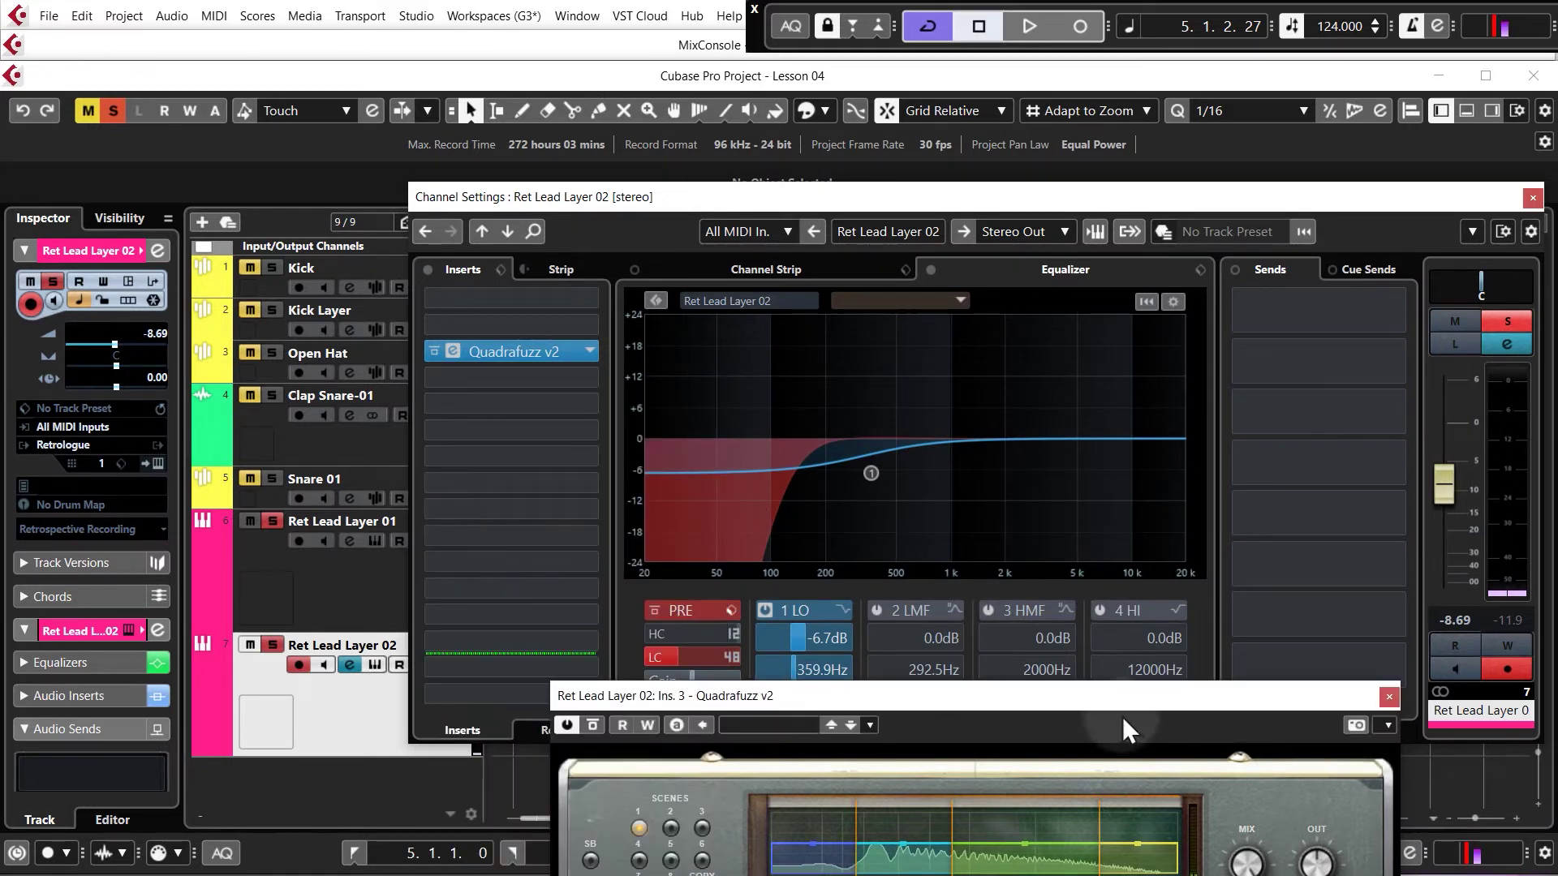
drag(1122, 699, 963, 123)
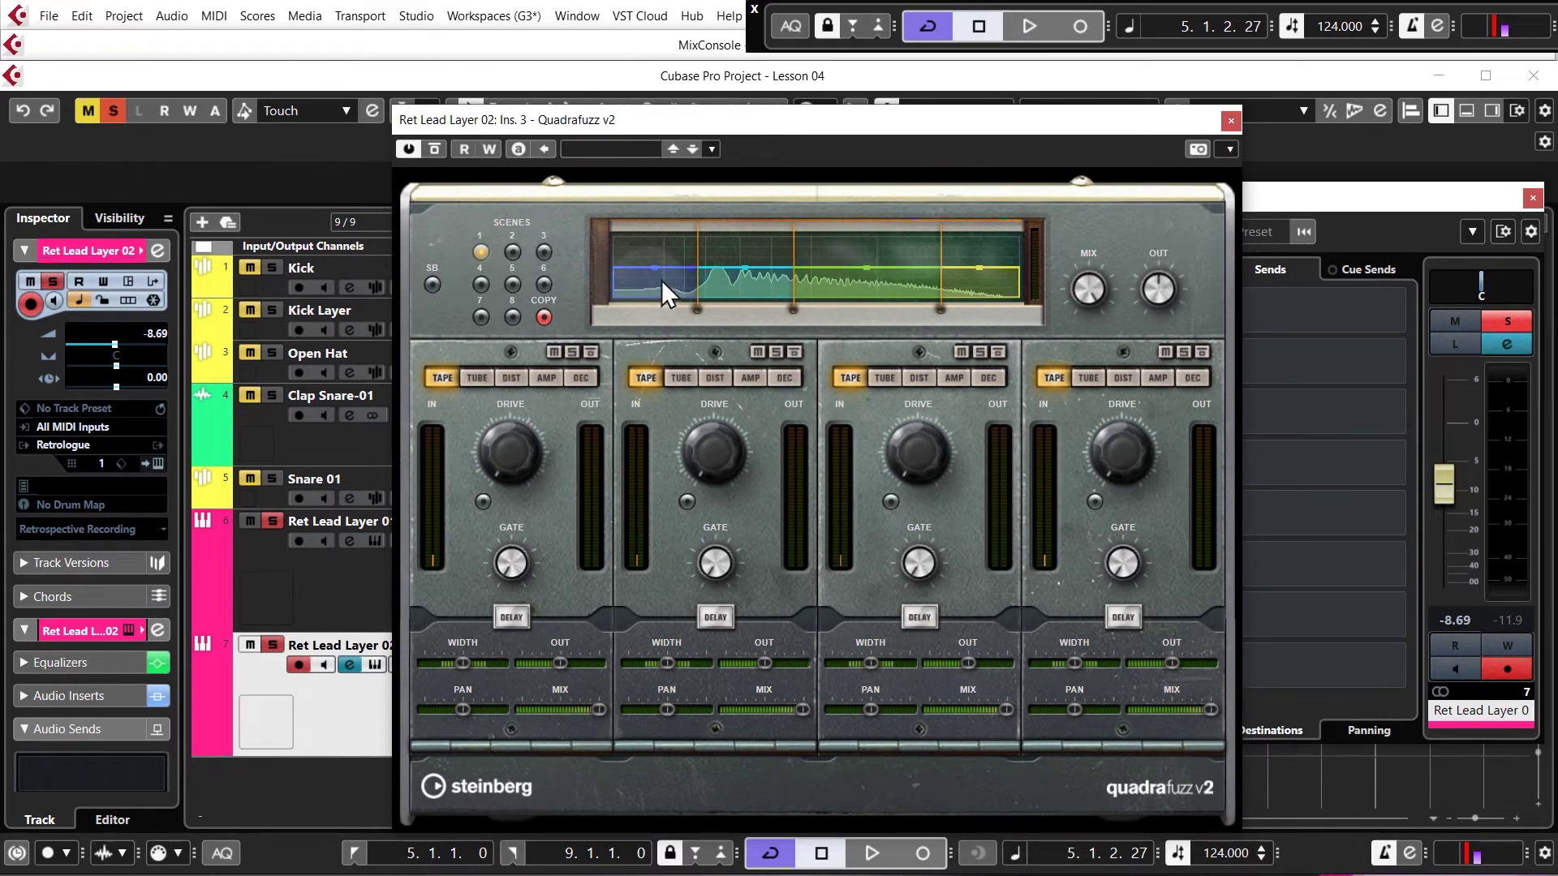
key(space)
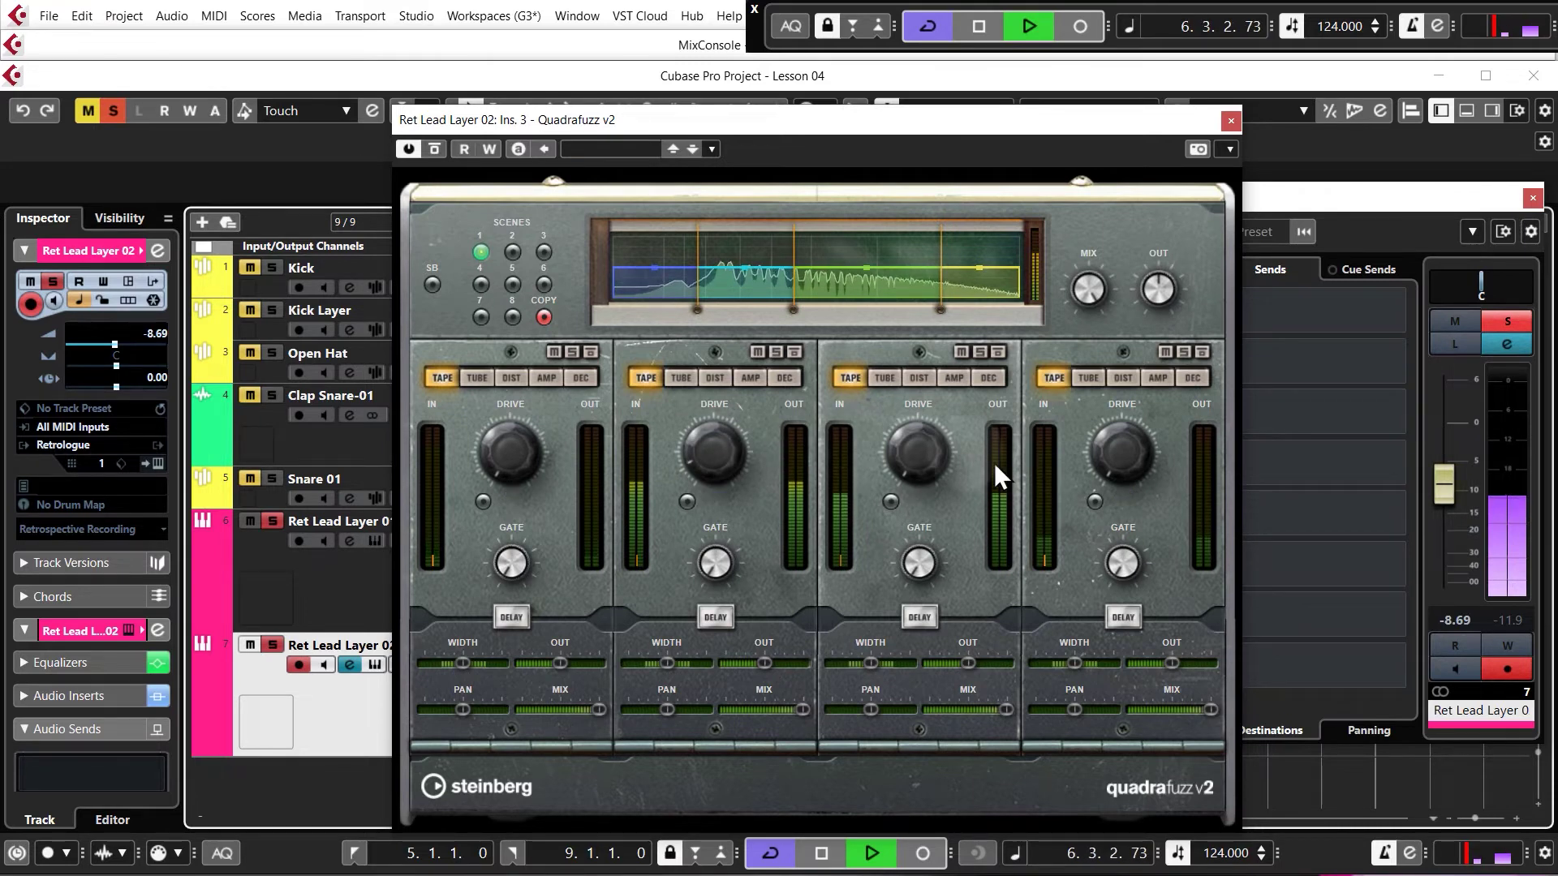
key(space)
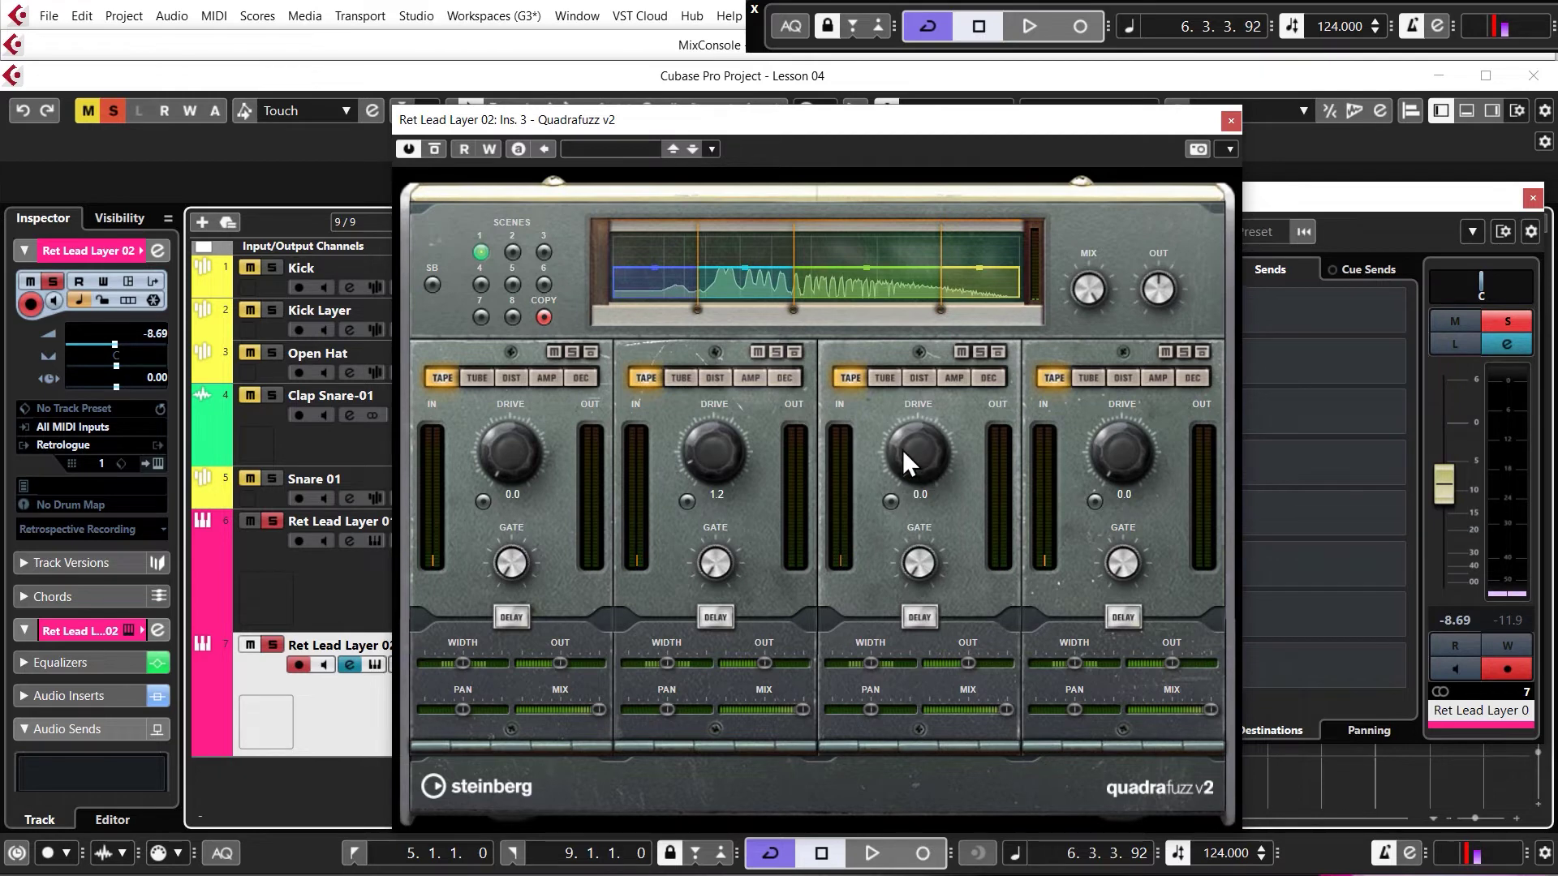
mouse_move(918, 459)
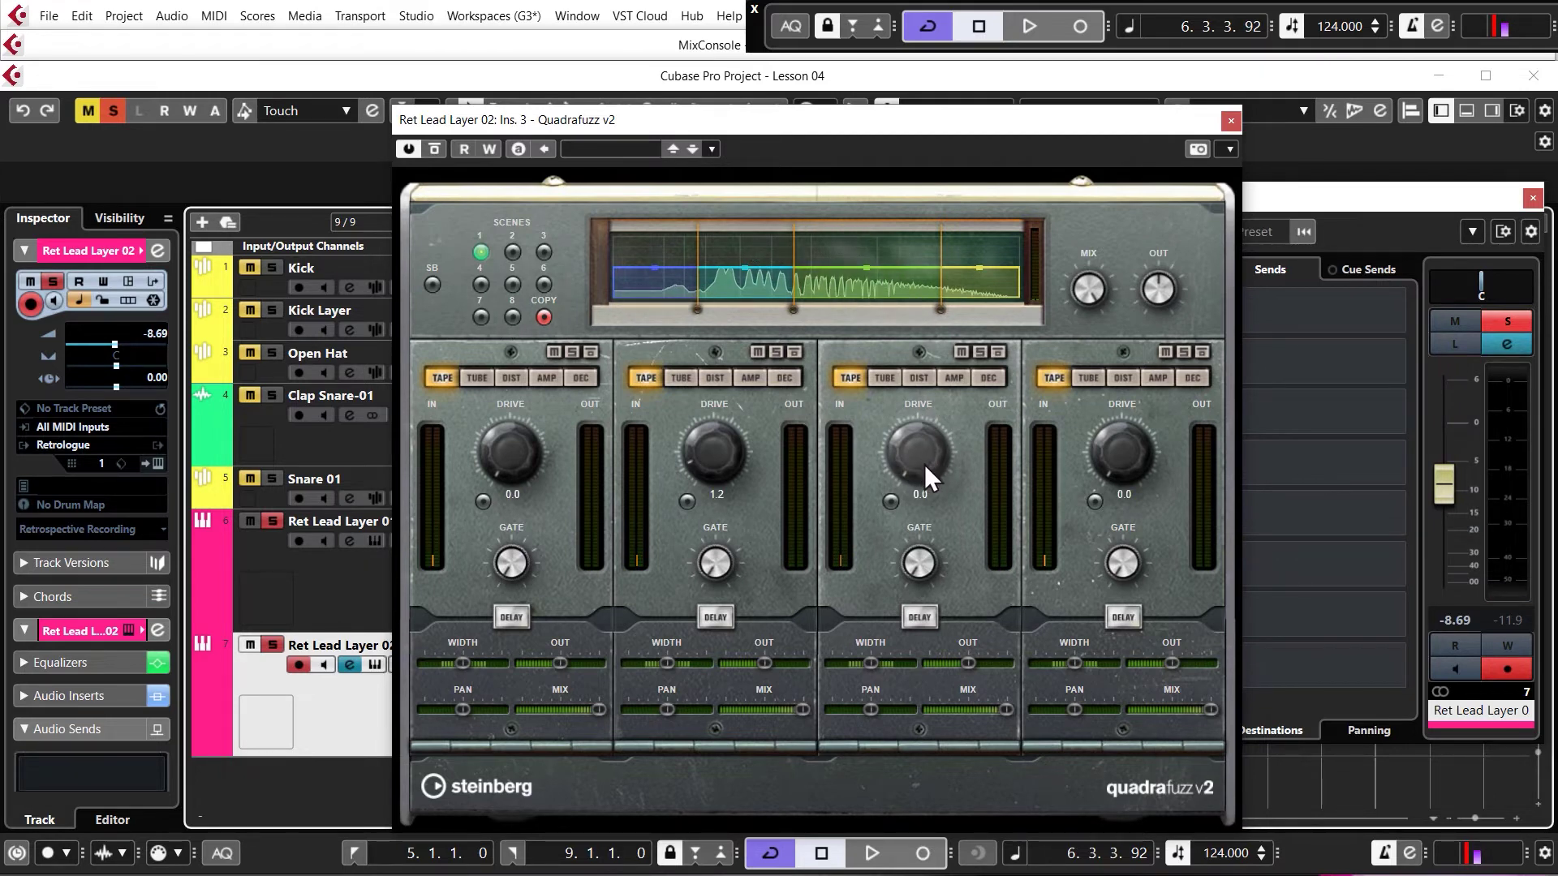
key(space)
drag(927, 464, 924, 417)
drag(1083, 454, 1123, 388)
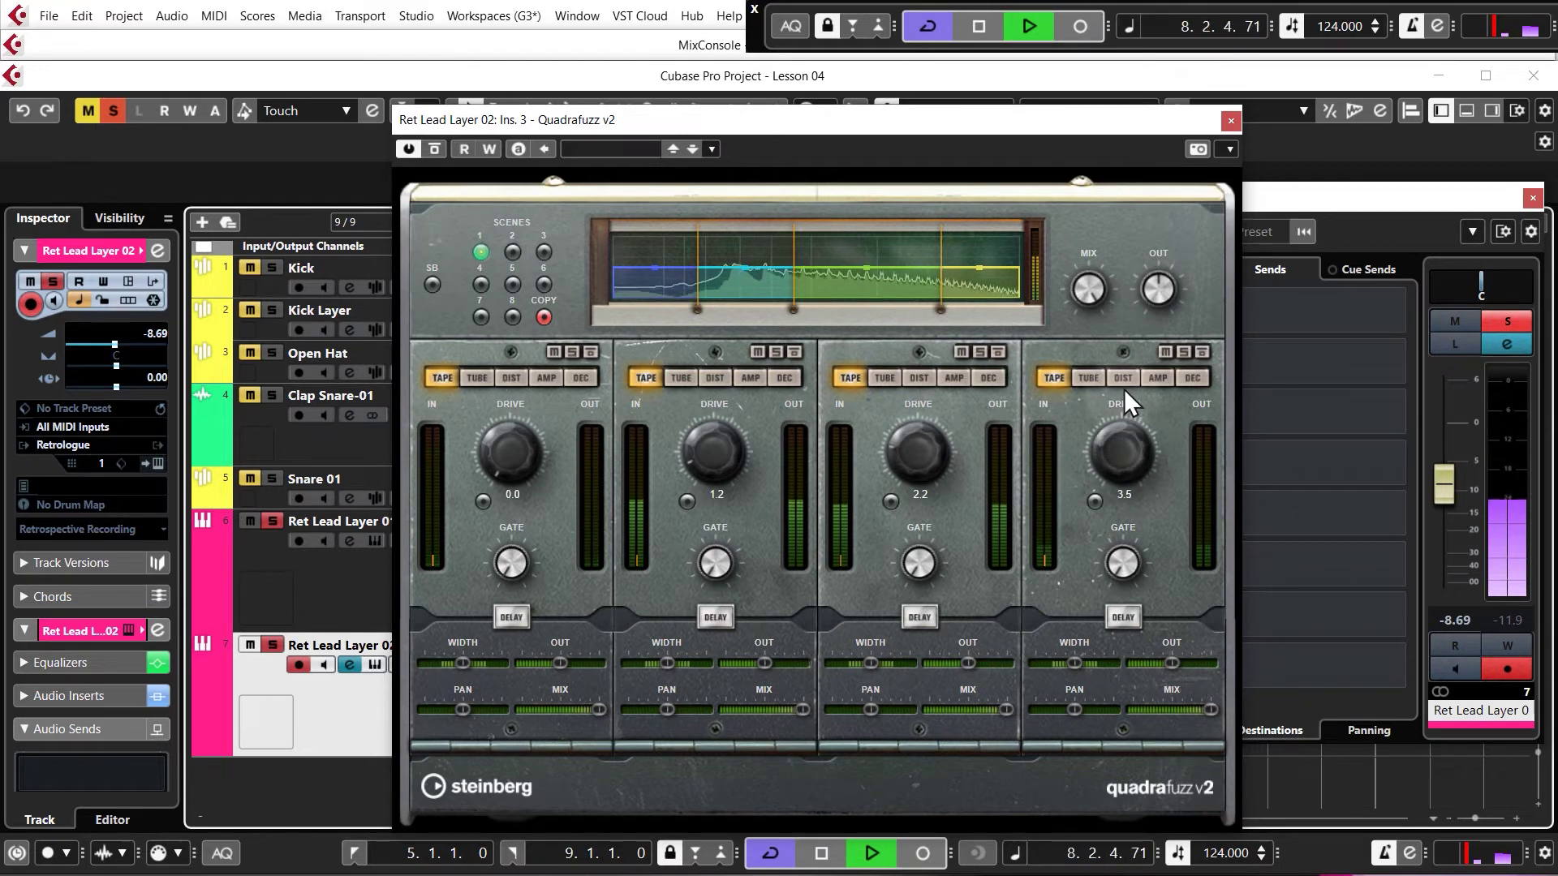
Compare the lead sound with Quadrafuzz v2 bypassed and active, stop playback and close the plug-in window
click(434, 148)
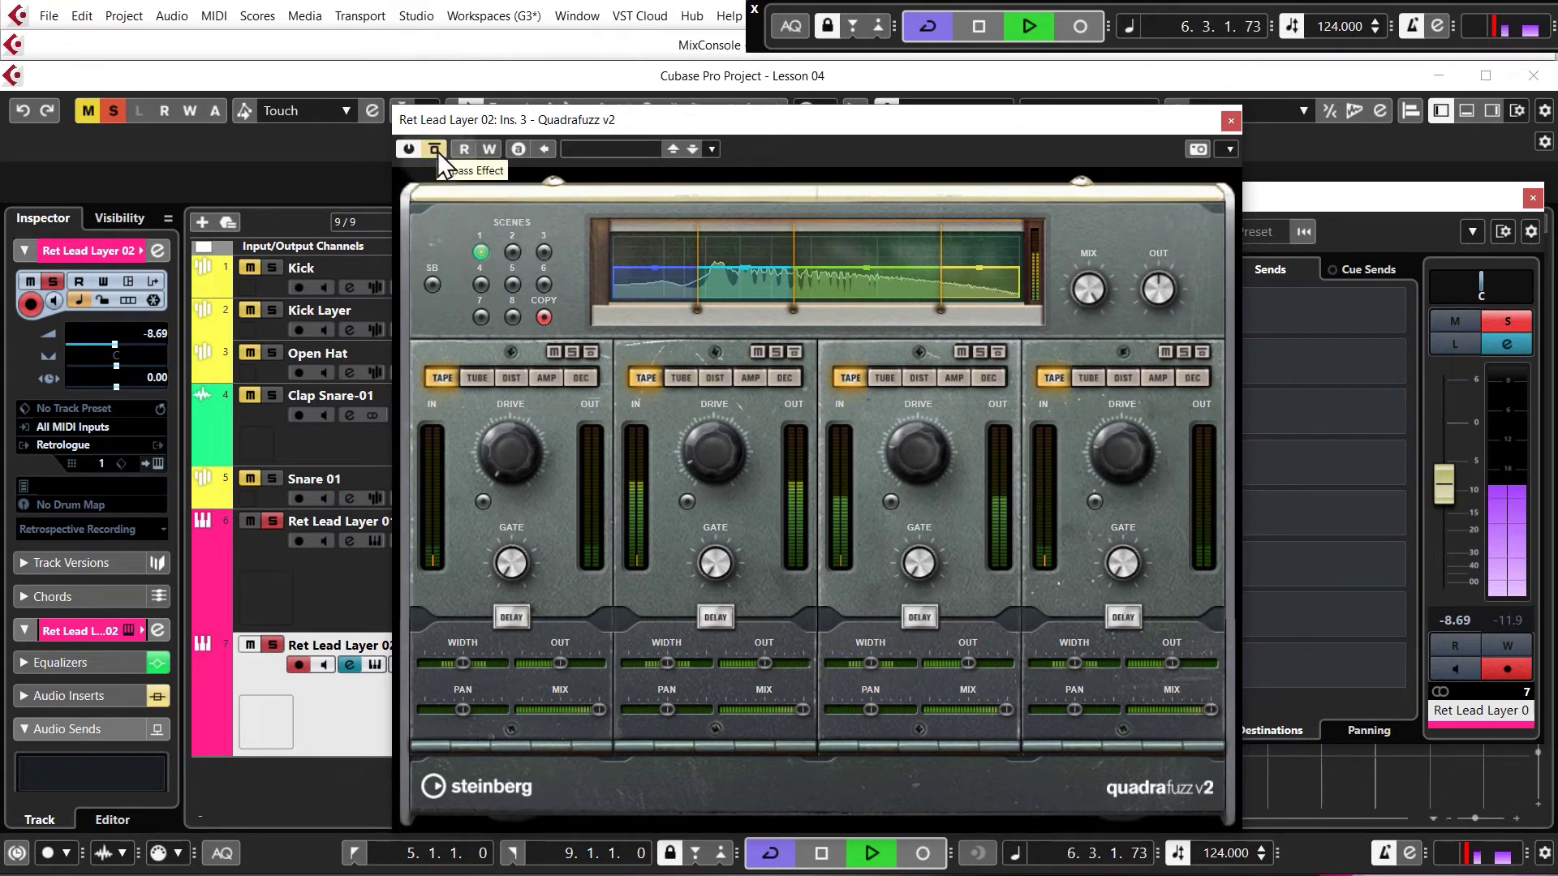
click(435, 149)
key(space)
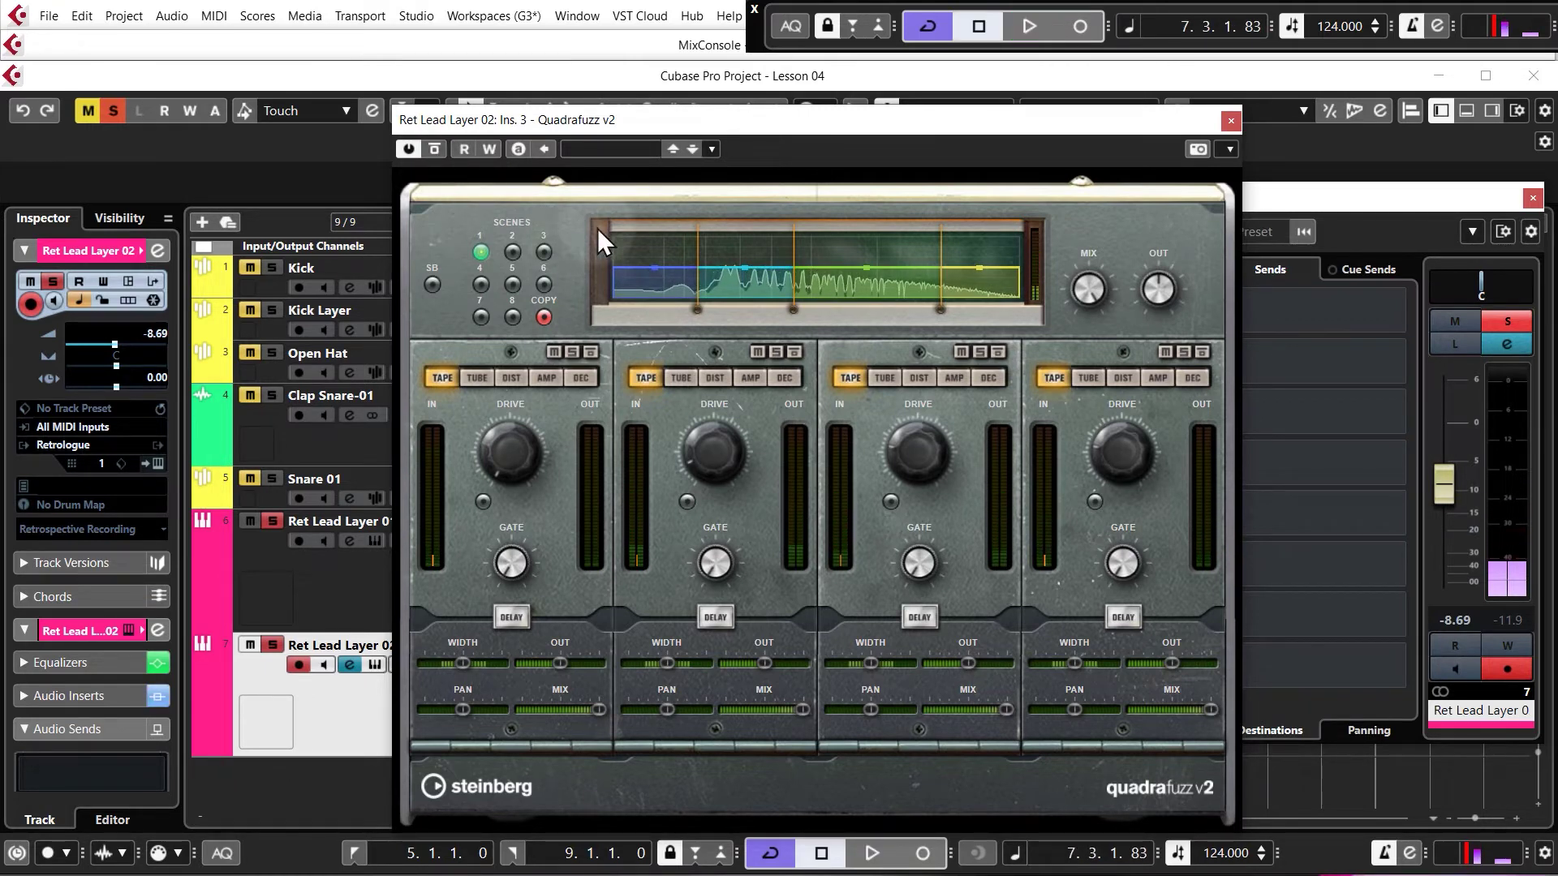
click(1231, 120)
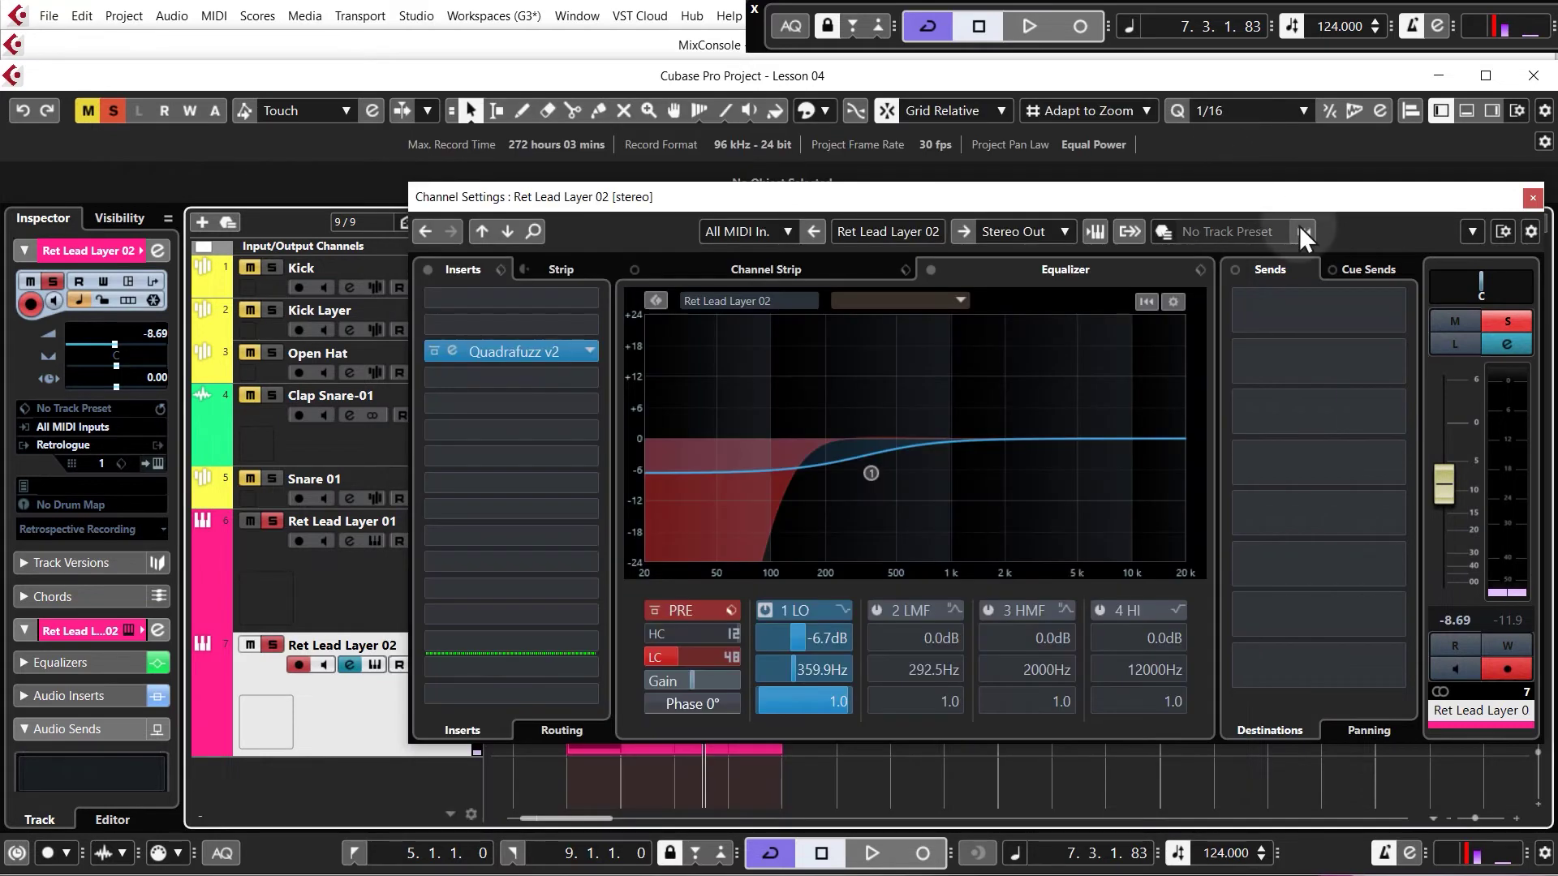
Unsolo both Retrologue lead layers, close the channel settings and audition the full mix from bar 5
click(1506, 323)
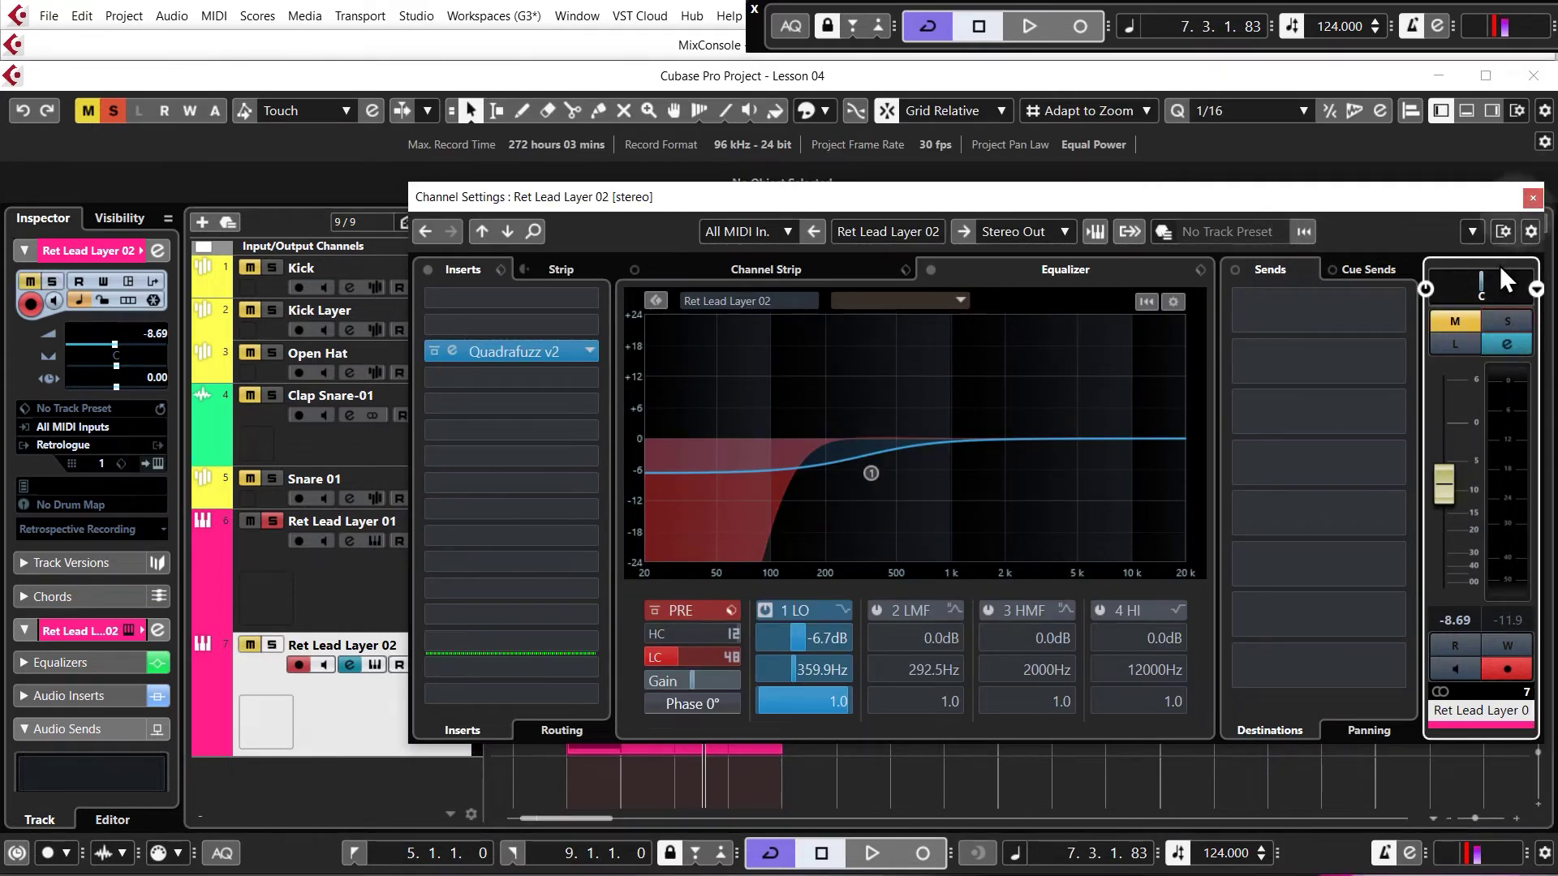
click(1533, 198)
click(273, 521)
click(560, 239)
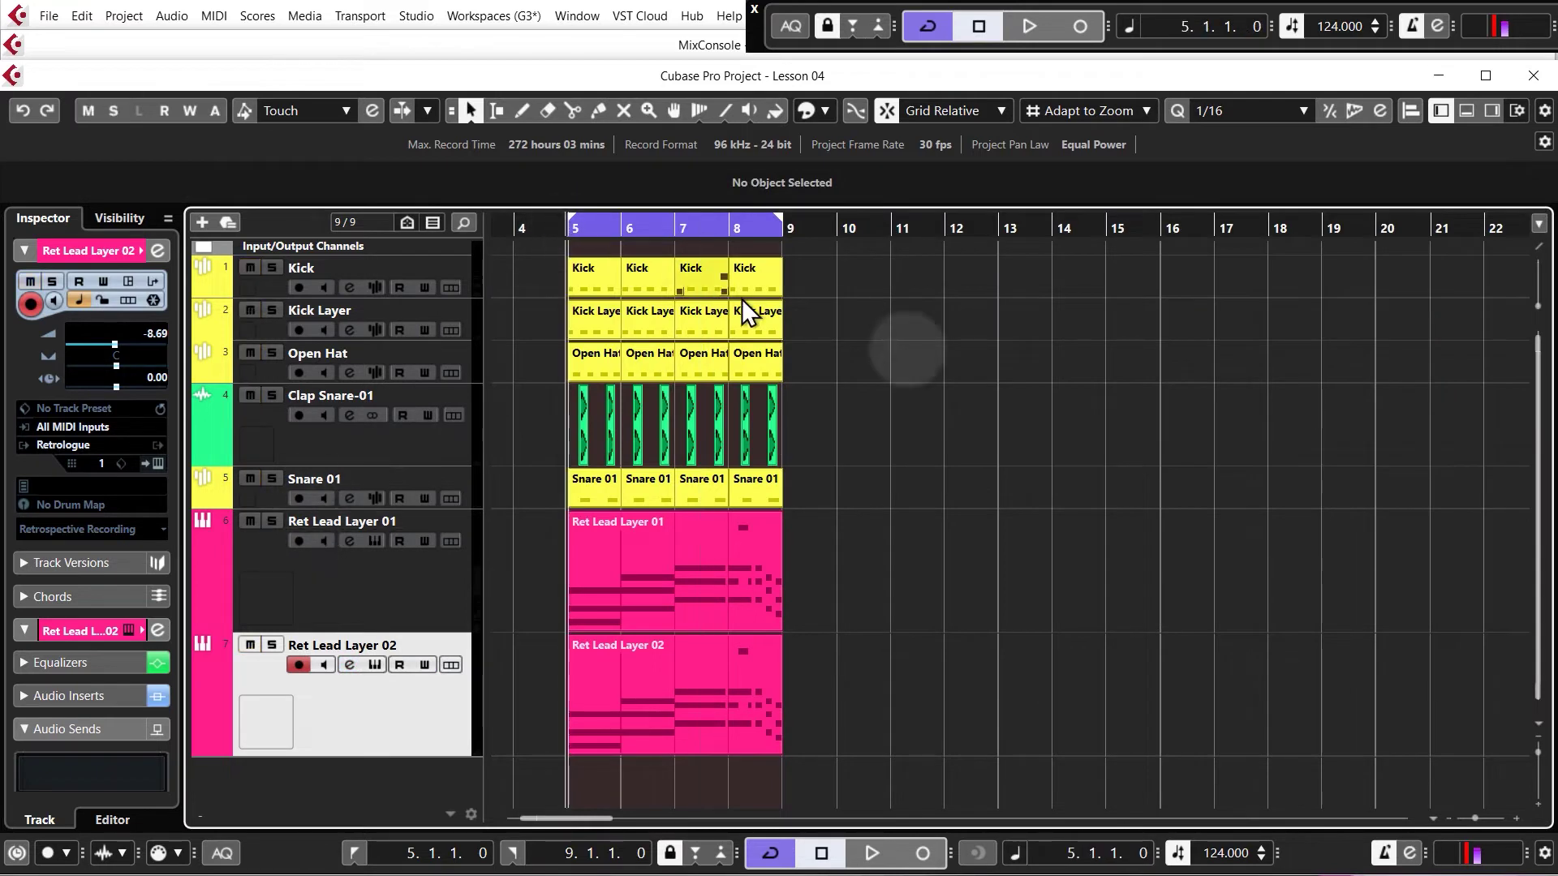
key(space)
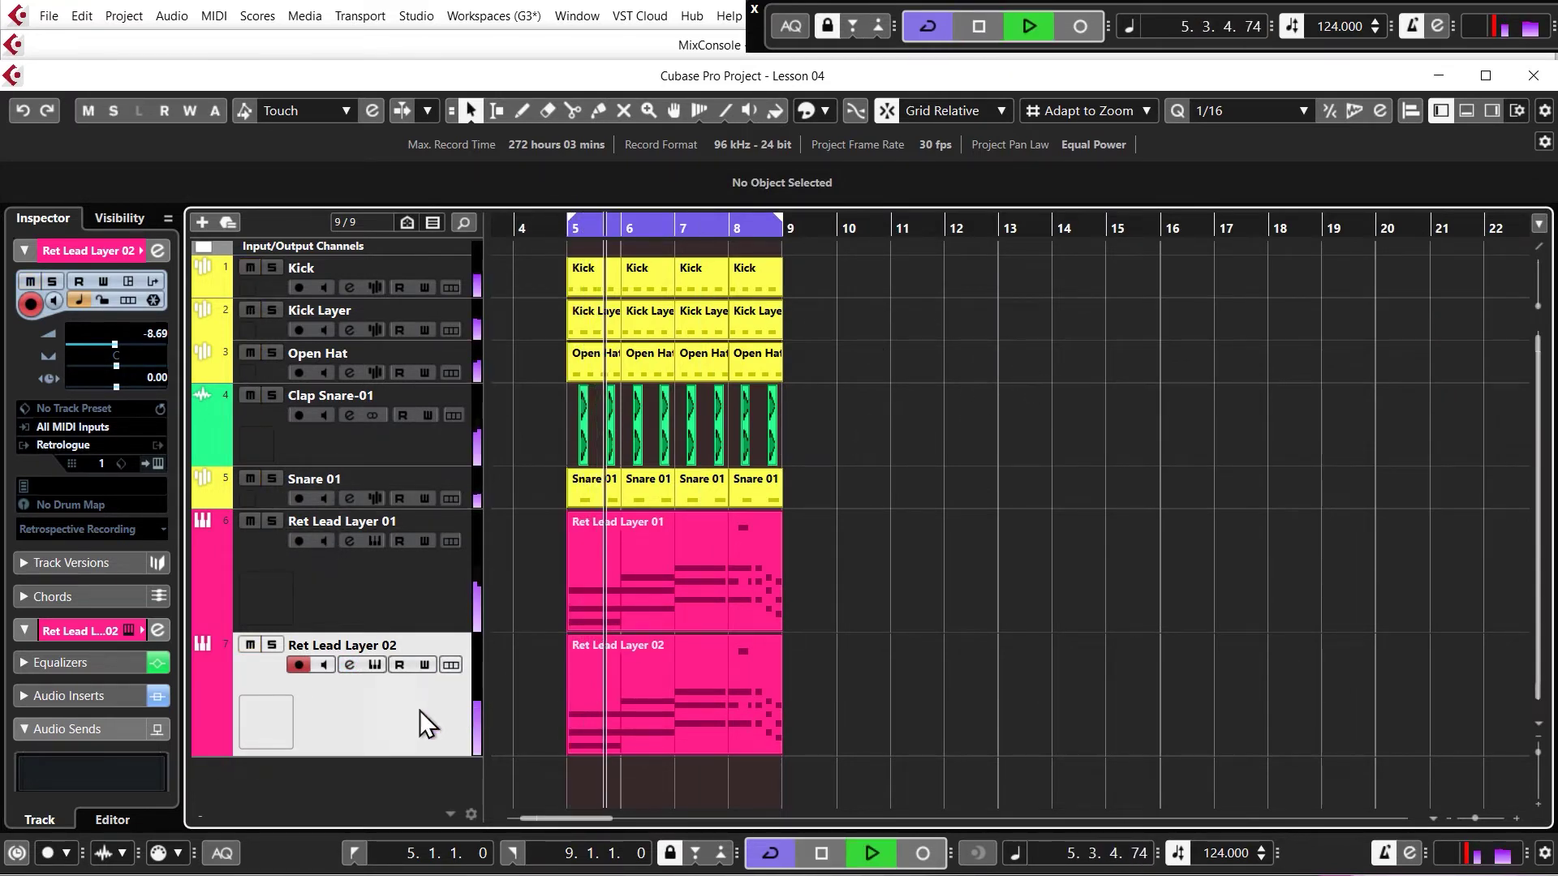
key(space)
Balance the lead levels against the drums, setting Ret Lead Layer 01 to -21.1 and Ret Lead Layer 02 to -11.0
drag(149, 334, 150, 338)
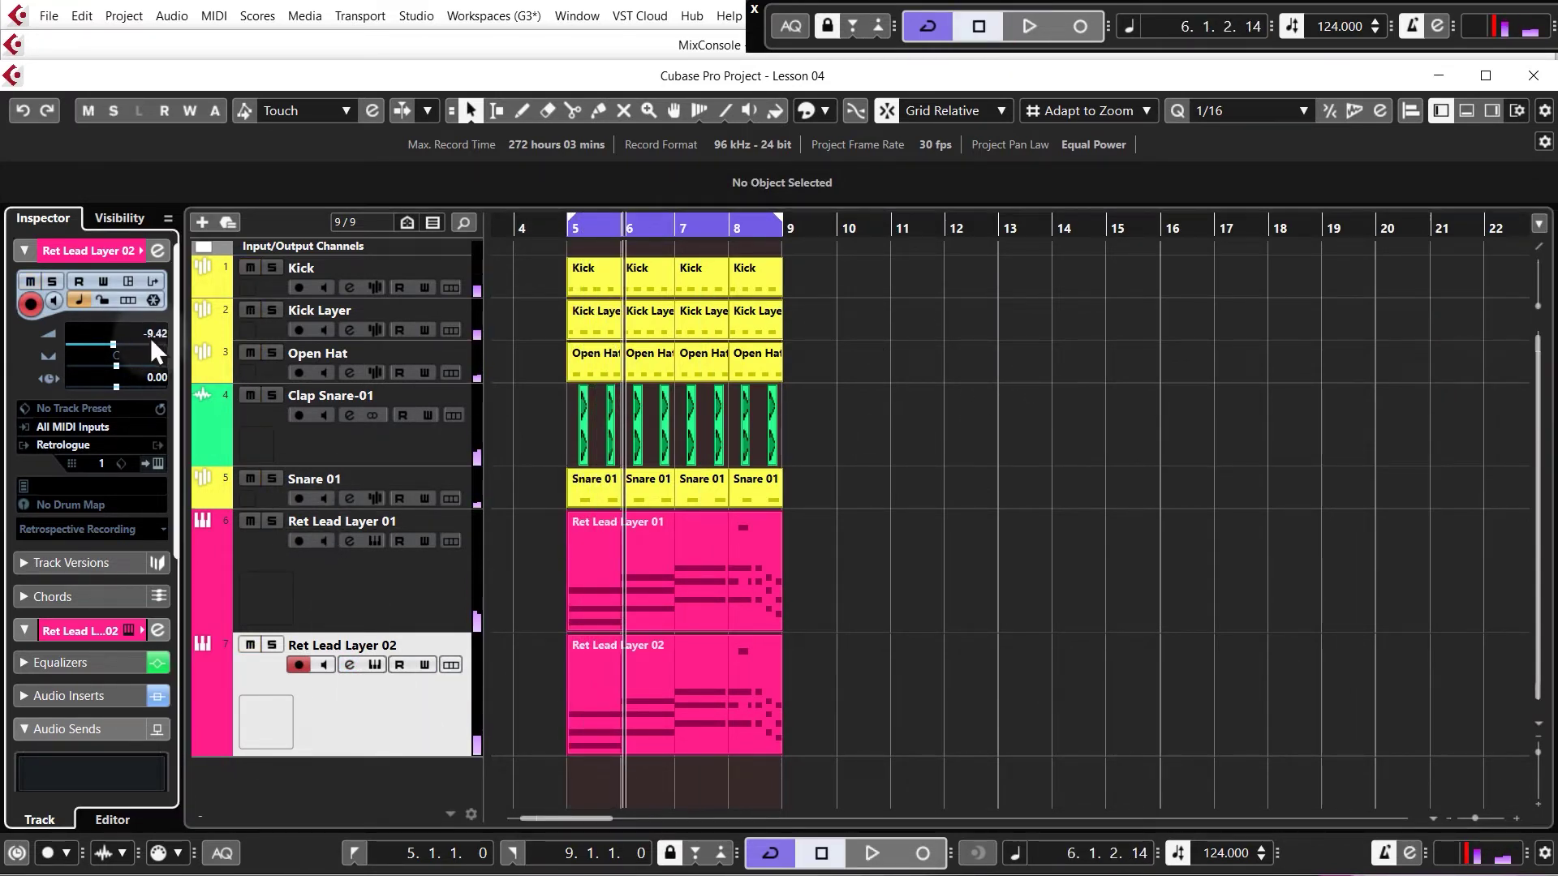
key(space)
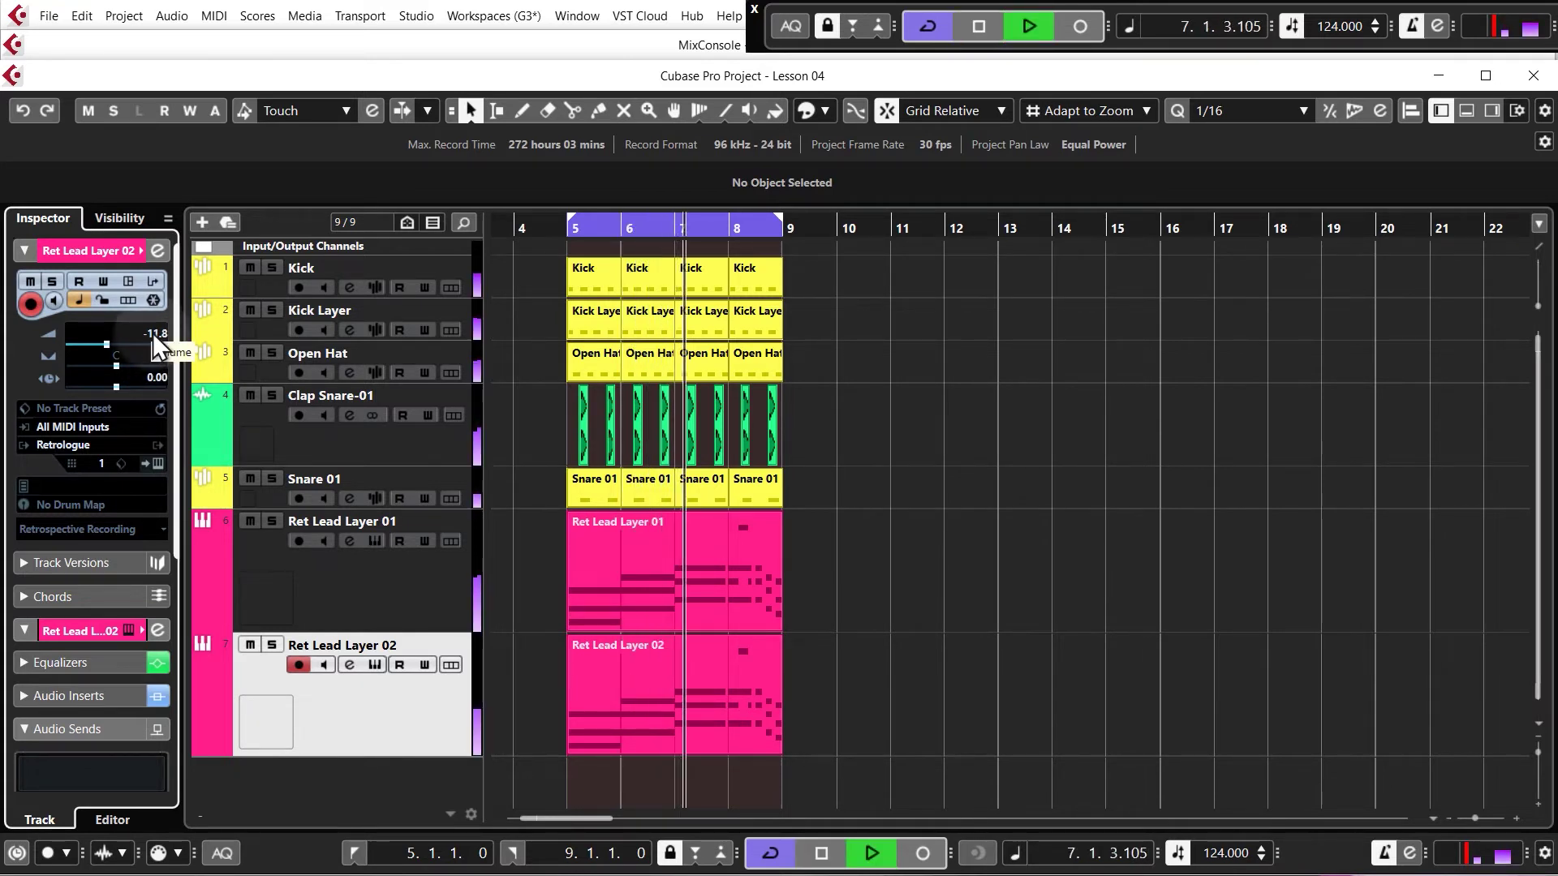
click(306, 554)
drag(152, 333, 155, 316)
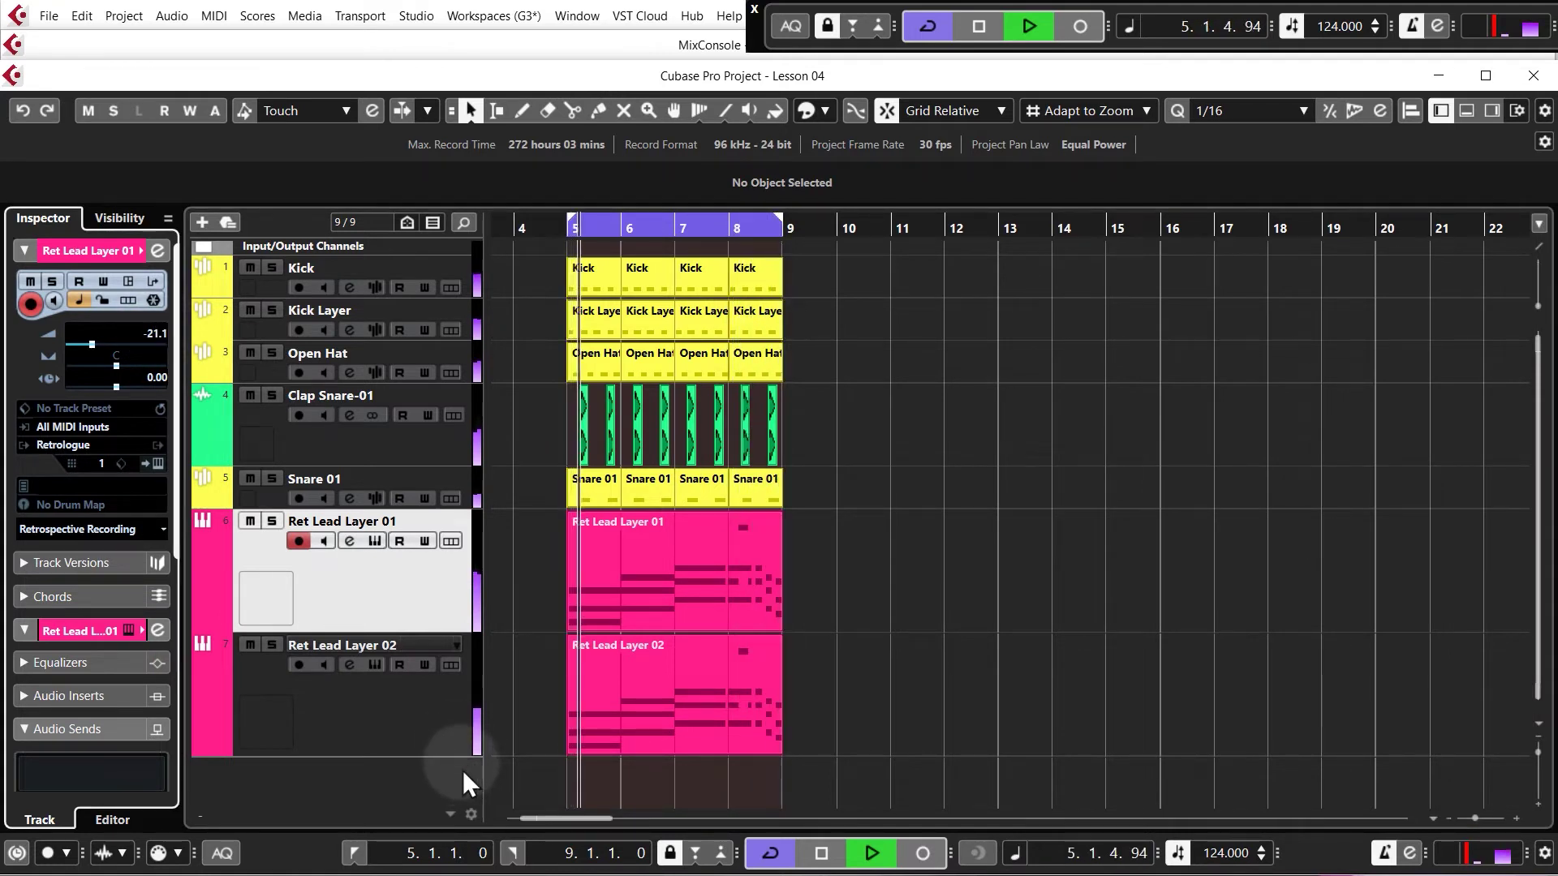
click(427, 723)
drag(158, 330, 159, 326)
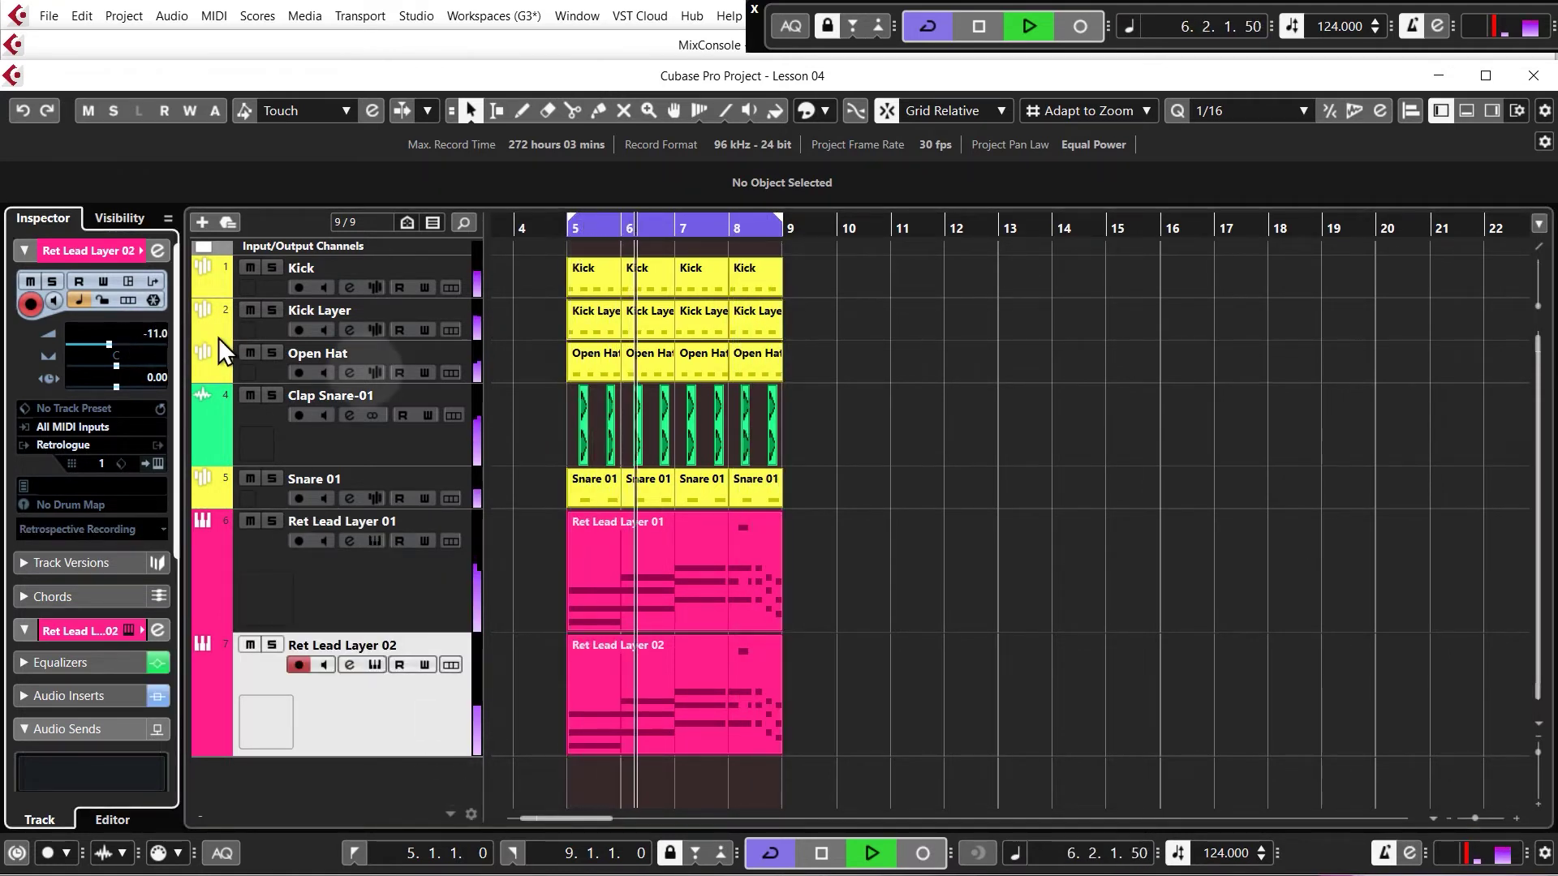
click(1022, 490)
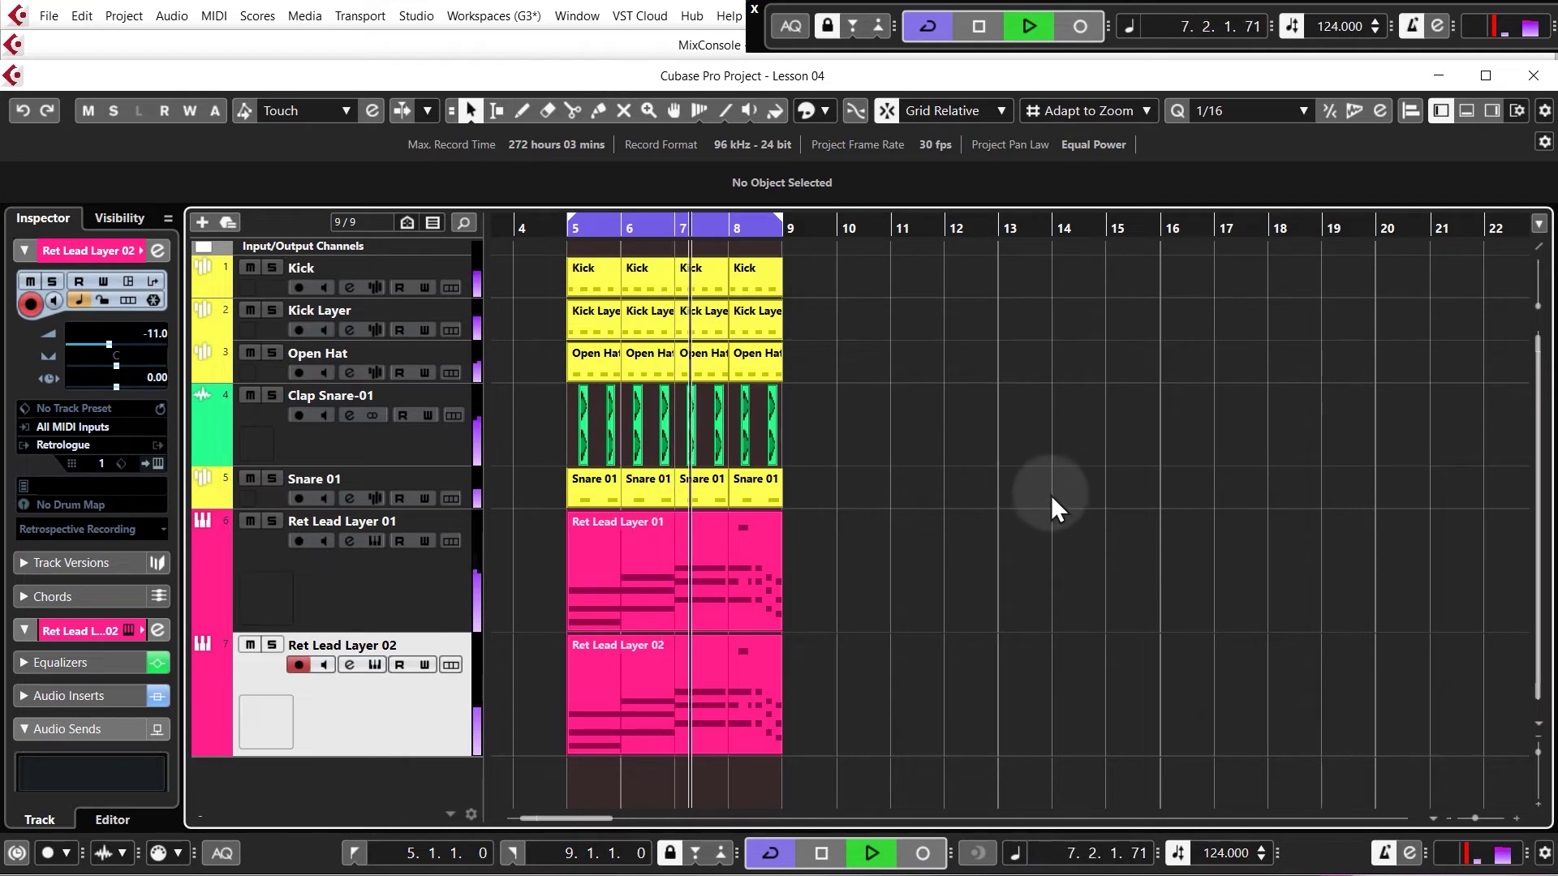
key(space)
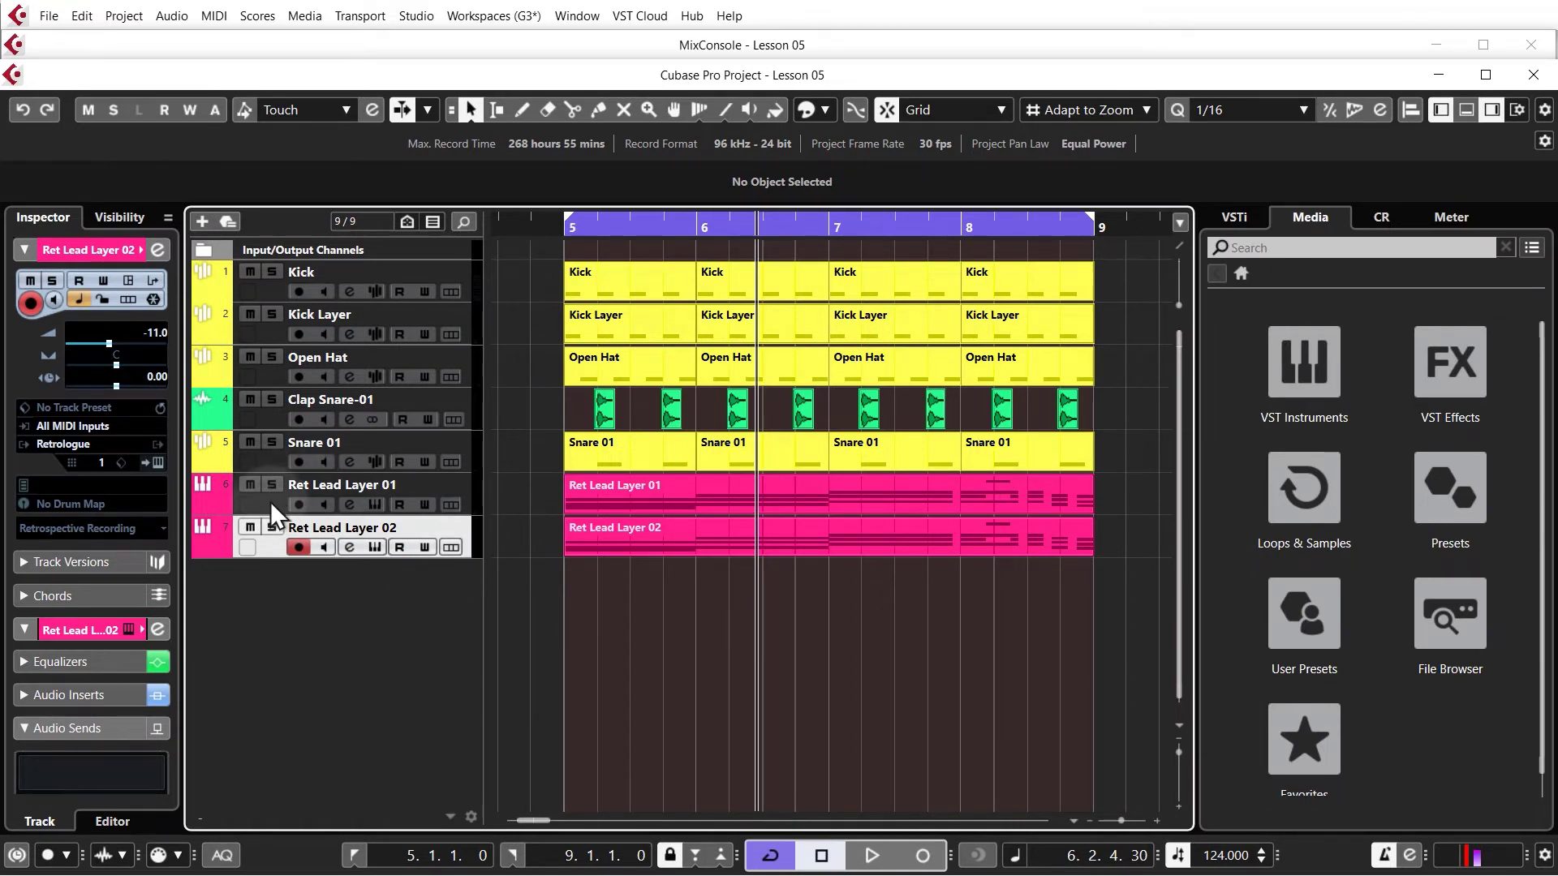
Audition Ret Lead Layer 02 on its own and release its solo
click(272, 527)
key(space)
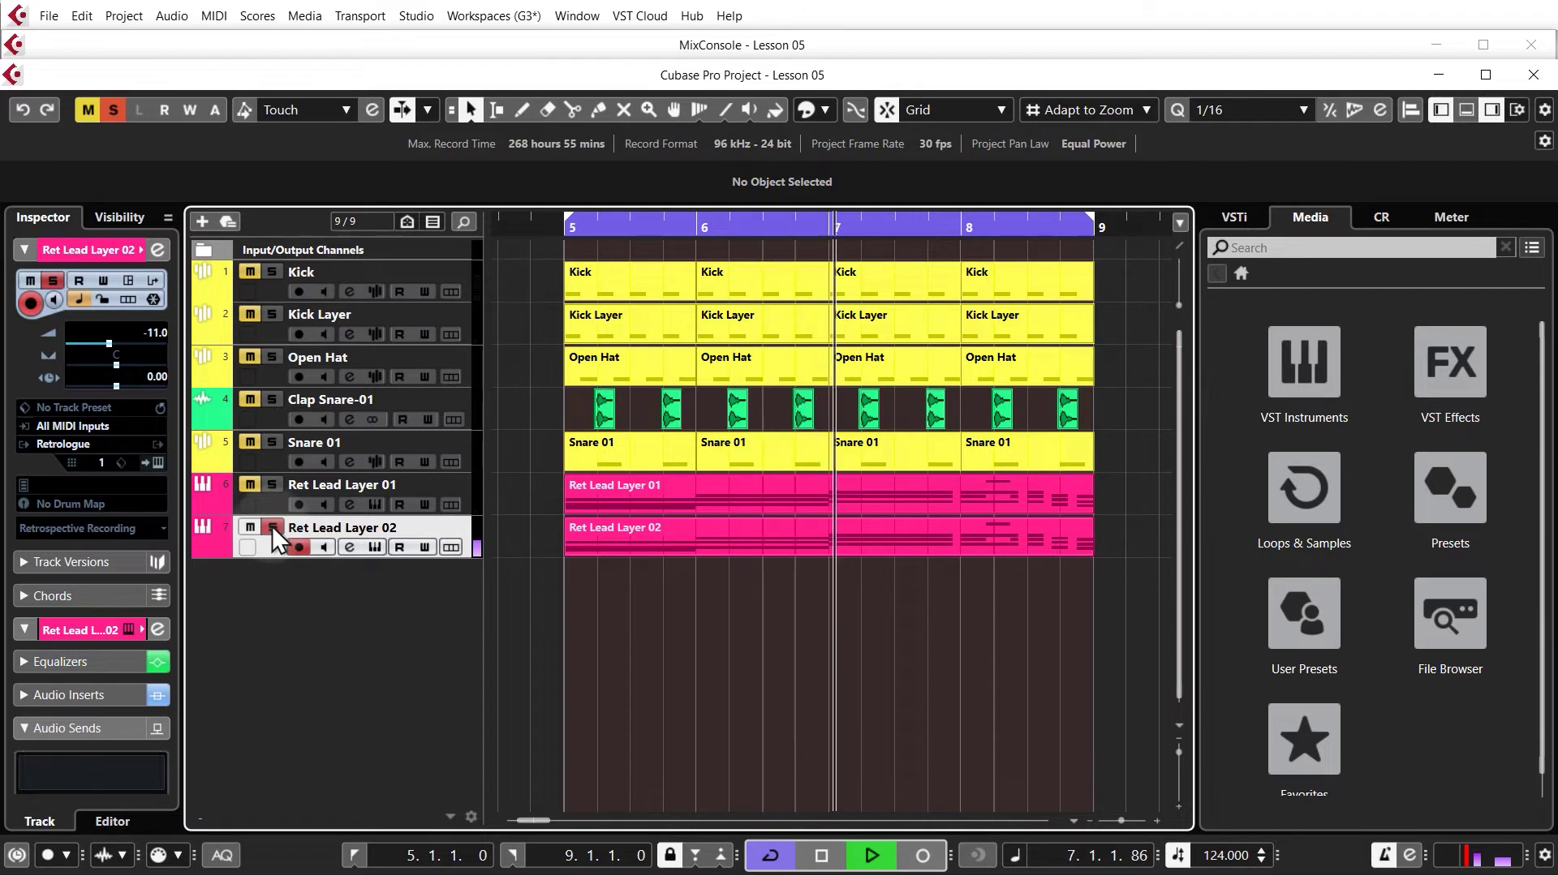
key(space)
click(273, 527)
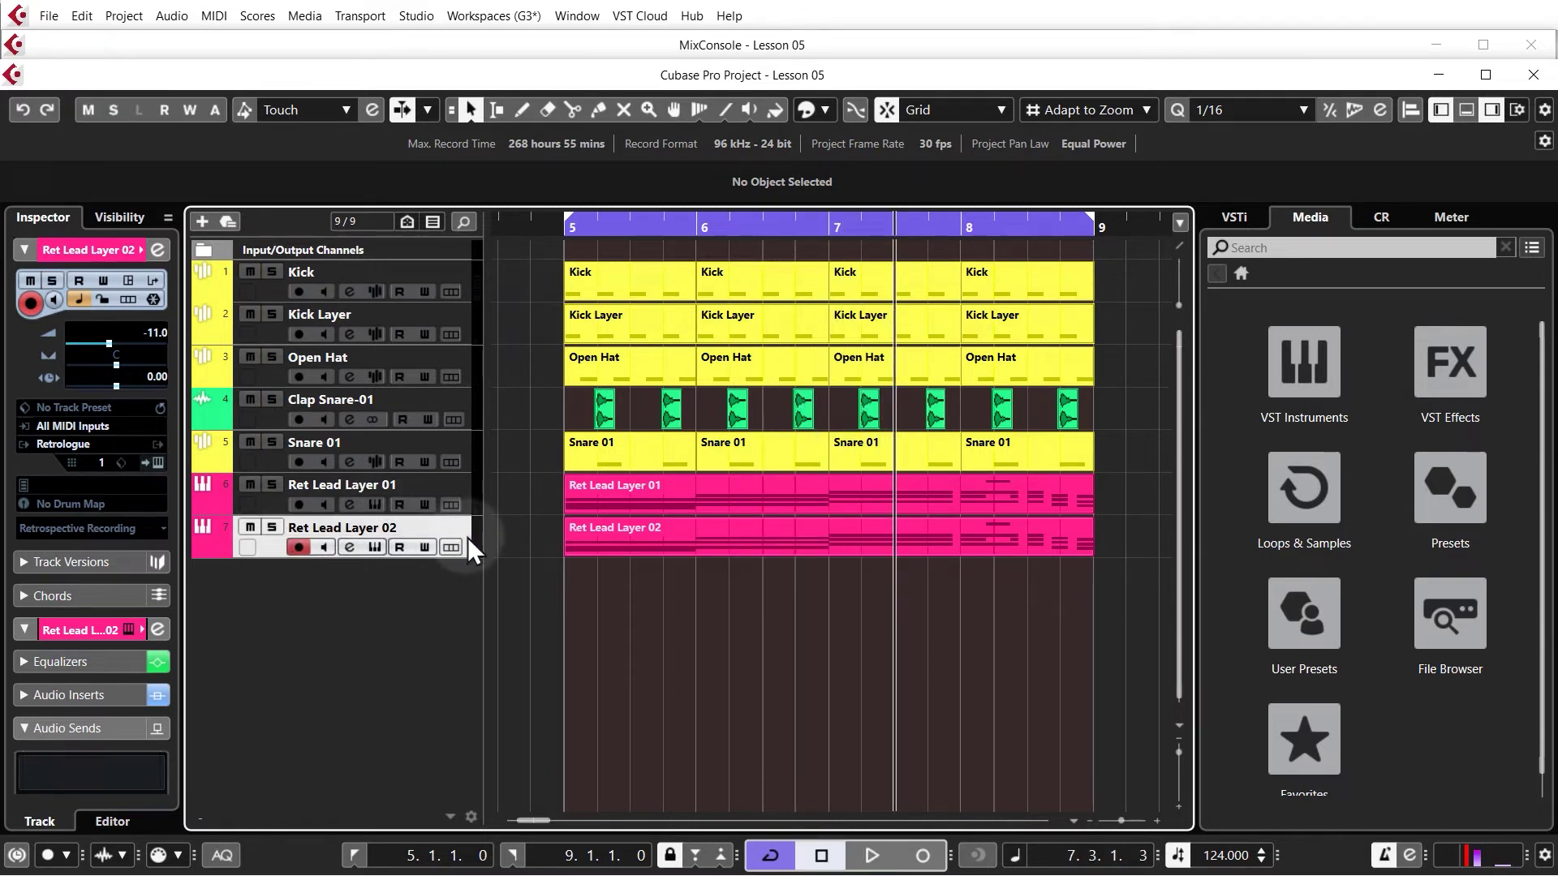
Add an instrument track with the TyrellN6 synth and scale its interface to 120%
right_click(265, 604)
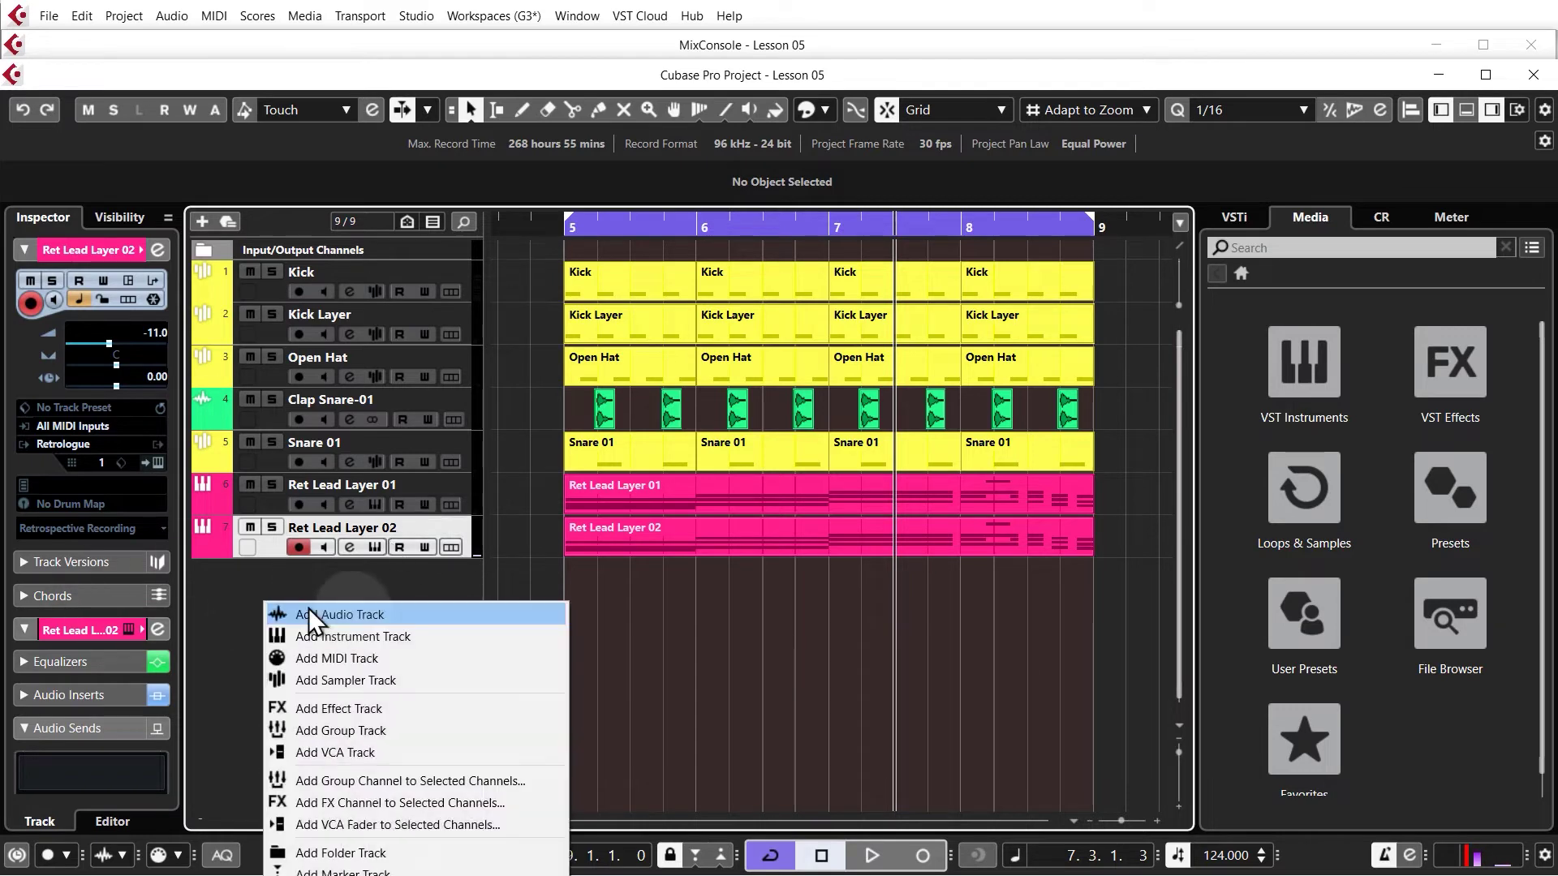
click(360, 636)
click(851, 361)
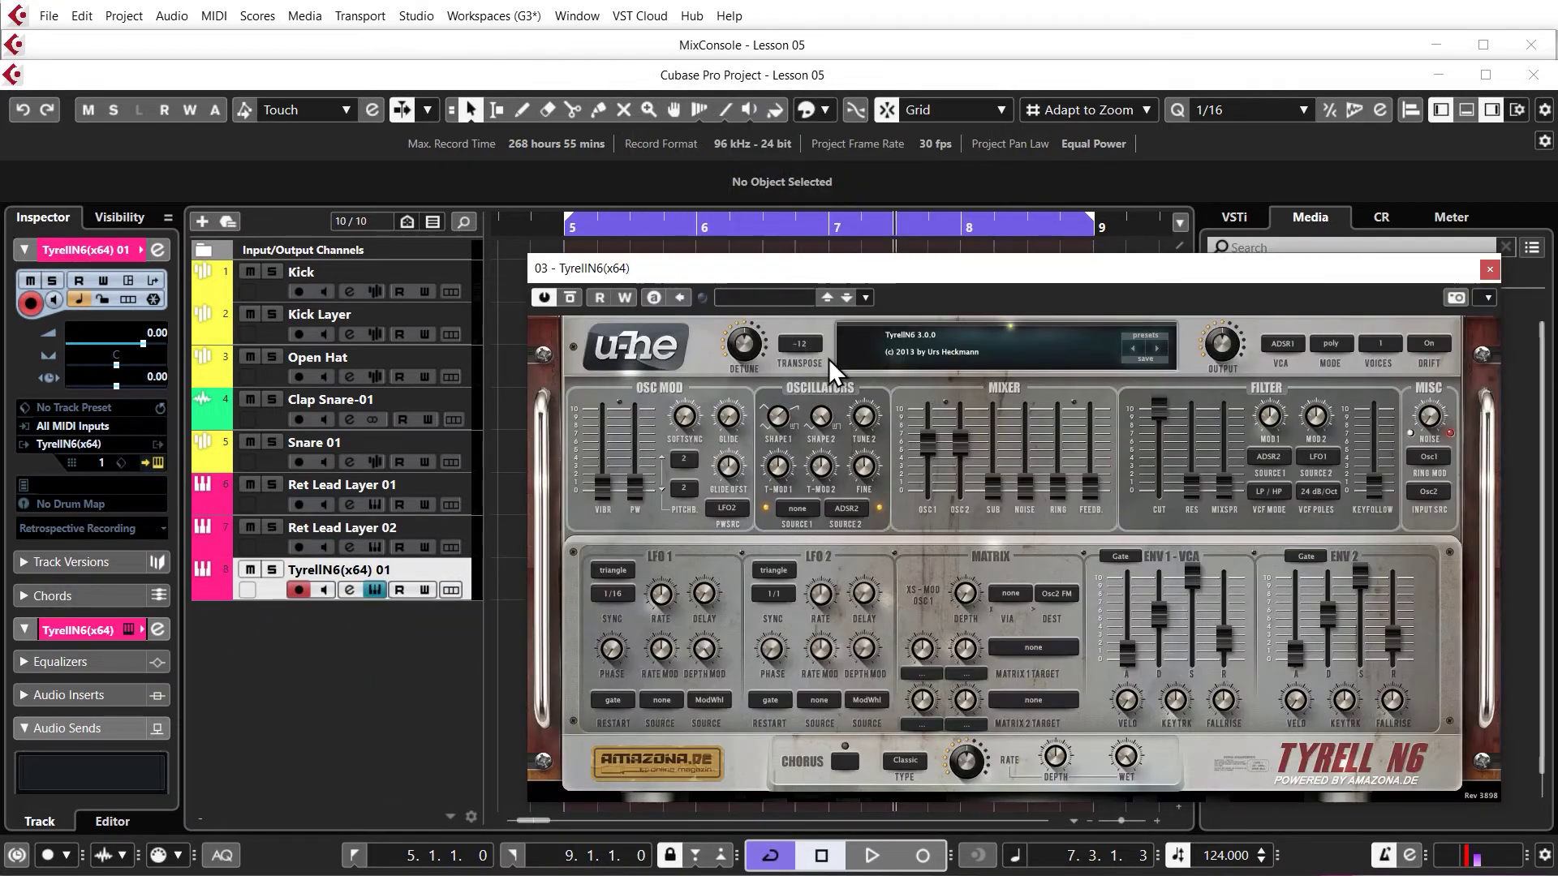
right_click(620, 541)
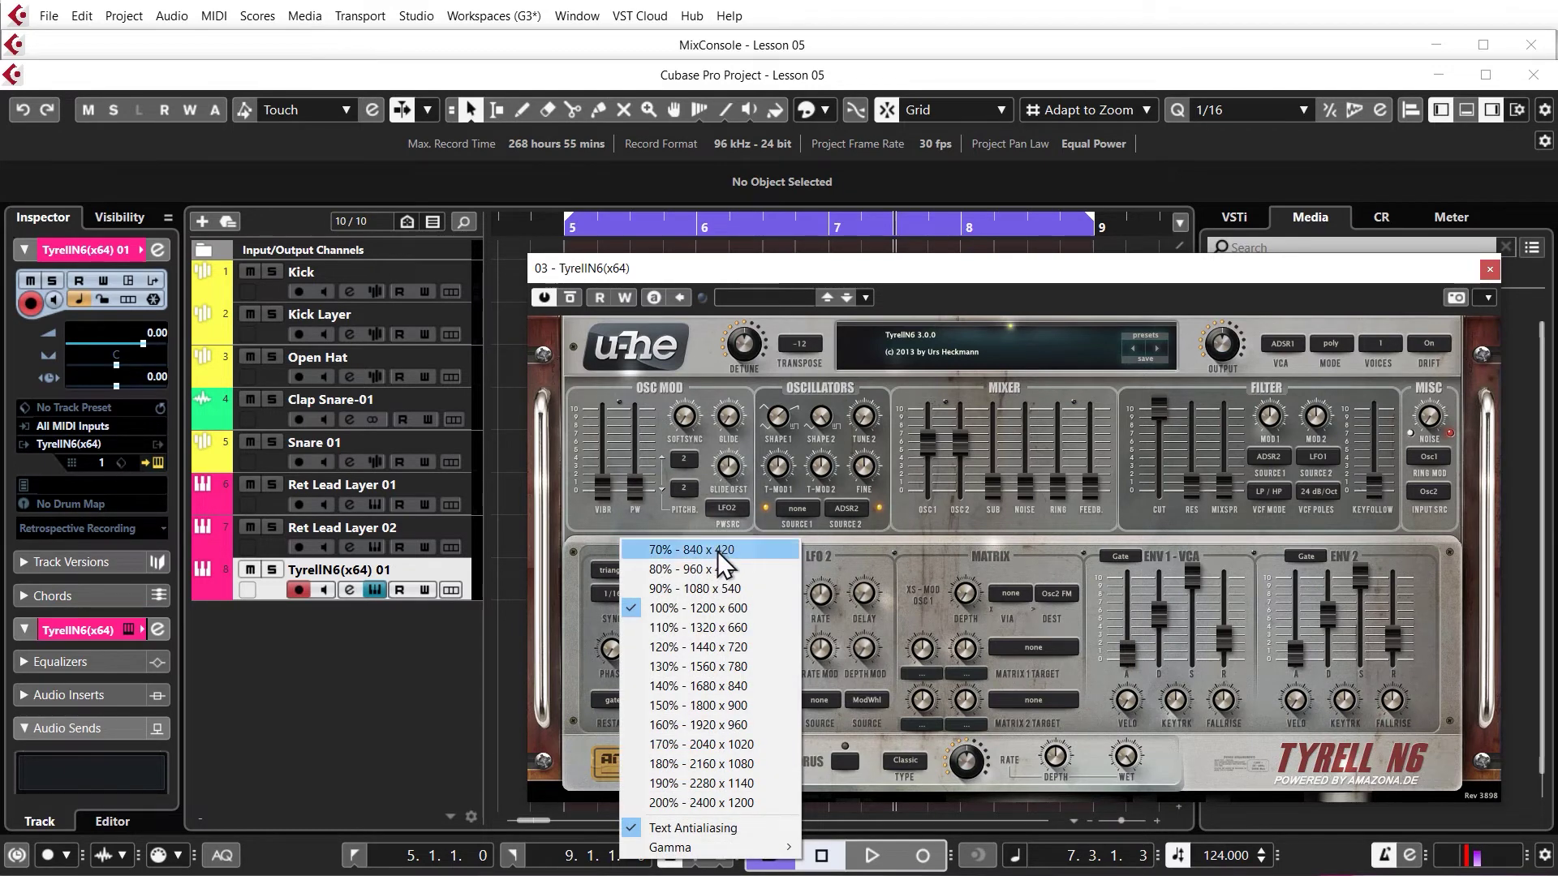
click(667, 647)
drag(823, 275, 644, 164)
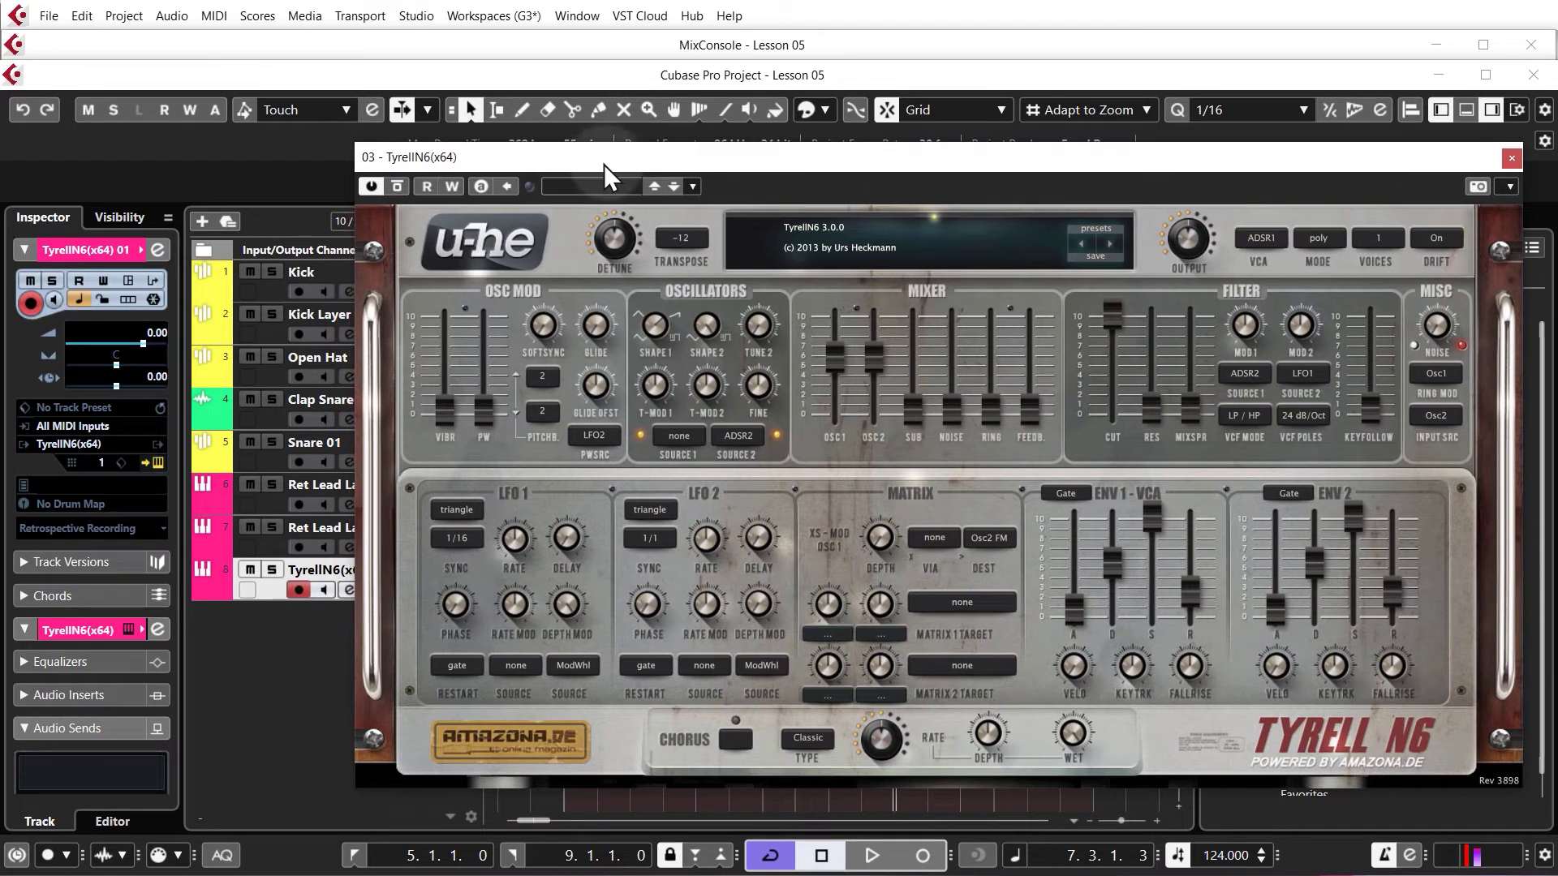
drag(607, 164, 622, 179)
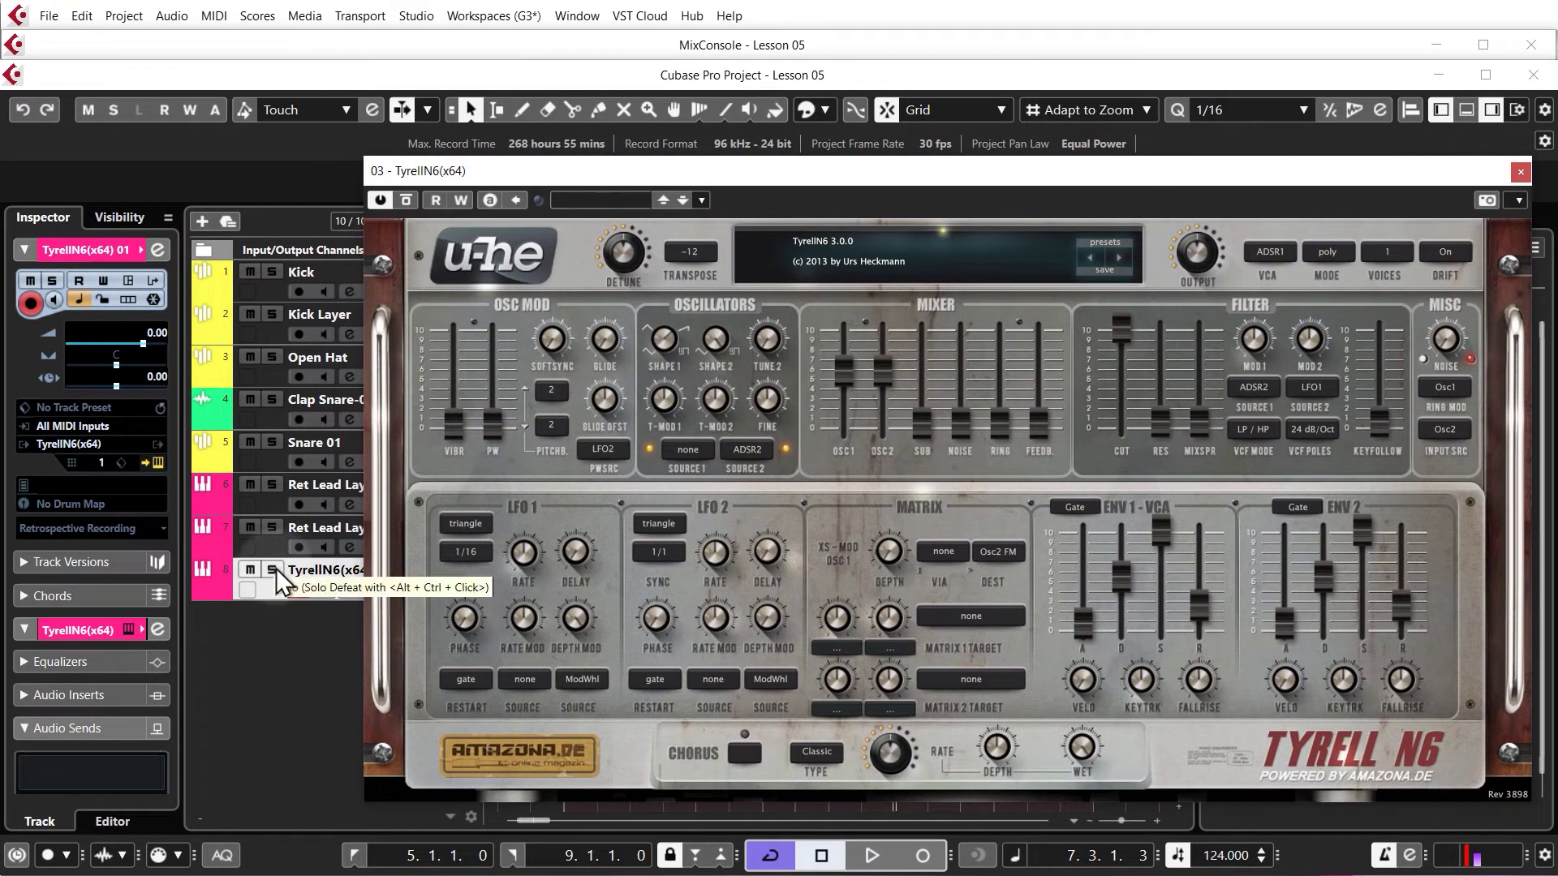
Solo the TyrellN6 track and copy the Ret Lead Layer 02 part onto it at bar 5
click(273, 570)
drag(740, 168, 743, 217)
click(646, 572)
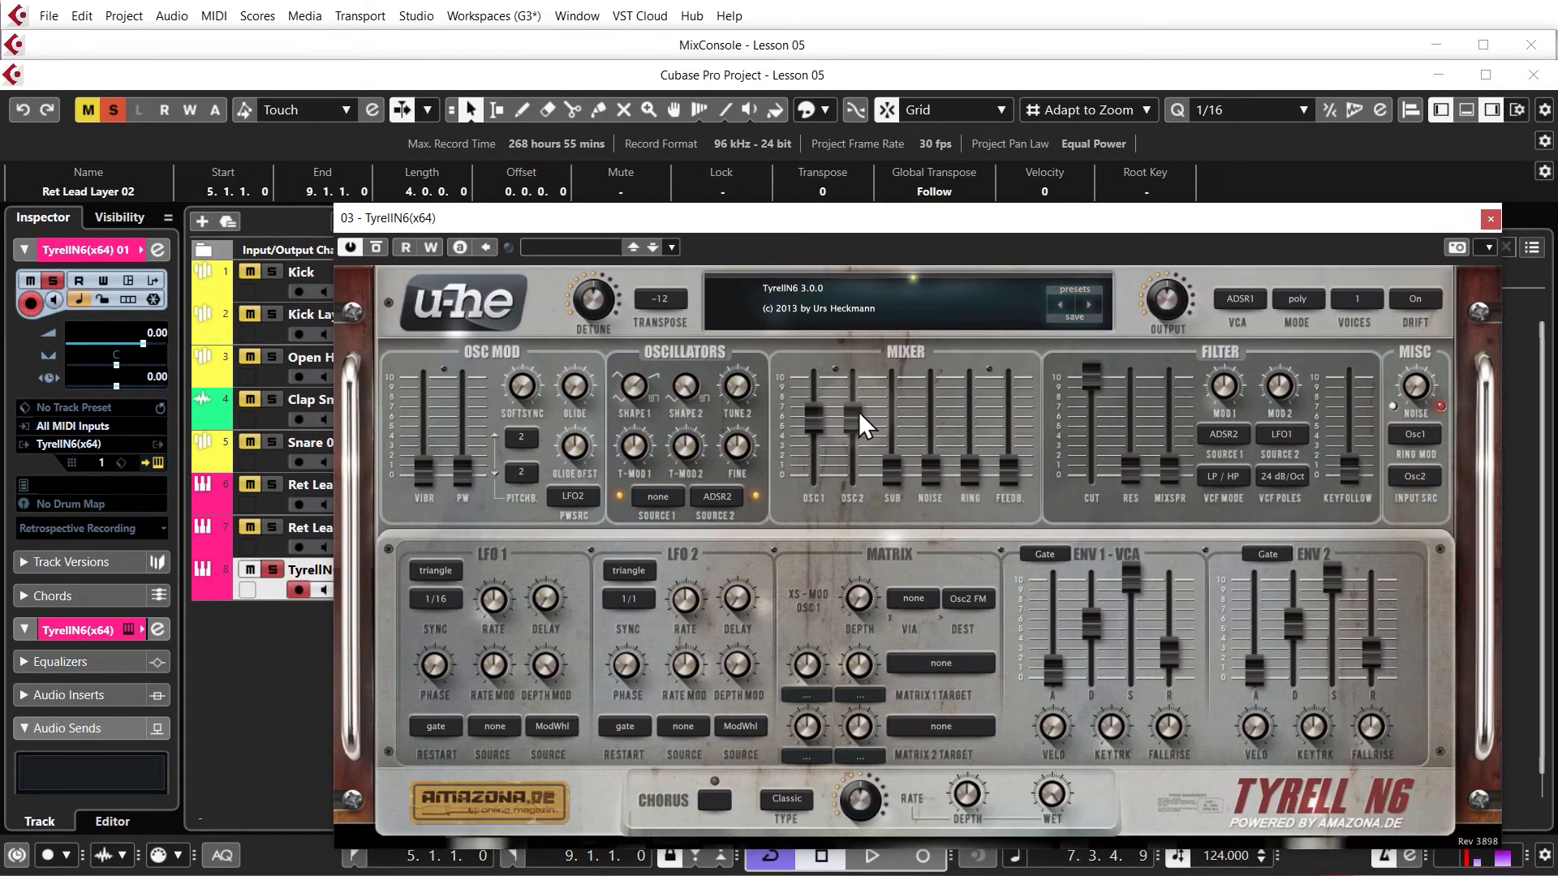
Turn Osc 2 fully down in the TyrellN6 mixer and transpose all notes of its part up one octave
drag(859, 411, 852, 471)
drag(849, 217, 839, 264)
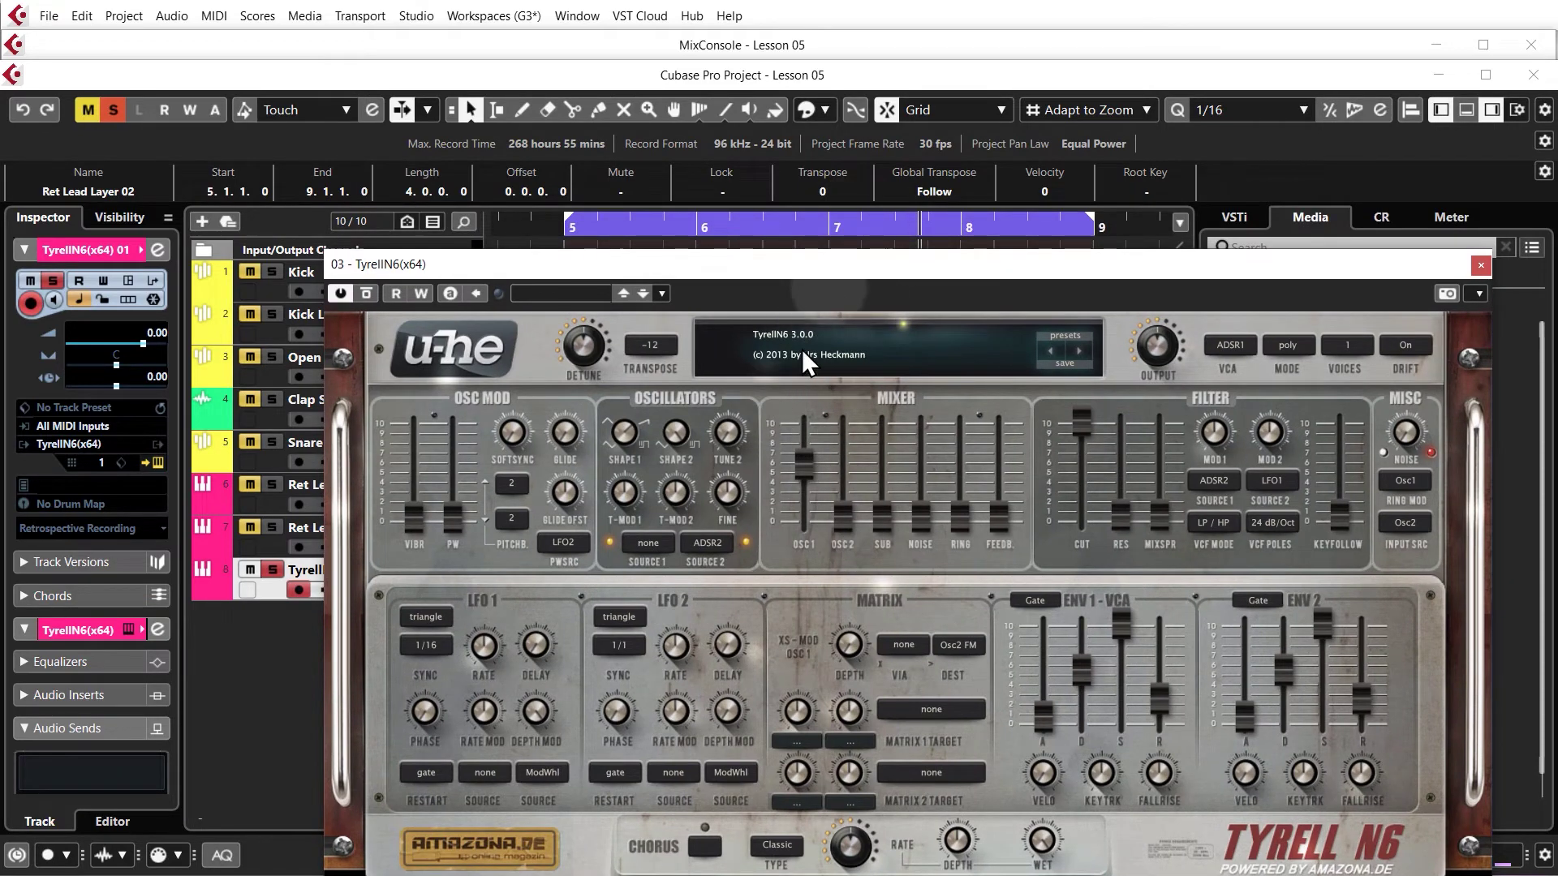
drag(838, 259, 769, 684)
double_click(770, 584)
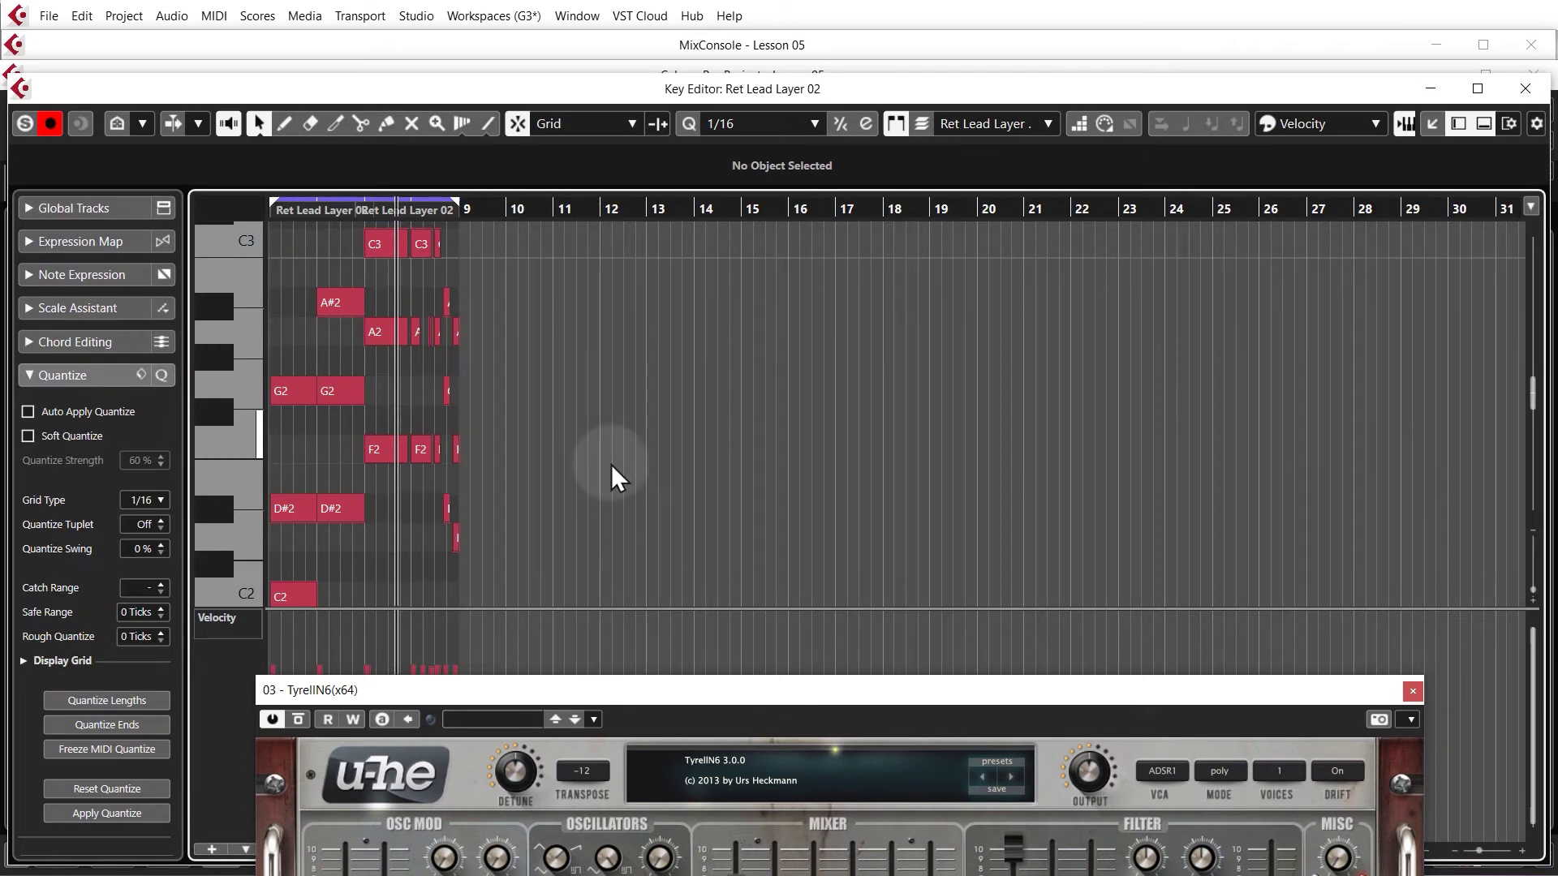
key(ctrl+a)
key(shift+Up)
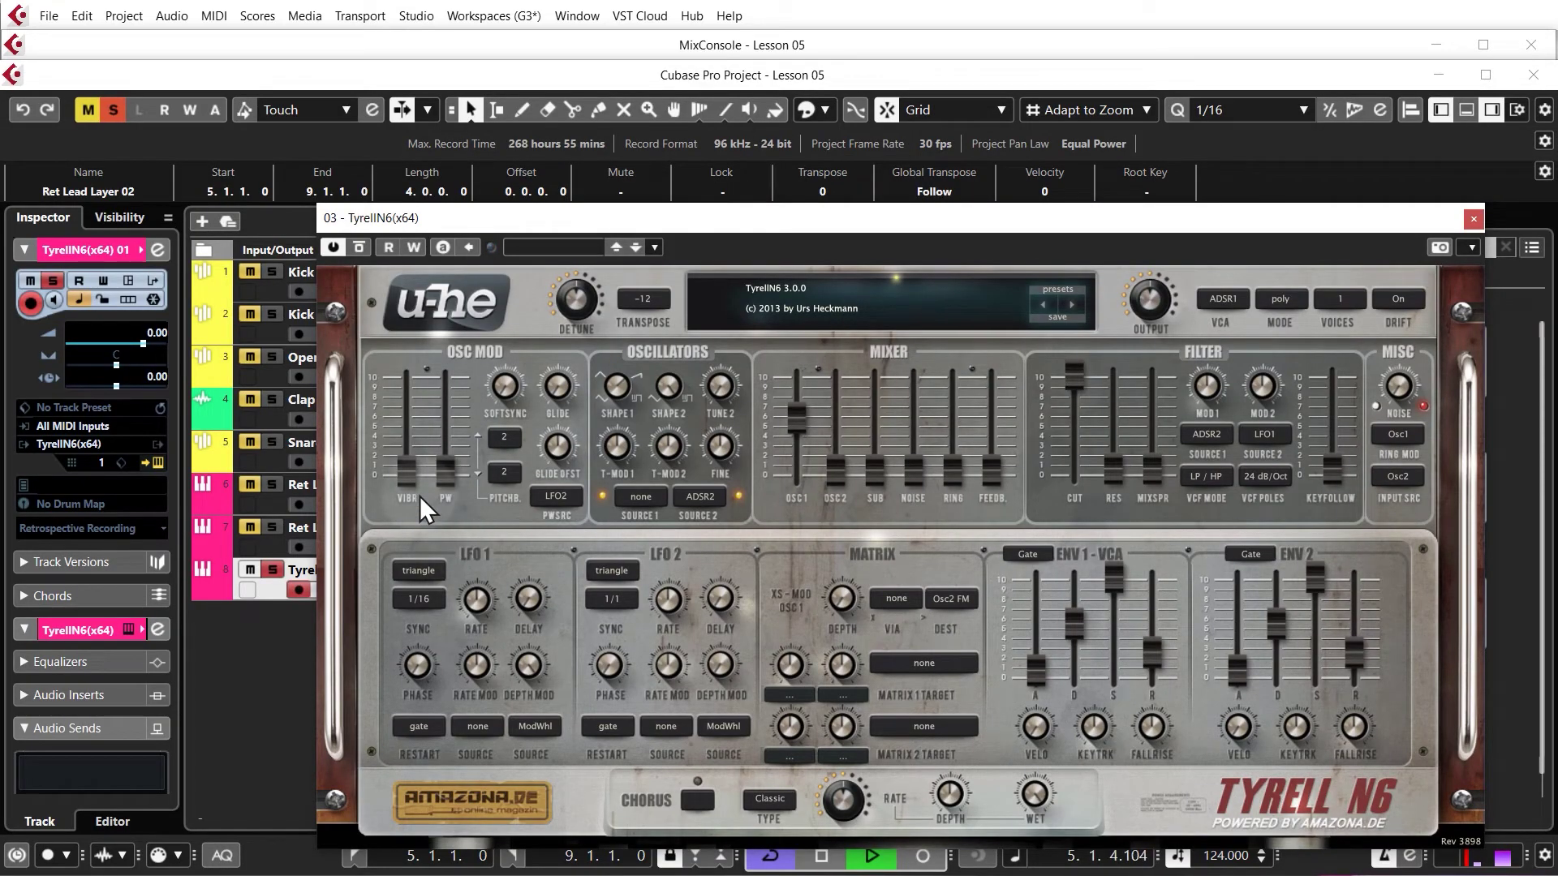
Raise TyrellN6's vibrato amount and set the LFO 1 depth mod to 67 while auditioning the soloed part
key(space)
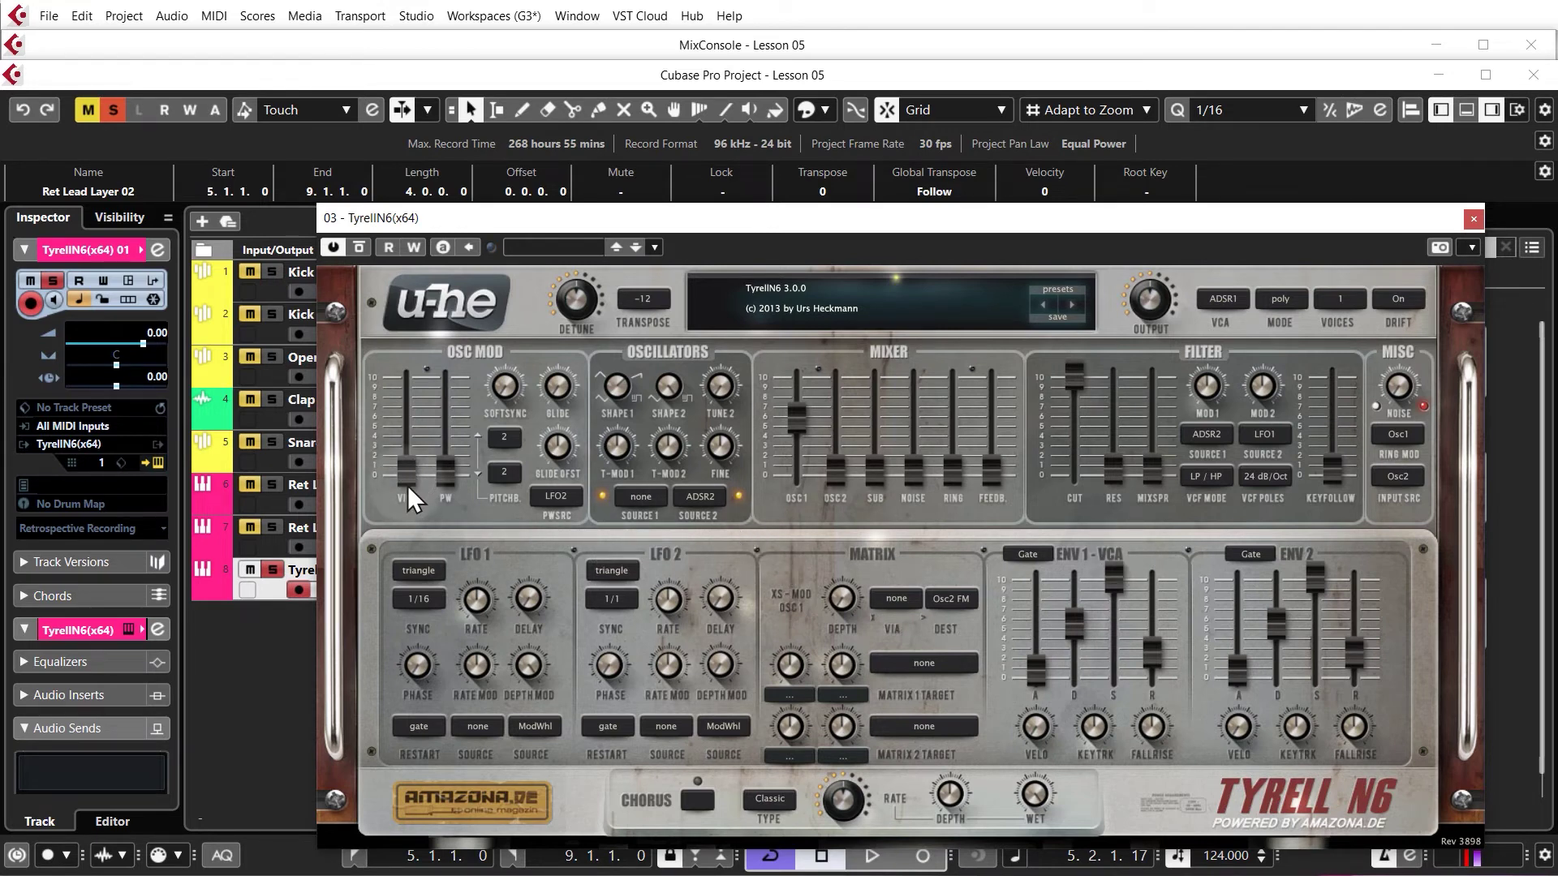
mouse_move(408, 473)
mouse_down()
mouse_move(417, 439)
mouse_move(413, 494)
mouse_move(424, 364)
mouse_move(412, 475)
mouse_up()
key(space)
key(space)
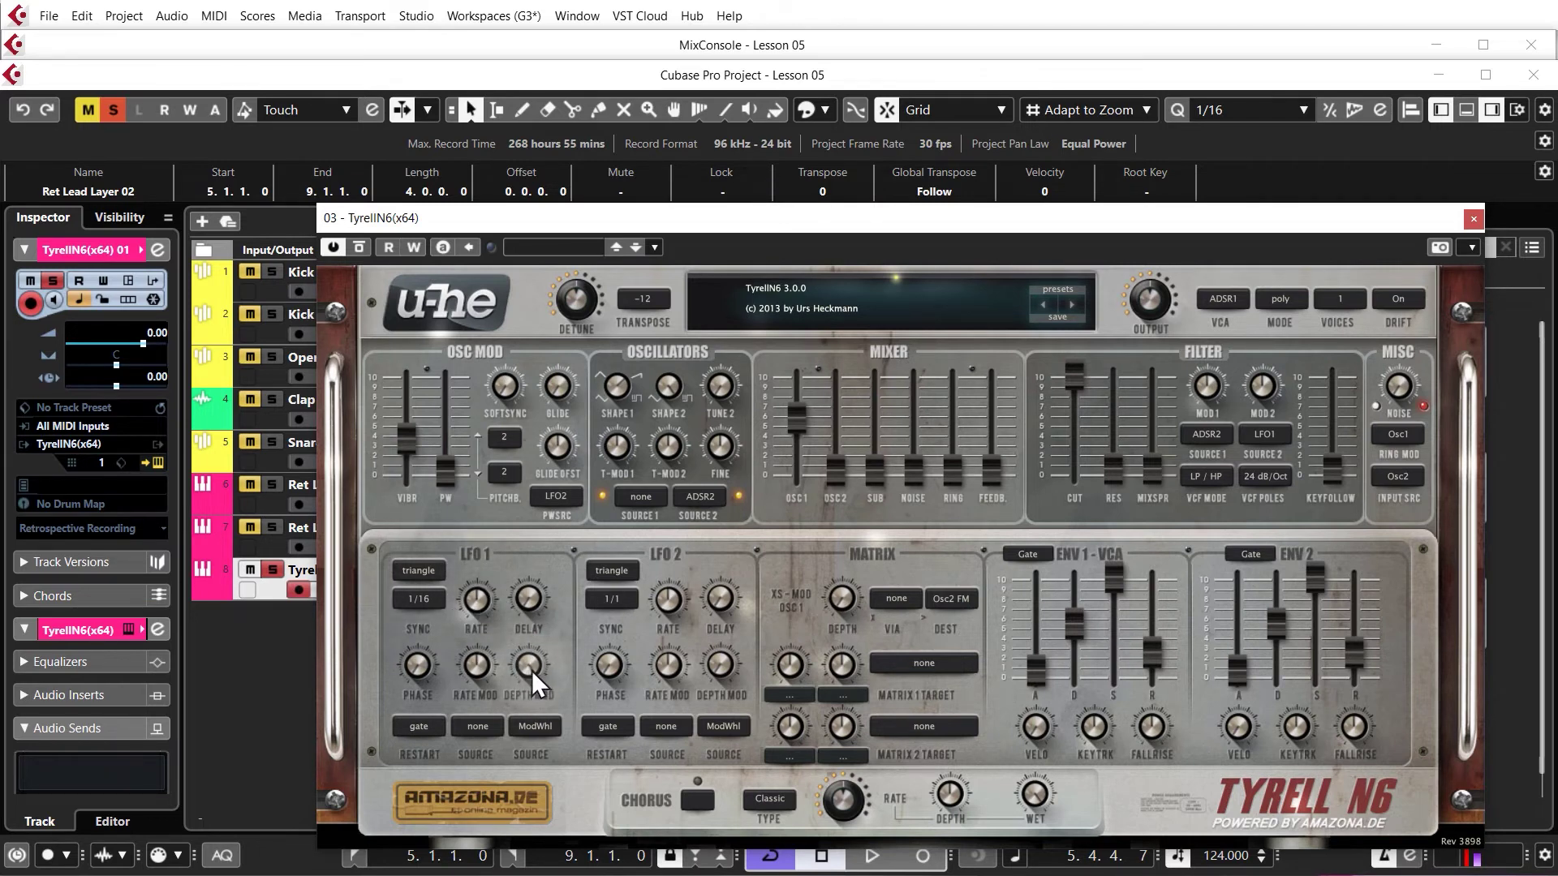
key(space)
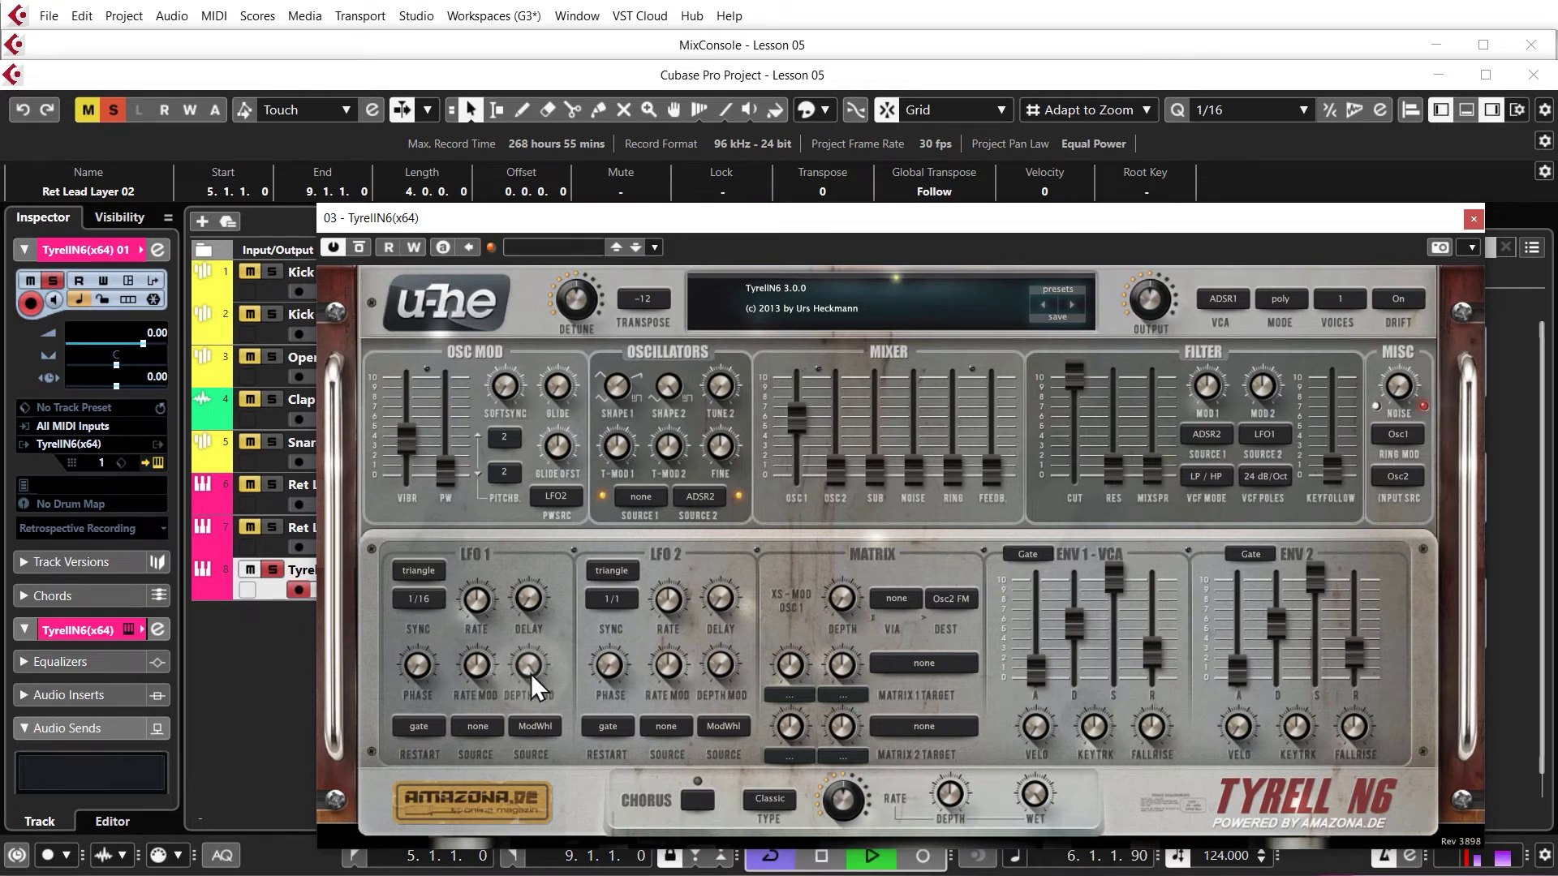
mouse_move(530, 673)
mouse_down()
mouse_move(527, 809)
mouse_move(529, 690)
mouse_up()
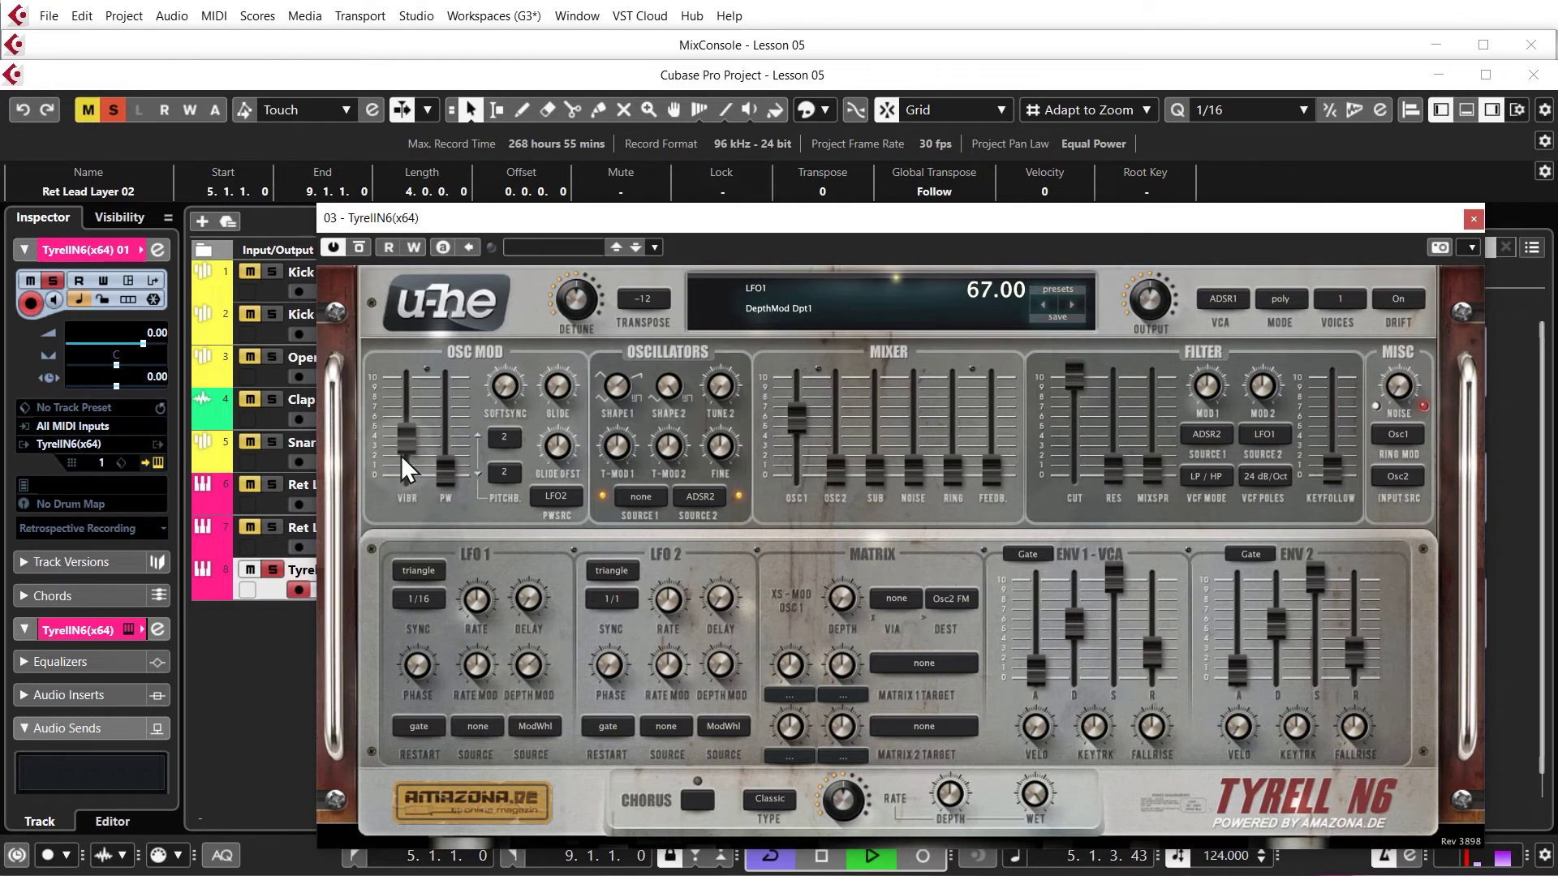
Try different LFO 1 rates in TyrellN6 during playback and reset the rate to its default
key(space)
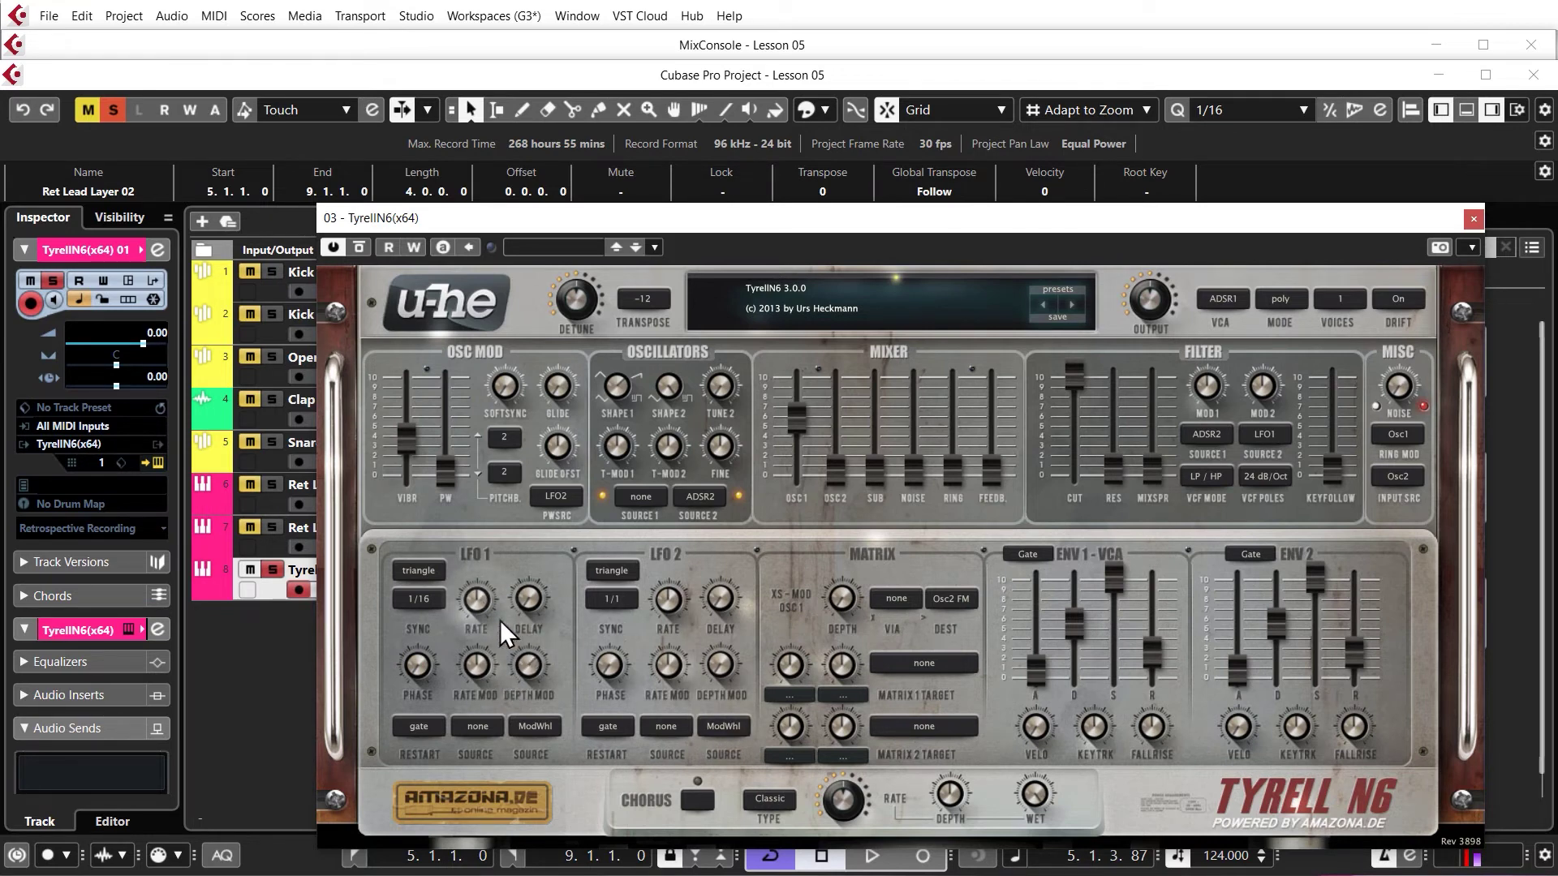
key(space)
mouse_move(478, 602)
mouse_down()
mouse_move(481, 552)
mouse_move(472, 647)
mouse_move(481, 605)
mouse_up()
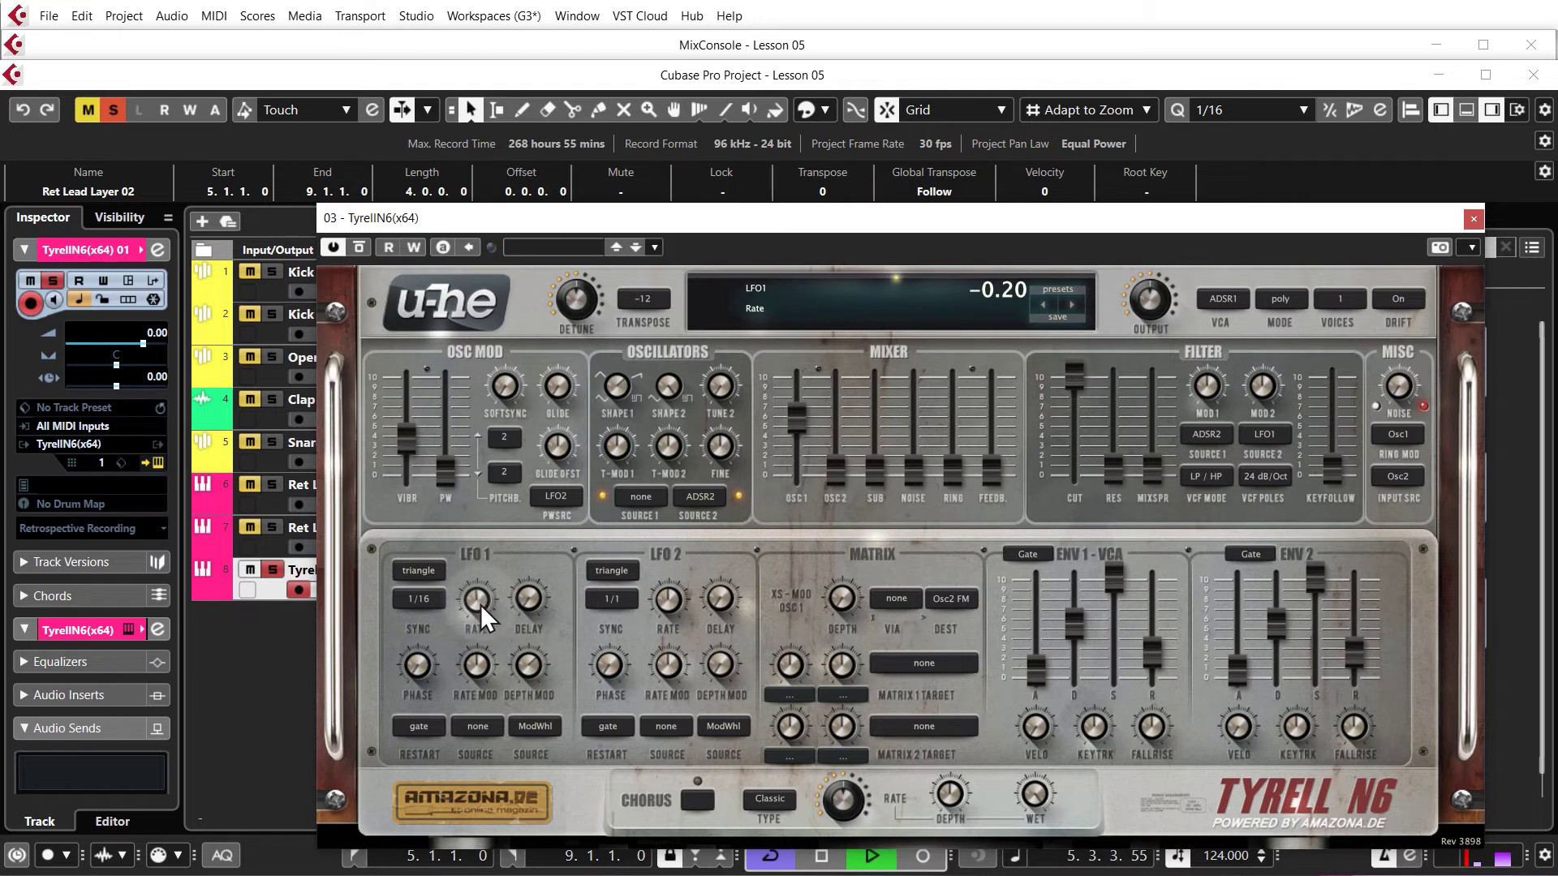
double_click(480, 603)
key(space)
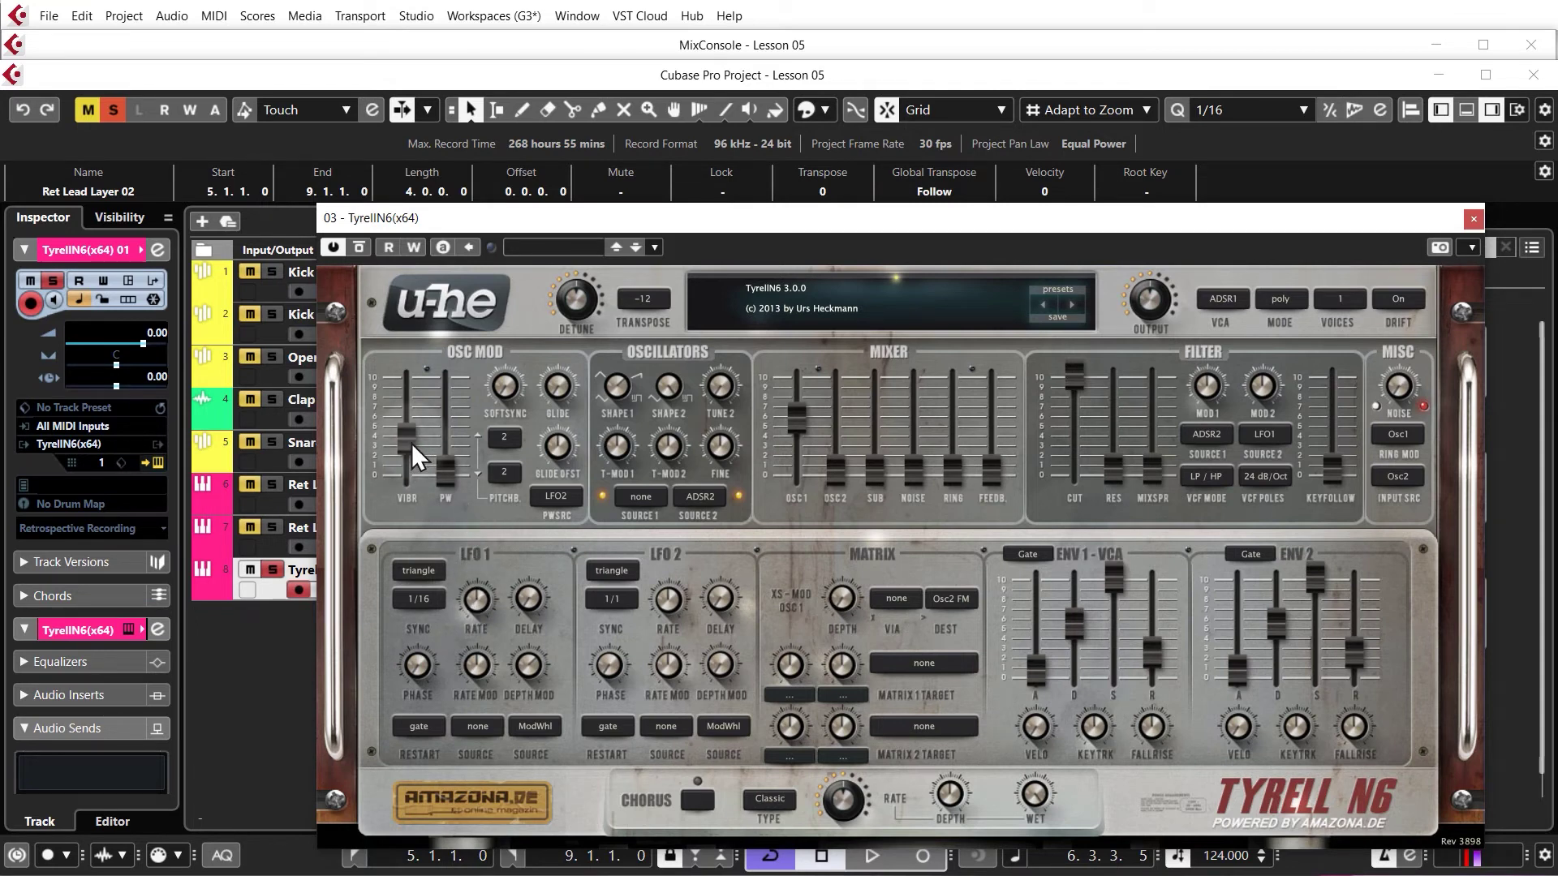
Set TyrellN6's vibrato to 30 during playback, stop and unsolo the track
mouse_move(413, 445)
mouse_down()
mouse_move(415, 399)
mouse_move(416, 427)
mouse_up()
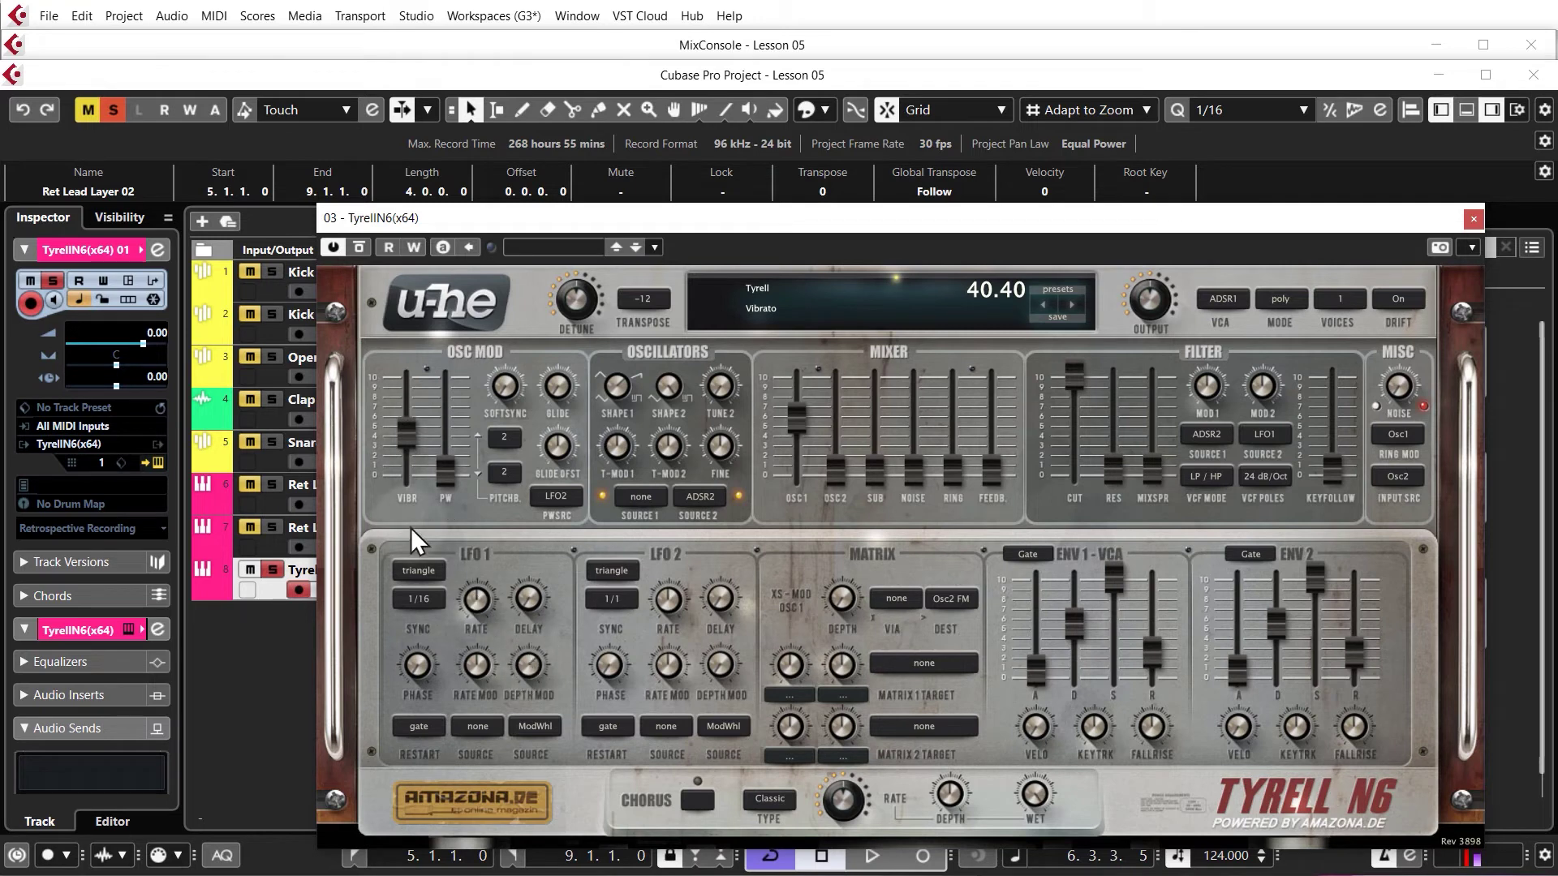
key(space)
mouse_move(411, 449)
mouse_down()
mouse_move(413, 469)
mouse_move(415, 456)
mouse_up()
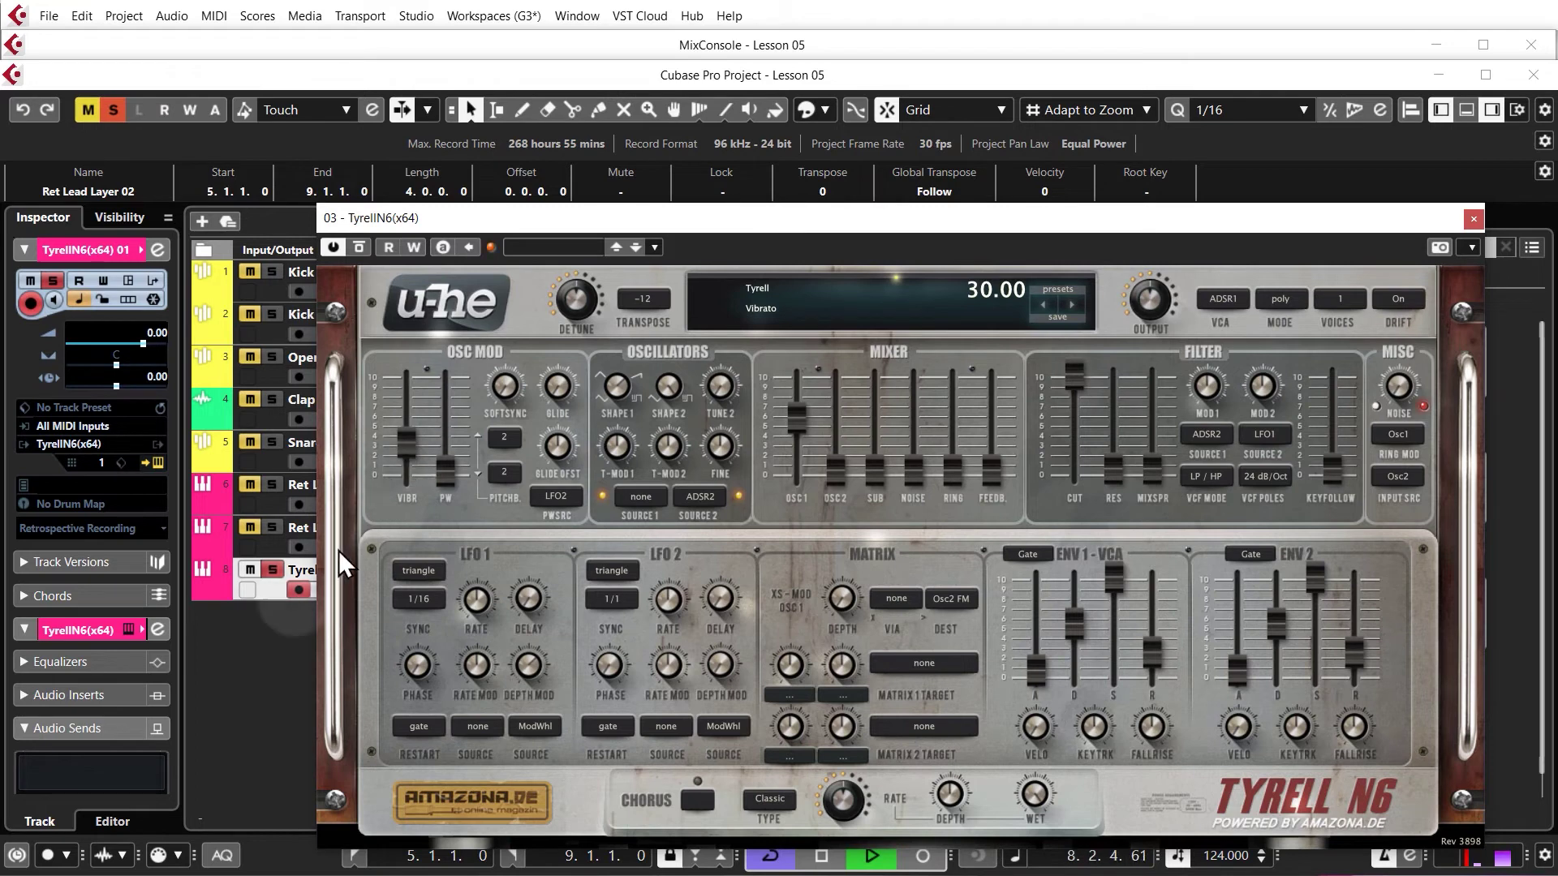
key(space)
click(279, 571)
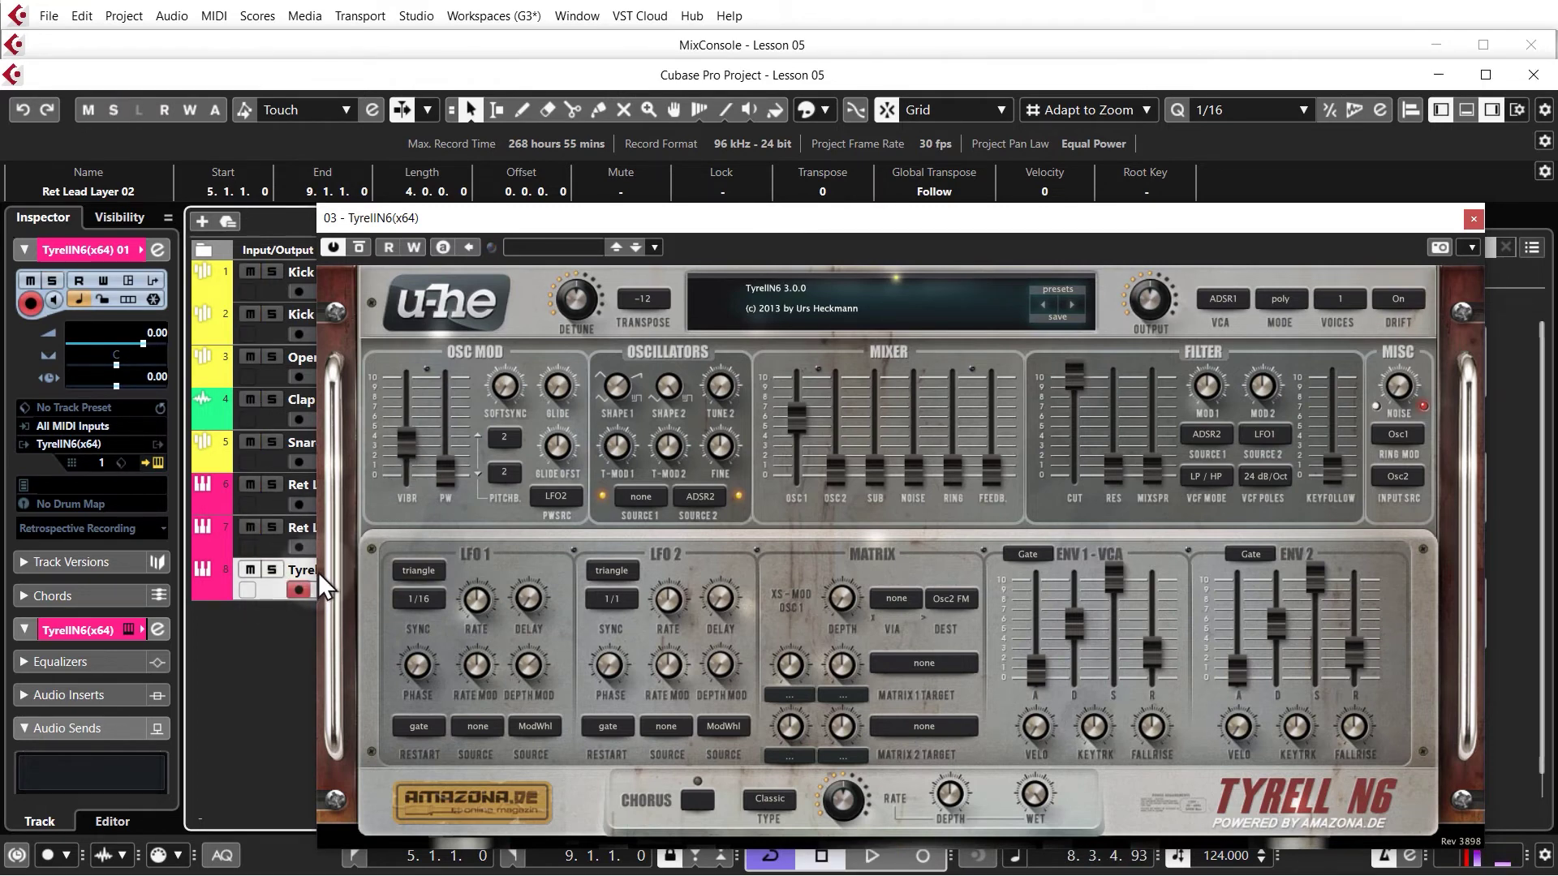
Lower the TyrellN6 track volume to -6.68 during full-mix playback and close the synth window
key(space)
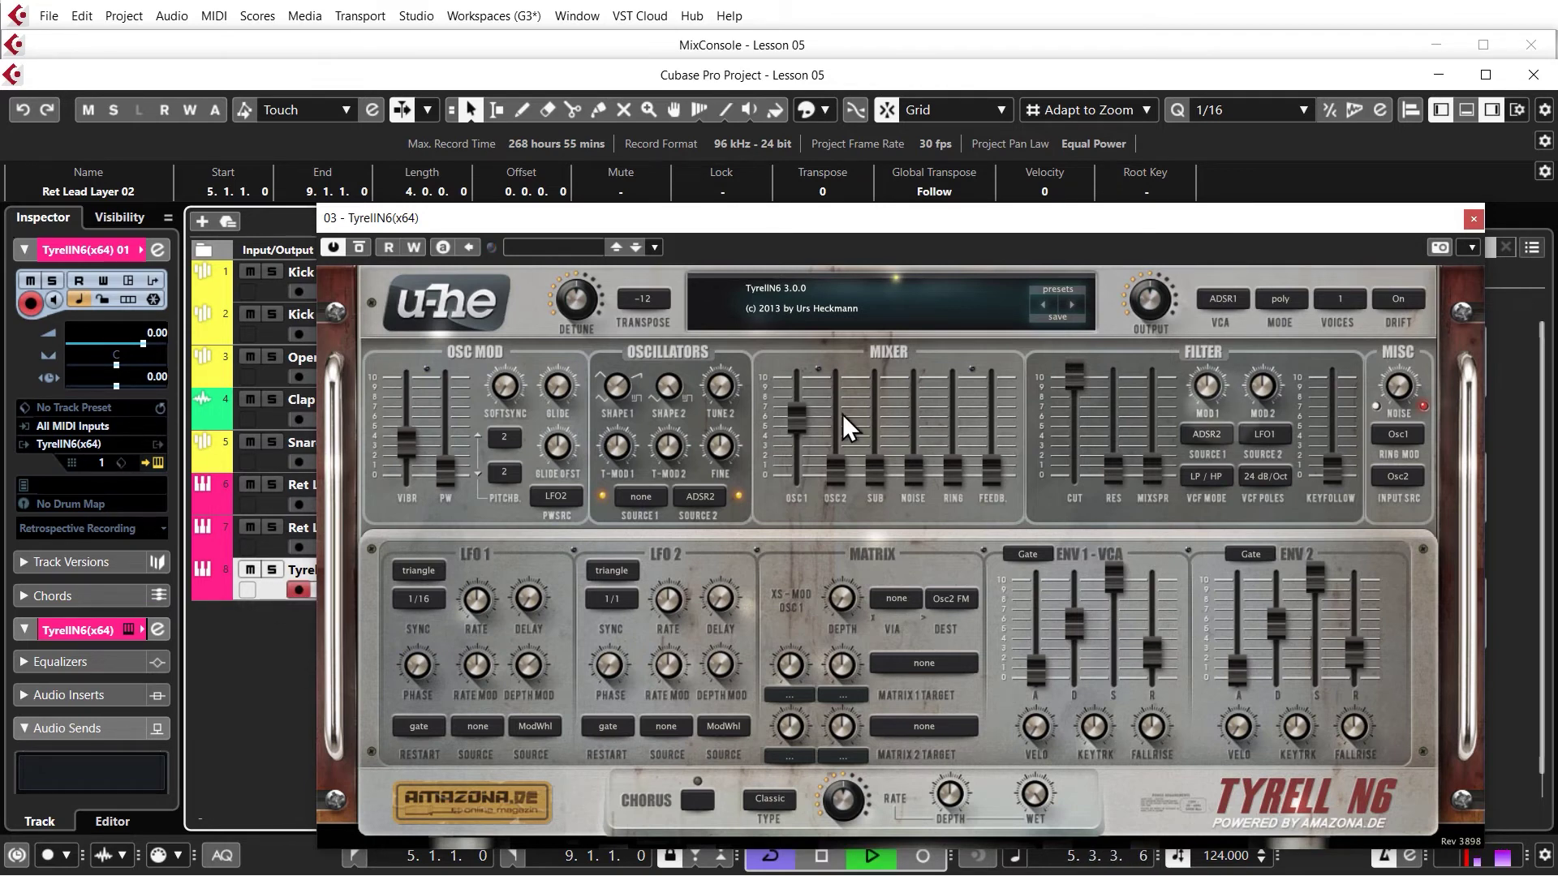
drag(142, 344, 161, 417)
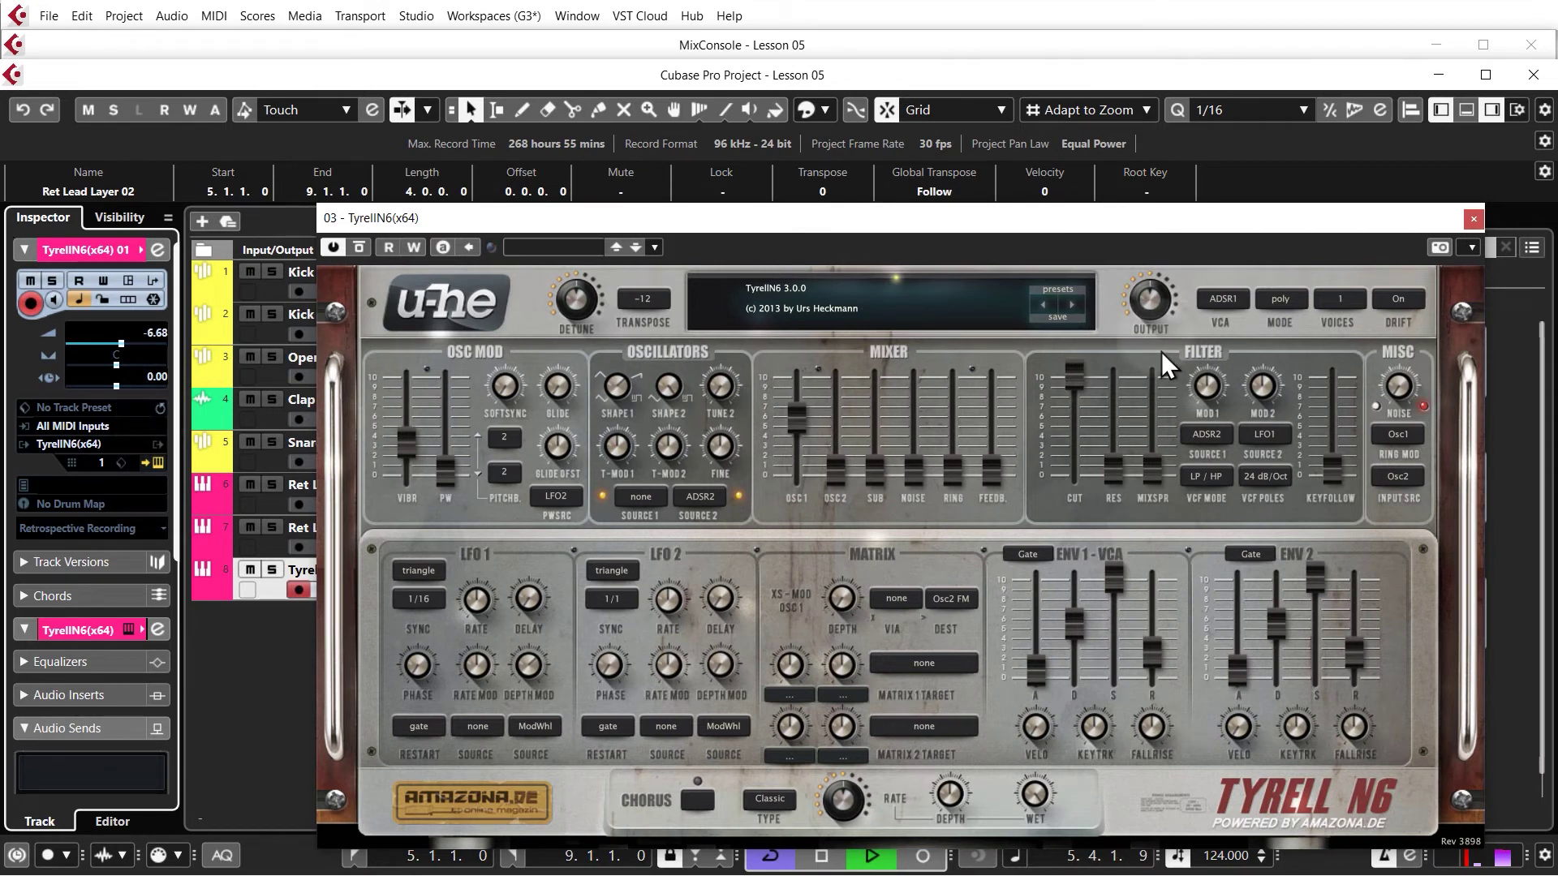
click(1473, 219)
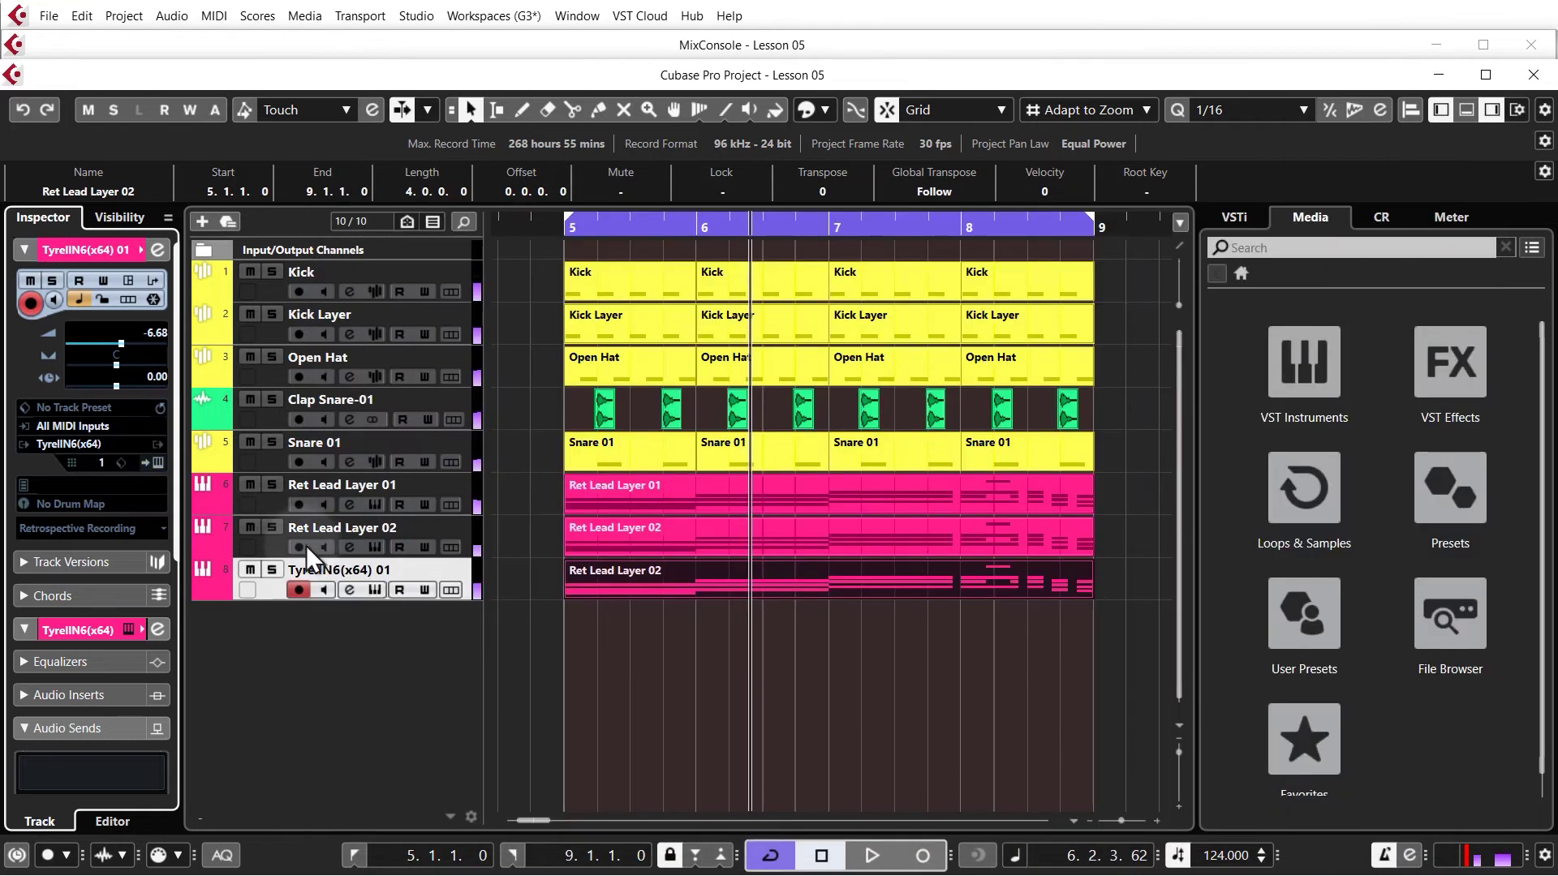
Solo Ret Lead Layer 02 again and play it briefly for comparison with the TyrellN6 layer
click(273, 527)
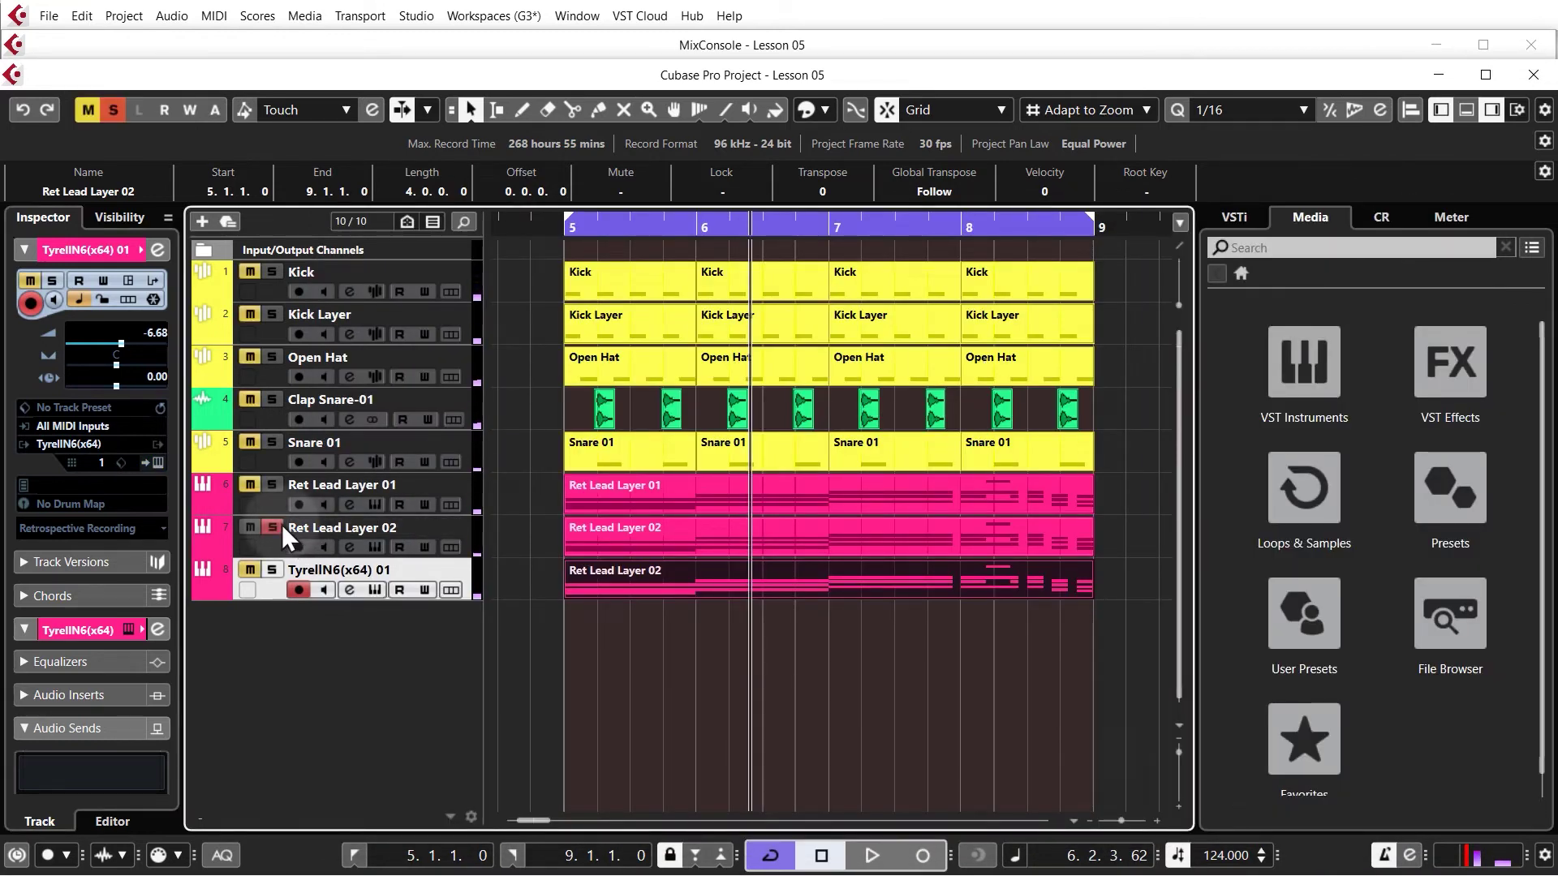
key(space)
key(space)
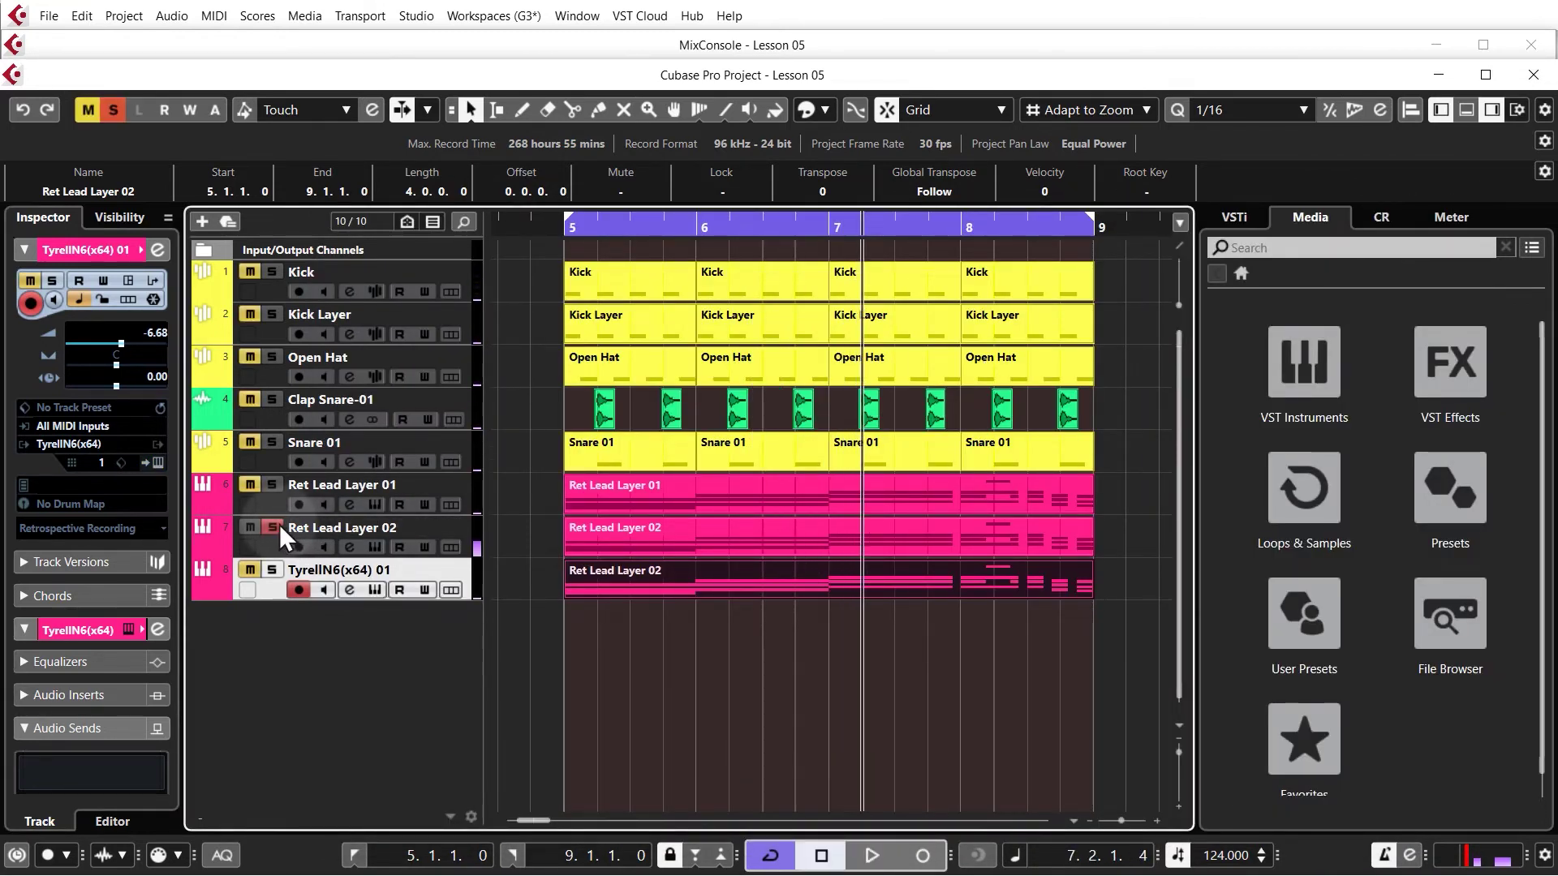
Unsolo Ret Lead Layer 02, solo TyrellN6(x64) 01 and play it briefly for comparison
click(279, 526)
click(273, 570)
key(space)
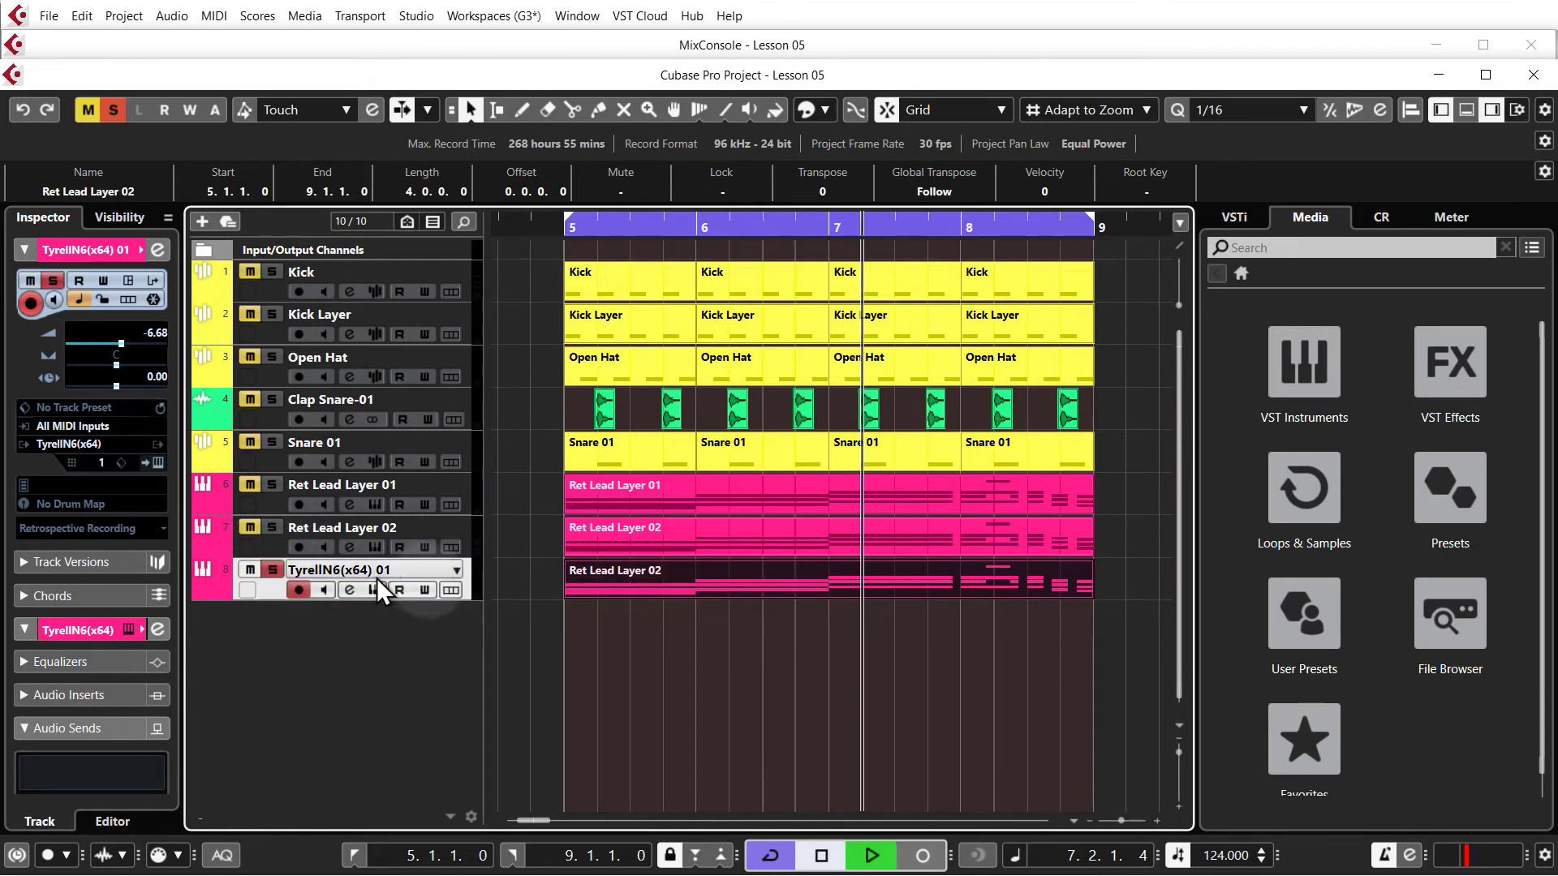
key(space)
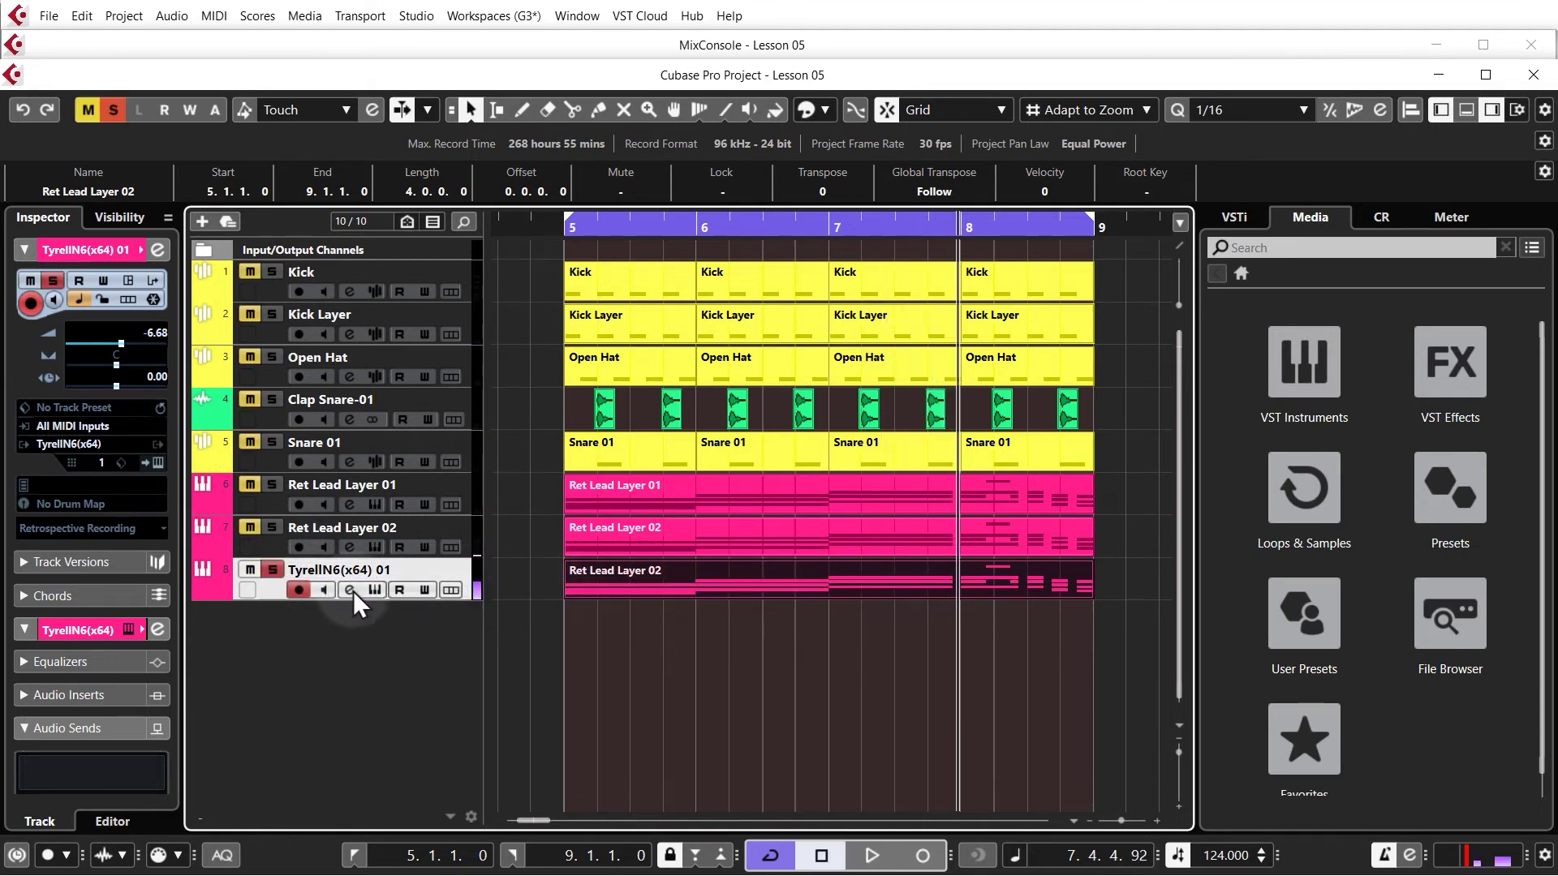
Try different Shape 1 waveforms in TyrellN6 during playback, return to the original shape and close the synth window
click(372, 591)
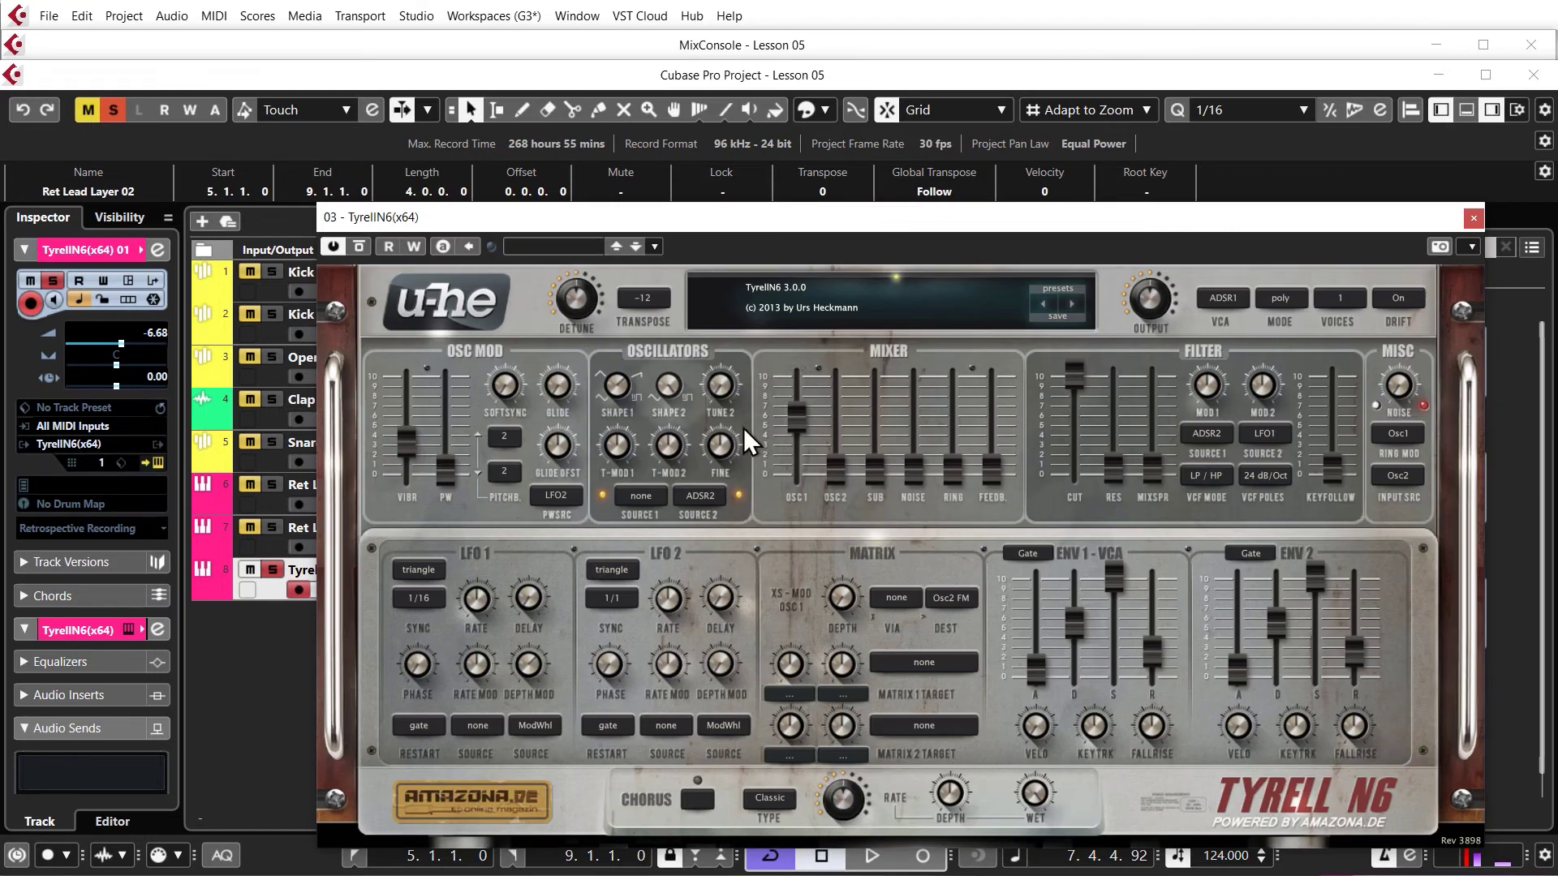
key(space)
click(619, 385)
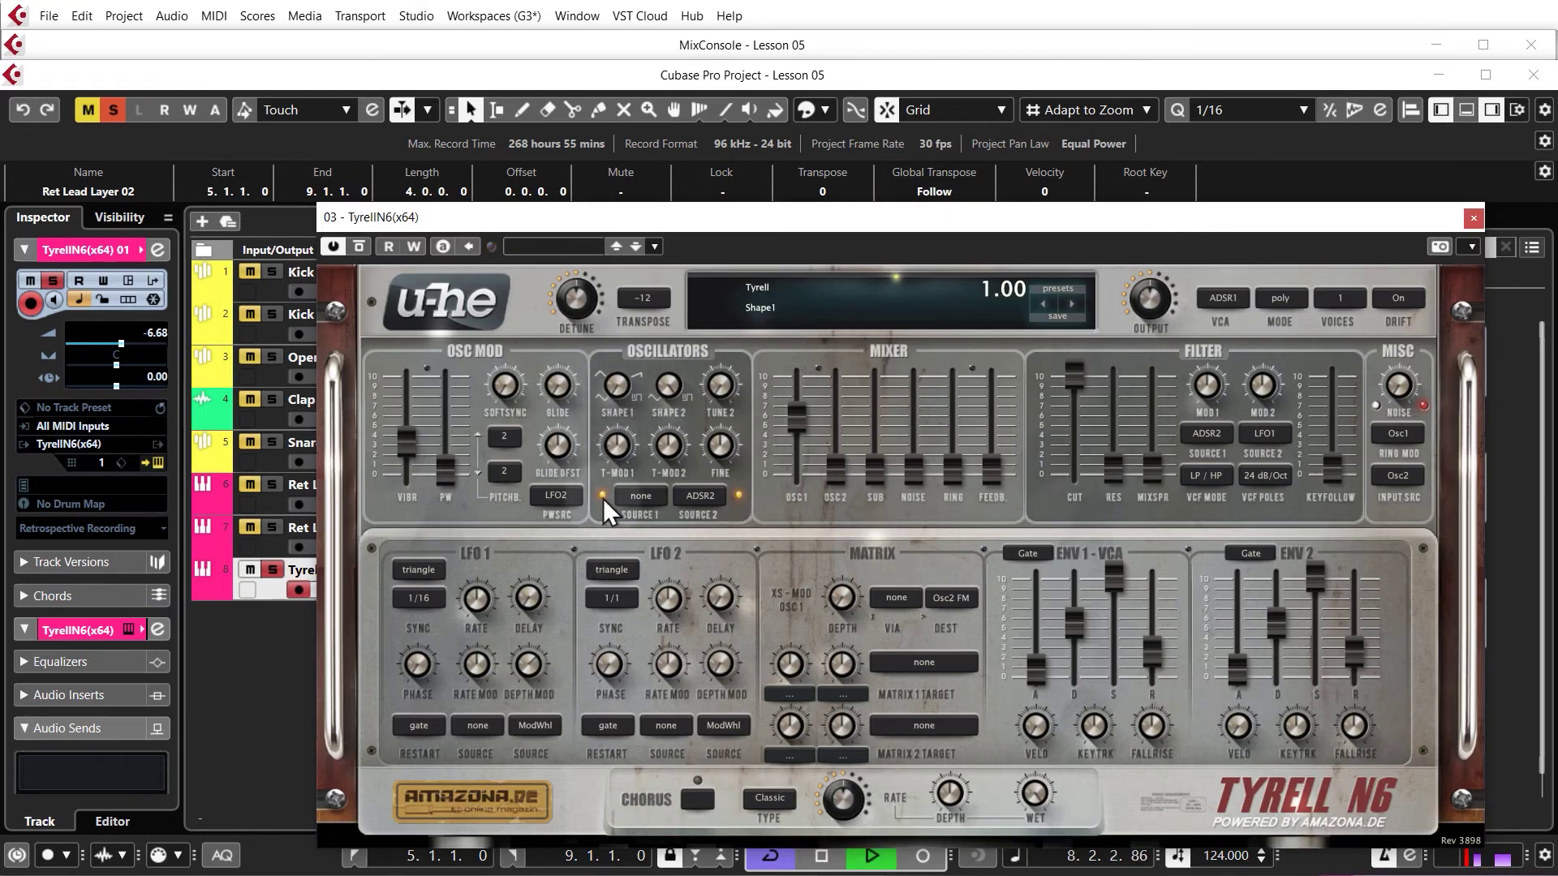
mouse_move(626, 392)
mouse_down()
mouse_move(628, 367)
mouse_move(629, 386)
mouse_up()
key(space)
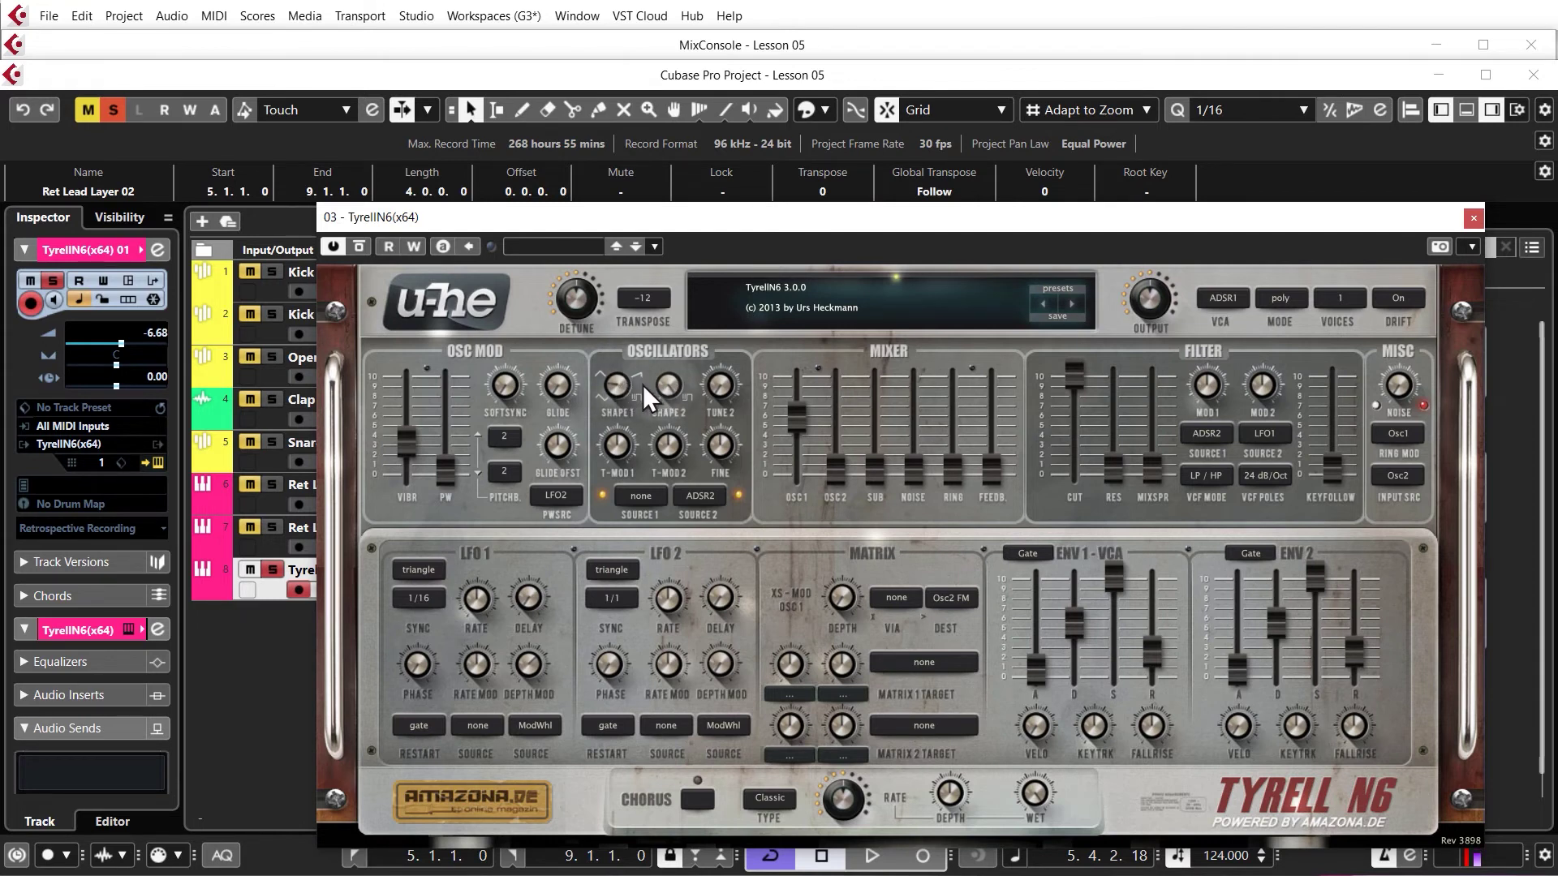
drag(610, 381, 615, 459)
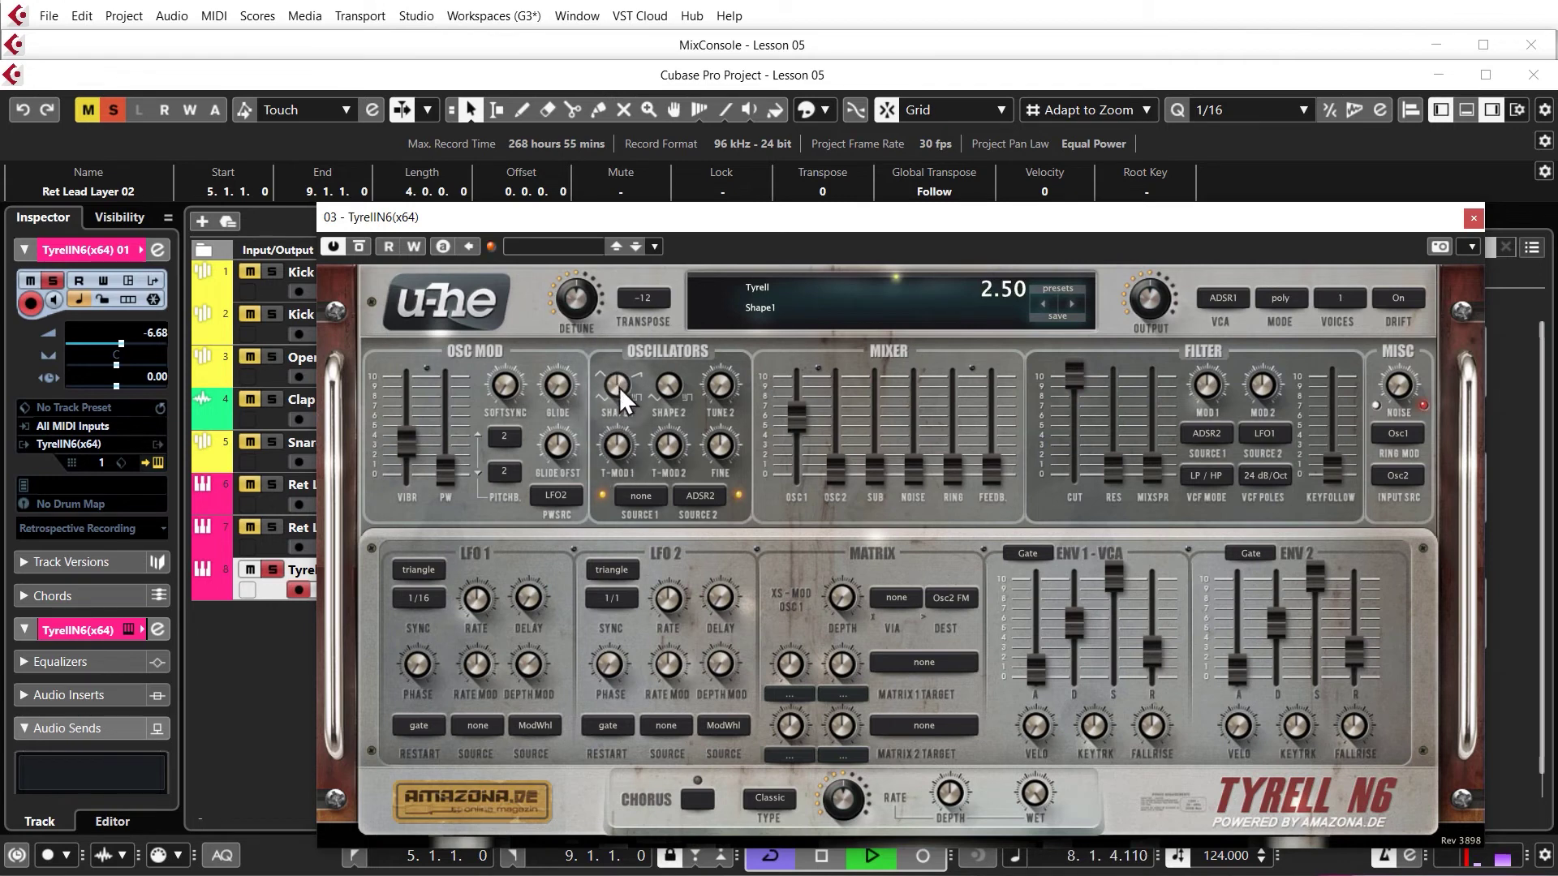
drag(619, 387, 627, 305)
drag(632, 385, 620, 426)
key(space)
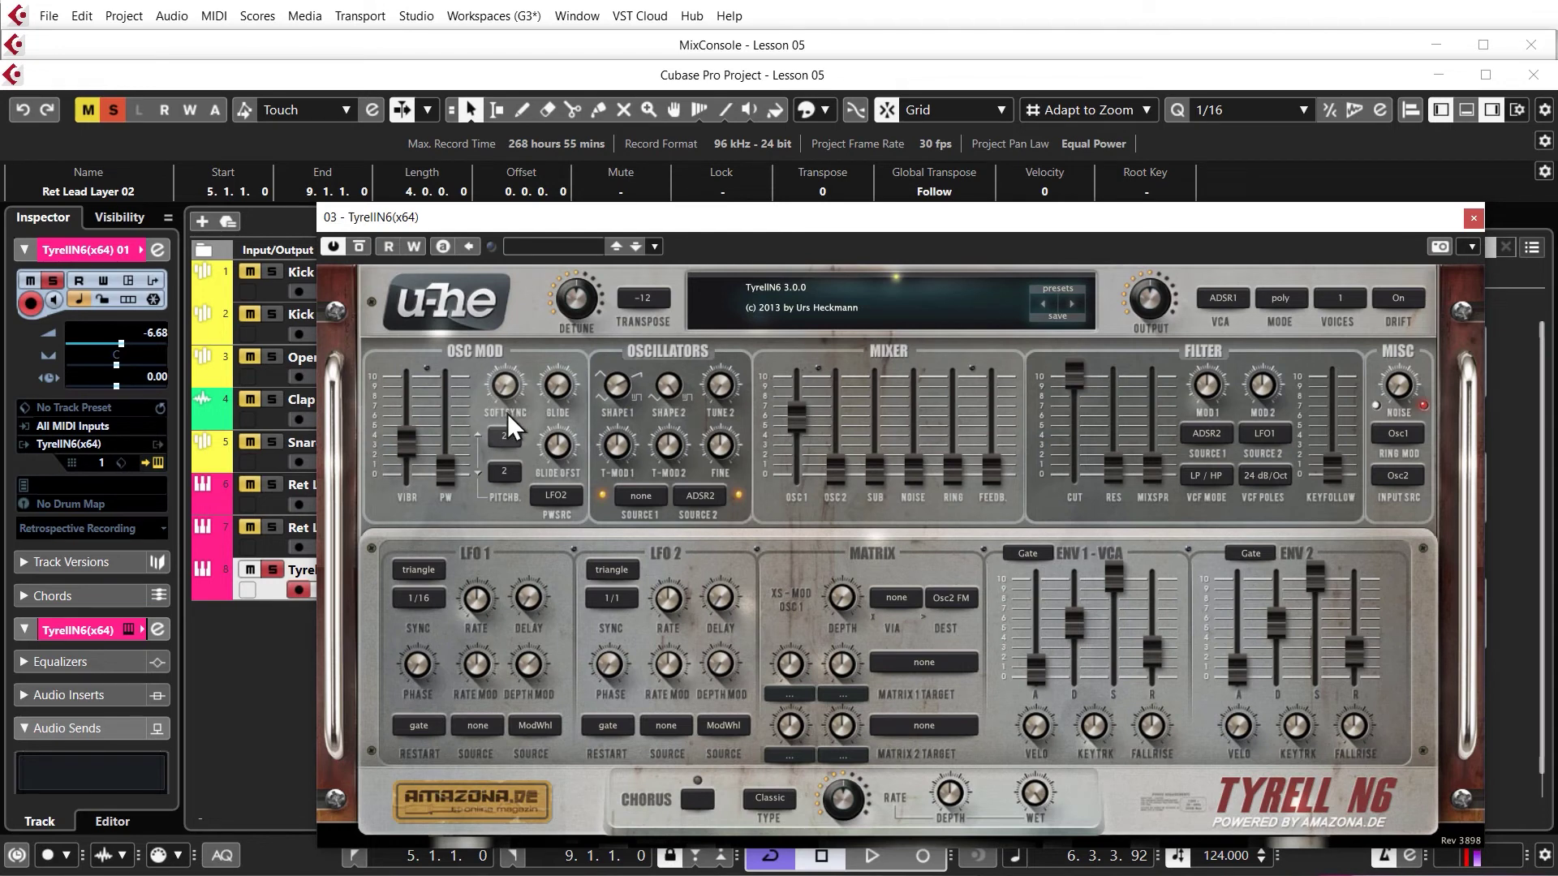
click(1471, 217)
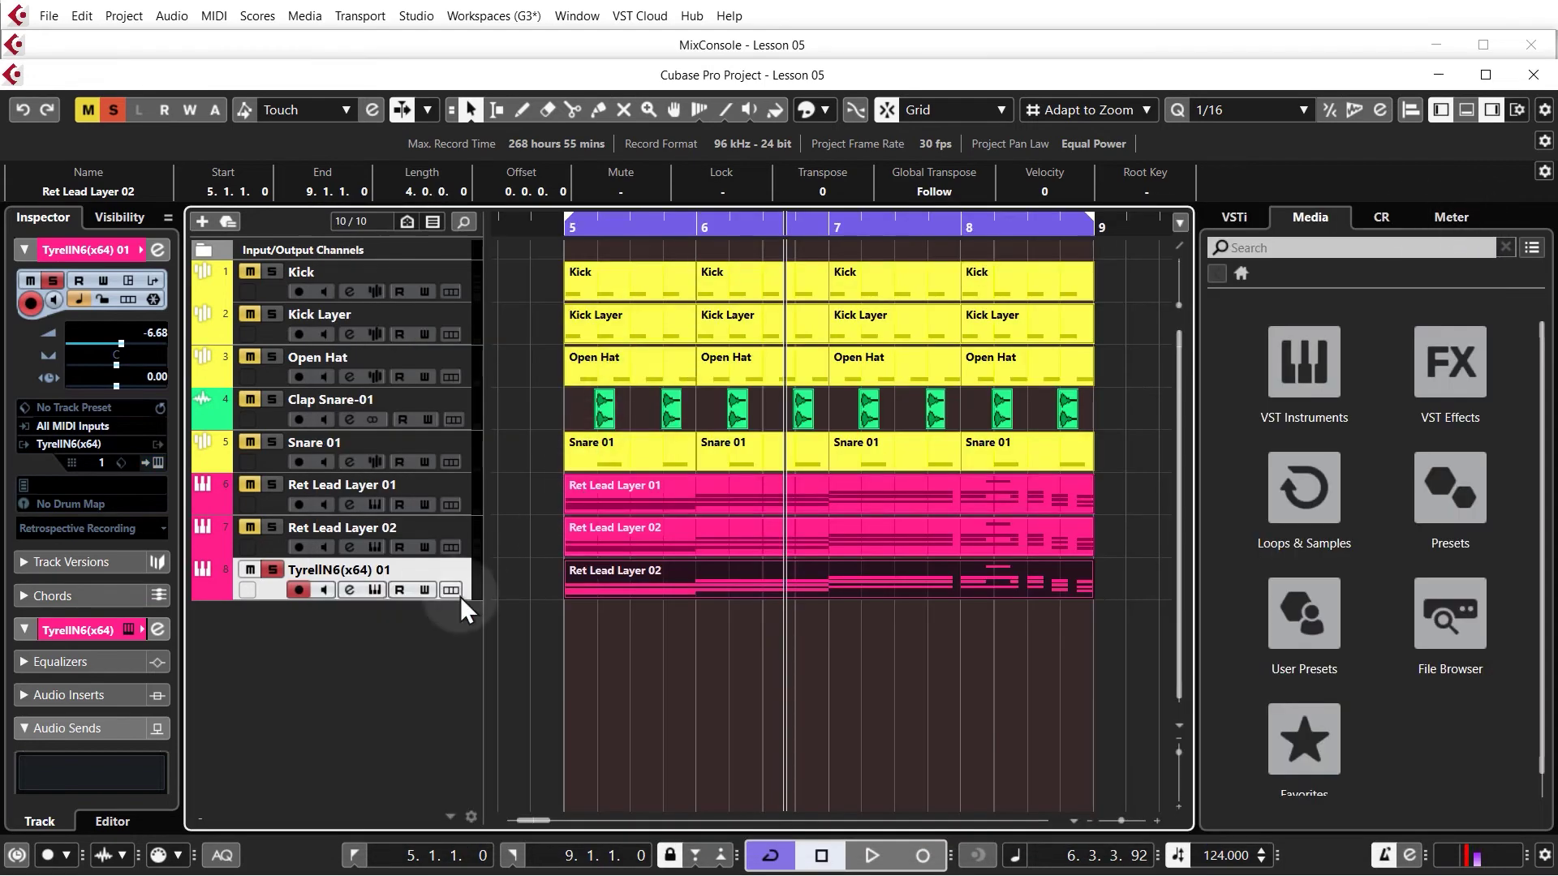
Add a 48 dB/Oct low cut at about 215 Hz to the TyrellN6 channel and audition it
click(350, 590)
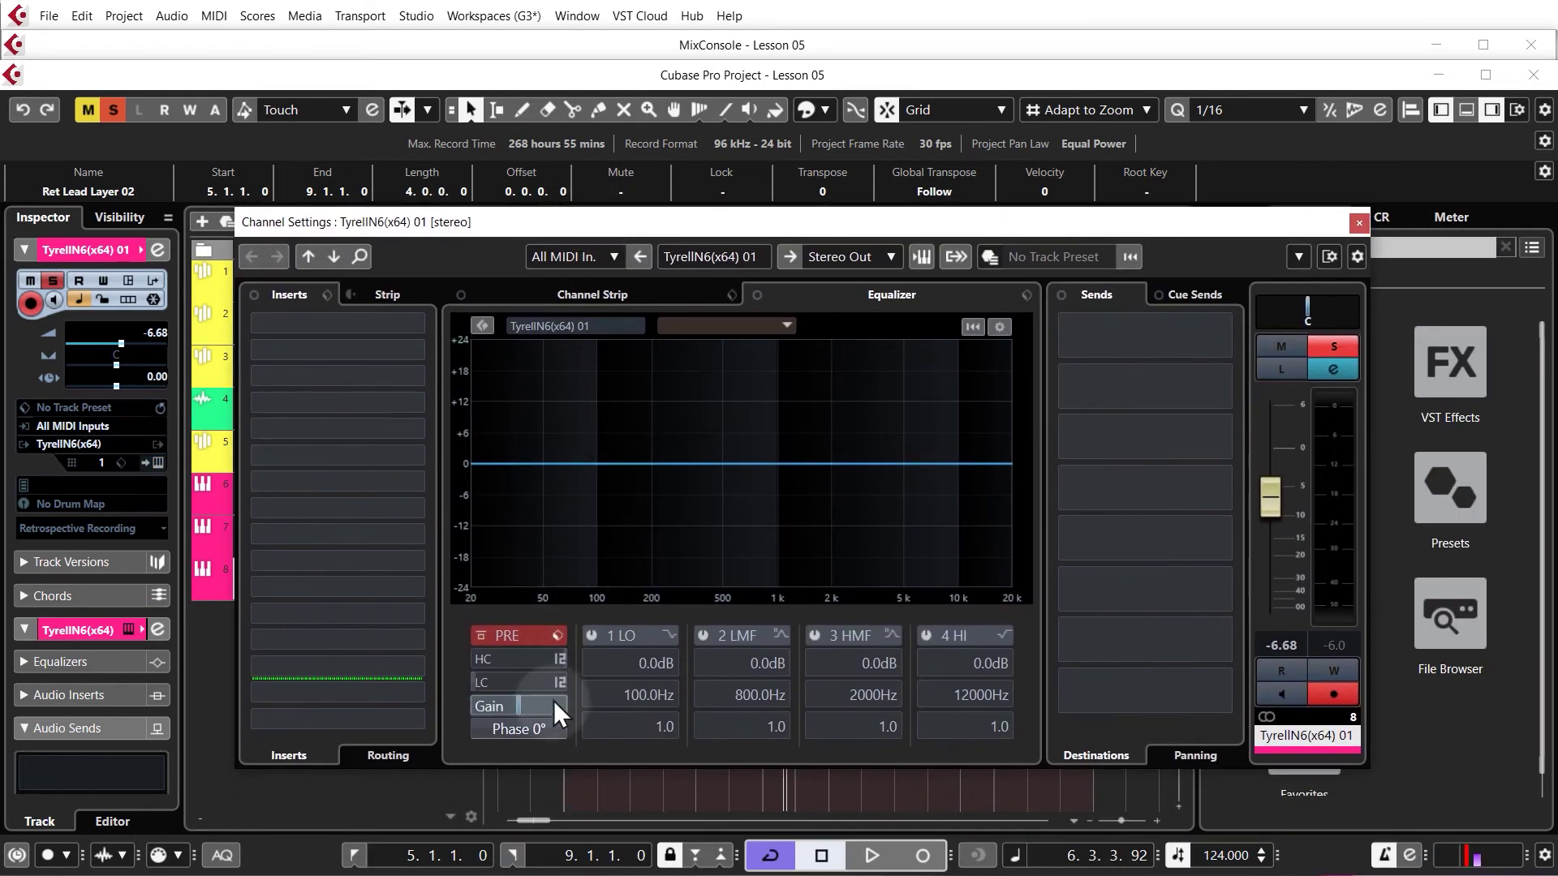
click(557, 688)
click(581, 782)
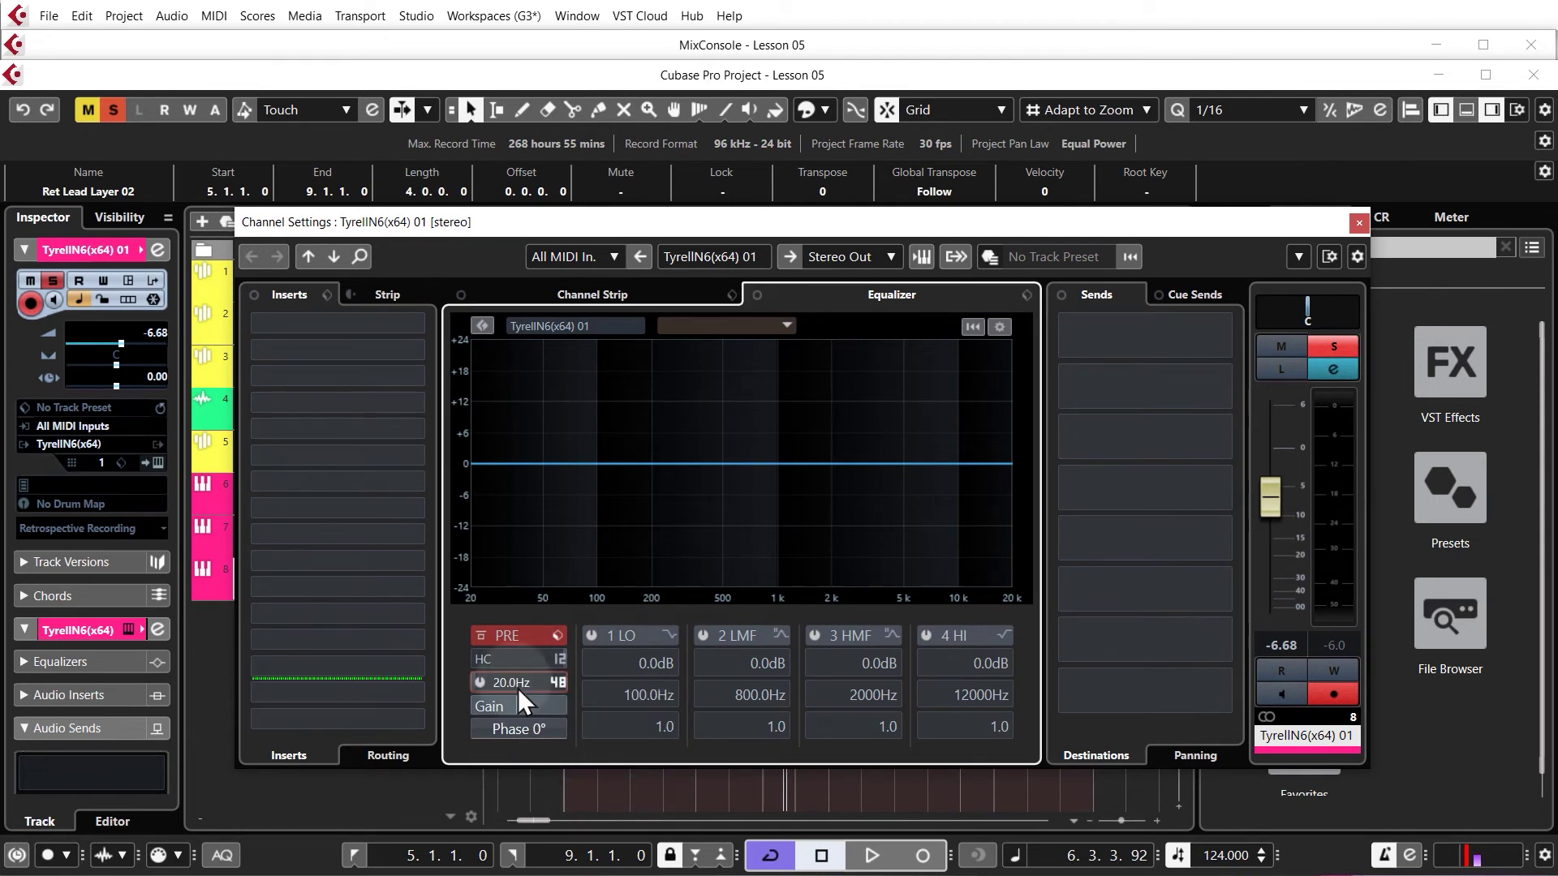
drag(517, 688, 553, 470)
key(space)
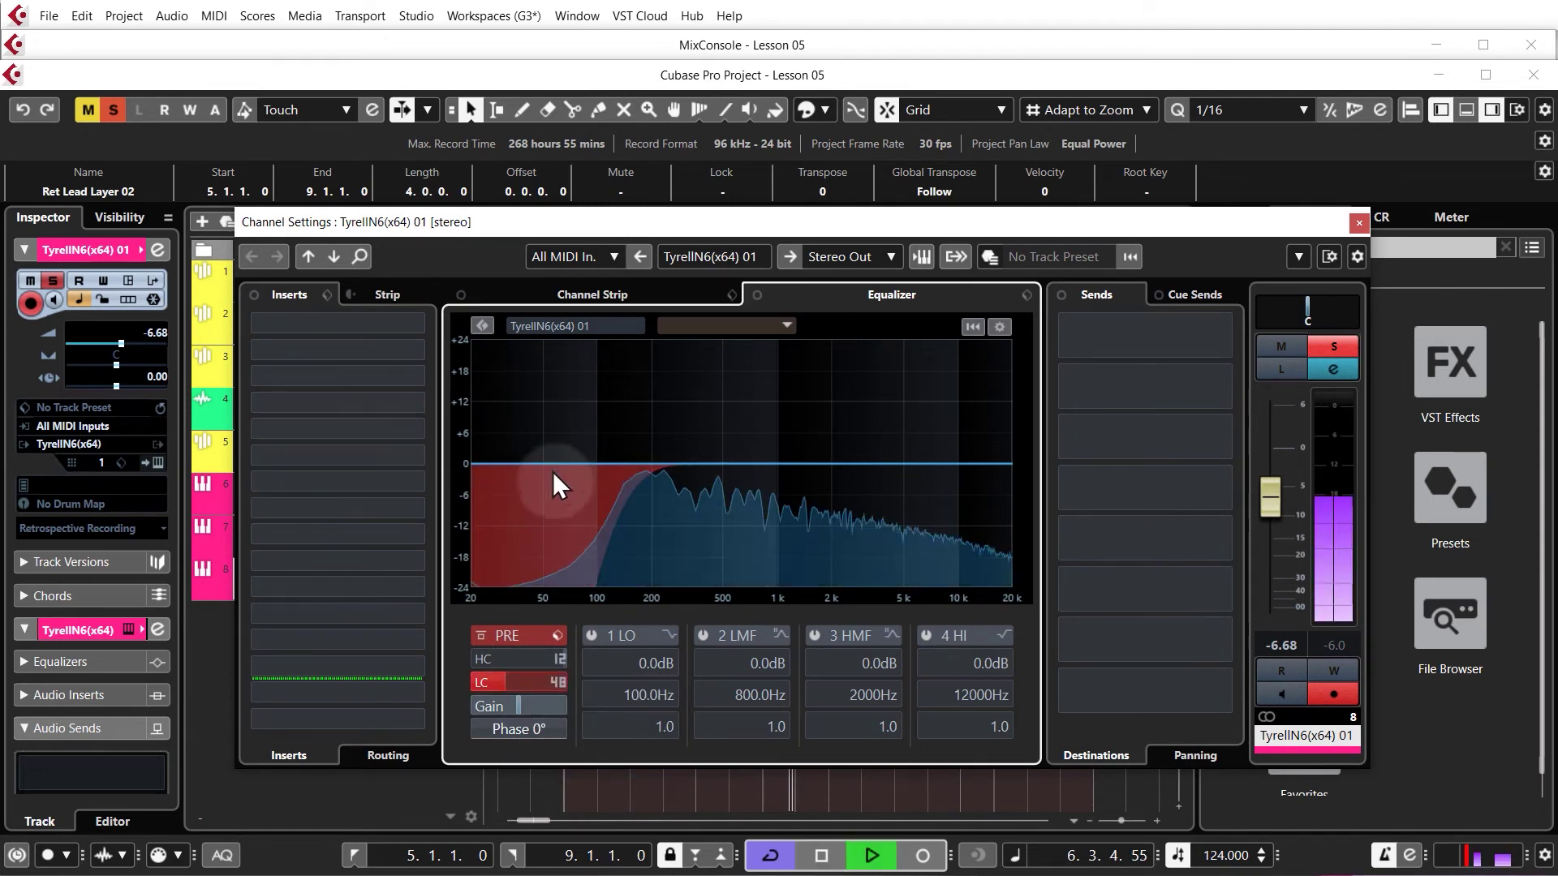
drag(547, 657, 546, 662)
key(space)
Check Ret Lead Layer 02's EQ for reference and set TyrellN6's 1 LO band to -4.9 dB at 653.3 Hz
drag(538, 475, 757, 503)
drag(700, 221, 810, 227)
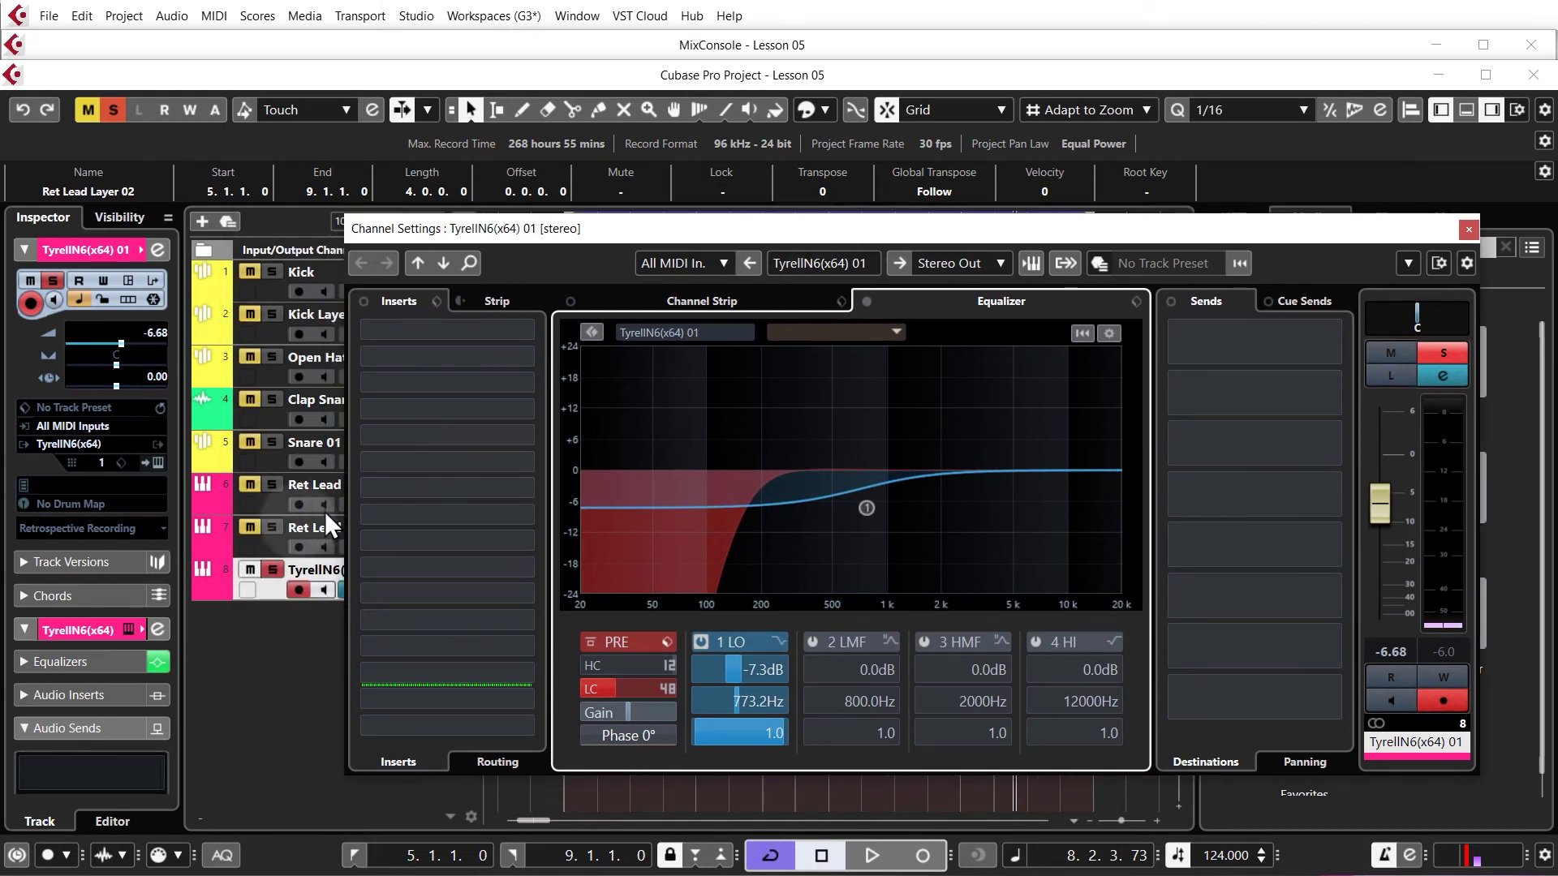
click(267, 544)
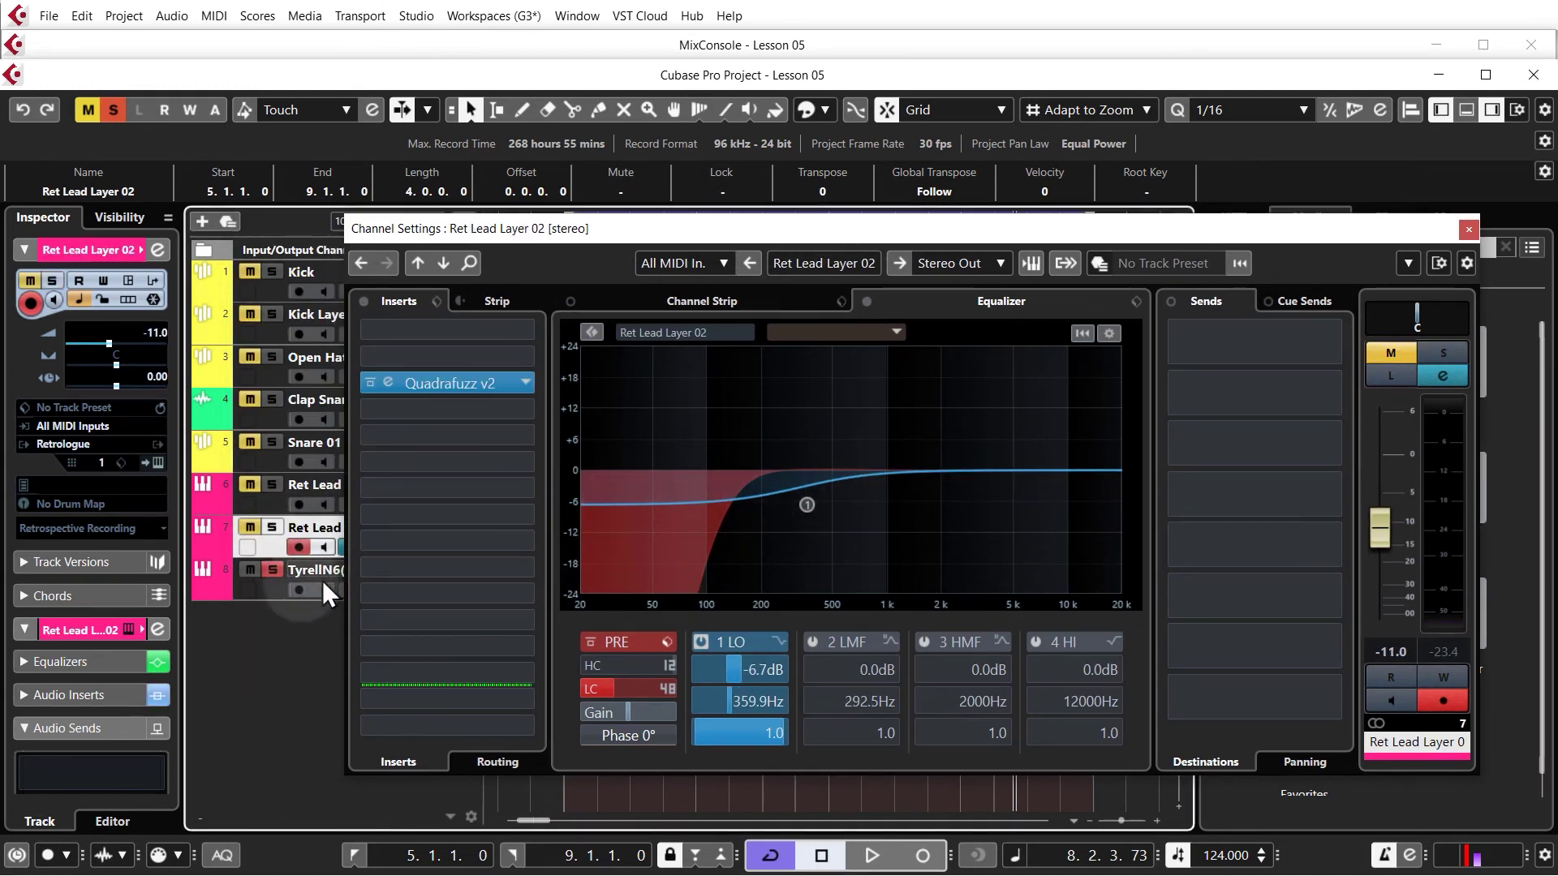
click(259, 590)
key(space)
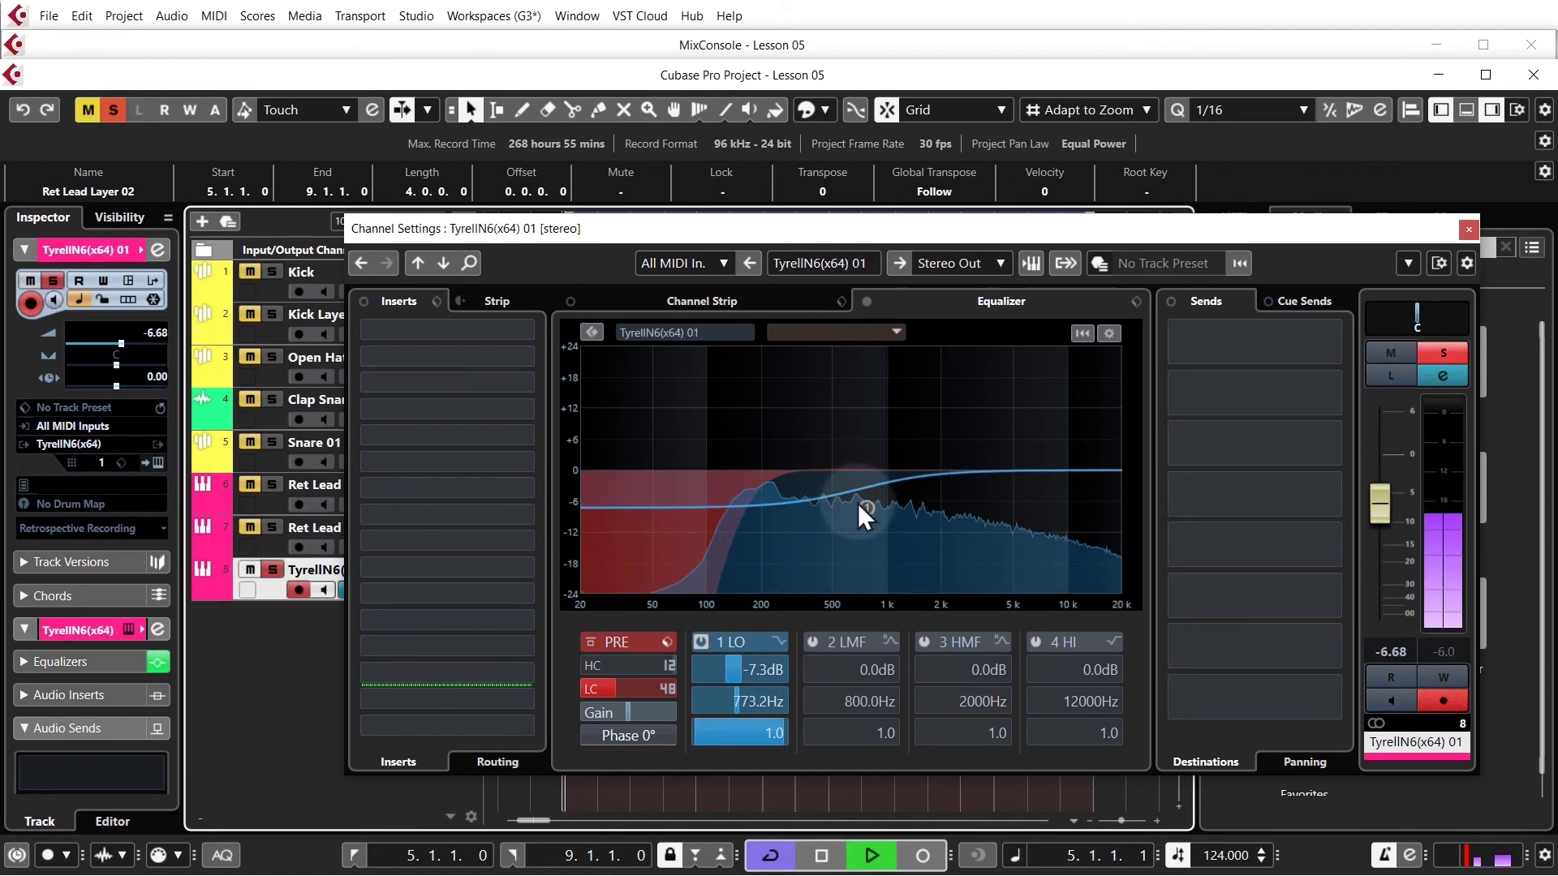
drag(863, 504, 852, 496)
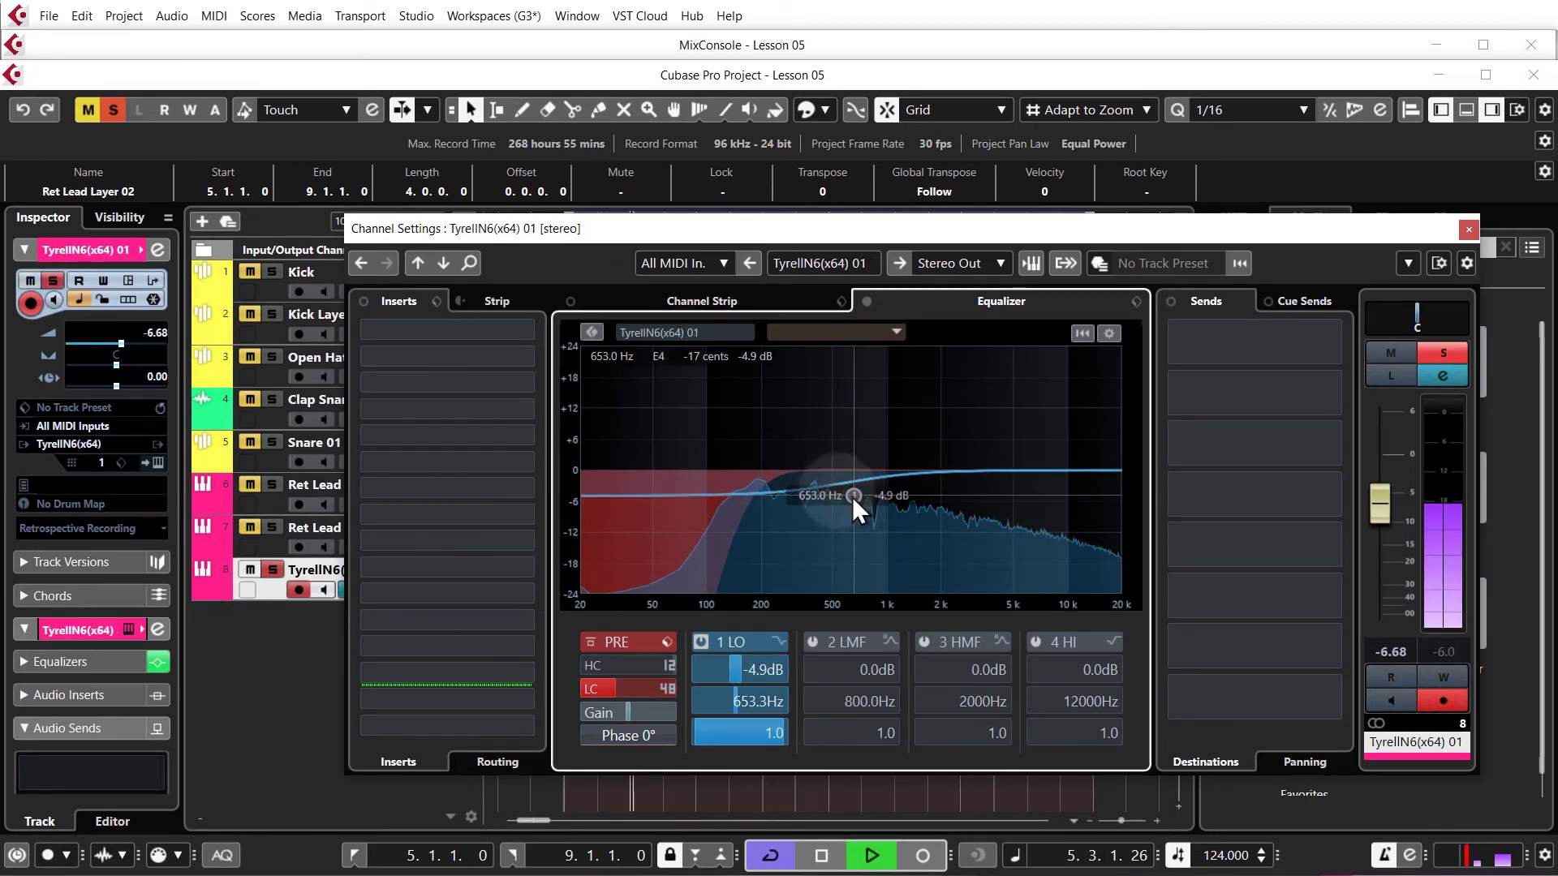
Compare the TyrellN6 track with Ret Lead Layer 02 during playback by swapping the solo between them
click(271, 567)
click(272, 526)
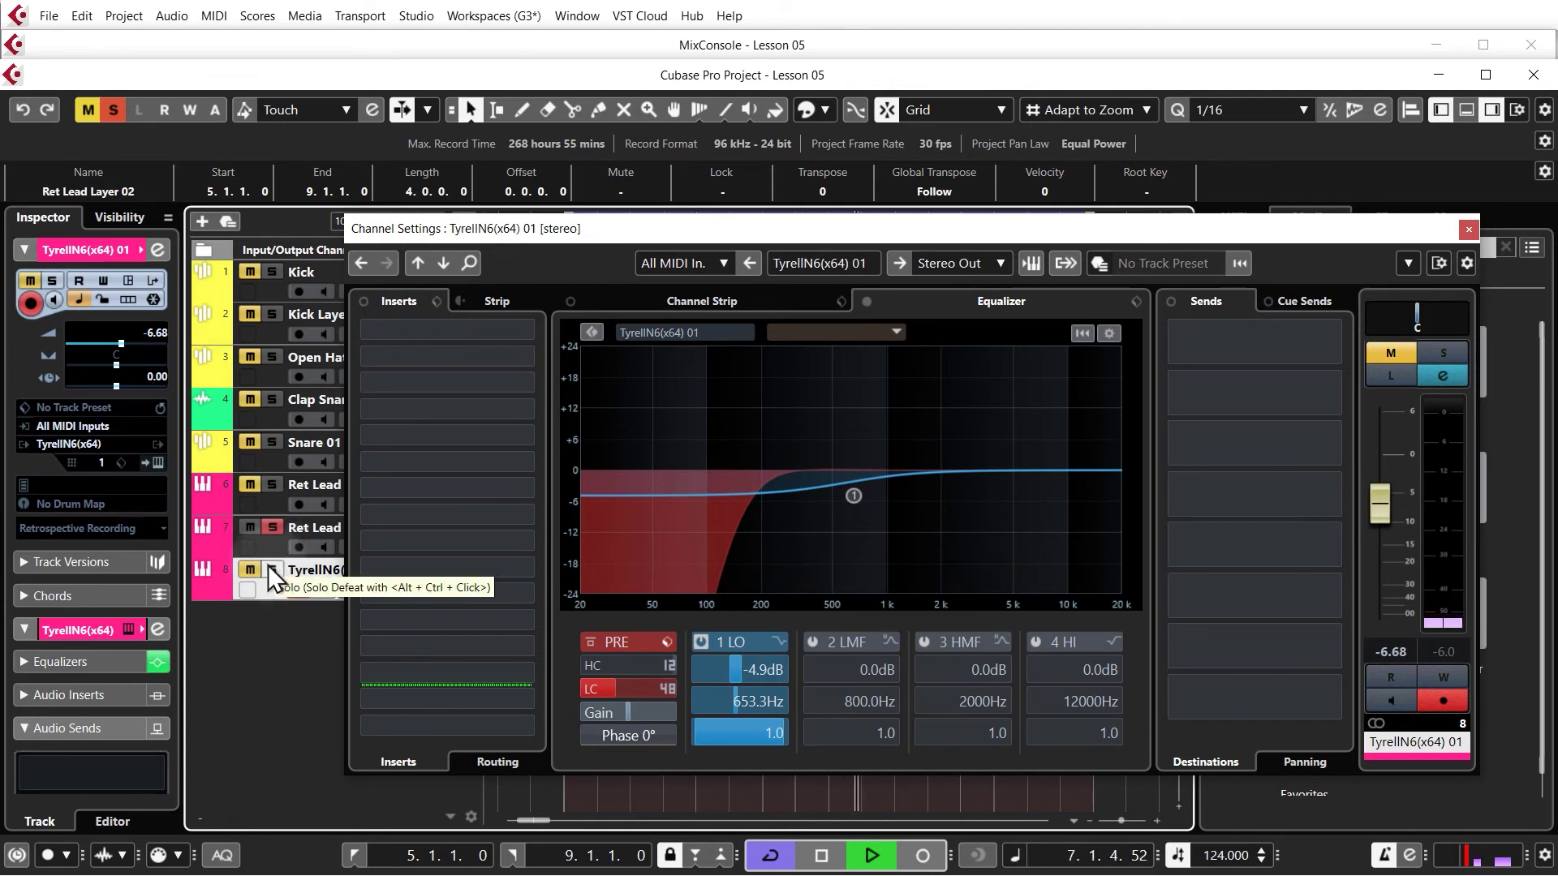
click(274, 570)
click(274, 529)
key(space)
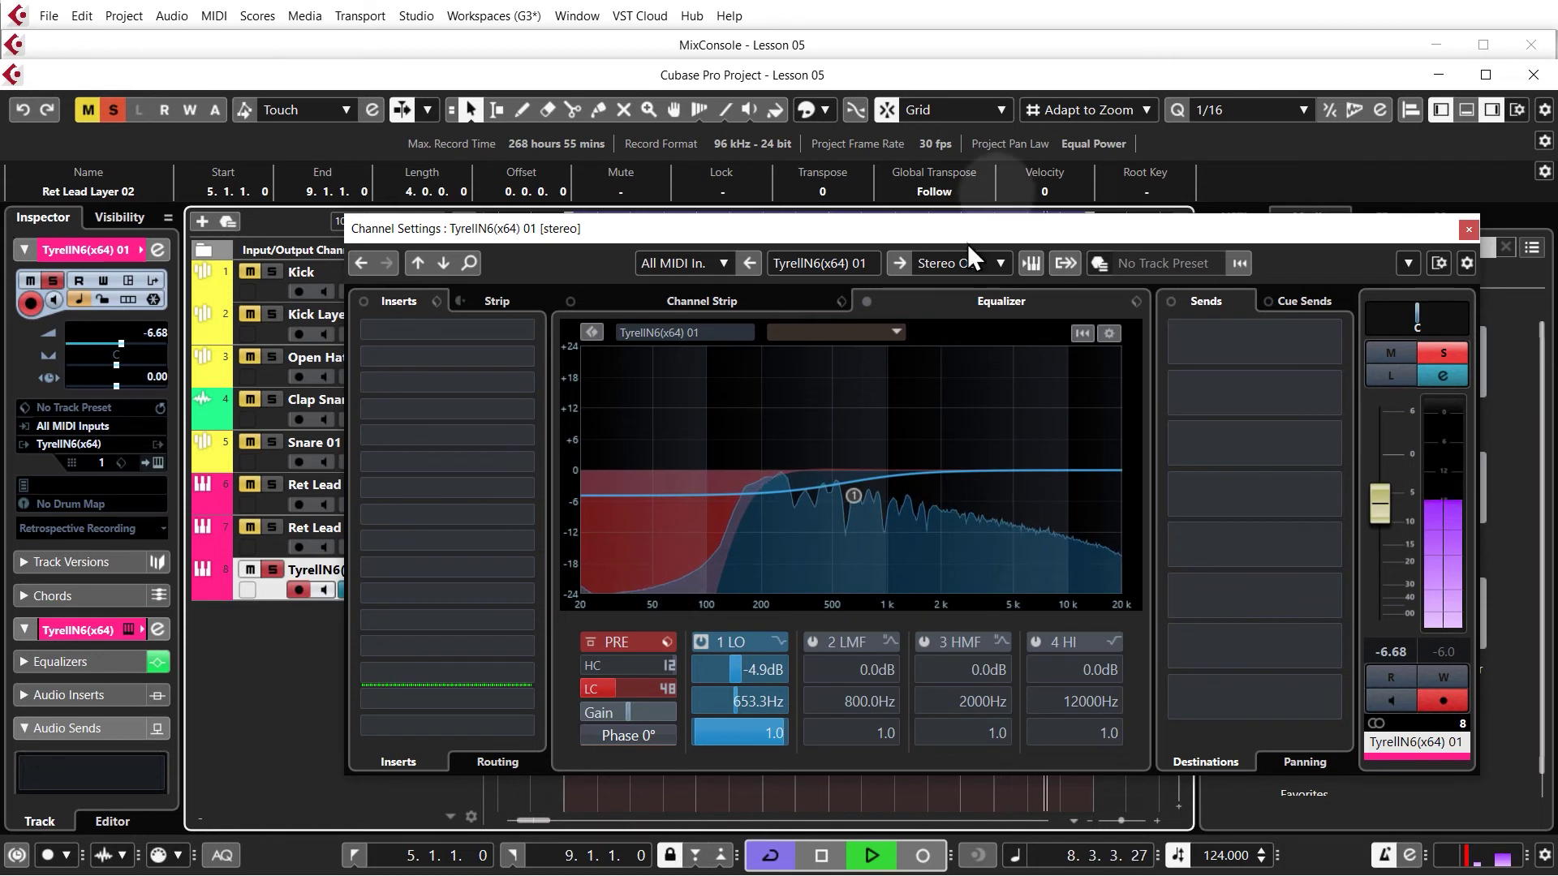
Try EQ band 4 near 10 kHz on the TyrellN6 channel during playback and deactivate the band
key(space)
drag(1111, 473, 1071, 470)
key(space)
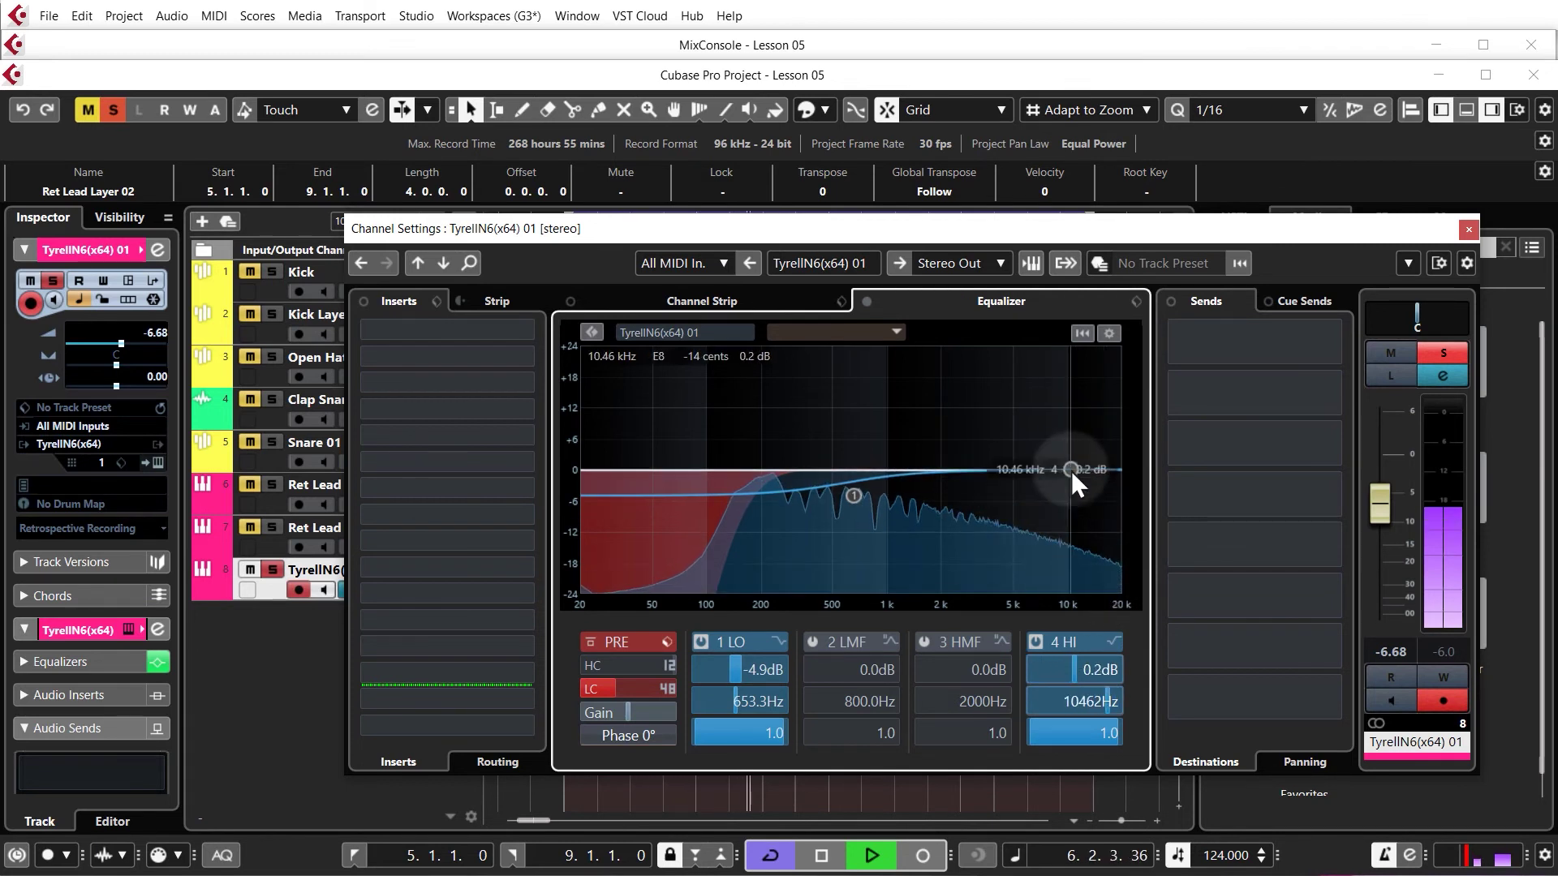
key(space)
right_click(1070, 470)
click(1079, 481)
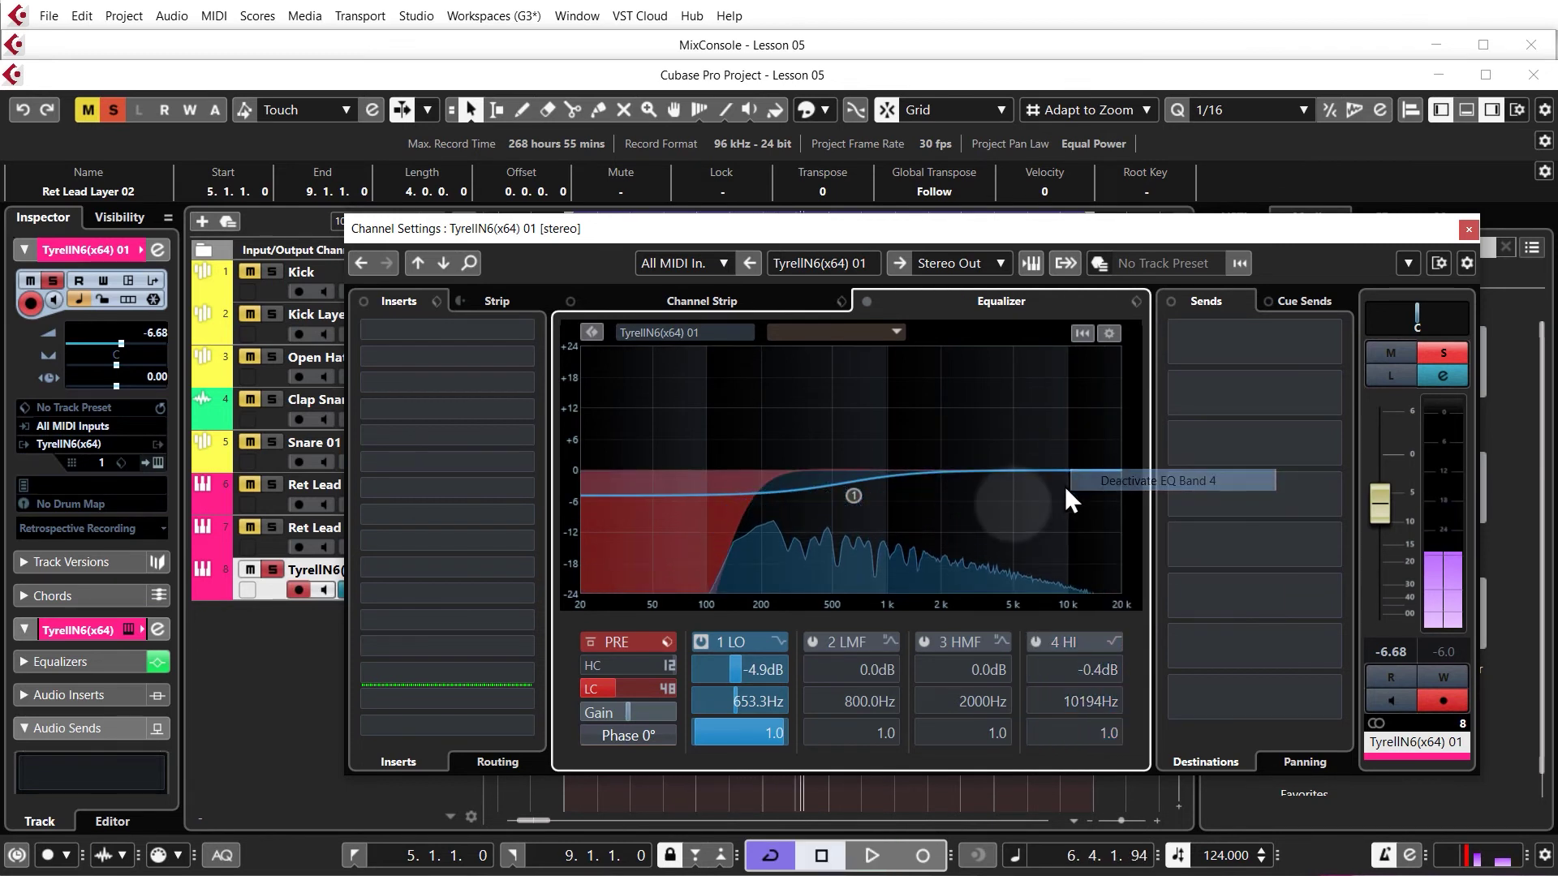
Add a 48 dB/Oct high cut at about 7233 Hz to the TyrellN6 channel while it plays
click(669, 665)
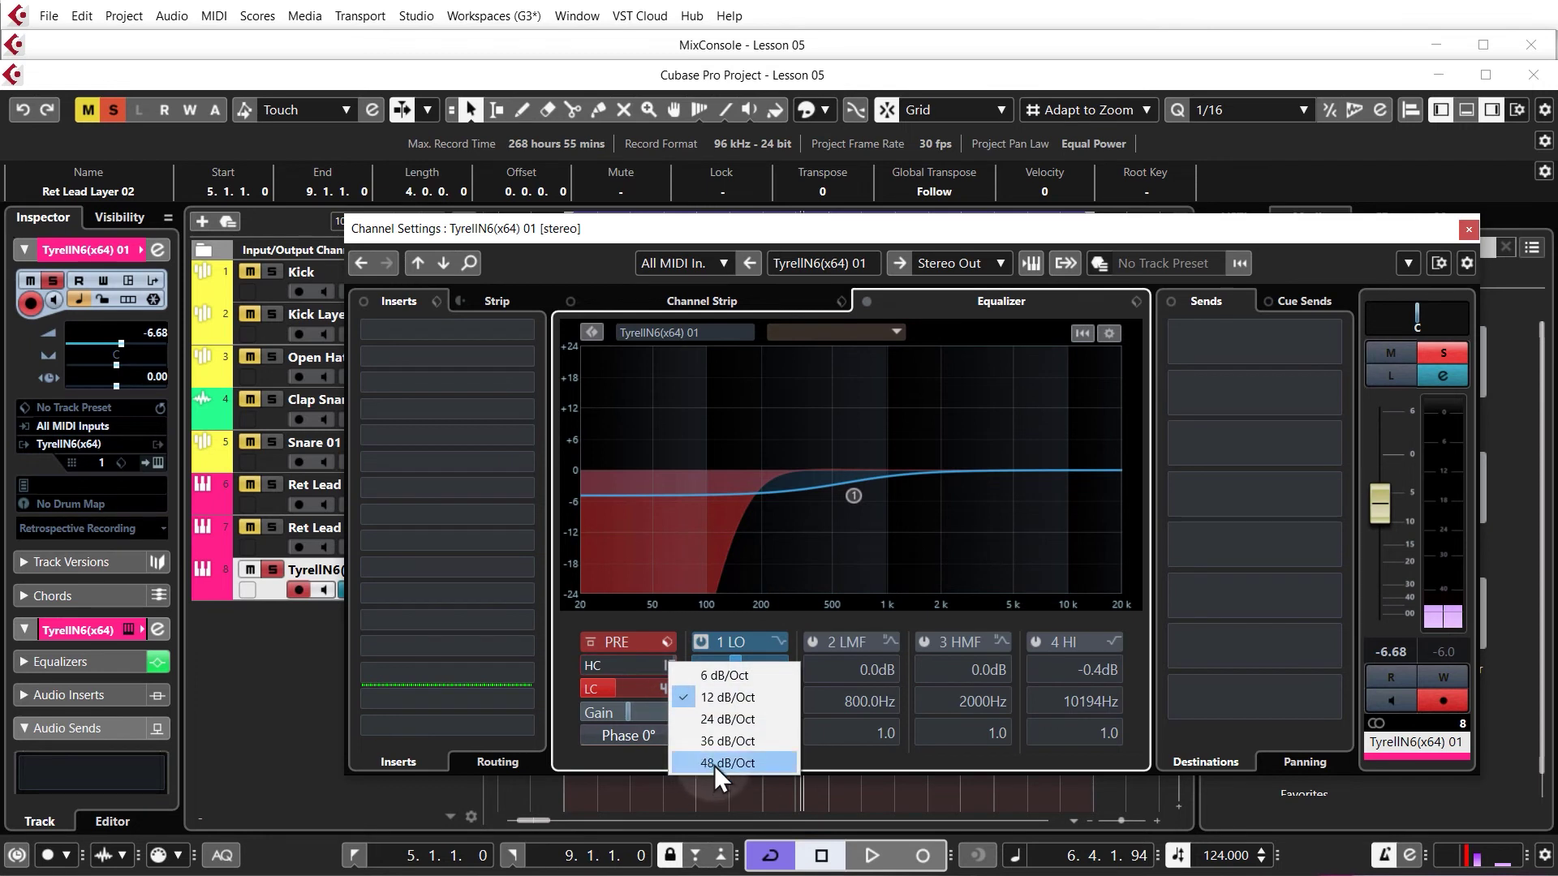
click(714, 762)
click(650, 665)
drag(646, 729, 636, 764)
key(space)
drag(644, 686, 640, 717)
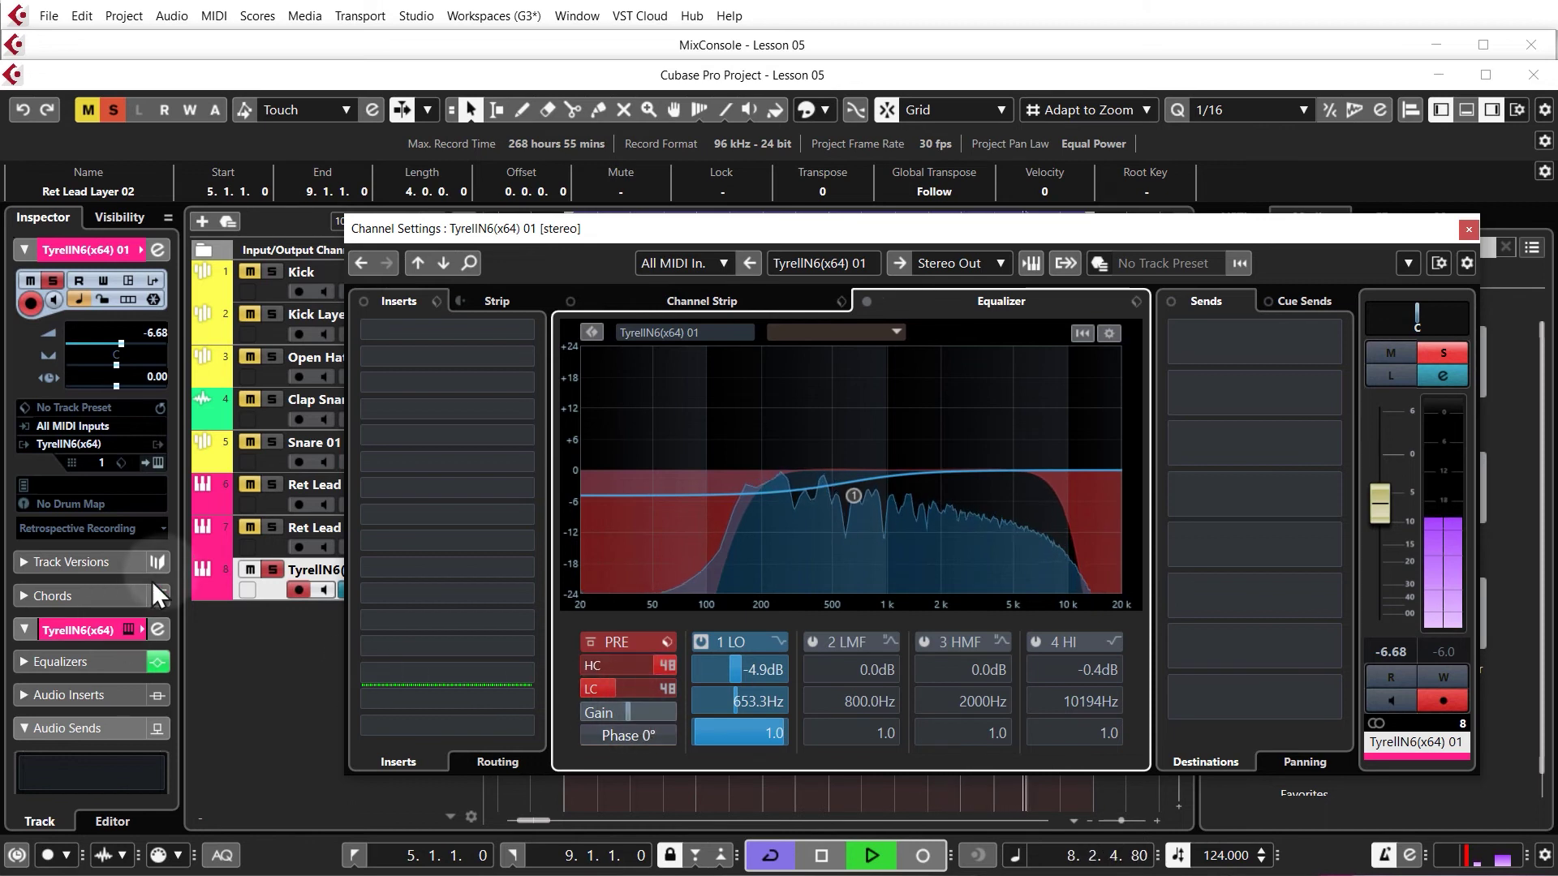
Compare the high-cut TyrellN6 layer with Ret Lead Layer 02 by soloing each in turn, ending on TyrellN6
key(space)
click(277, 569)
click(279, 530)
key(space)
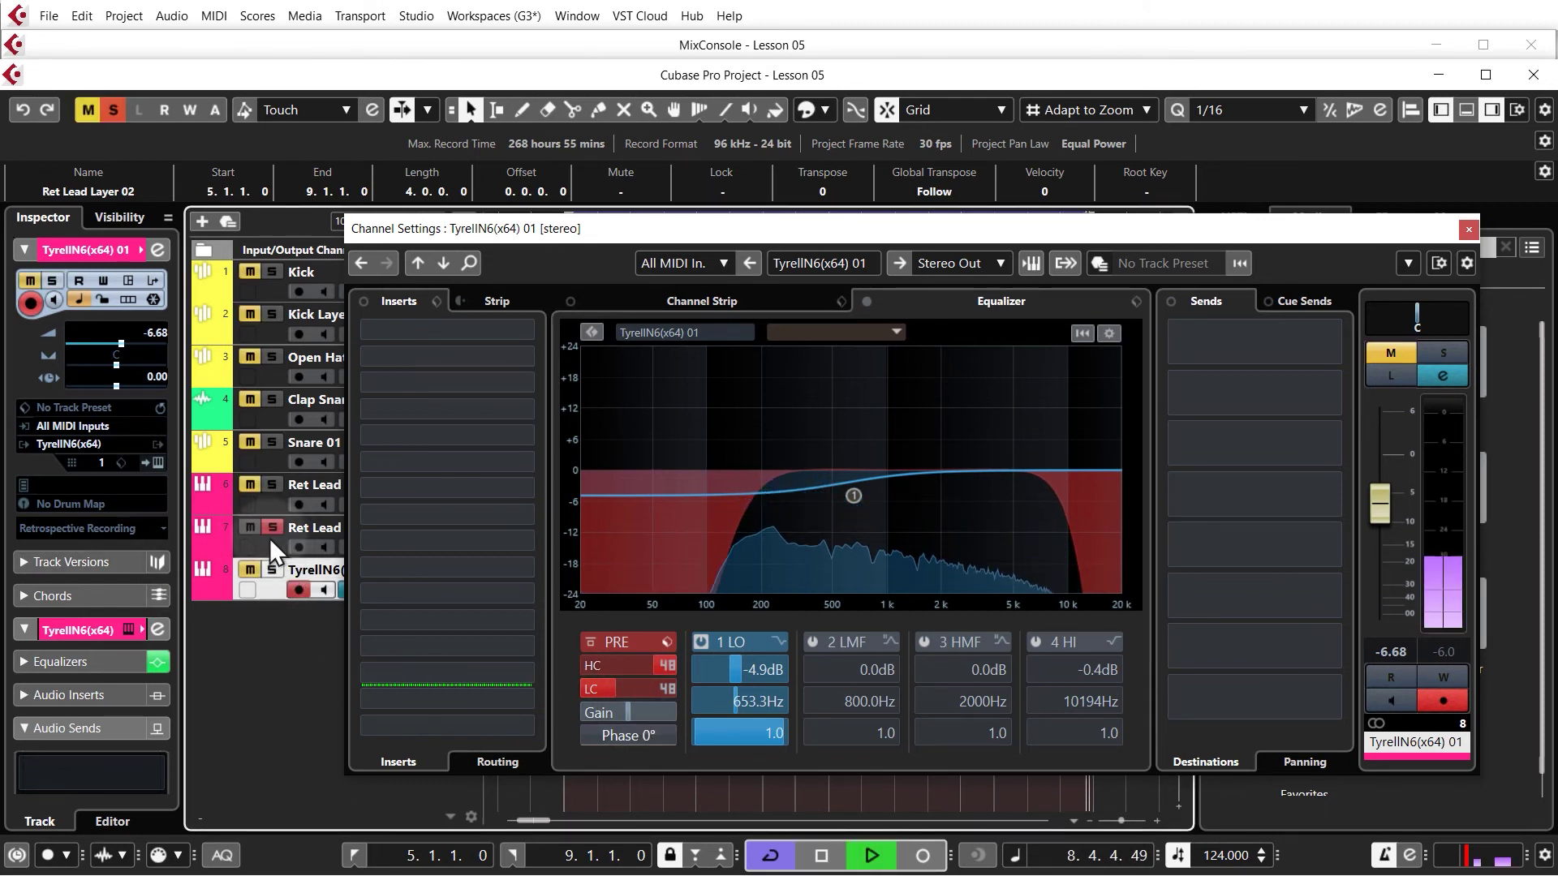
key(space)
click(274, 571)
click(273, 526)
key(space)
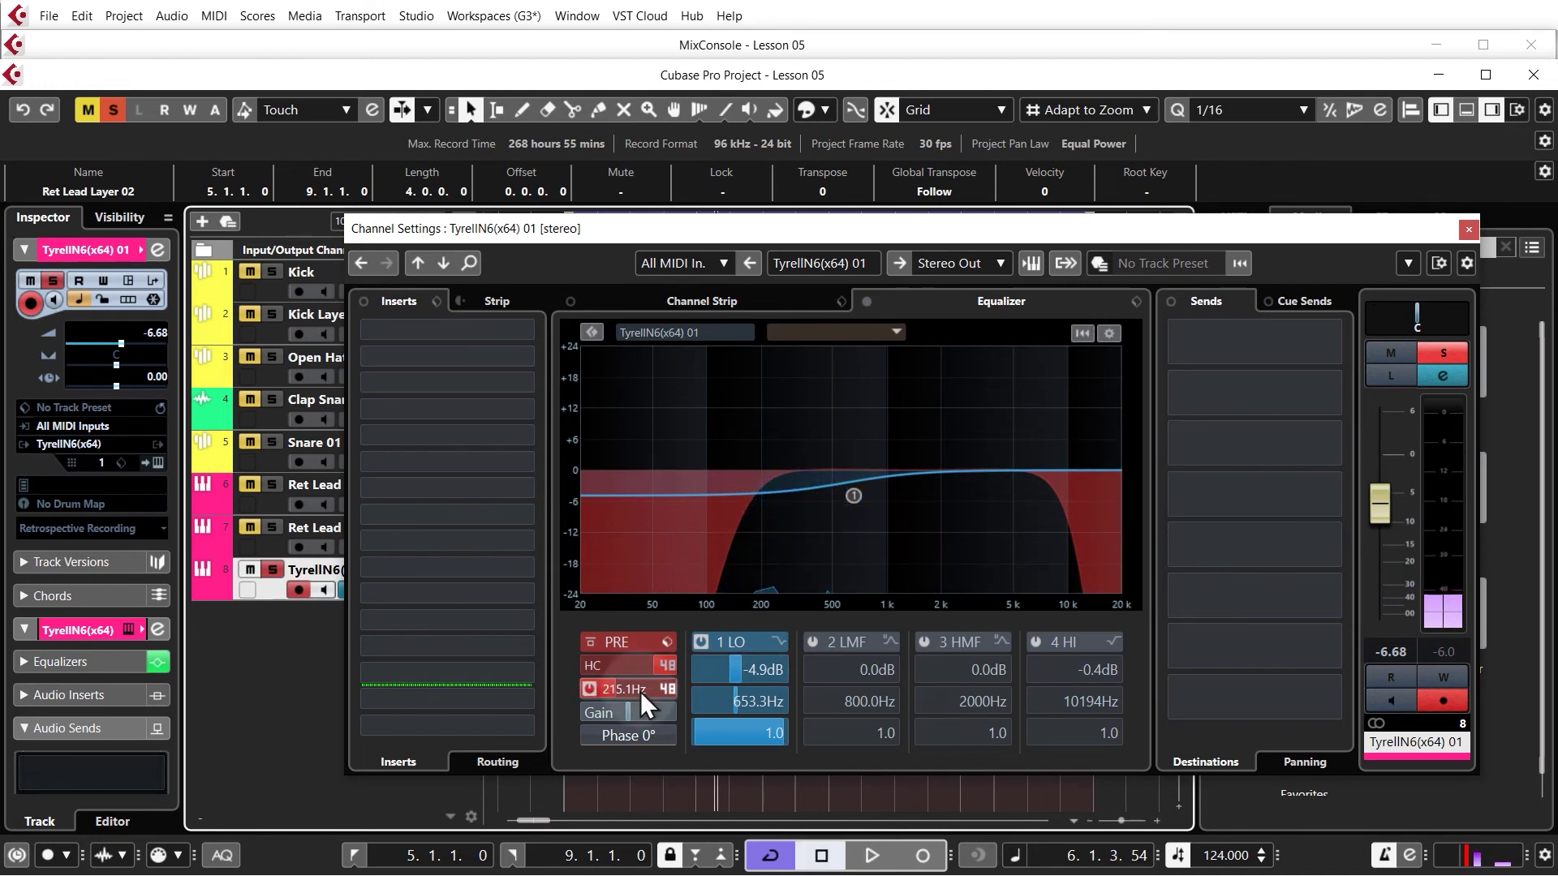
Unsolo the TyrellN6 track and close its channel settings
drag(640, 691, 644, 680)
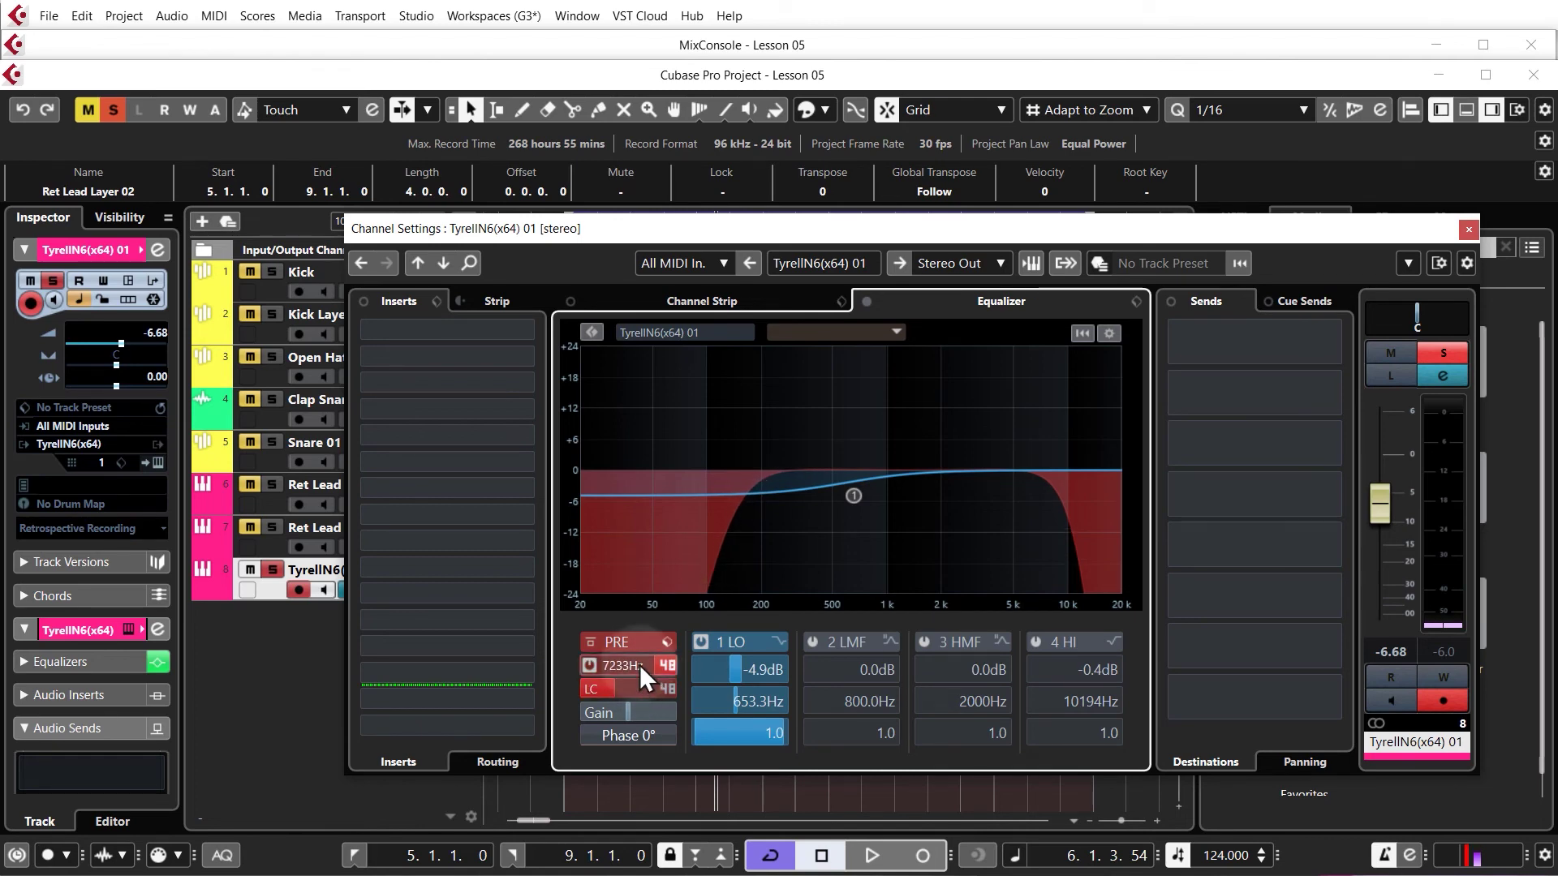
click(1444, 349)
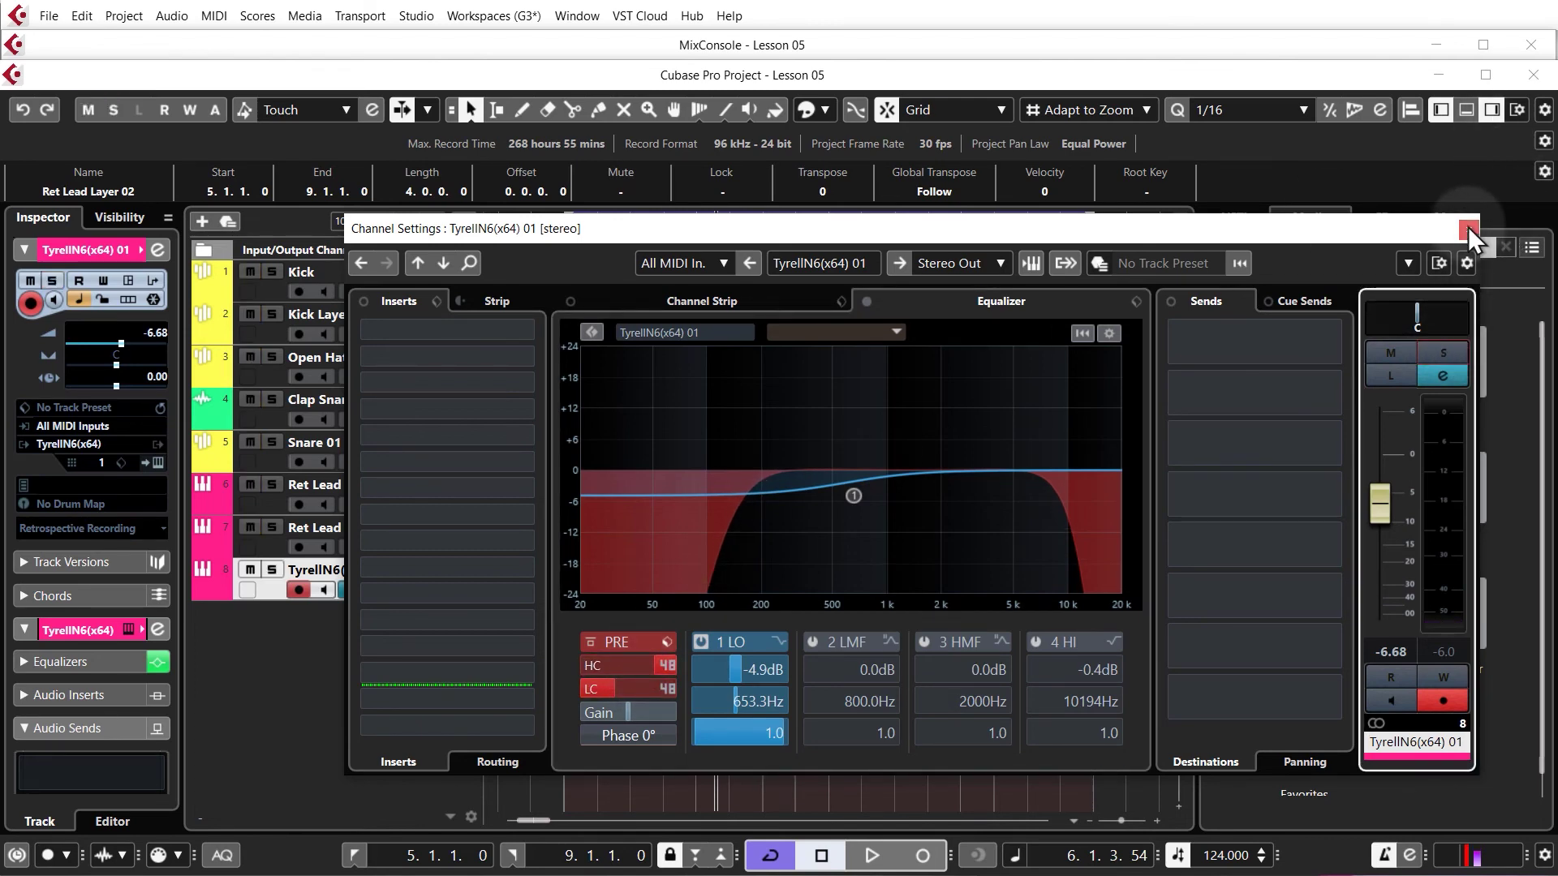
click(1469, 229)
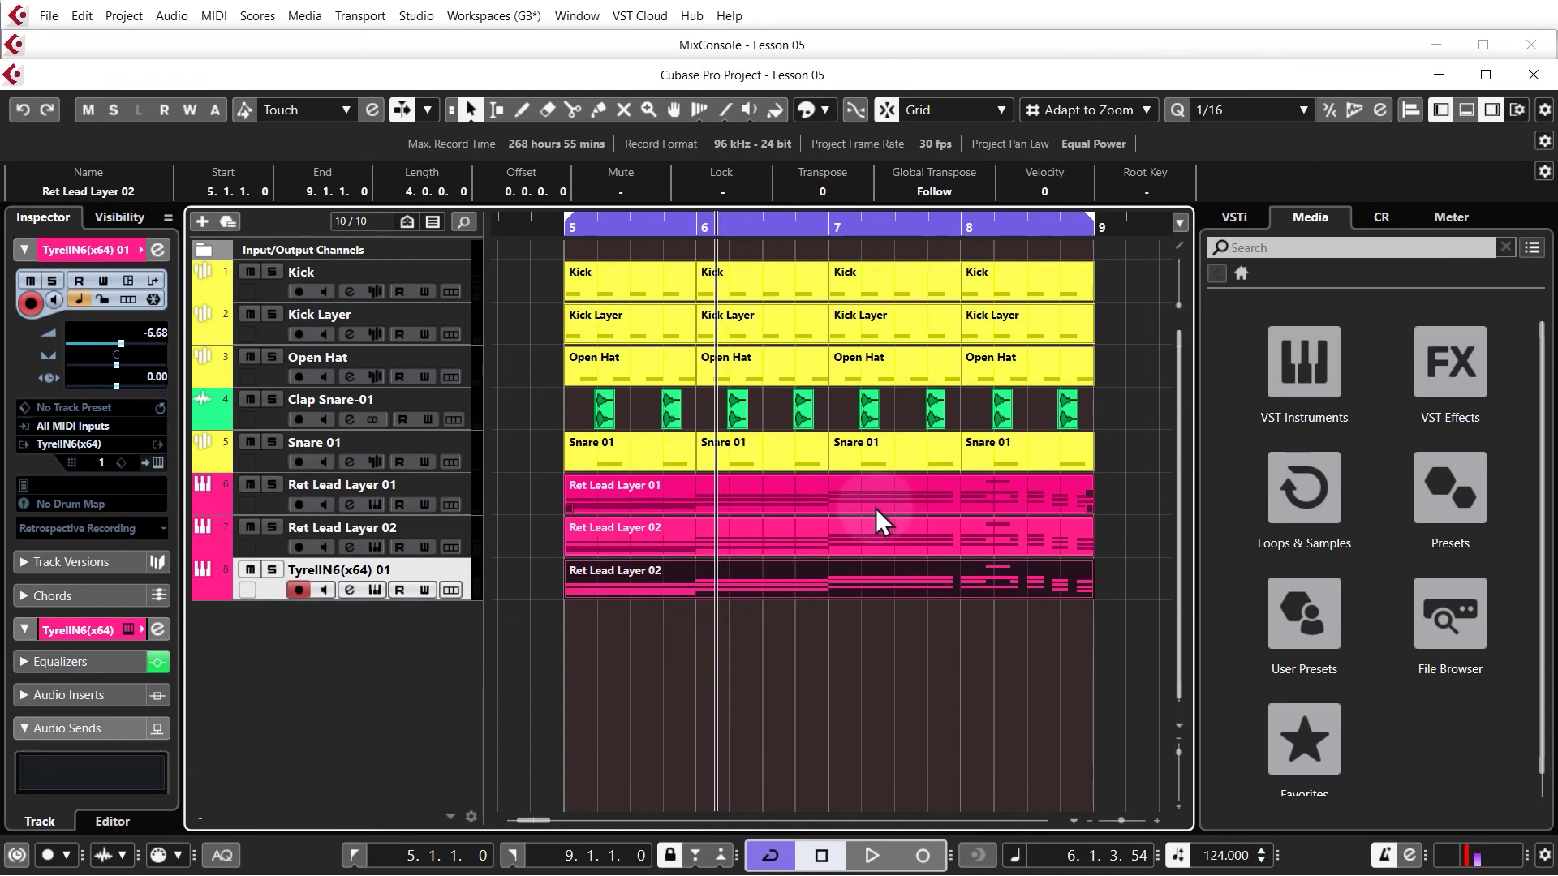
Mute Ret Lead Layer 02 and play the mix from the loop start at bar 5
click(251, 528)
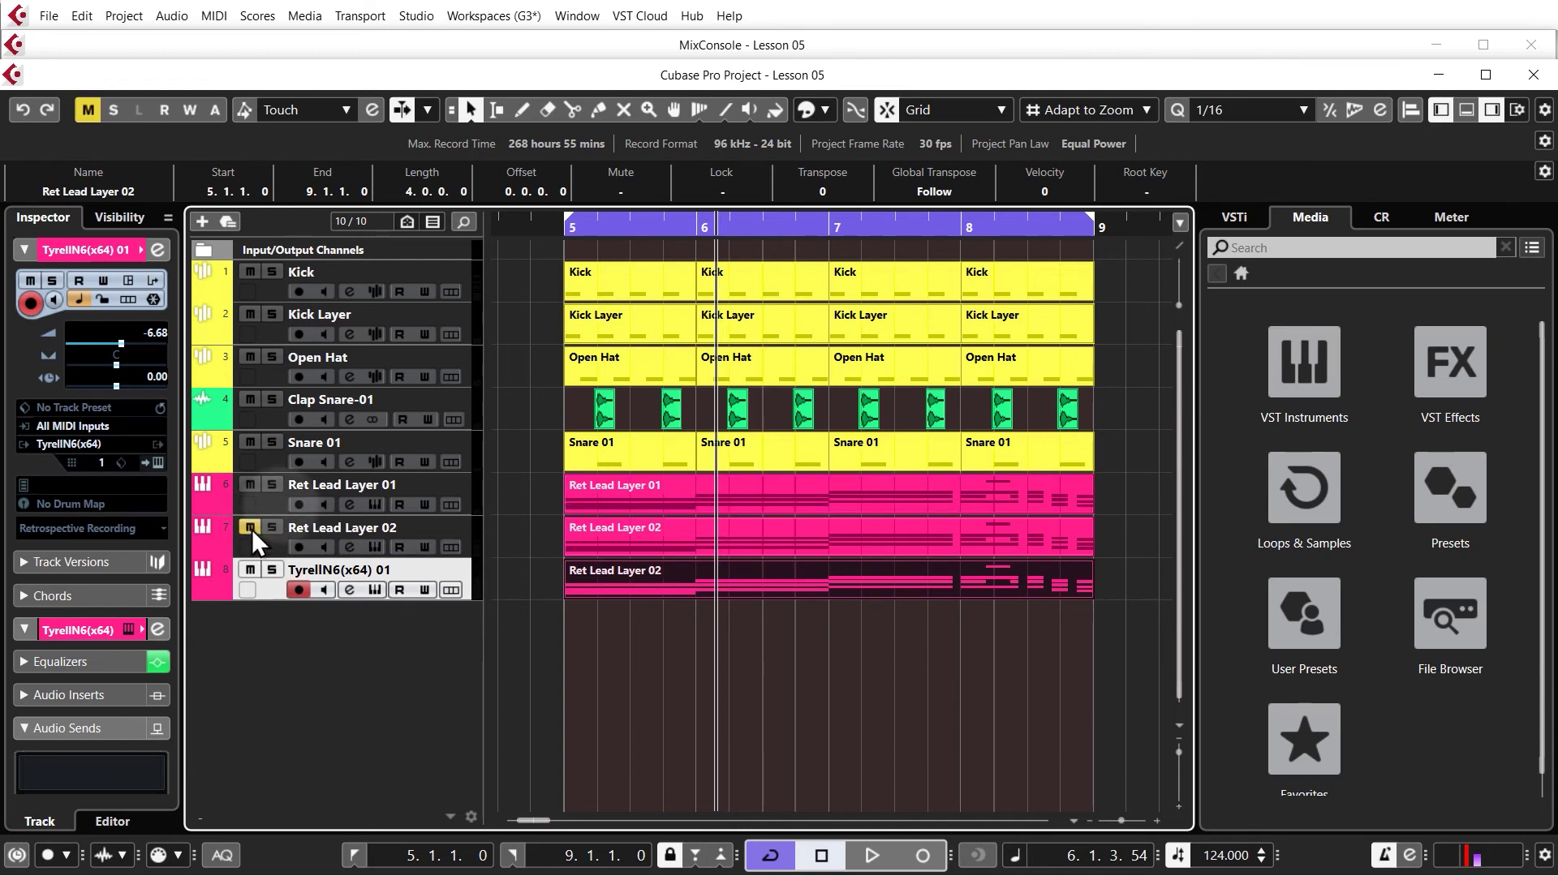
click(555, 229)
key(space)
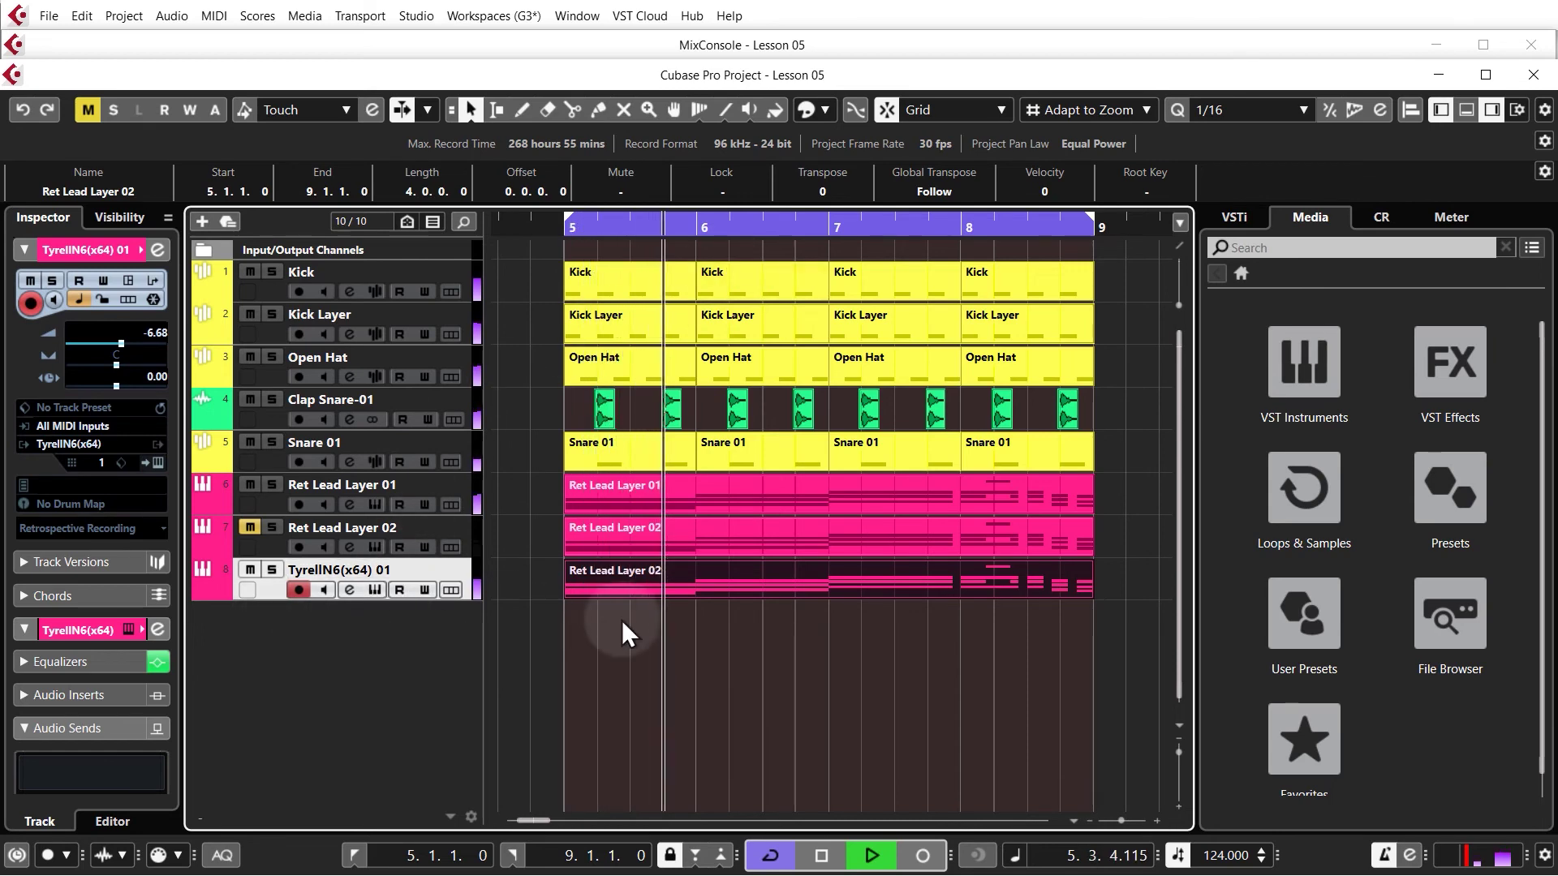
key(space)
Transpose all notes in the TyrellN6 track's MIDI part up one octave in the Key Editor and close the editor
double_click(658, 585)
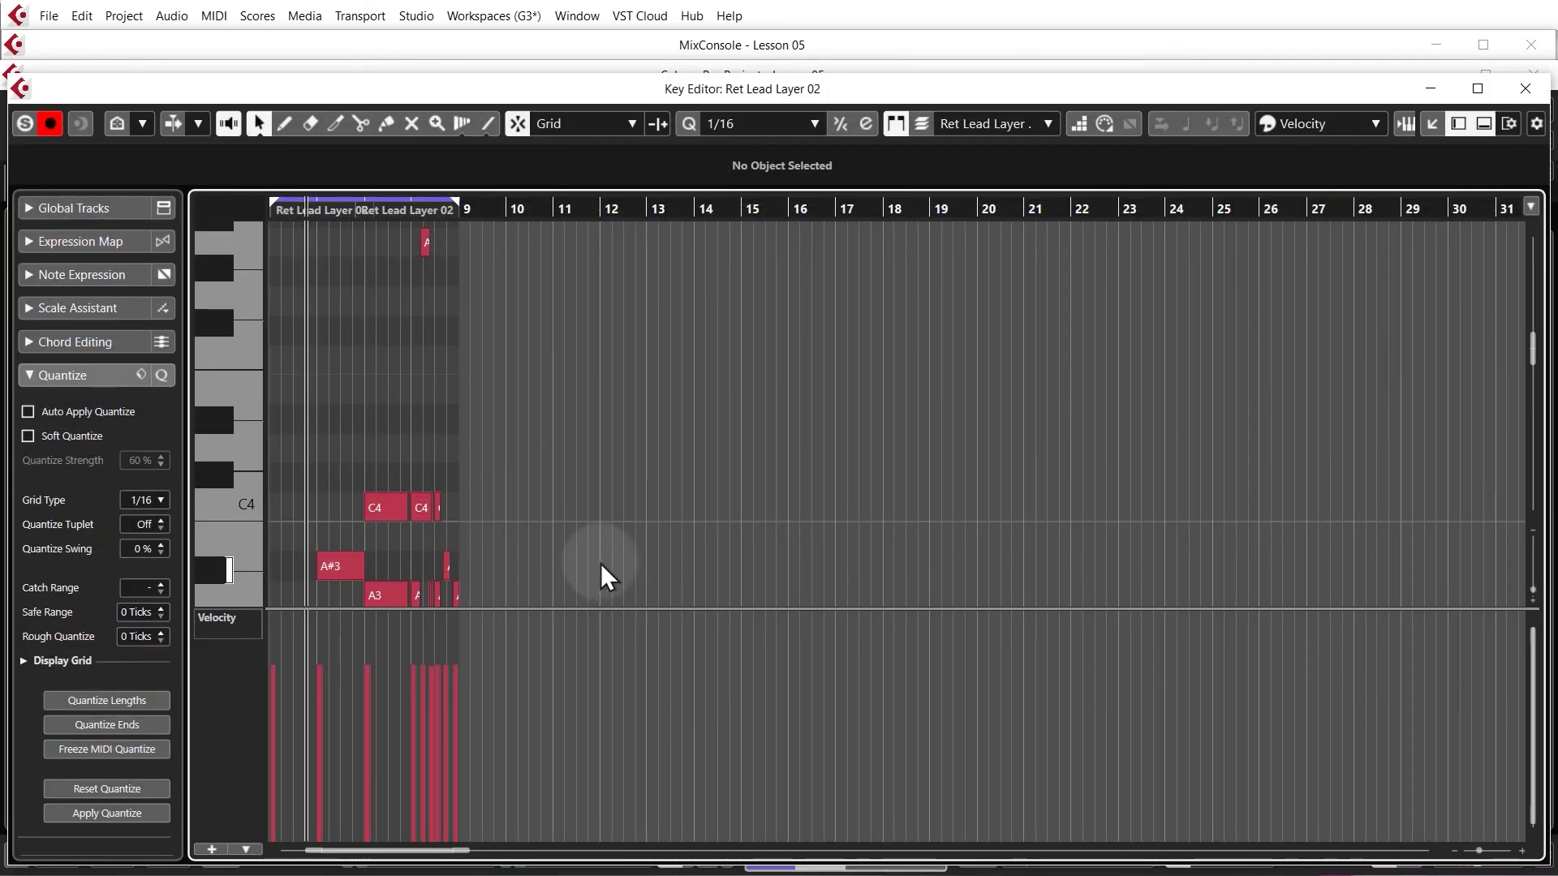
key(ctrl+a)
key(shift+Up)
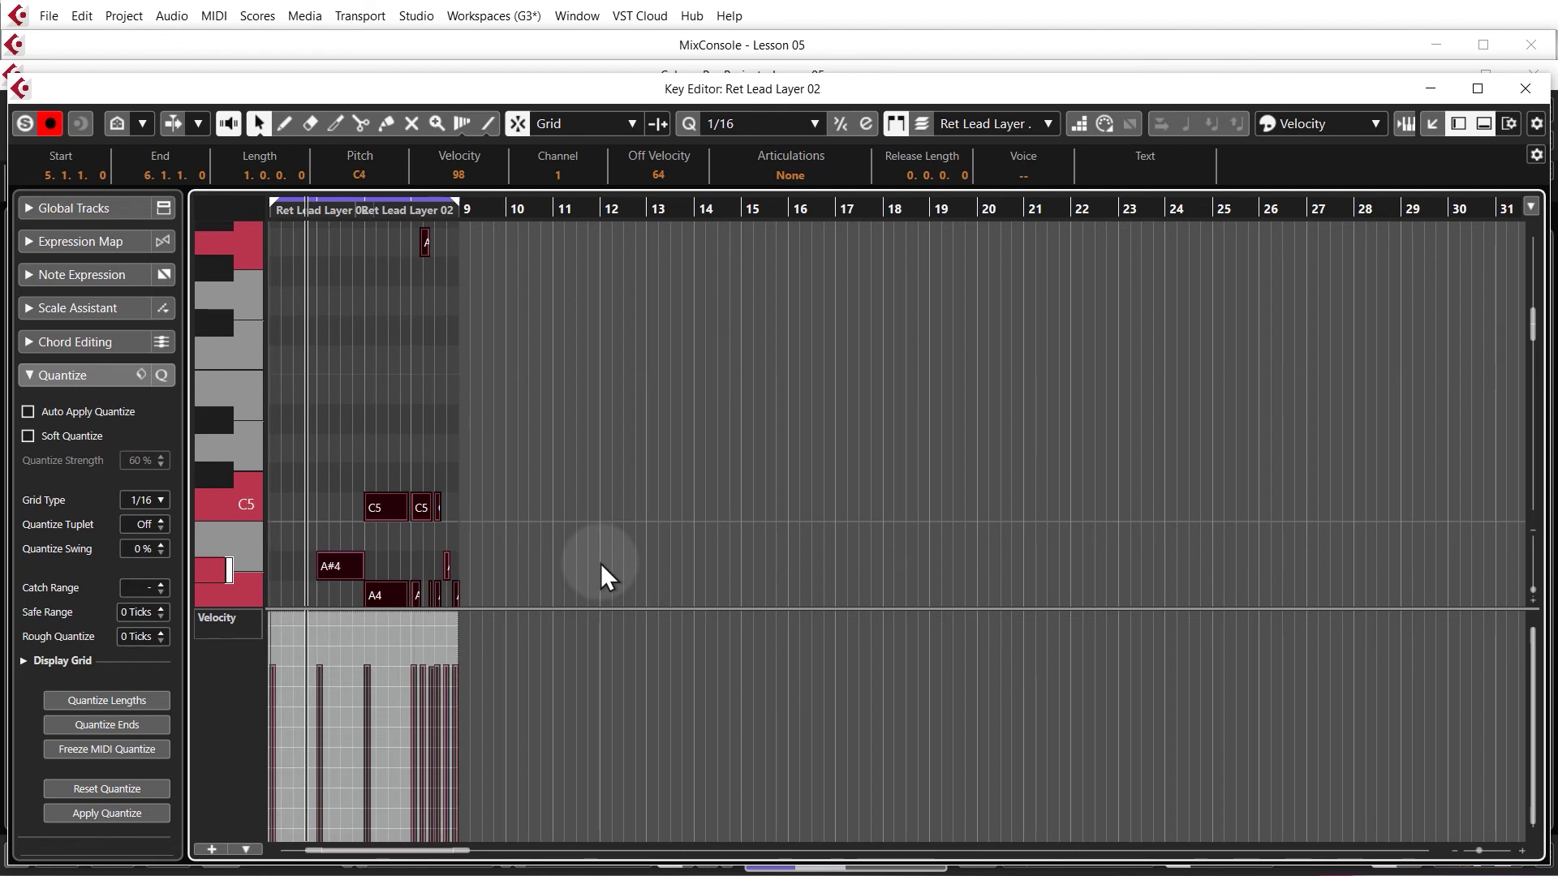
click(1525, 89)
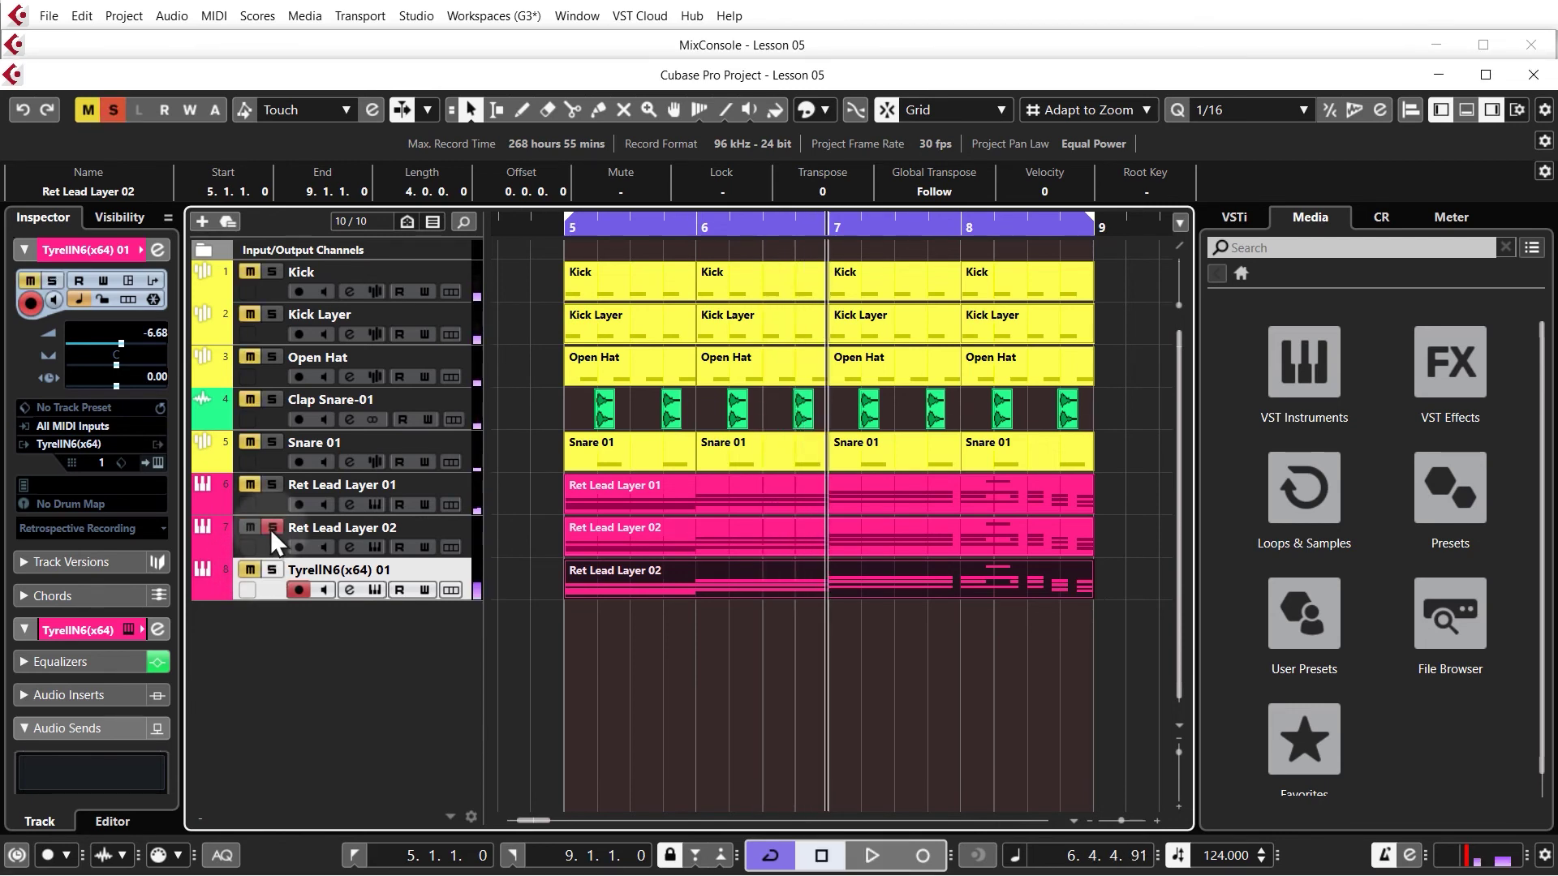
Compare the soloed TyrellN6 track with the full mix while Ret Lead Layer 02 is muted
click(271, 568)
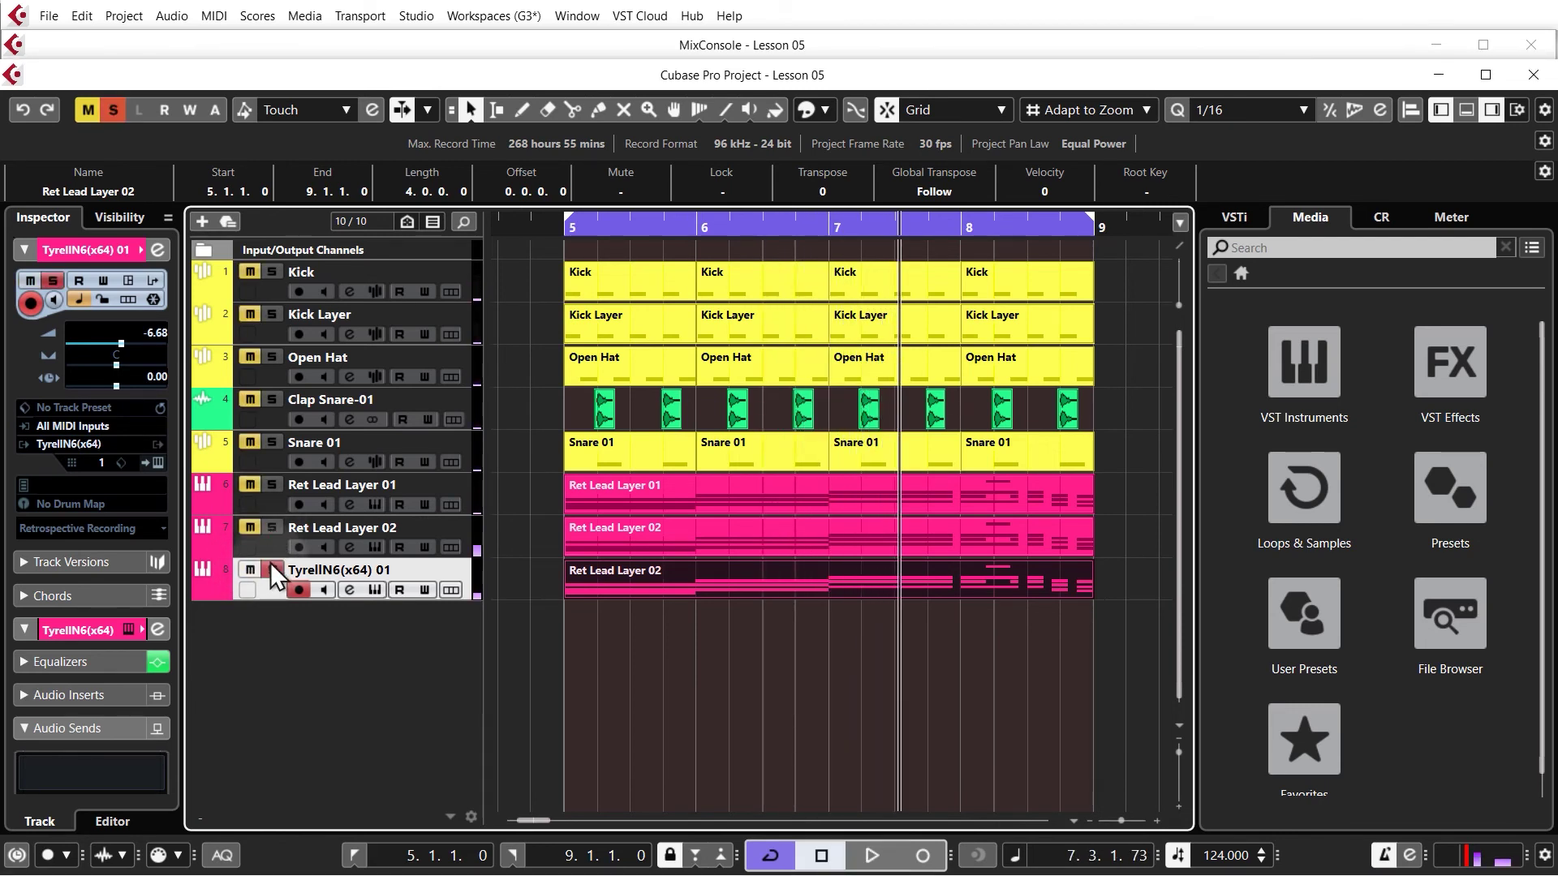
click(271, 568)
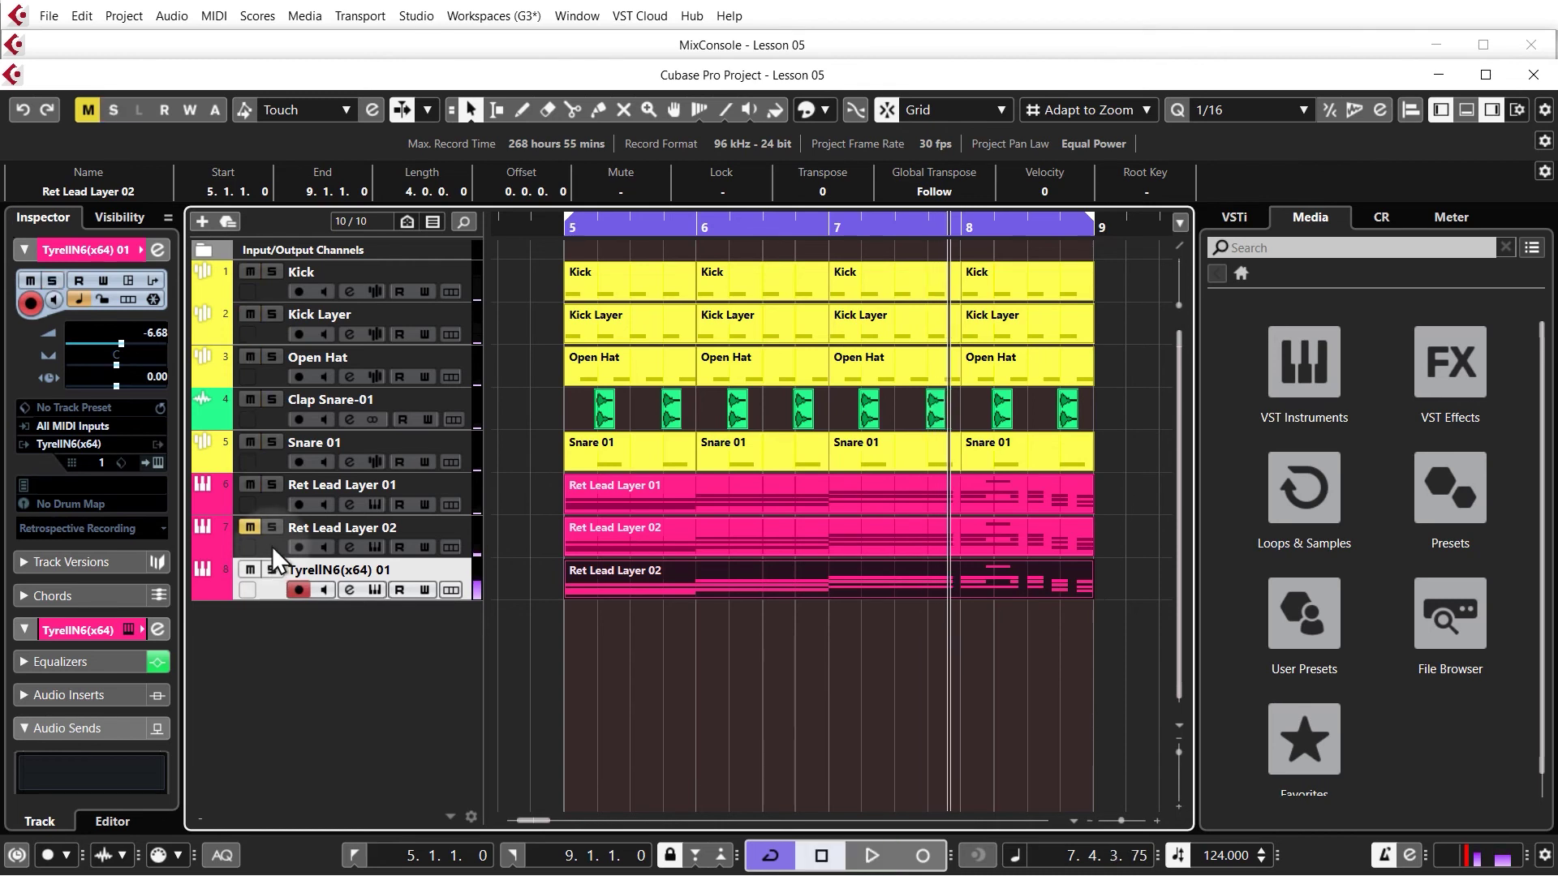
click(251, 527)
key(space)
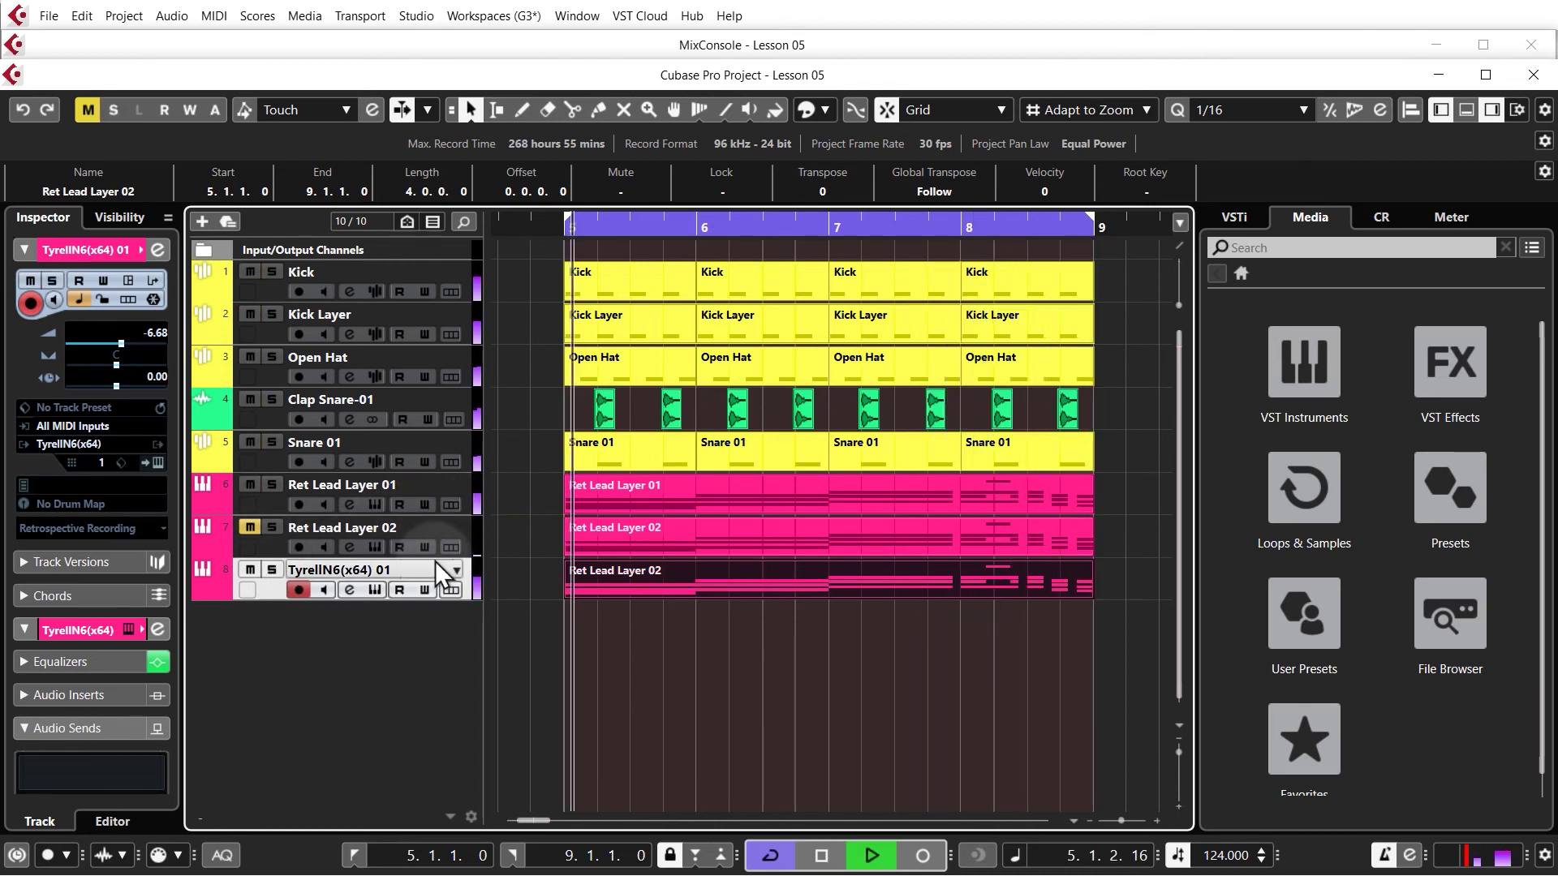
click(271, 570)
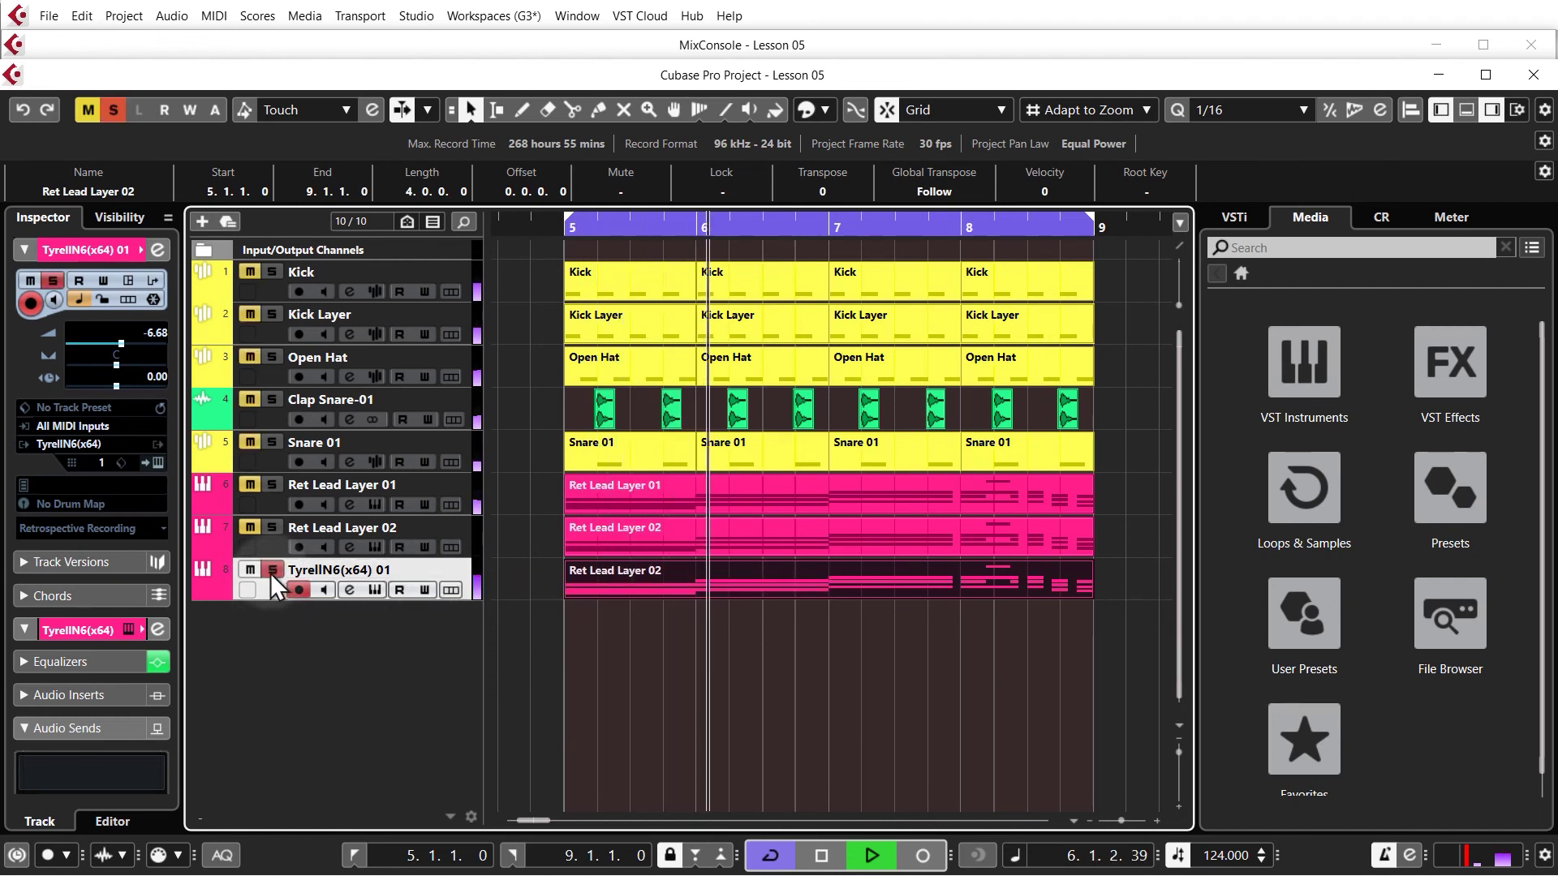
Unsolo the TyrellN6 track and lower its volume to -10.2 while the loop plays
key(space)
click(273, 572)
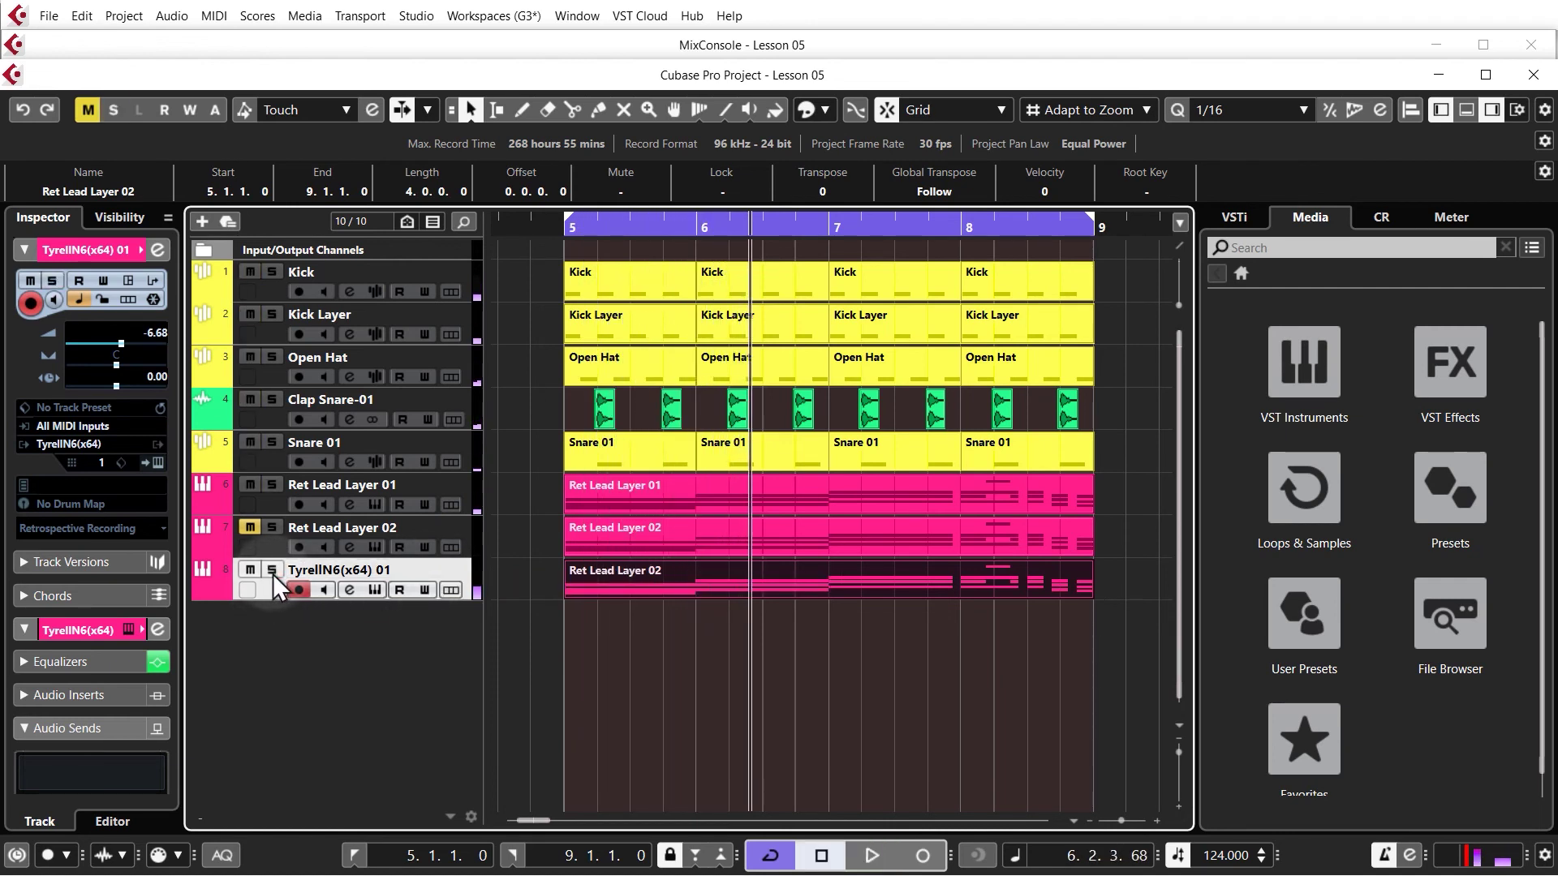
key(space)
mouse_move(153, 333)
mouse_down()
mouse_move(146, 455)
mouse_move(167, 370)
mouse_move(158, 328)
mouse_up()
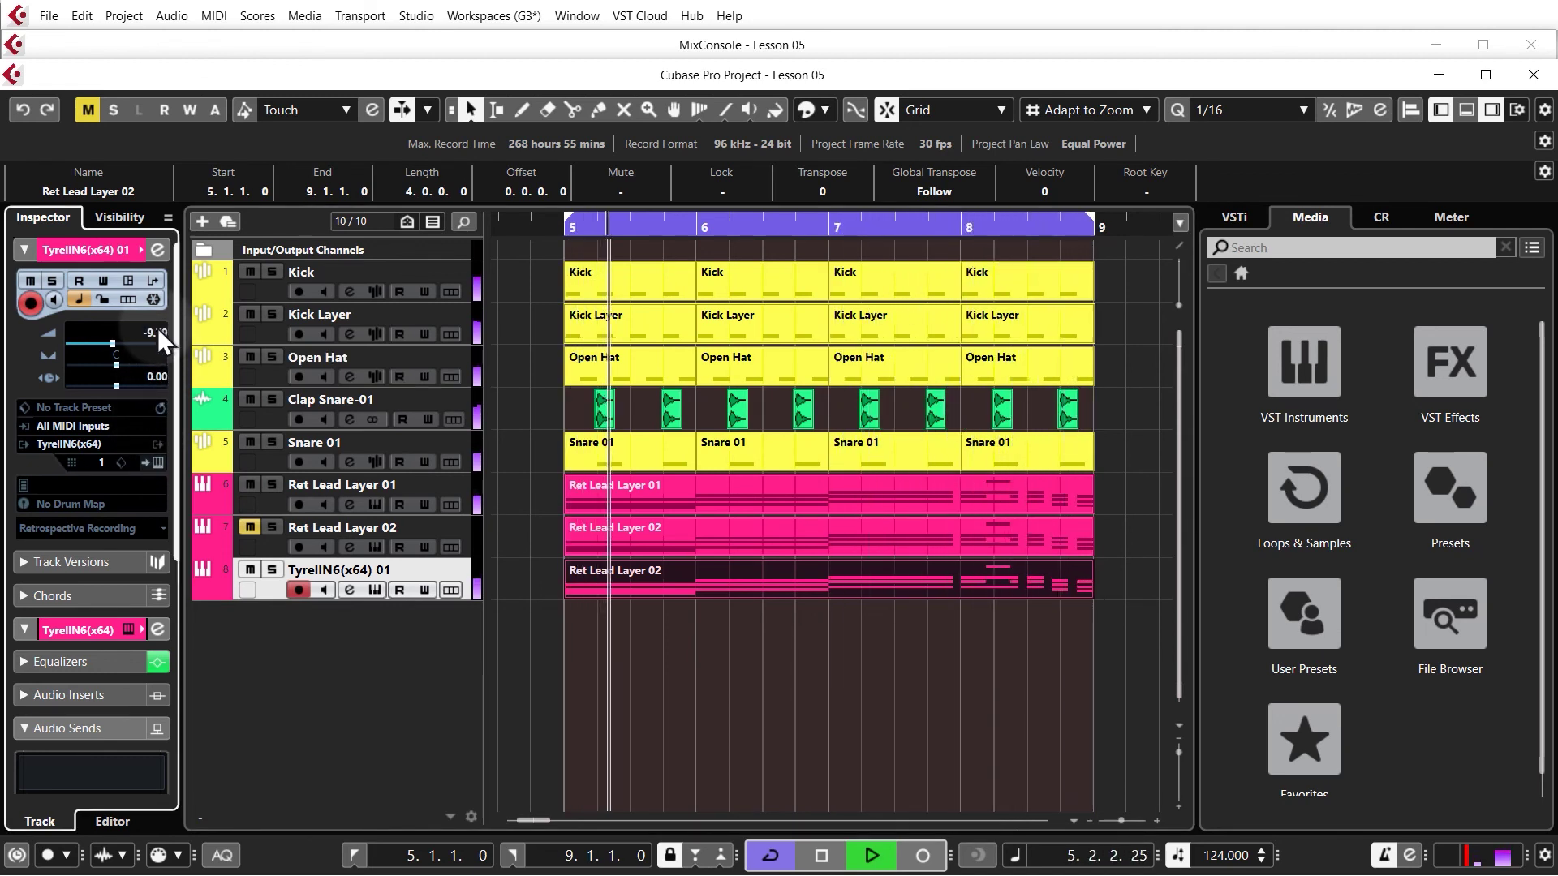
scroll(158, 328, down, 1)
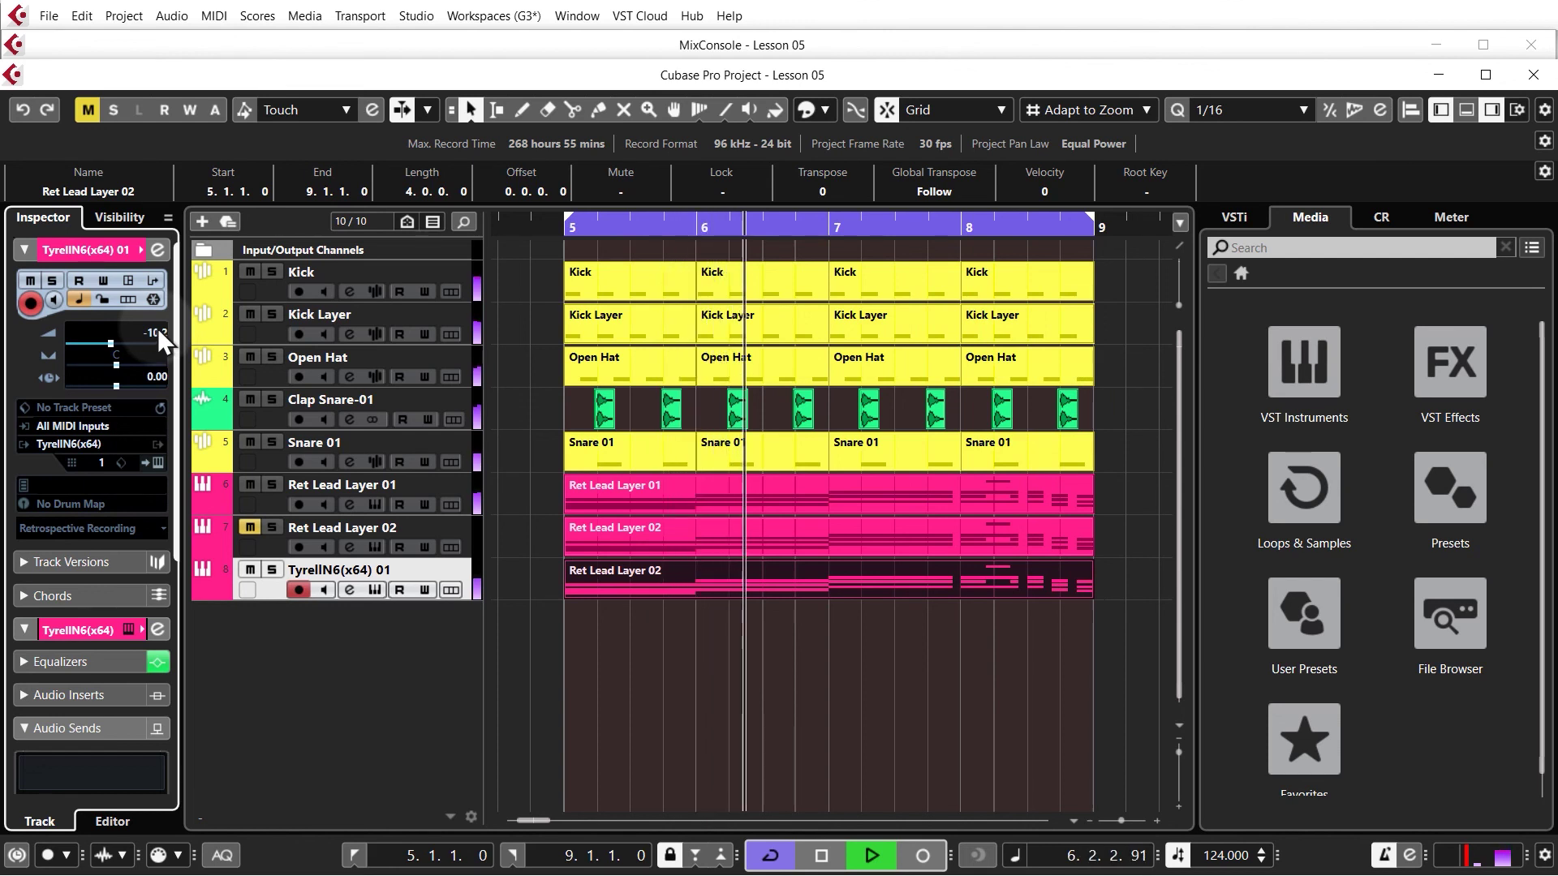
Compare Ret Lead Layer 02 with the TyrellN6 layer in the playing mix by swapping which one is muted, and stop playback
click(256, 571)
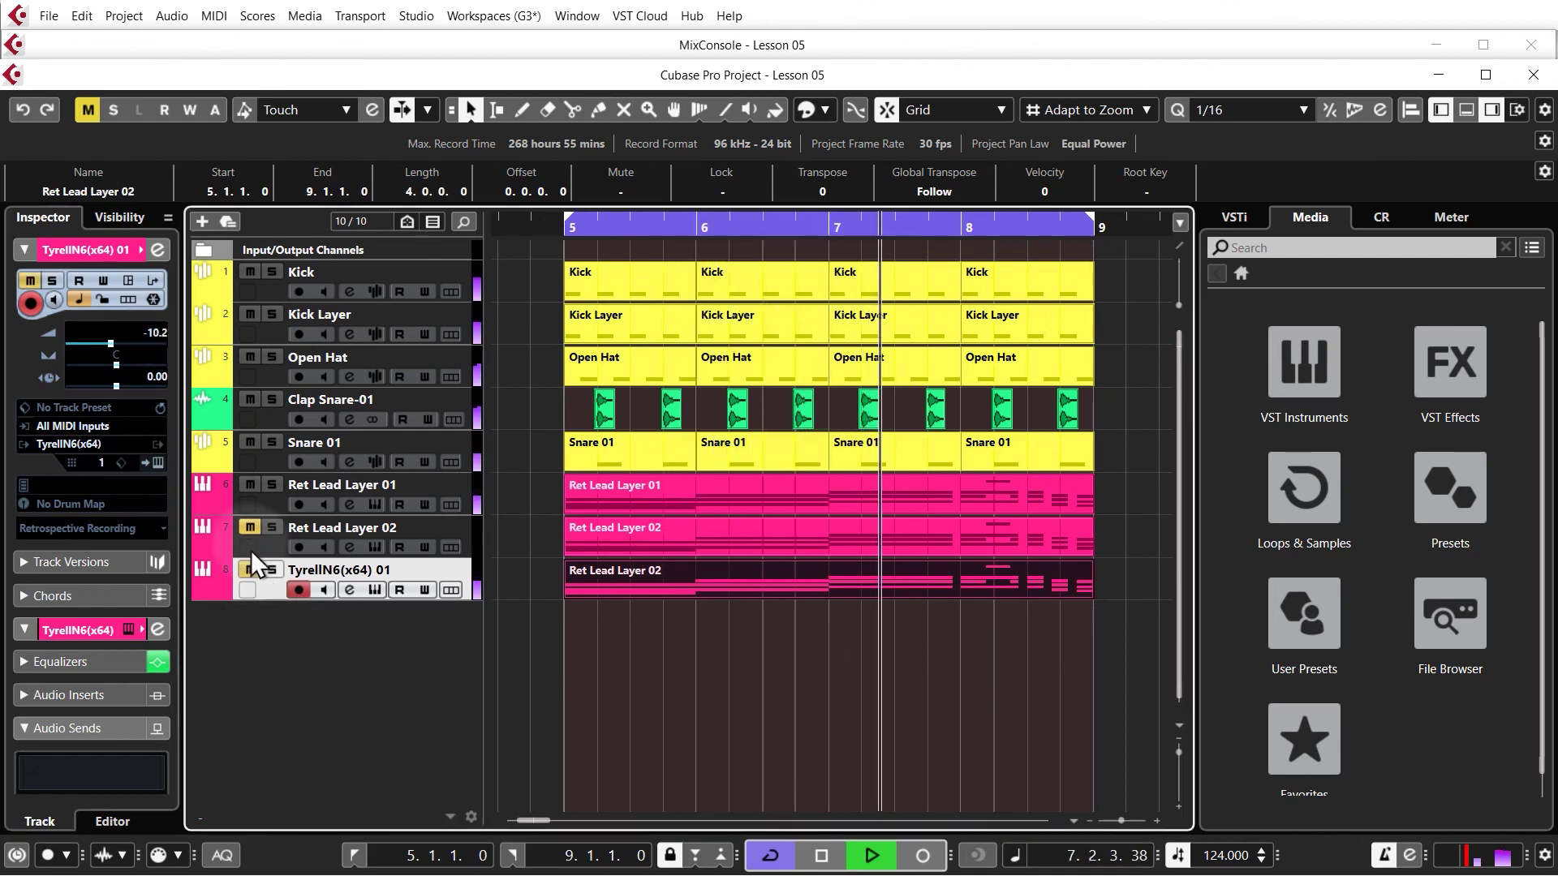
click(251, 529)
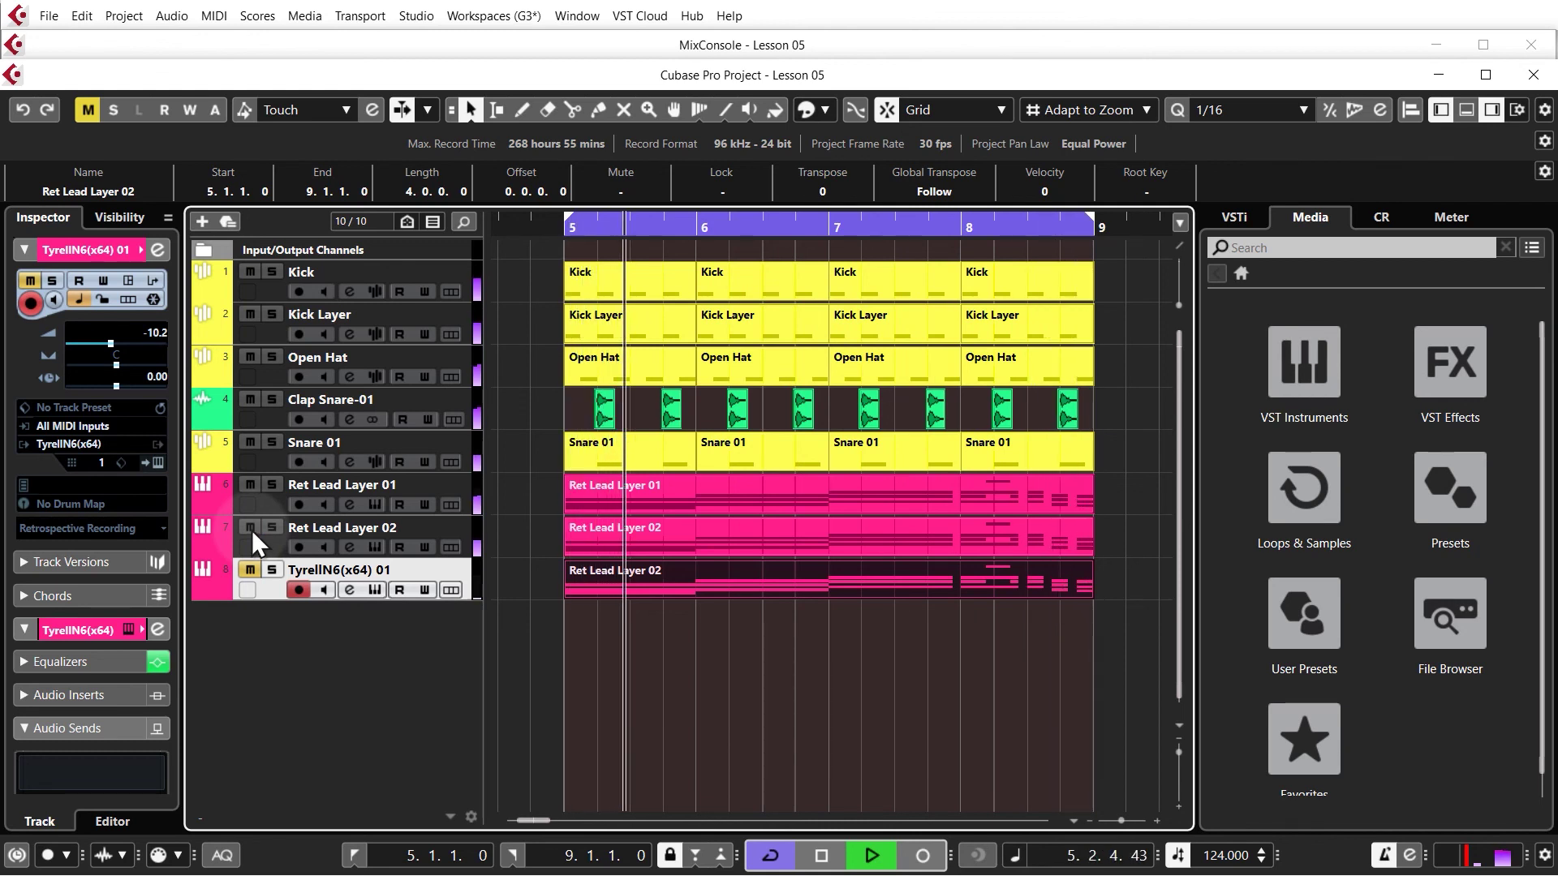
click(252, 529)
click(252, 570)
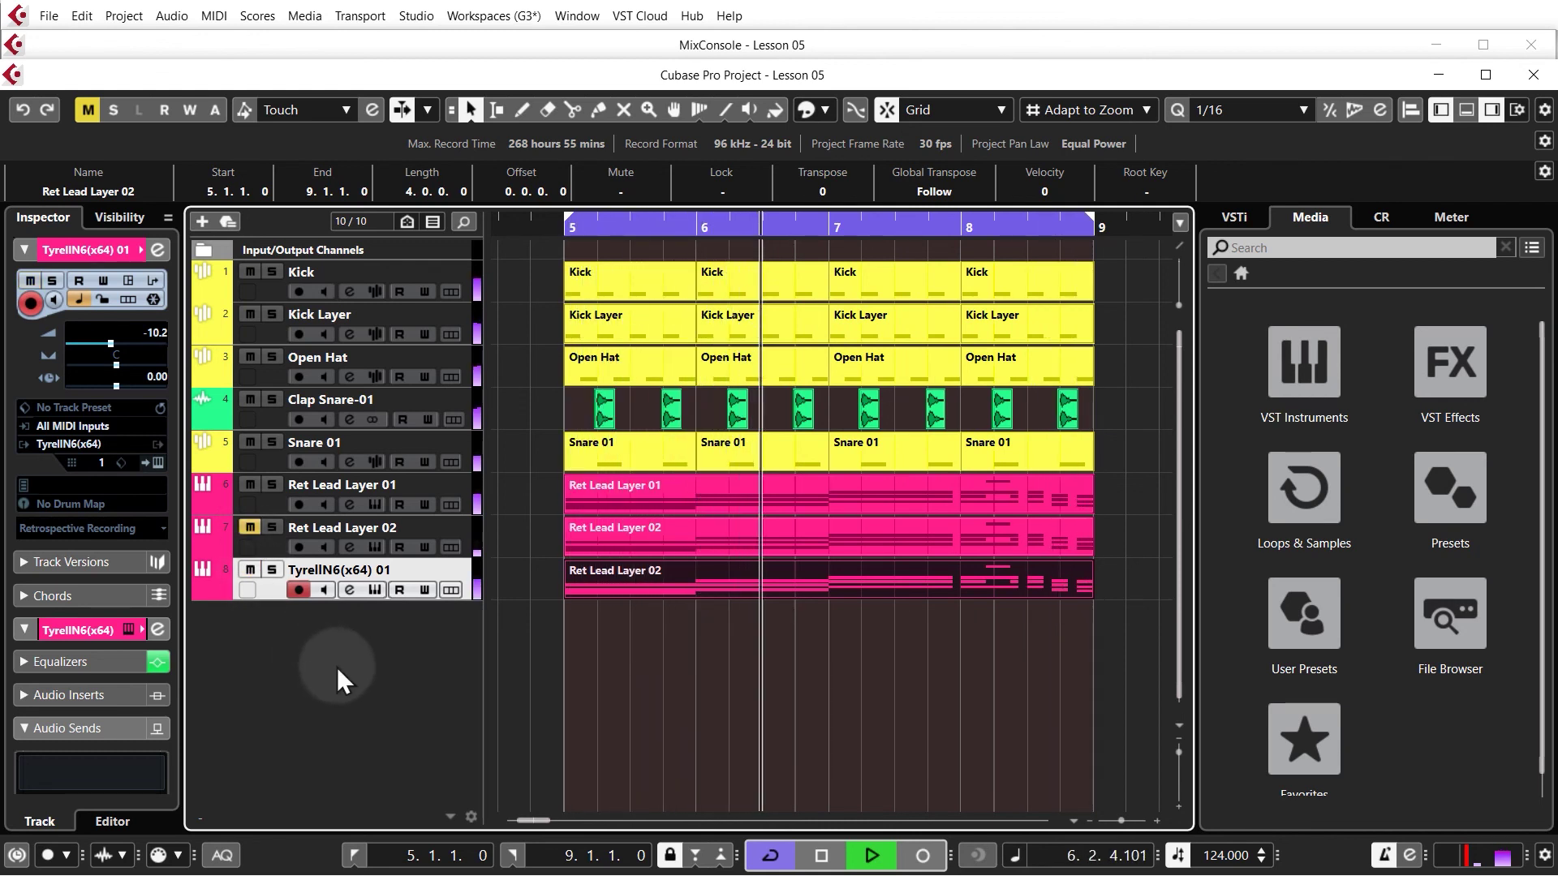
key(space)
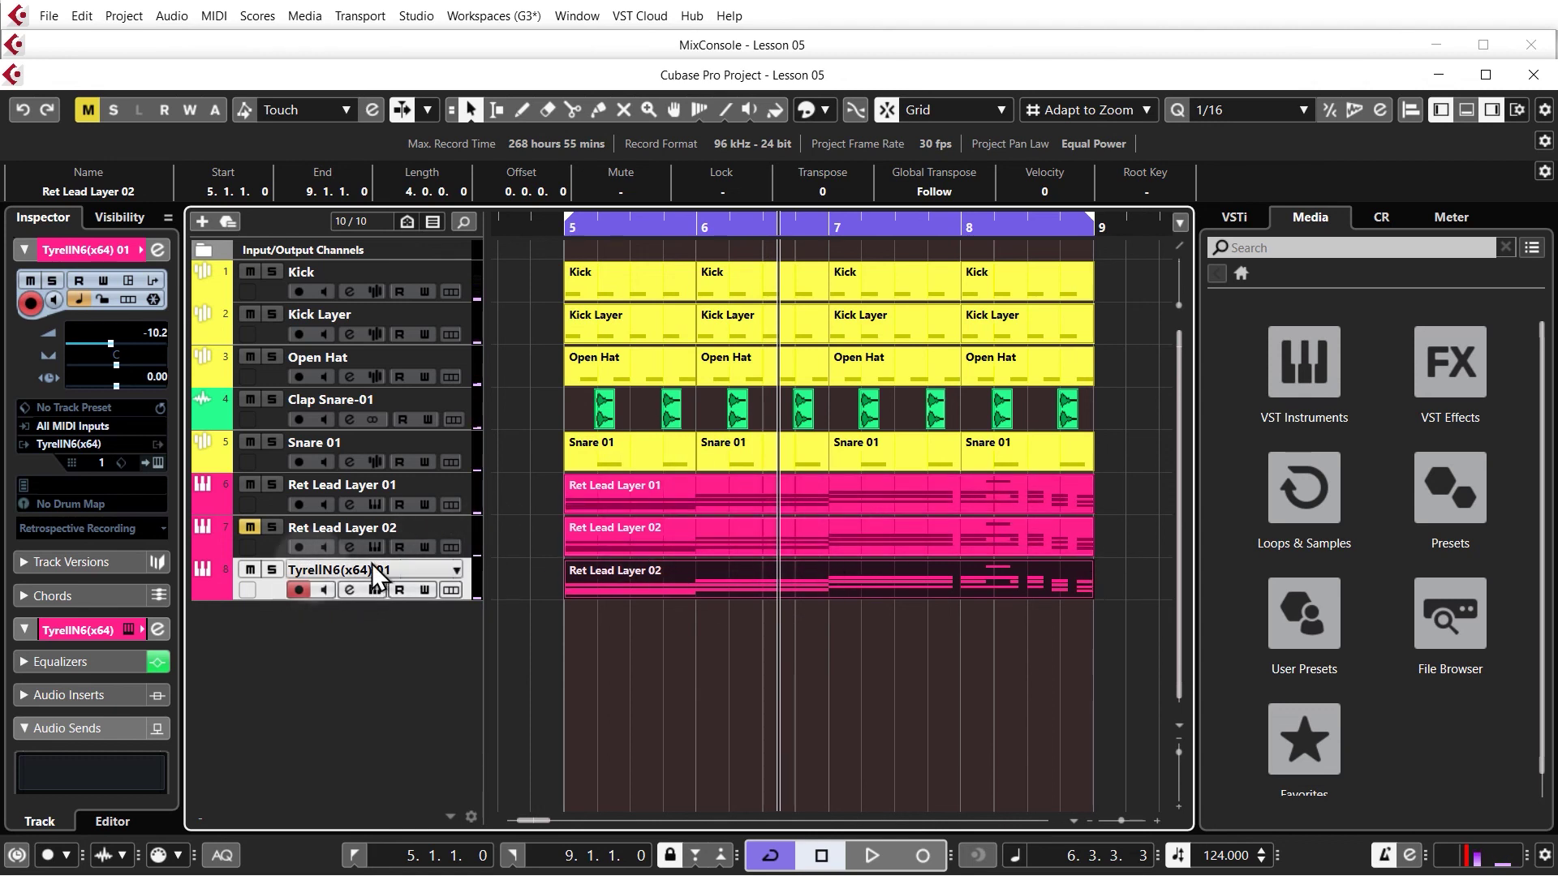
click(155, 333)
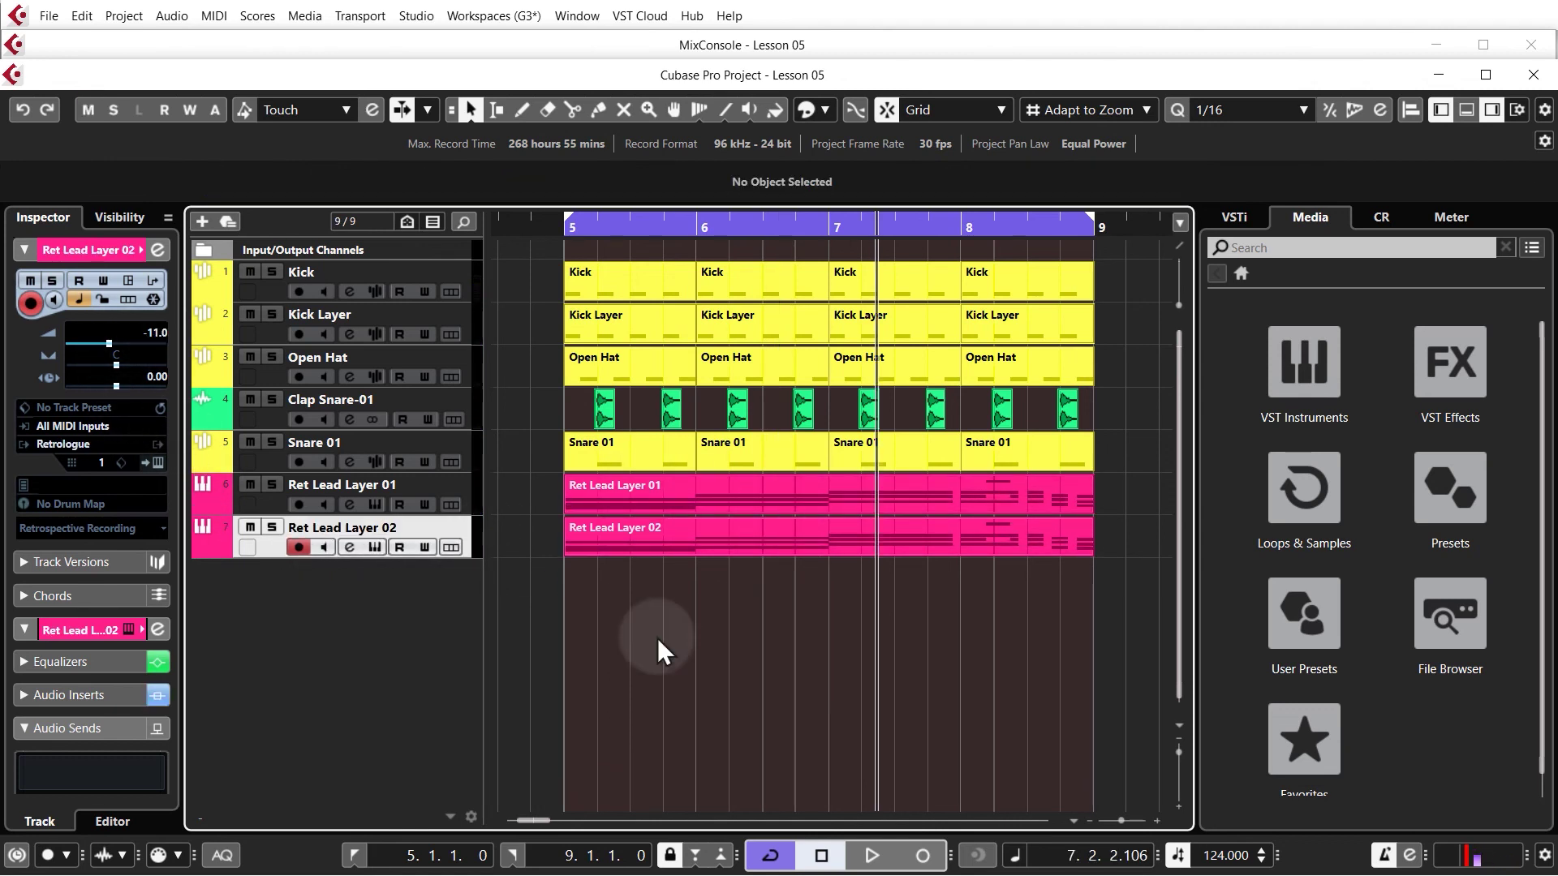